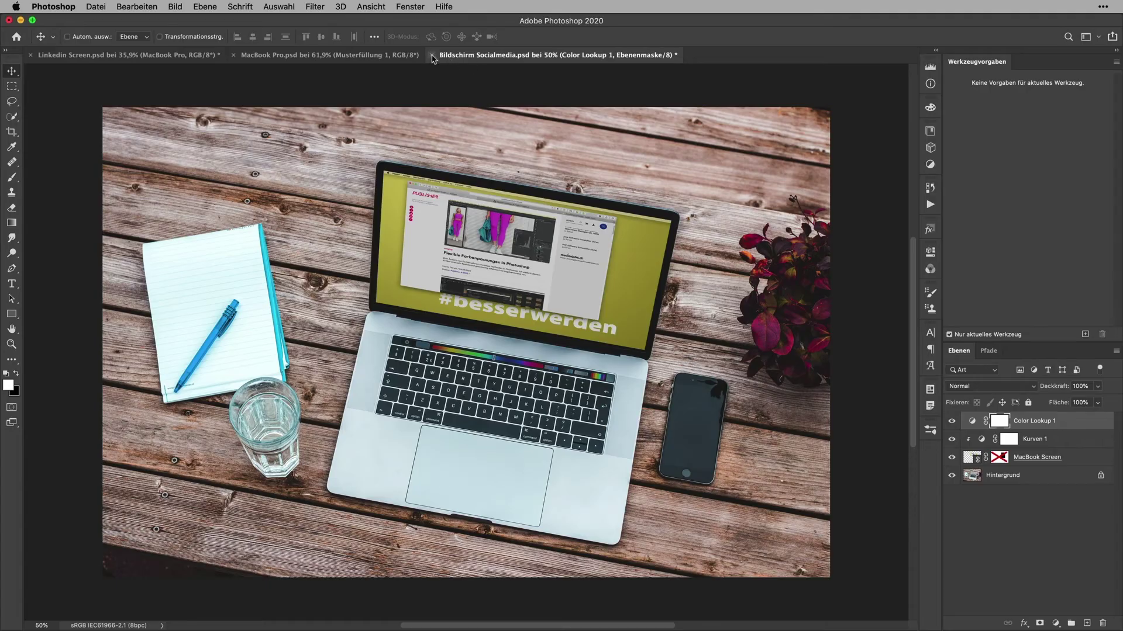
Close the social-media mockup, hide the checkerboard layer, and zoom in to inspect the café laptop
click(432, 55)
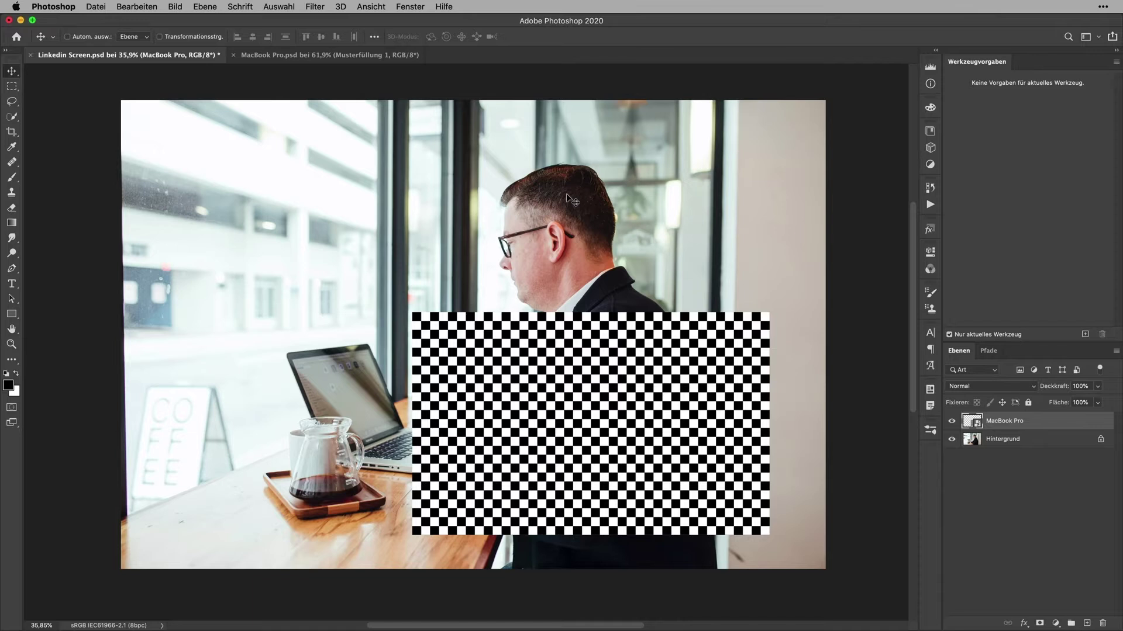
click(951, 421)
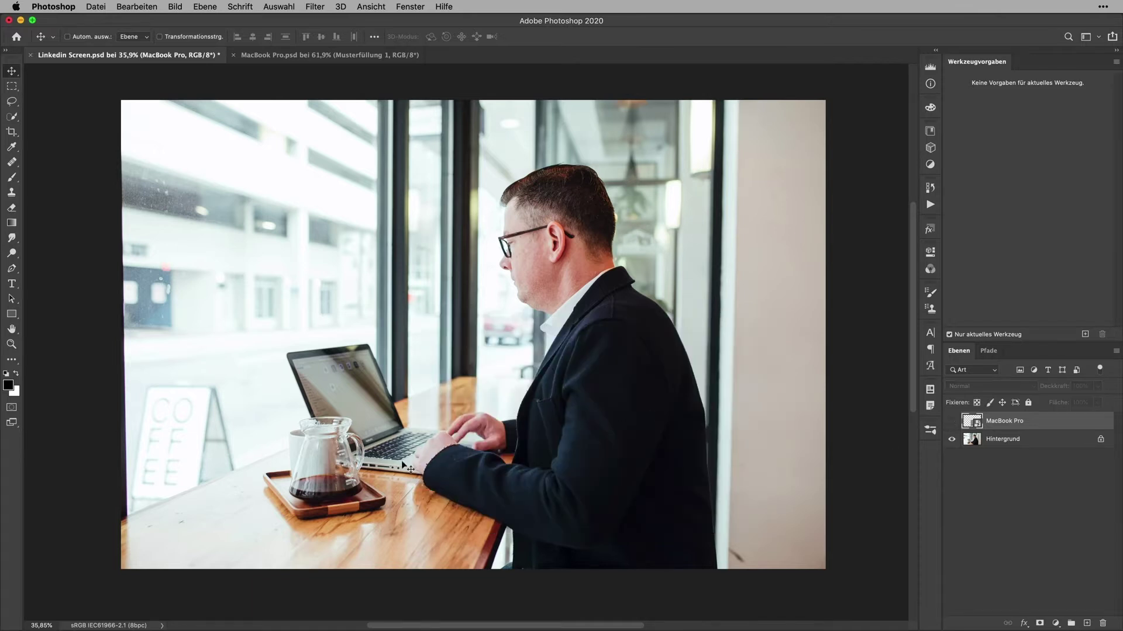
drag(374, 416, 468, 404)
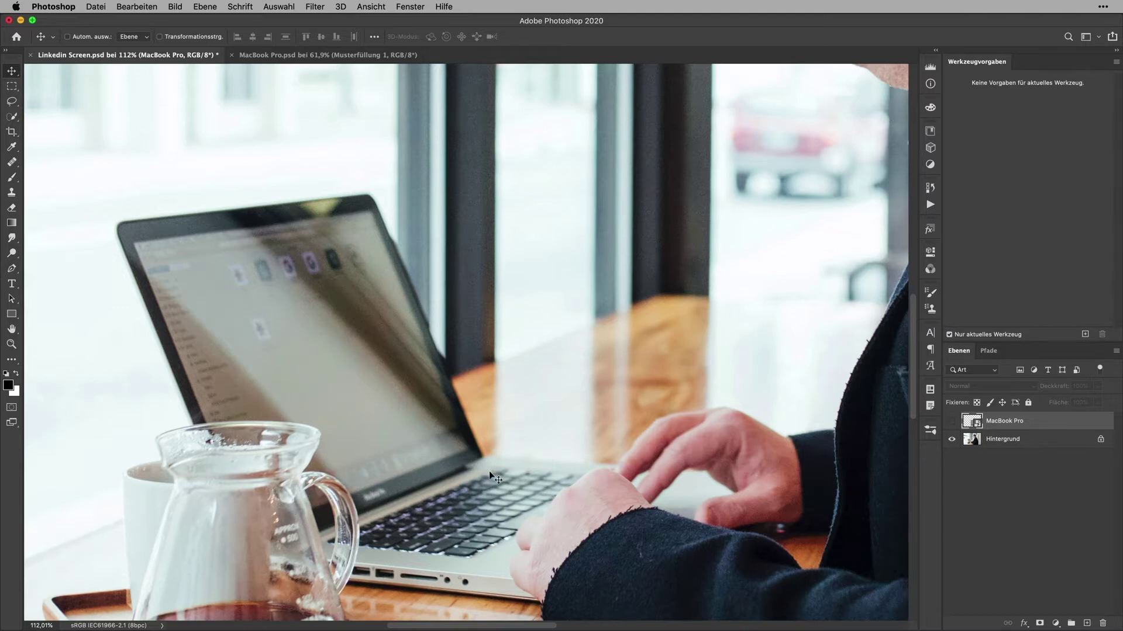
key(h)
click(485, 489)
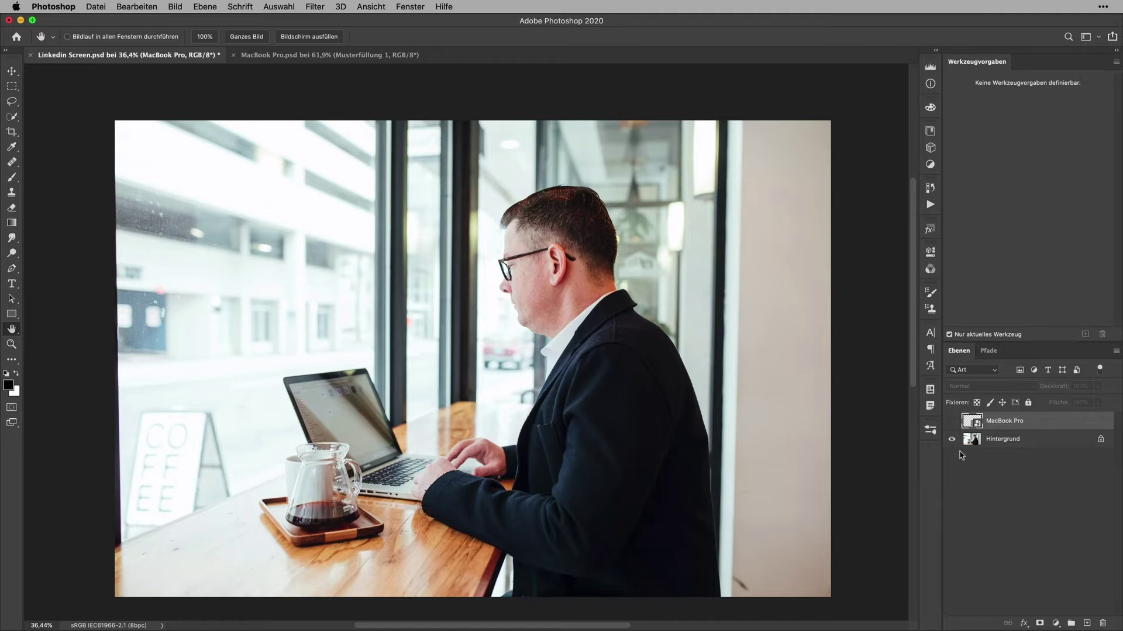
Select the Hintergrund layer, check the stock-photo source in Safari, and return to the MacBook Pro document
click(1021, 445)
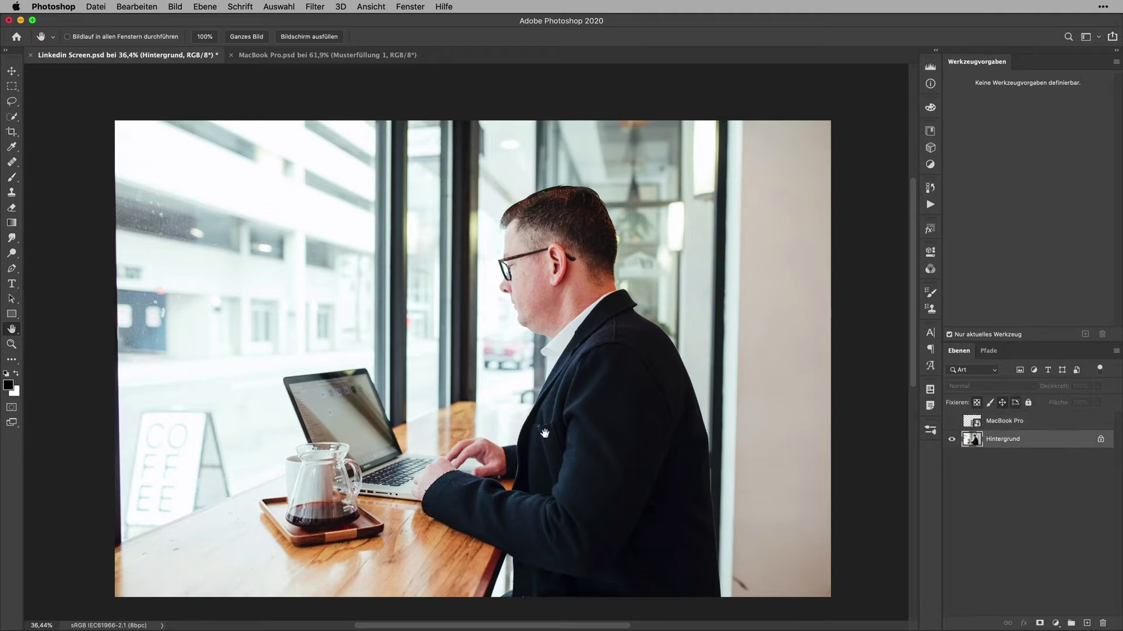
key(super+Tab)
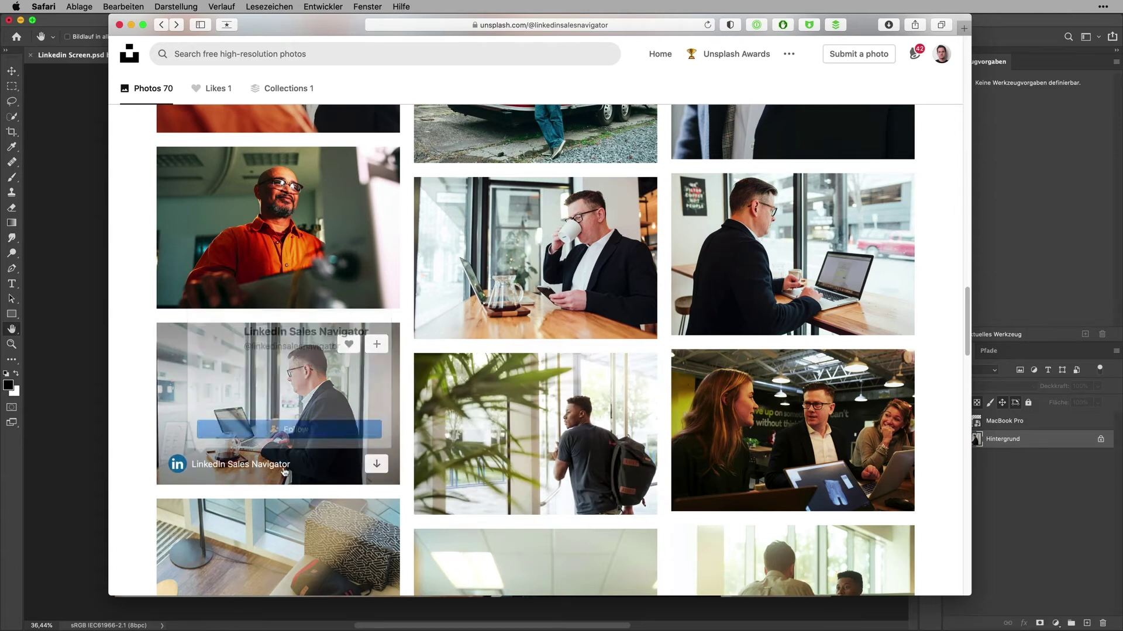
mouse_move(278, 403)
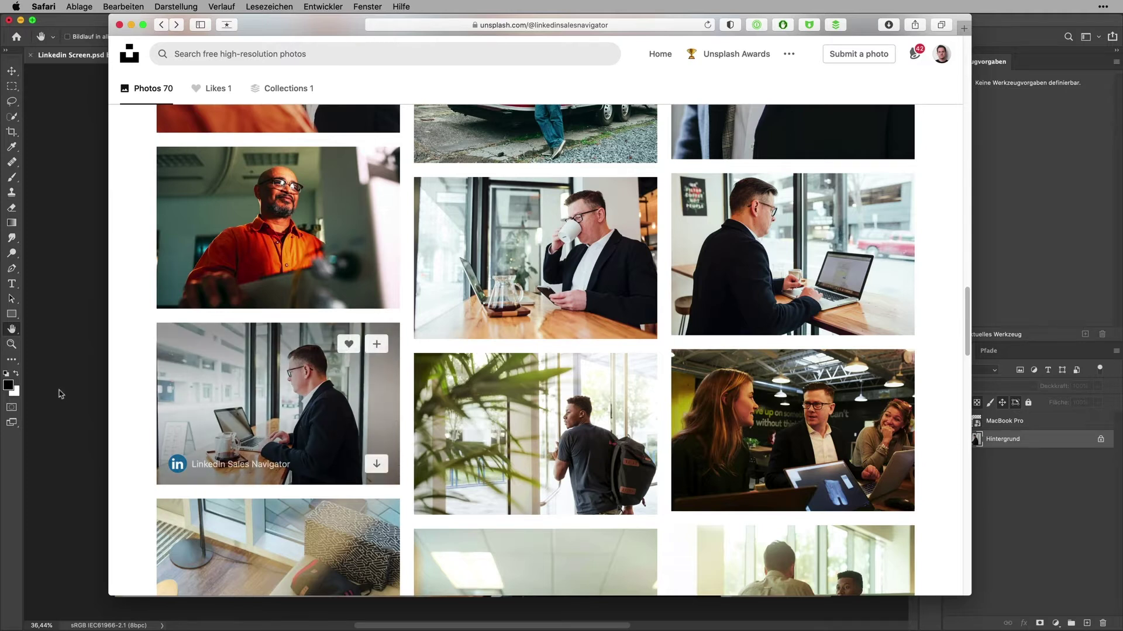
click(71, 395)
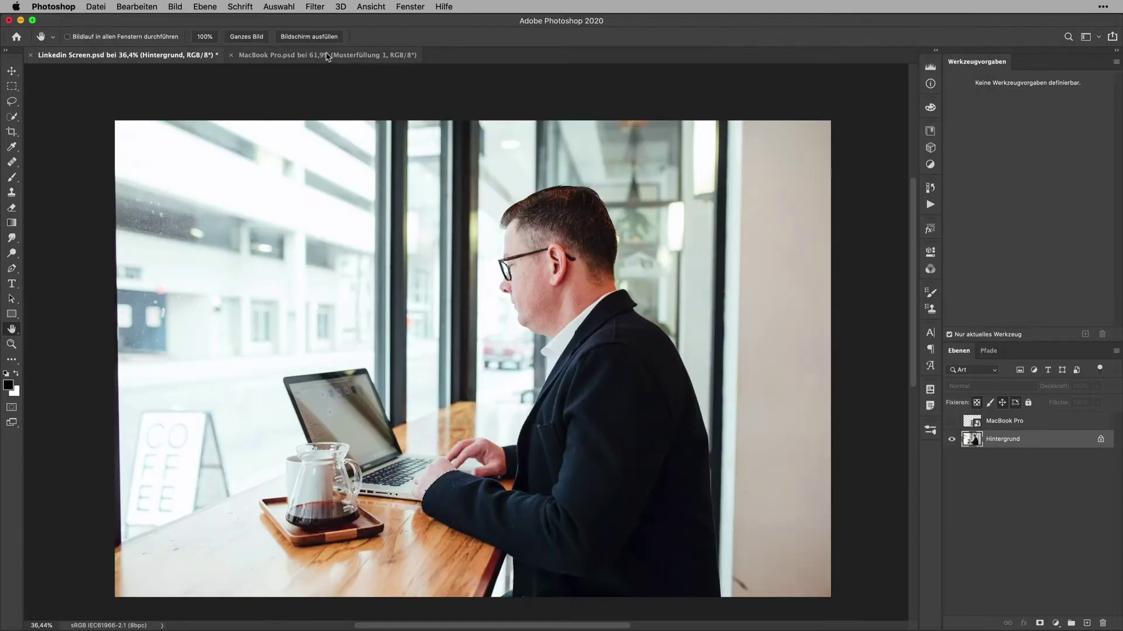
click(327, 55)
Hide the Linkedin MD screenshot layer in MacBook Pro.psd
click(951, 421)
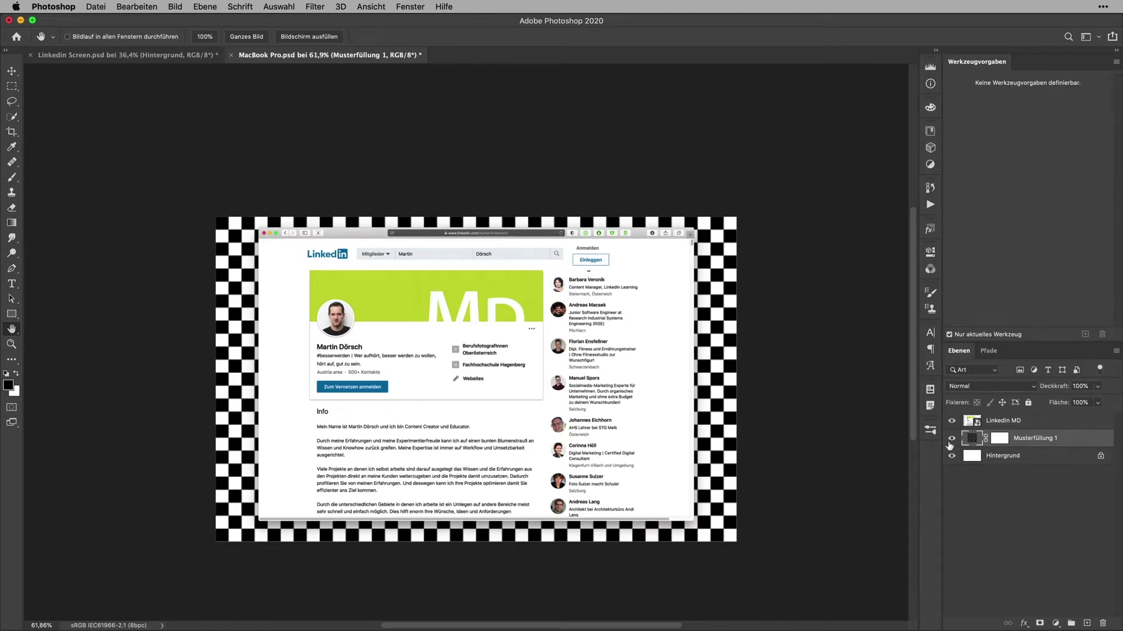
click(951, 422)
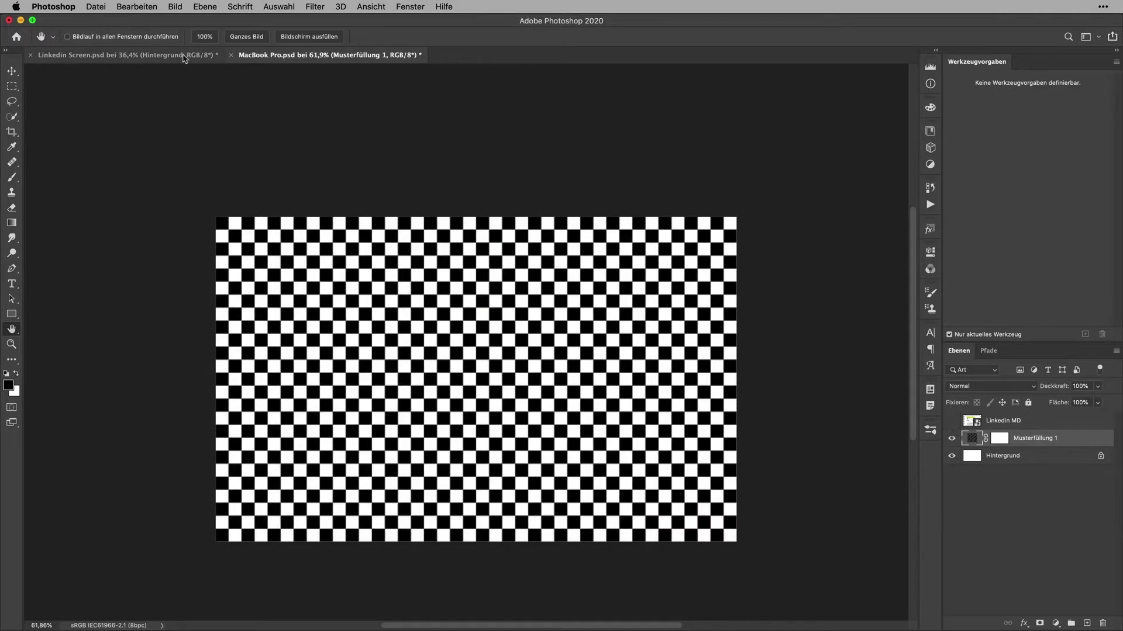
click(183, 55)
click(304, 55)
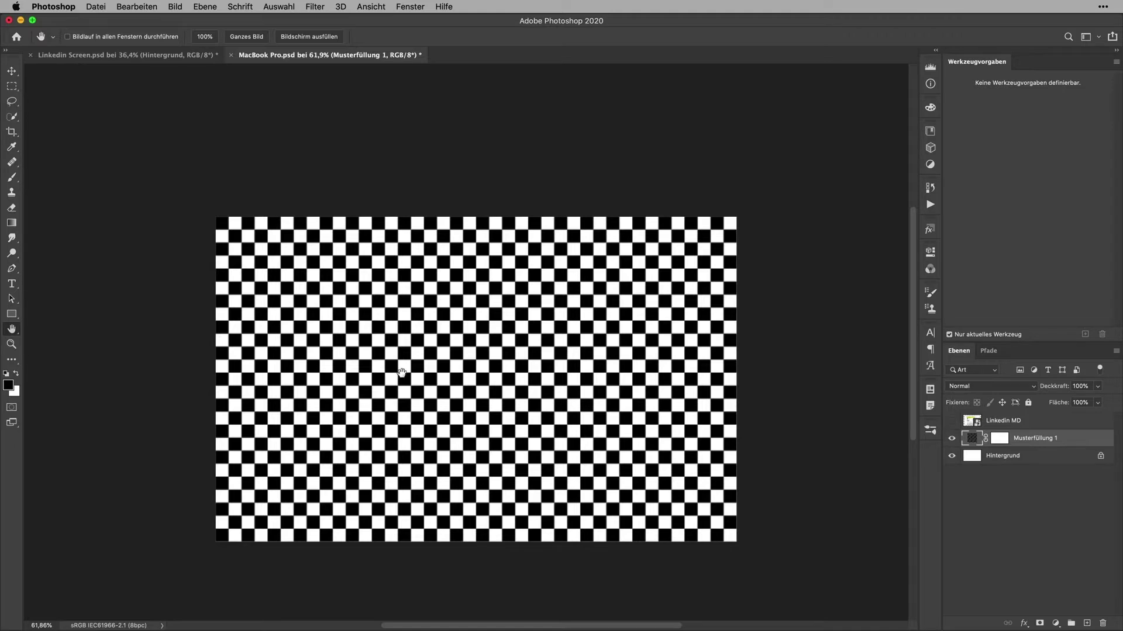
Confirm the 2880×1800 image size without changes and save MacBook Pro.psd
key(super+alt+i)
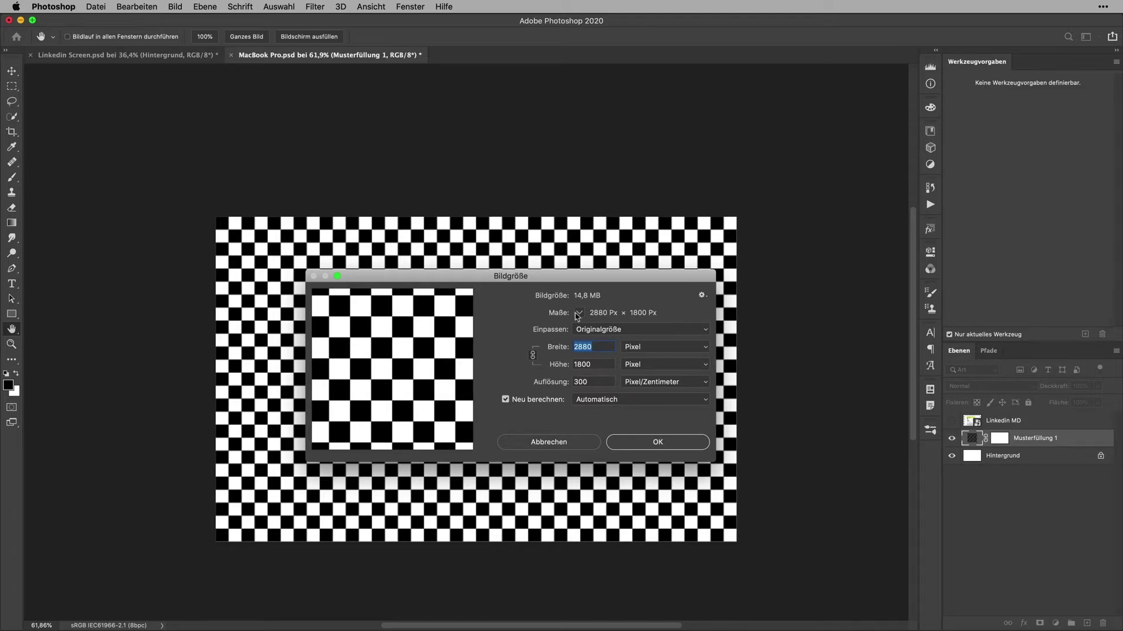
click(570, 446)
key(super+s)
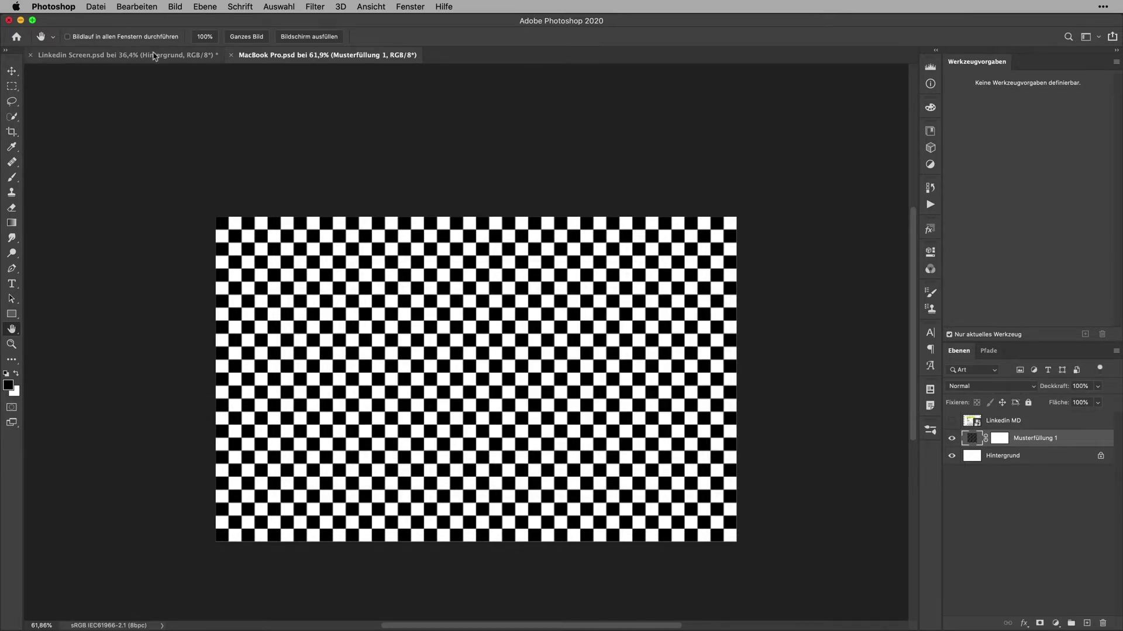
click(156, 55)
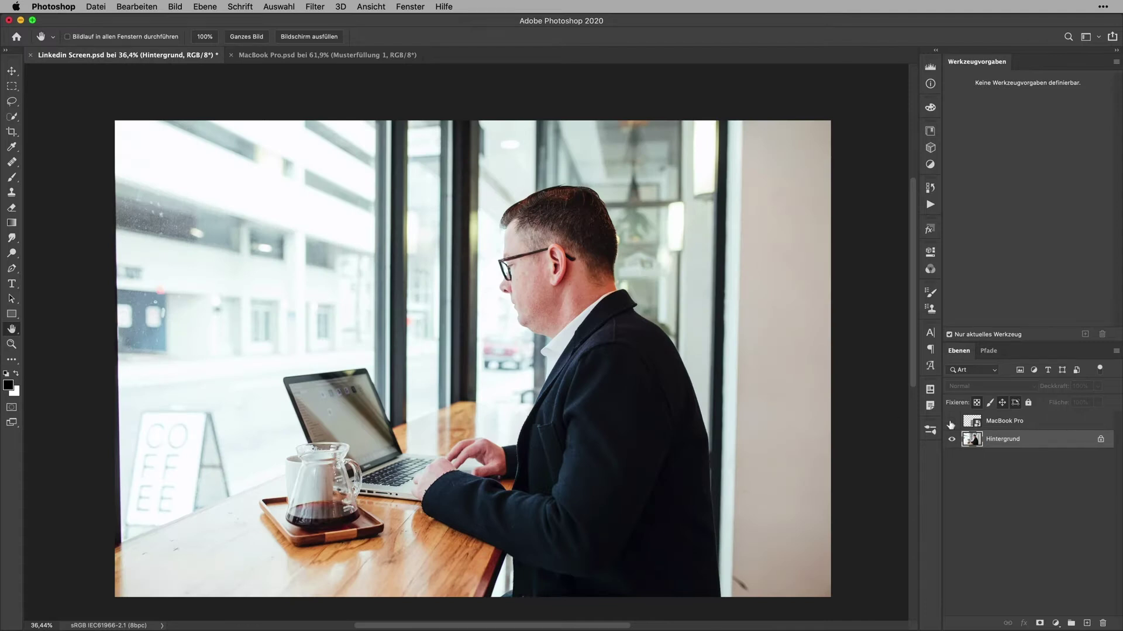
Show the MacBook Pro layer, then edit and save its smart object so Linkedin MD is hidden
click(951, 422)
click(231, 55)
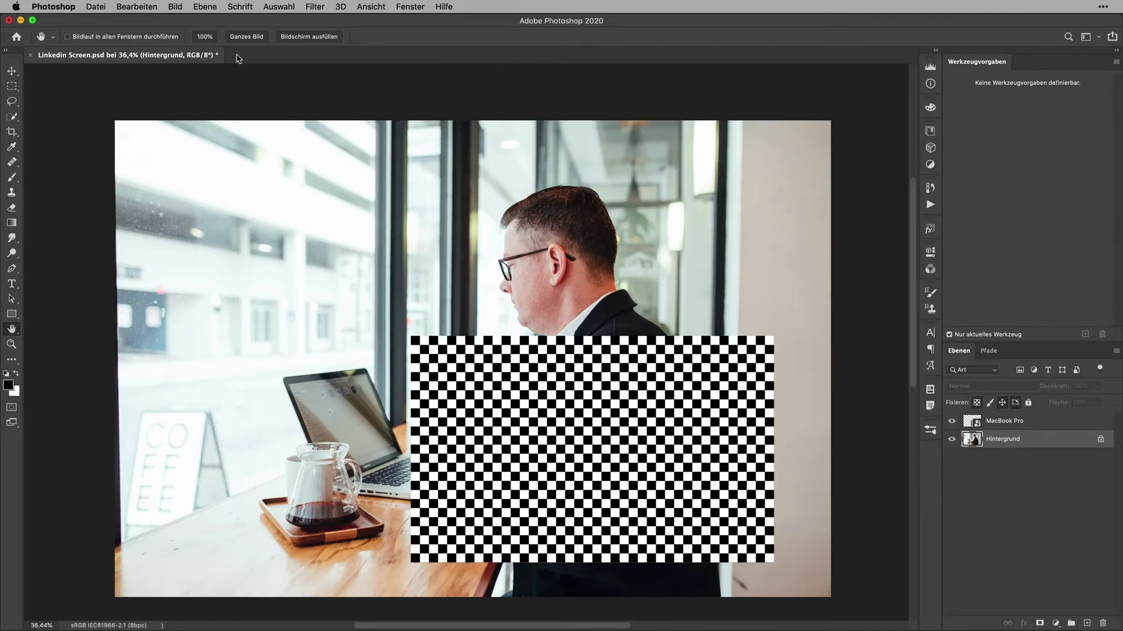
double_click(971, 424)
click(952, 420)
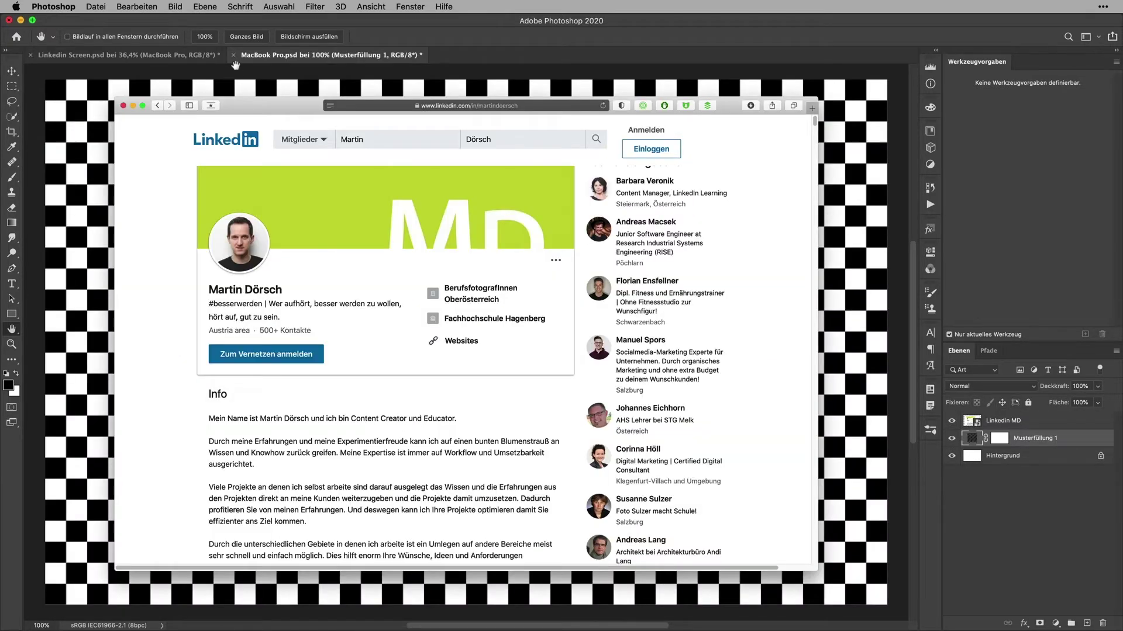
click(233, 55)
click(665, 226)
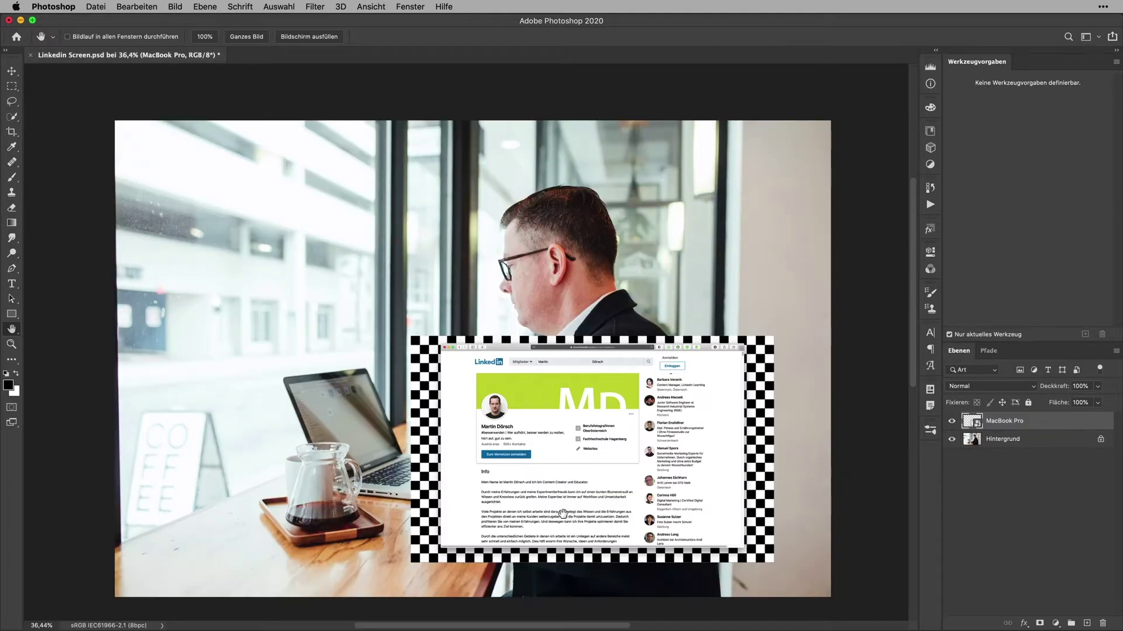
double_click(972, 423)
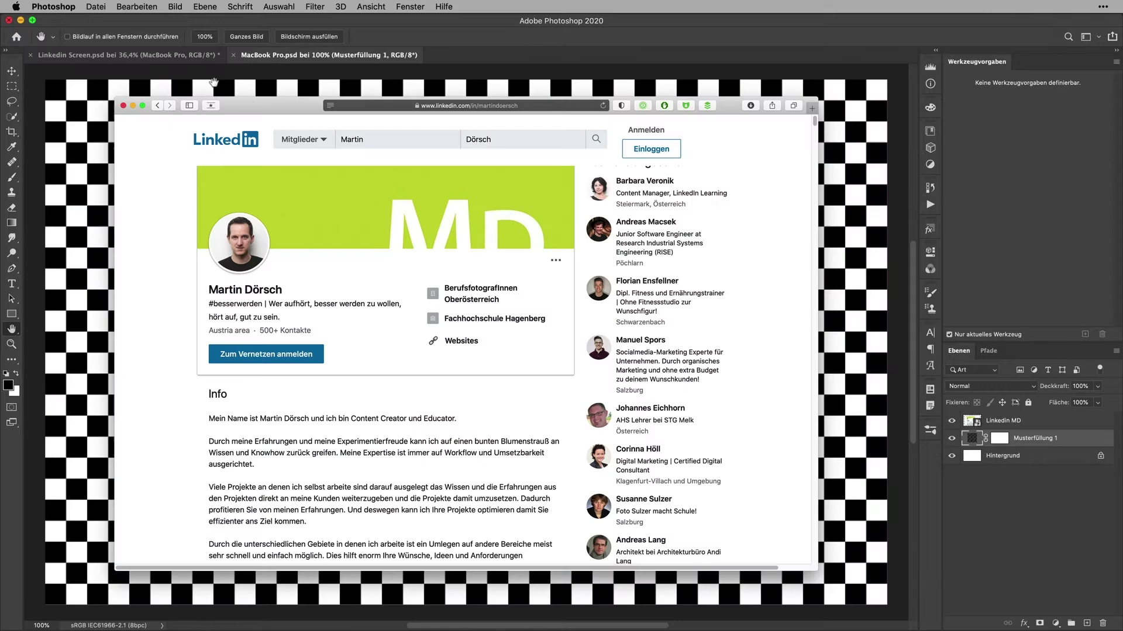
click(952, 421)
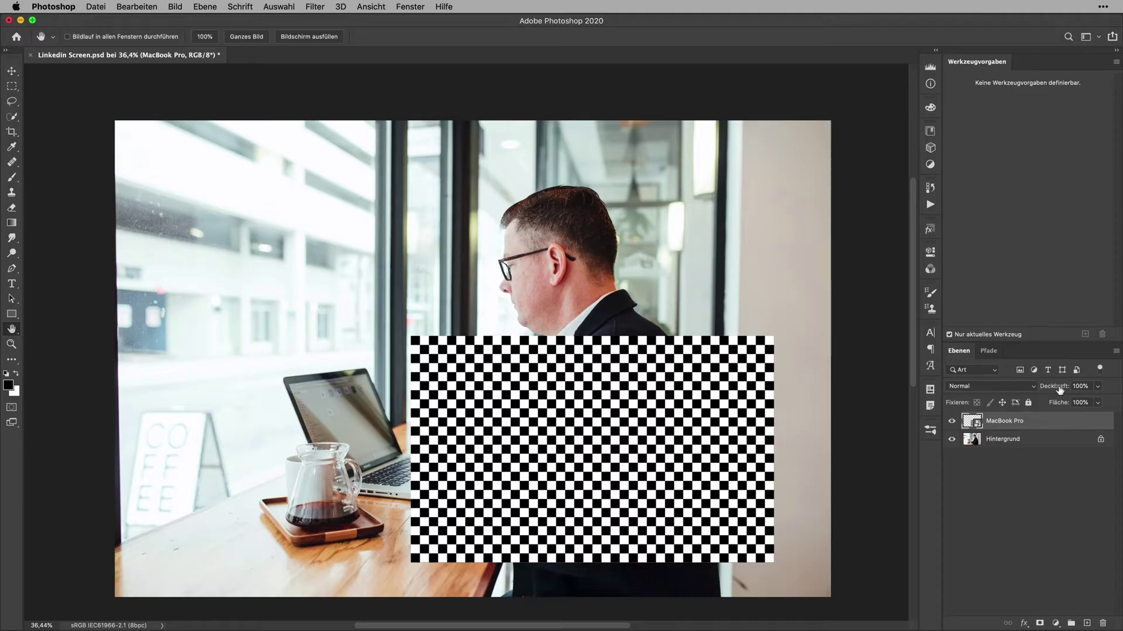
Lower the MacBook Pro layer to 63% opacity, then scale and move it over the laptop screen
drag(1057, 394, 1042, 410)
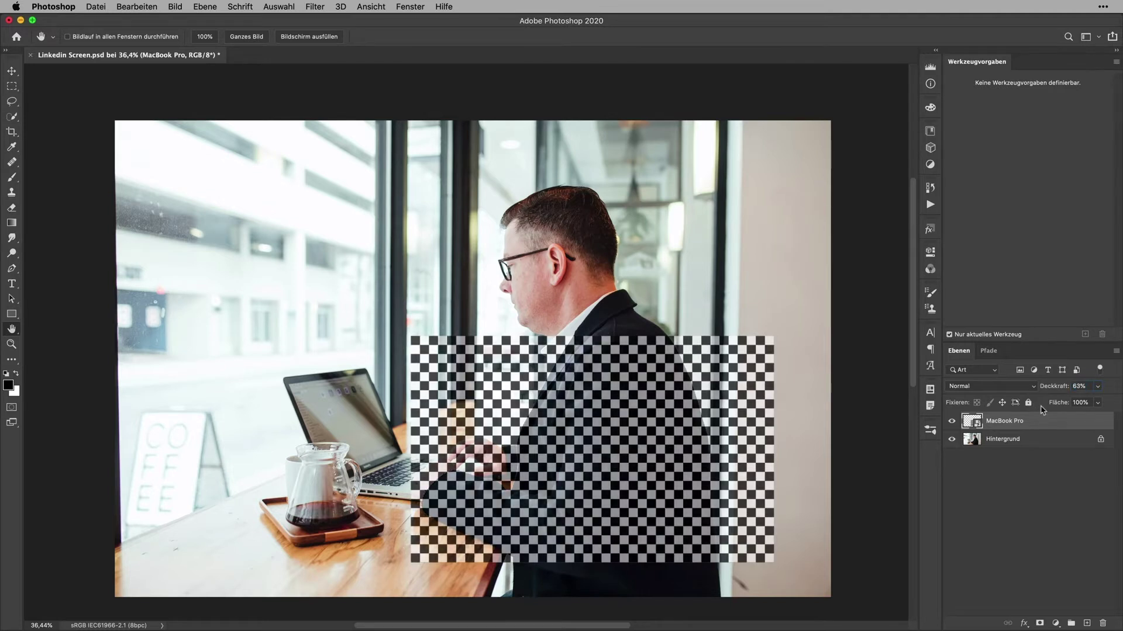
key(ctrl+t)
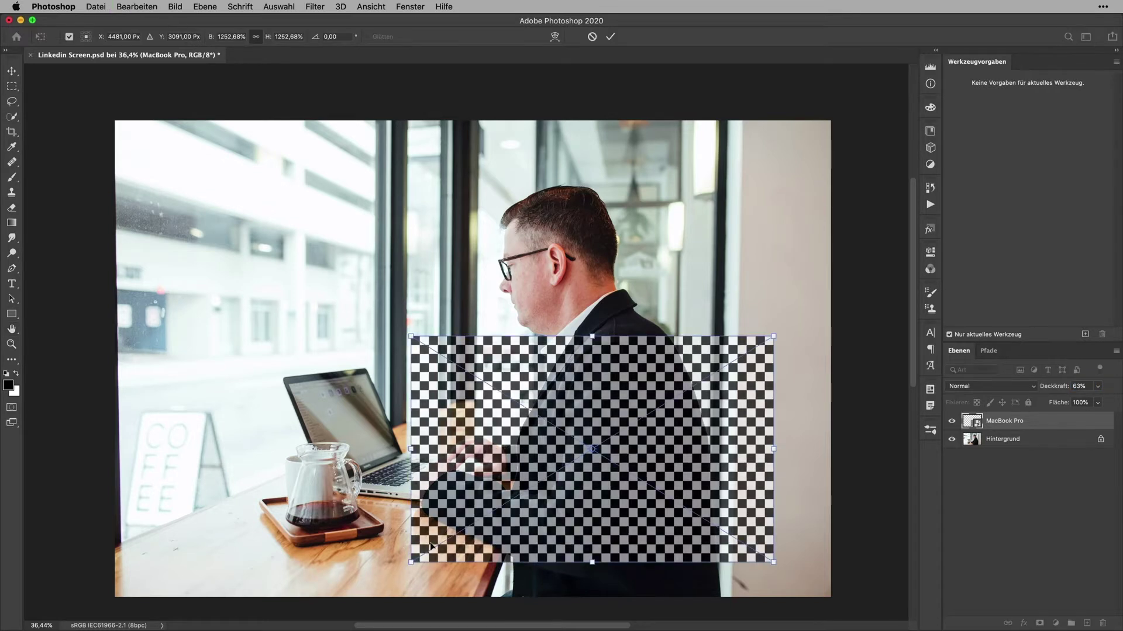
drag(411, 560, 548, 477)
mouse_move(598, 426)
mouse_down()
mouse_move(335, 463)
mouse_move(346, 477)
mouse_up()
scroll(409, 381, up, 10)
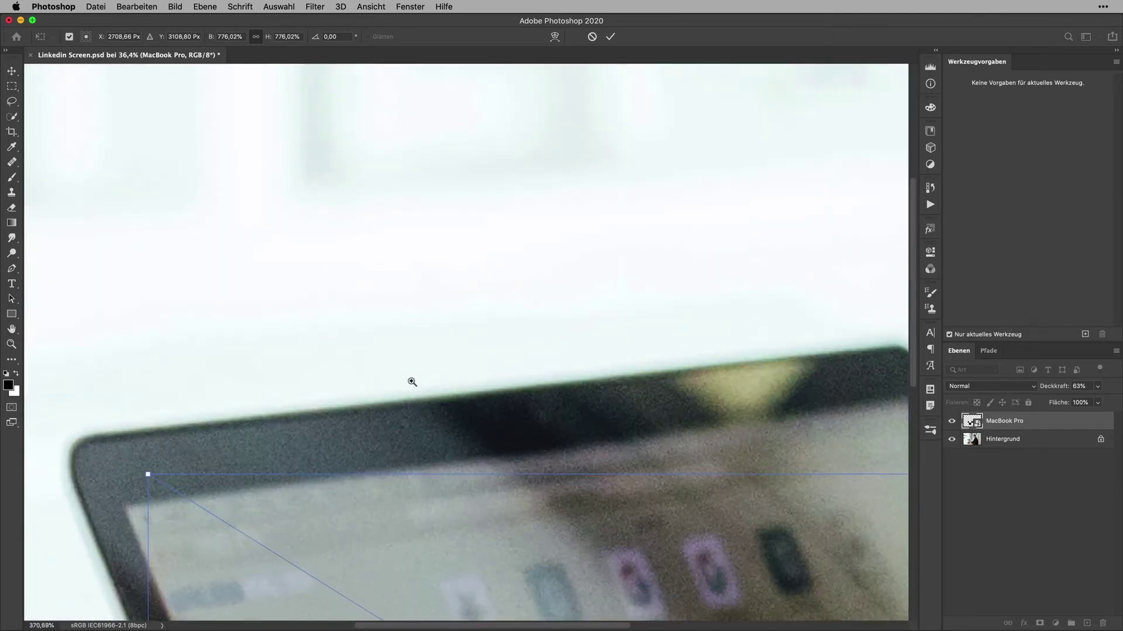
drag(153, 473, 190, 529)
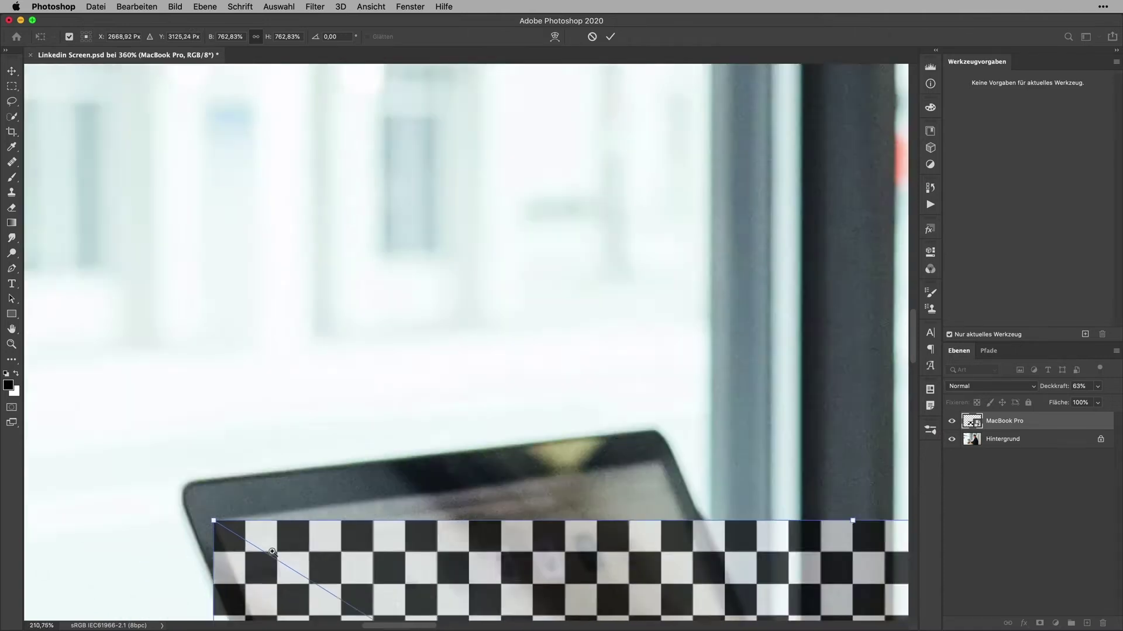
scroll(271, 548, down, 5)
scroll(272, 548, down, 2)
mouse_move(734, 458)
mouse_down()
mouse_move(524, 456)
mouse_move(269, 420)
mouse_up()
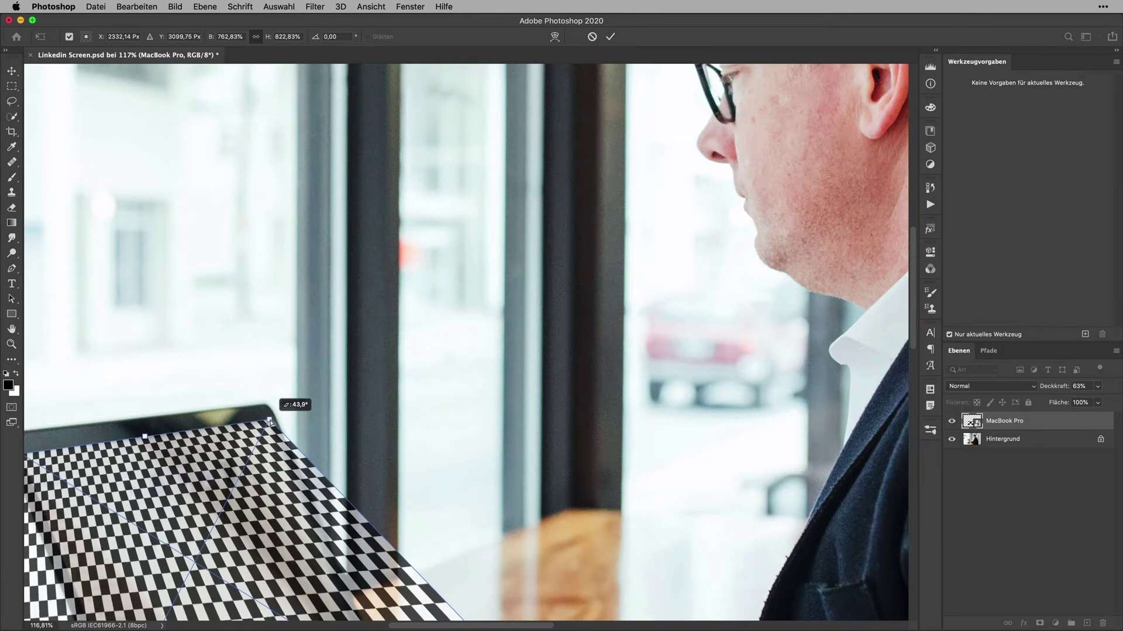
drag(386, 466, 422, 170)
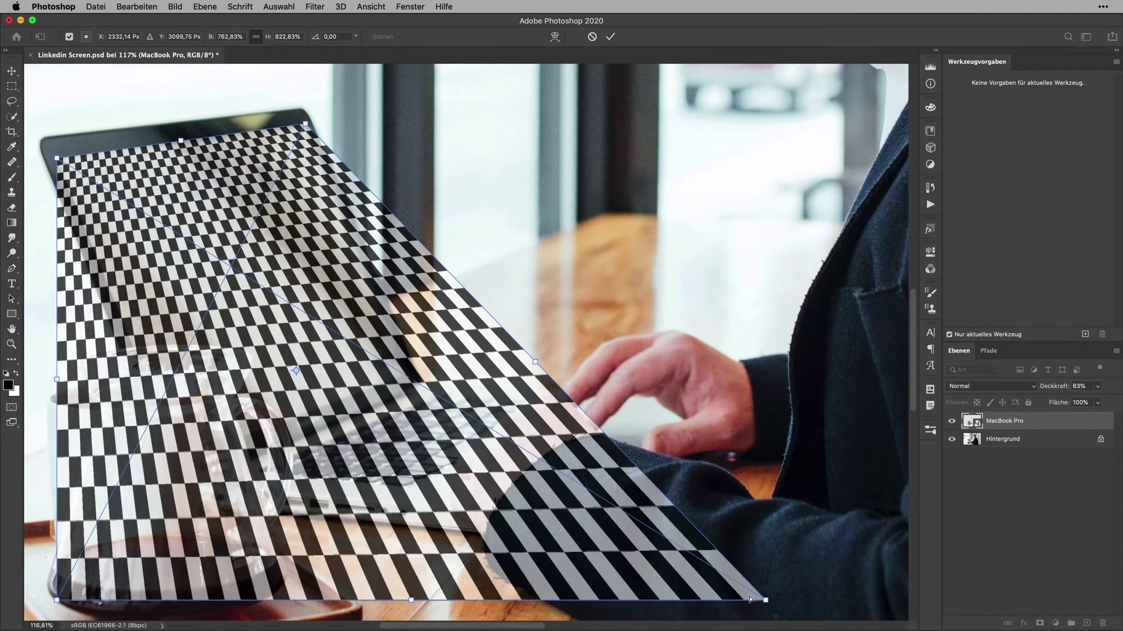
Pin the overlay's bottom-right and bottom-left corners onto the laptop screen's corners
drag(750, 599, 398, 373)
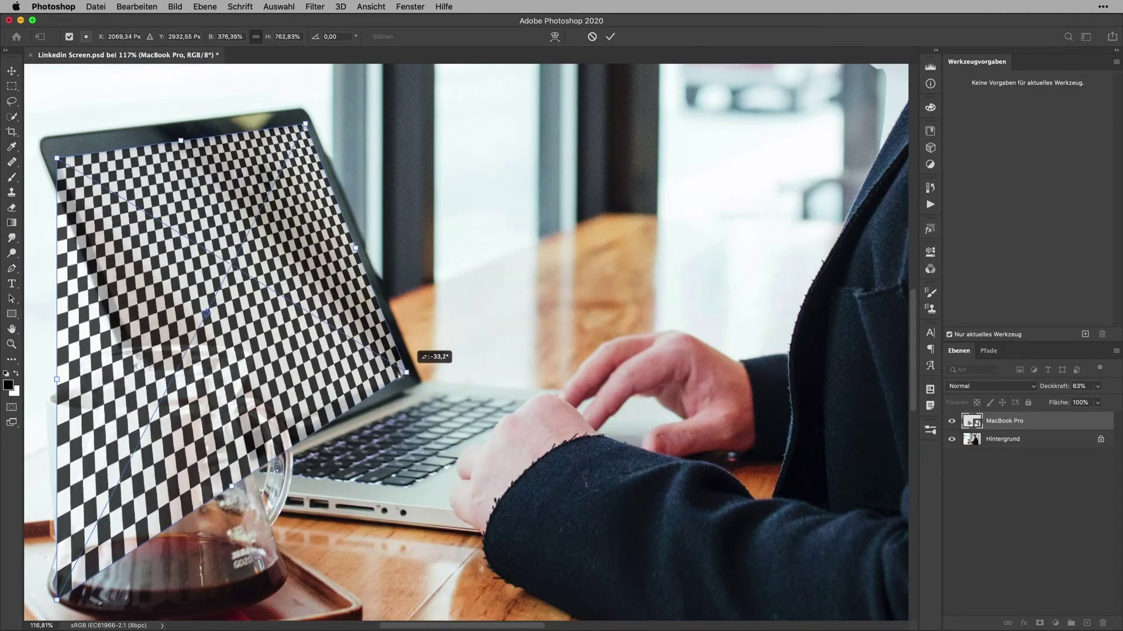
scroll(398, 373, up, 3)
scroll(444, 365, up, 3)
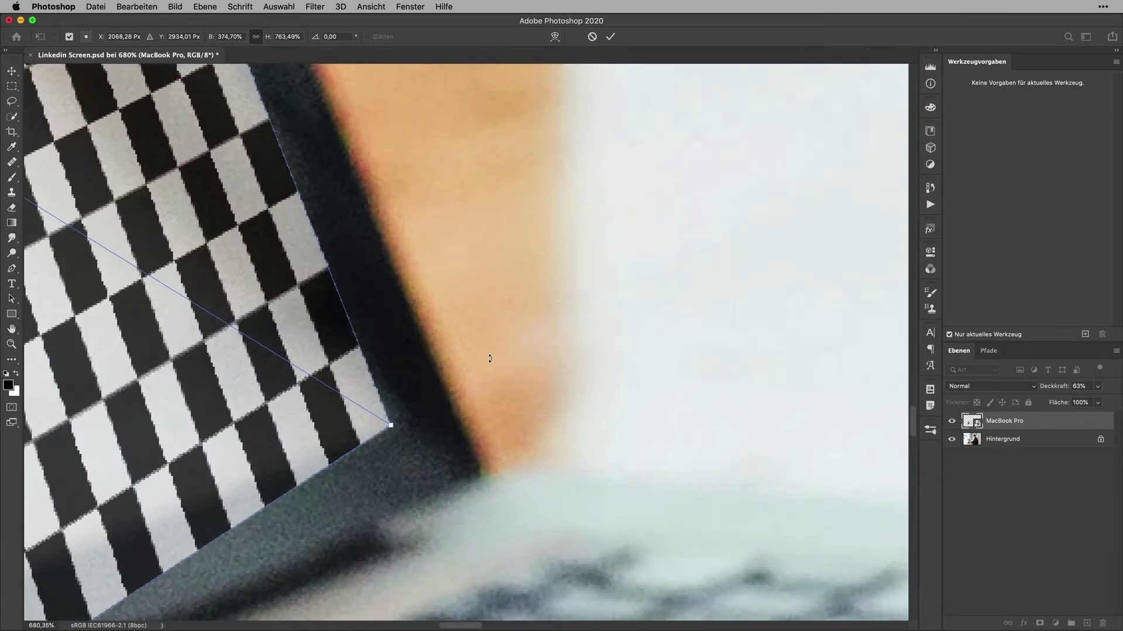
mouse_move(386, 428)
mouse_down()
mouse_move(367, 440)
mouse_move(402, 428)
mouse_up()
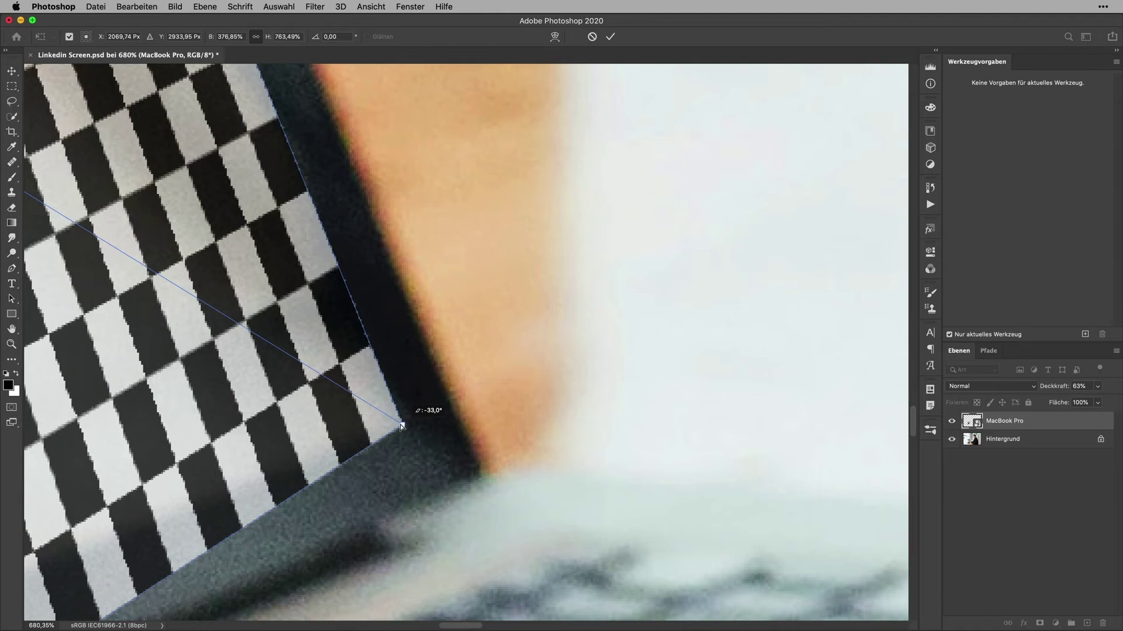
scroll(402, 427, down, 5)
scroll(327, 480, down, 5)
drag(260, 531, 341, 433)
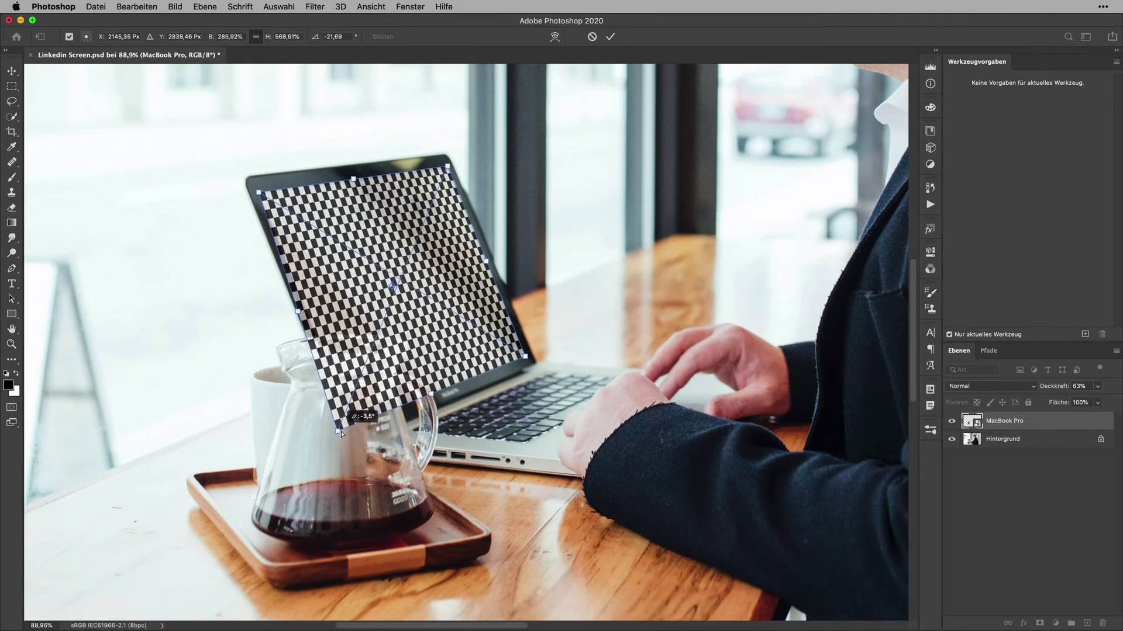
drag(342, 433, 349, 427)
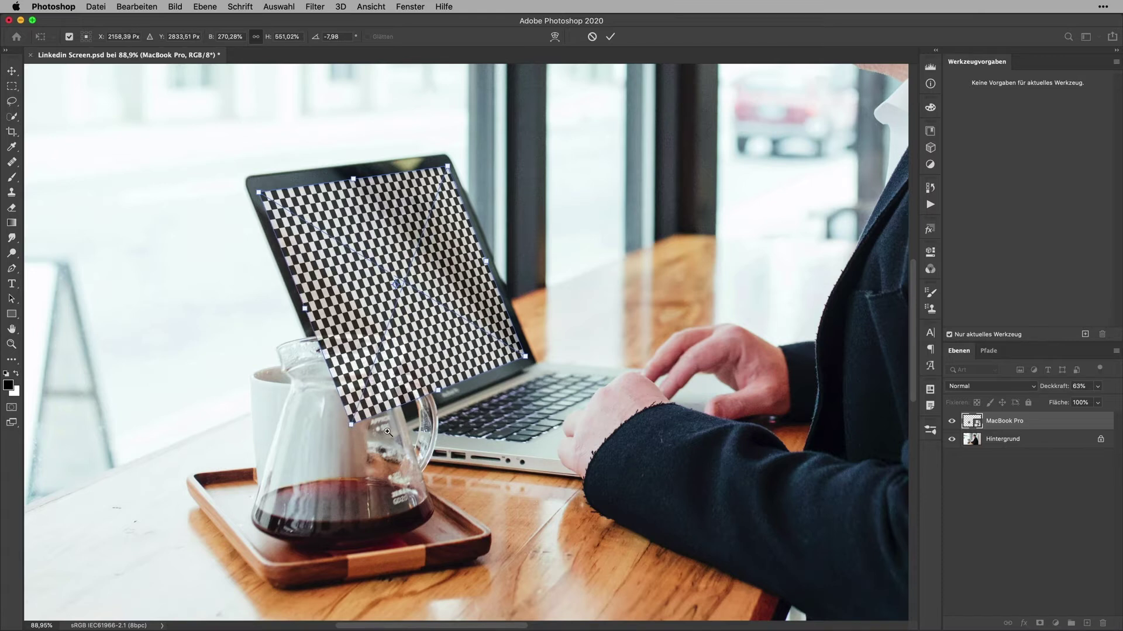
scroll(387, 431, up, 3)
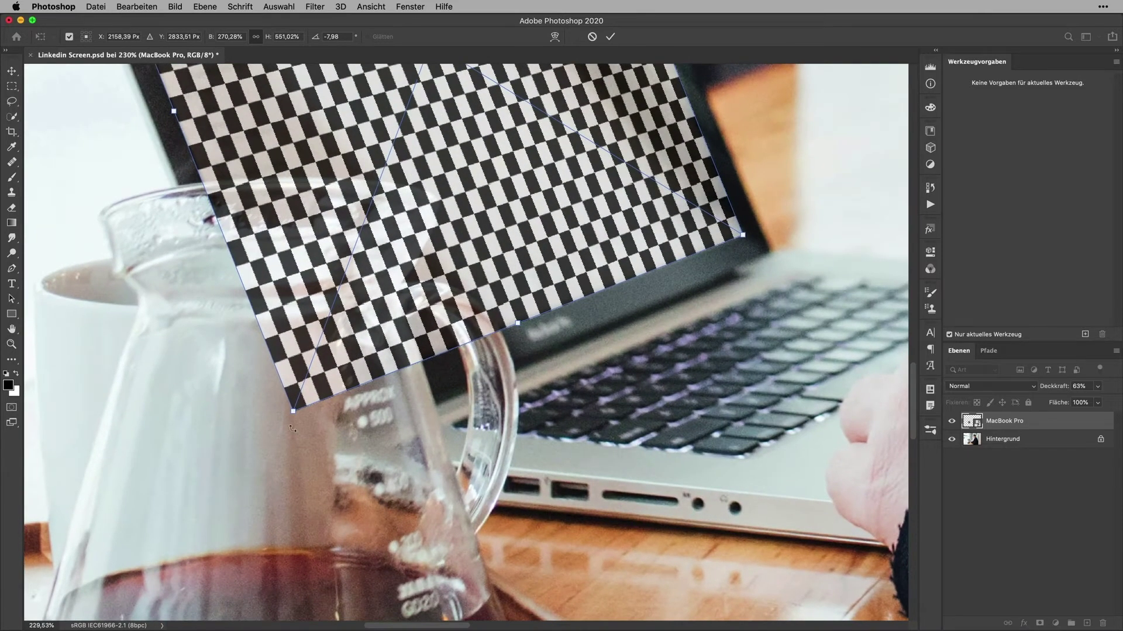
scroll(313, 462, down, 2)
drag(312, 462, 310, 526)
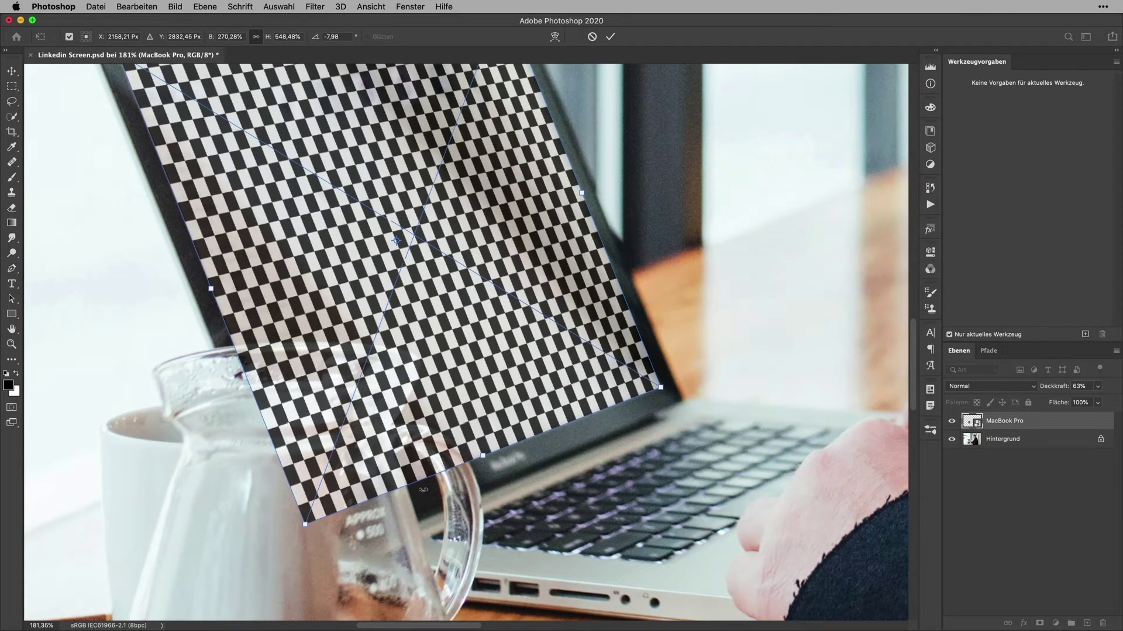
drag(329, 505, 307, 528)
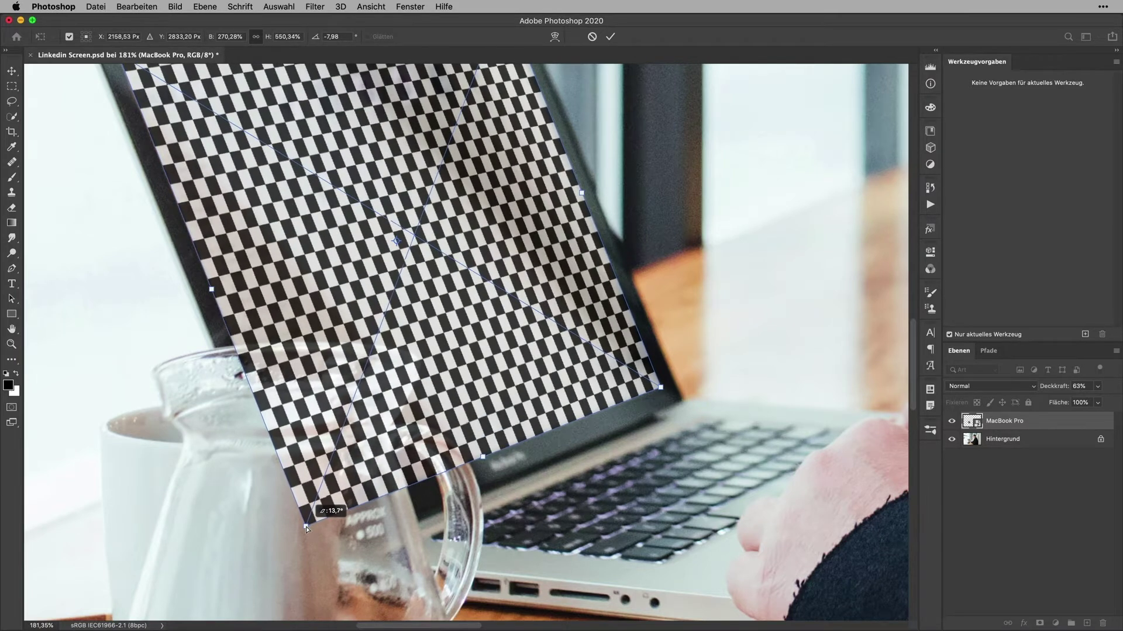
Align the overlay's top-left corner exactly with the laptop screen's corner
drag(376, 377, 374, 512)
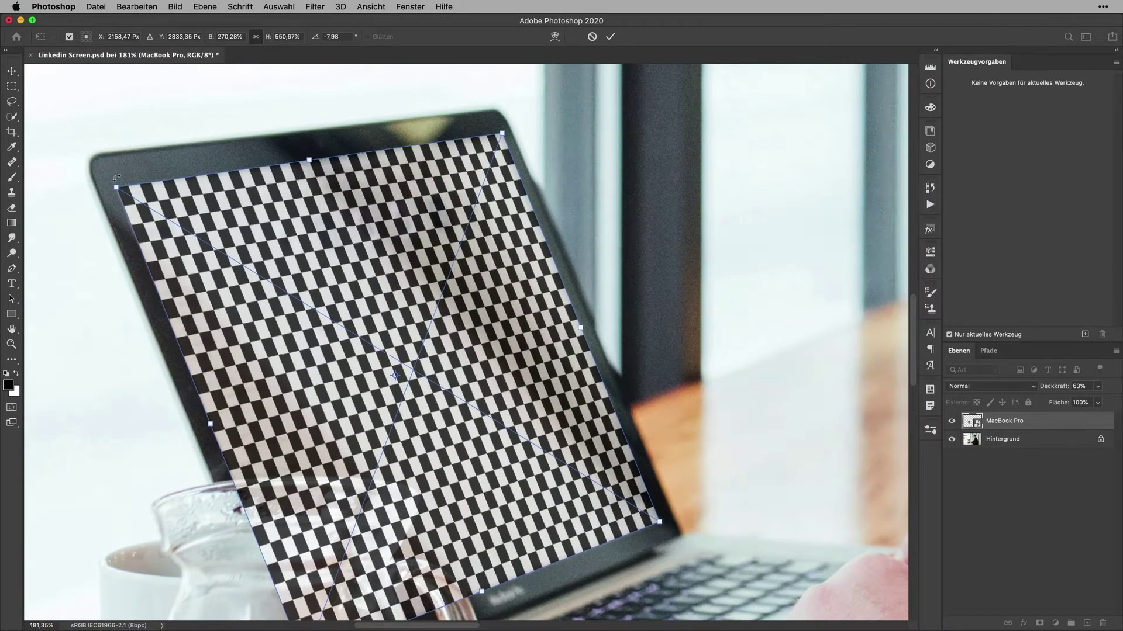
drag(116, 188, 102, 166)
scroll(163, 242, up, 10)
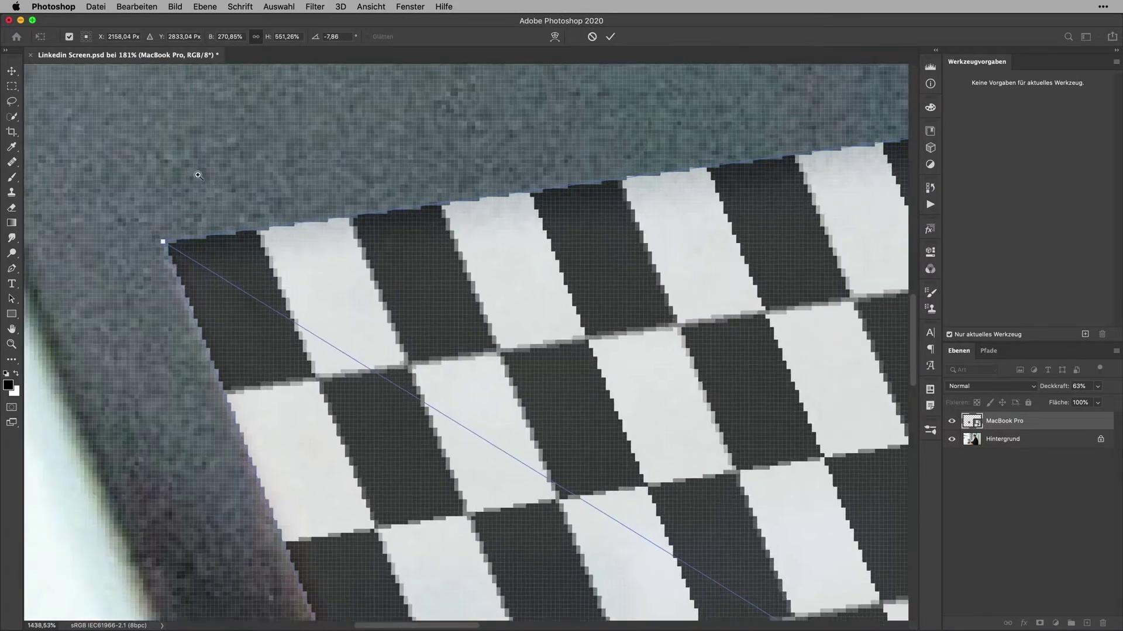
drag(164, 242, 159, 244)
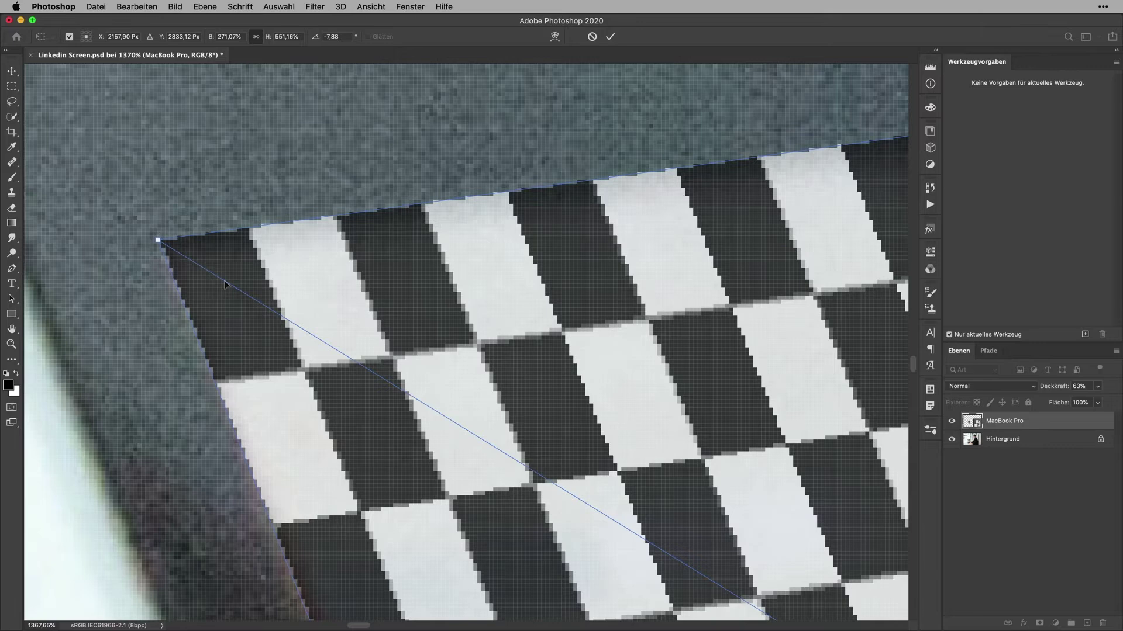
scroll(324, 494, down, 10)
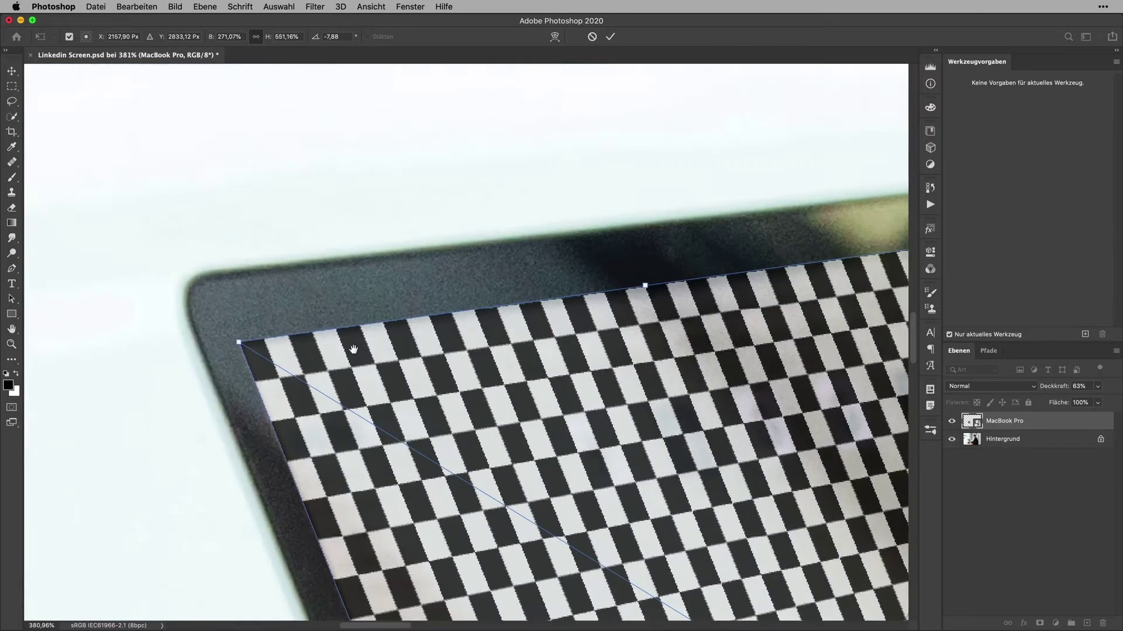
scroll(424, 447, down, 3)
Commit the distorted placement and raise the checkerboard layer's opacity to 100%
scroll(409, 441, down, 3)
key(Return)
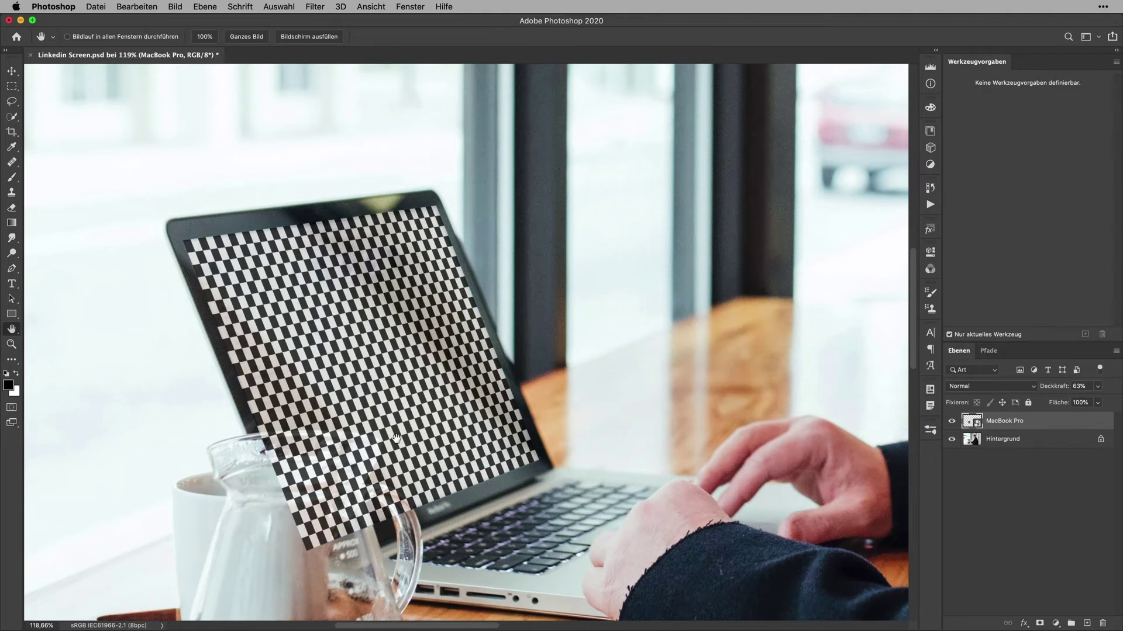
drag(1059, 387, 1120, 391)
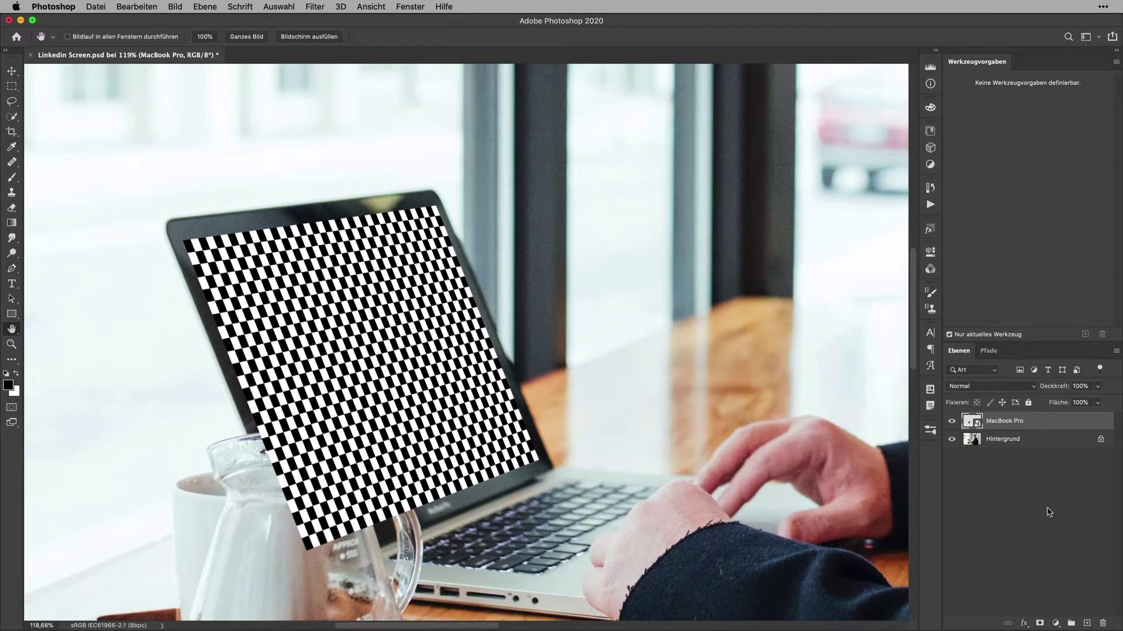
scroll(260, 249, up, 5)
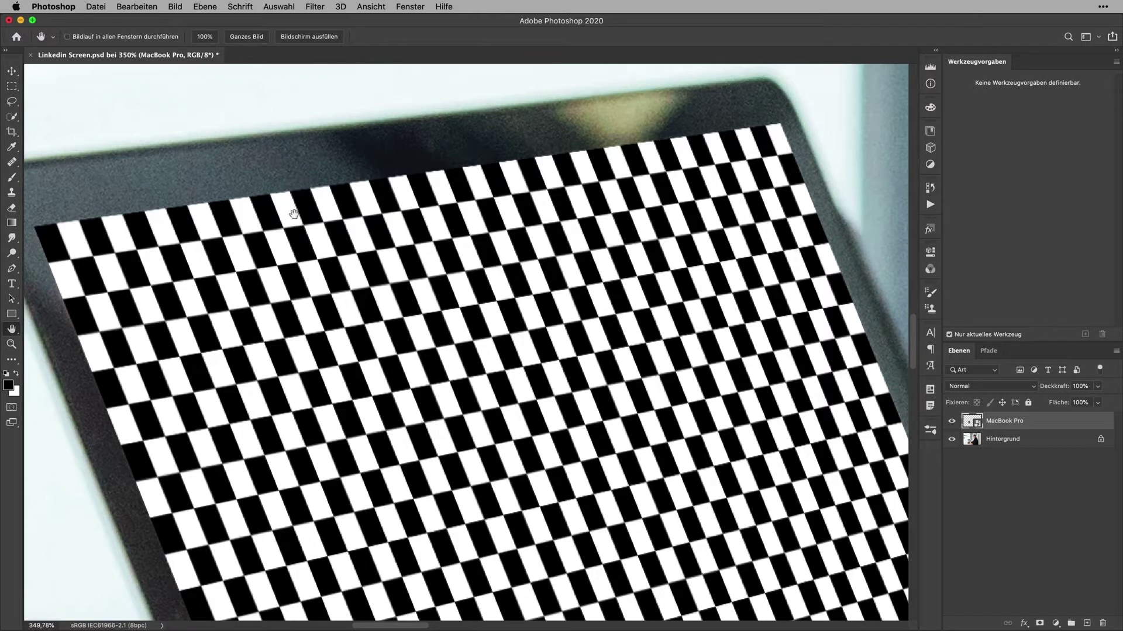
scroll(313, 226, down, 3)
scroll(351, 351, down, 2)
scroll(390, 481, down, 2)
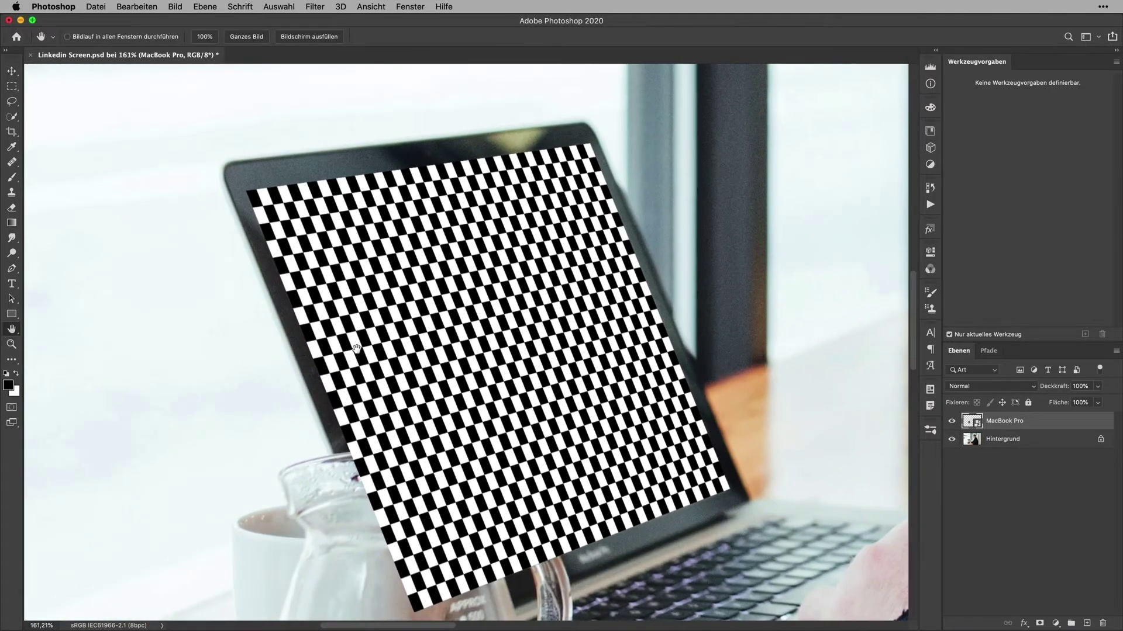
mouse_move(466, 537)
mouse_down()
mouse_move(392, 499)
mouse_move(351, 456)
mouse_up()
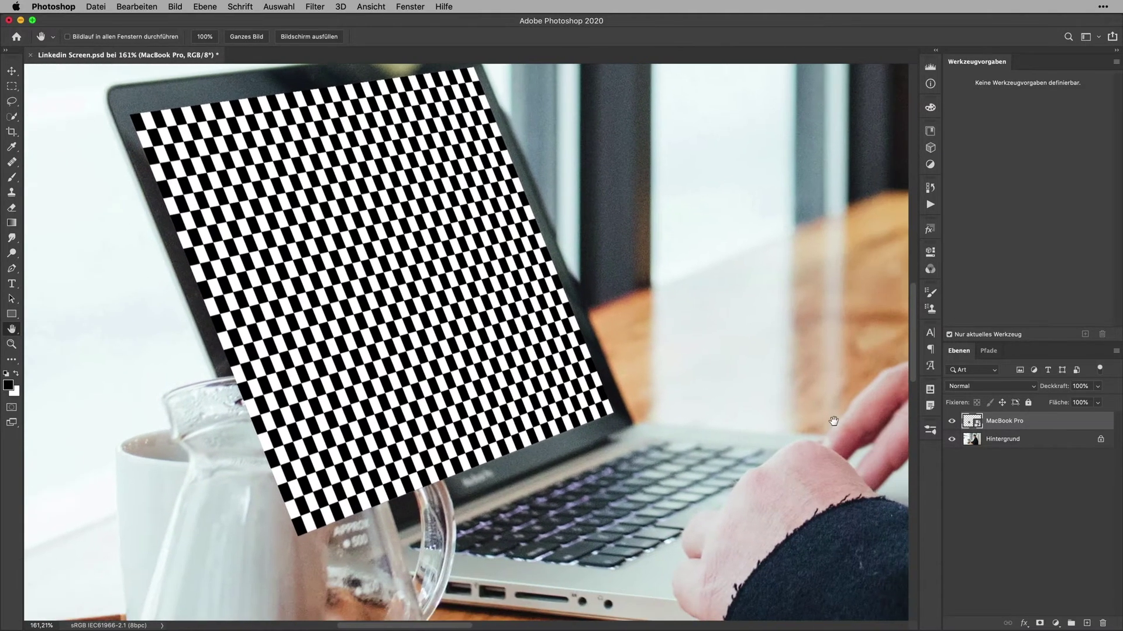
Toggle the checkerboard layer's visibility to compare its fit against the laptop screen
click(952, 422)
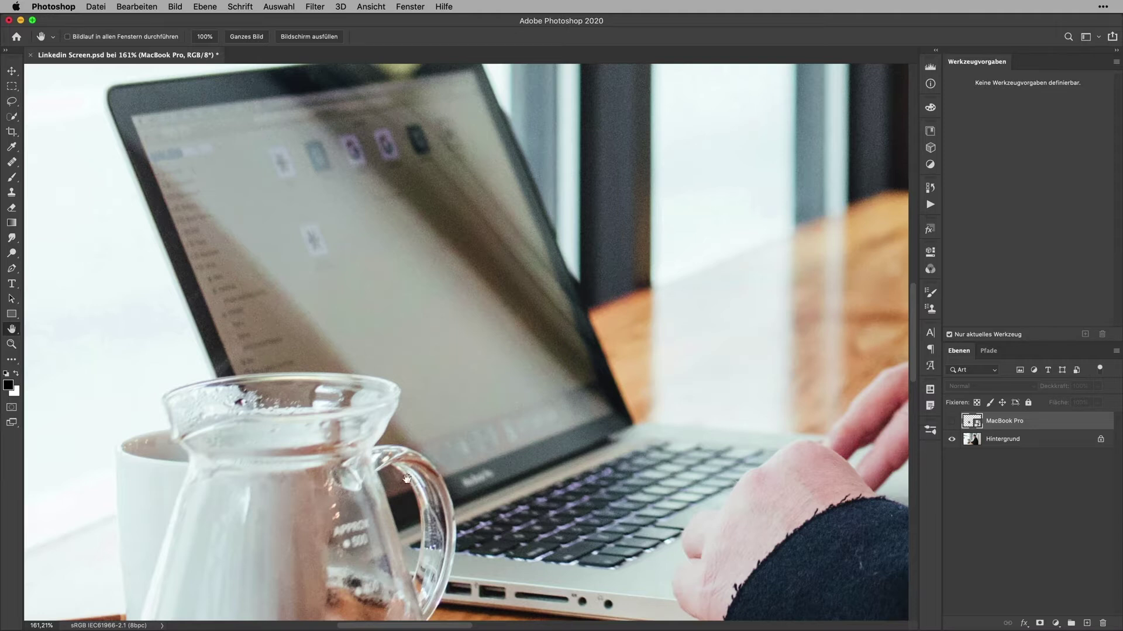
click(951, 422)
click(951, 422)
click(951, 422)
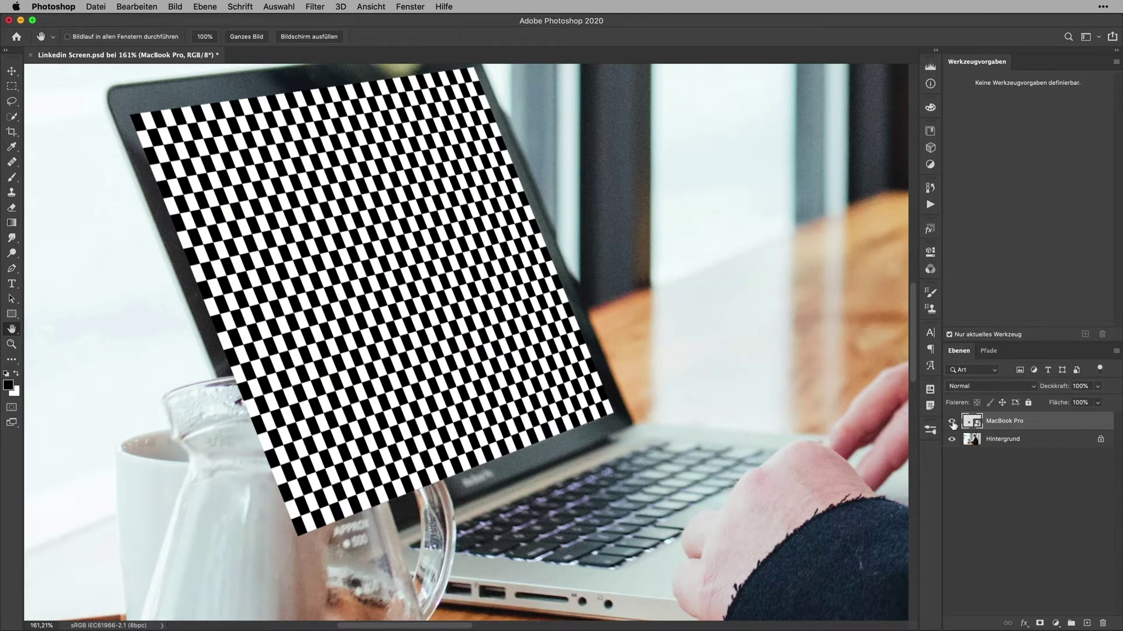
click(952, 423)
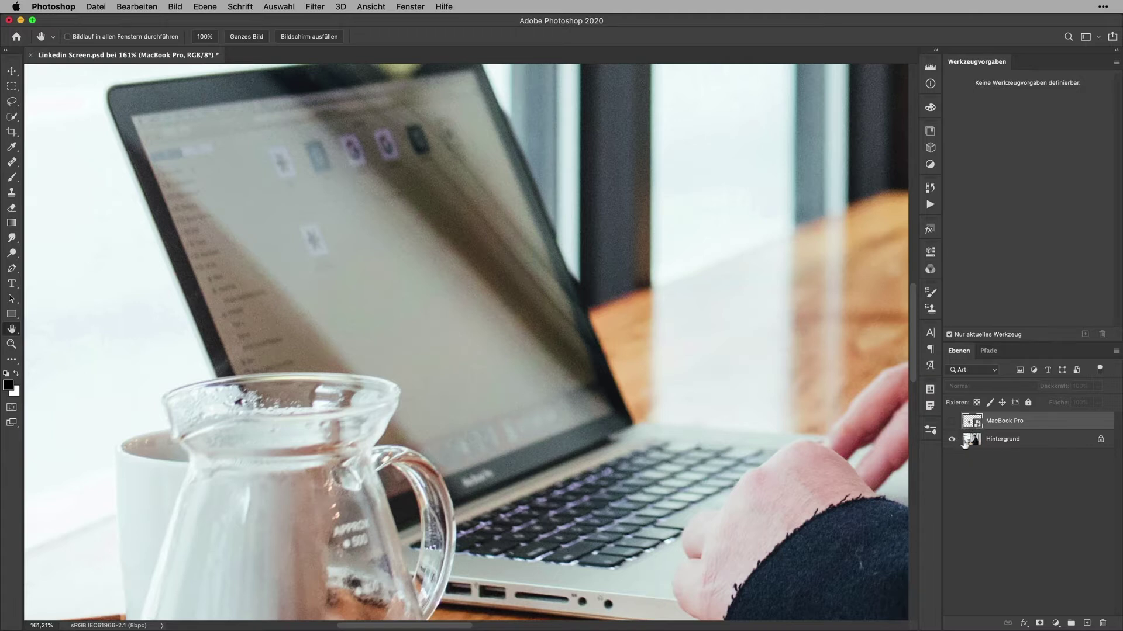
click(973, 441)
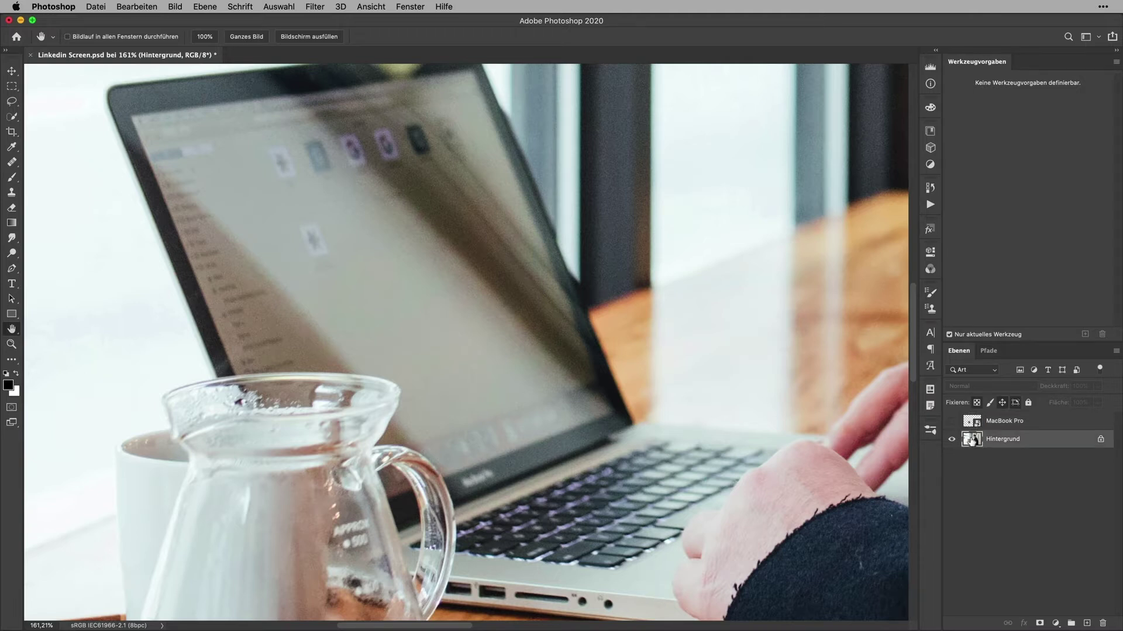
click(952, 421)
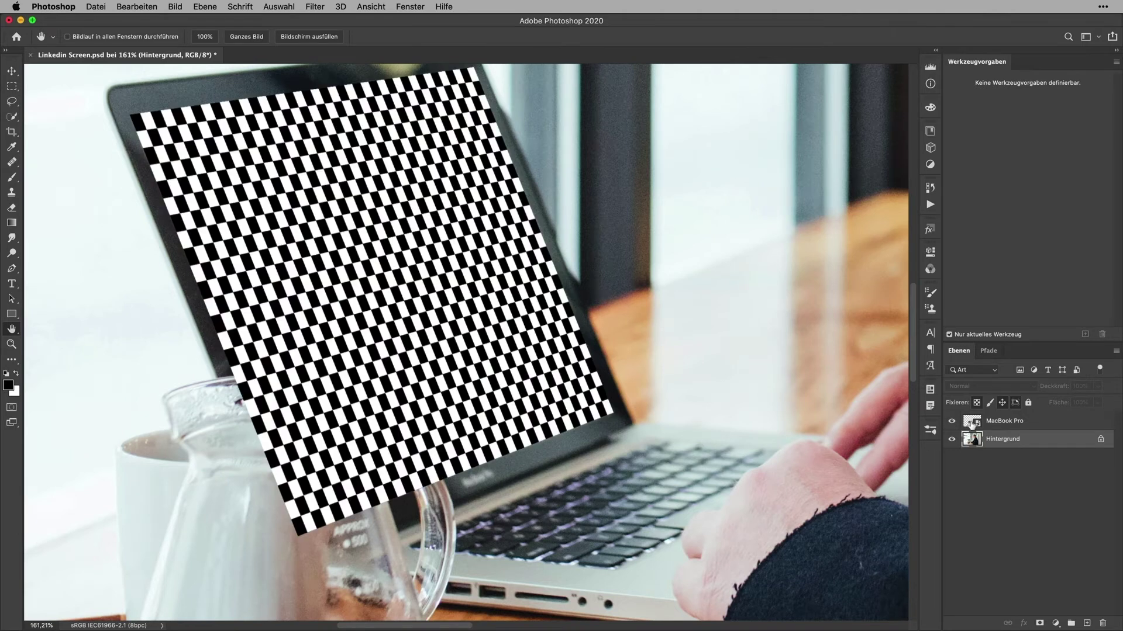
click(999, 428)
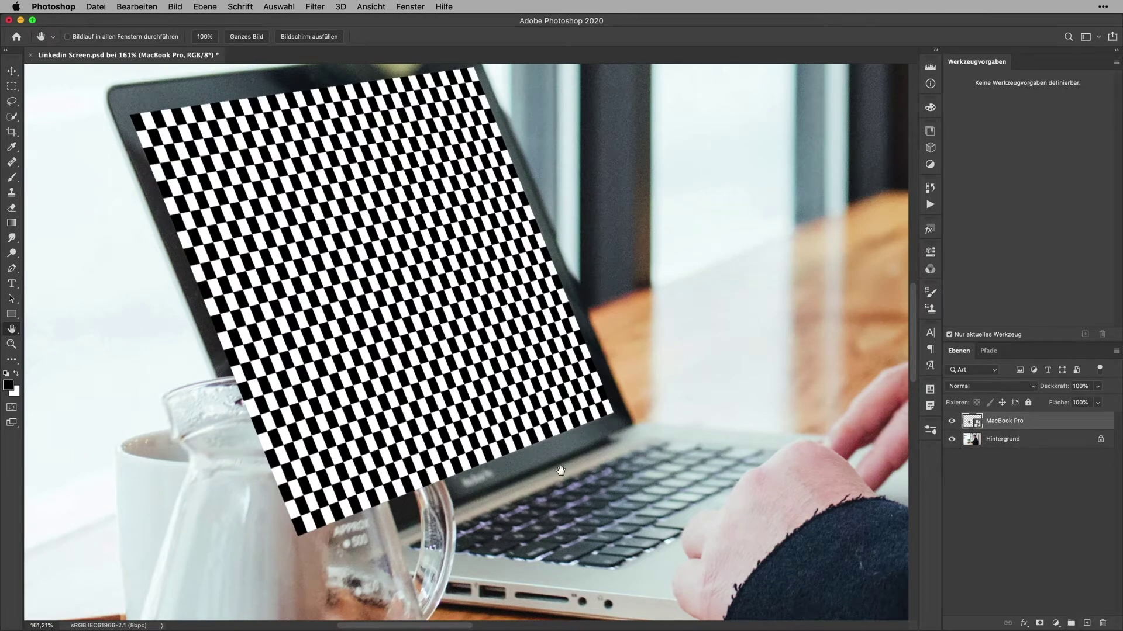
Lasso the glass jar, add an inverted layer mask so it shows through, and unlink the mask
key(l)
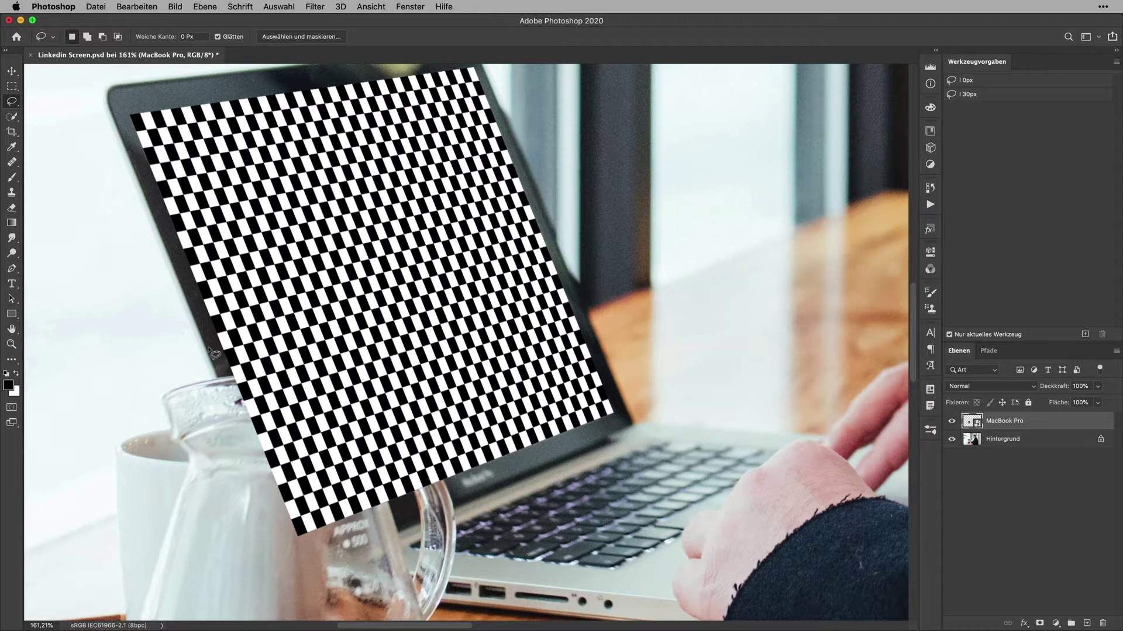
mouse_move(197, 352)
mouse_down()
mouse_move(480, 474)
mouse_move(187, 400)
mouse_up()
click(1039, 624)
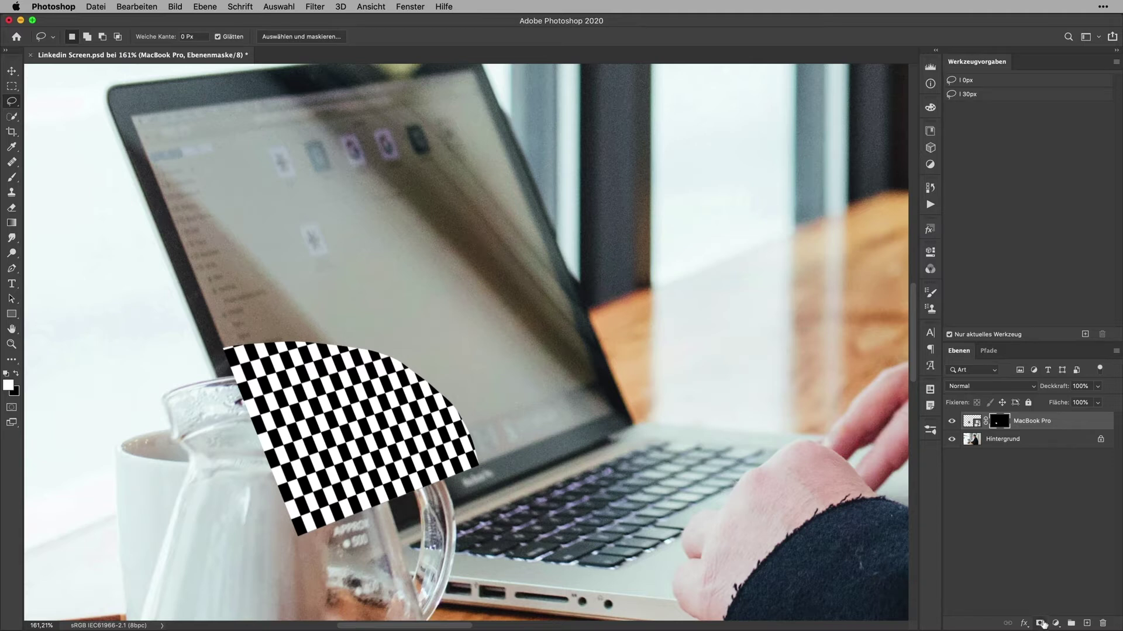
key(ctrl+i)
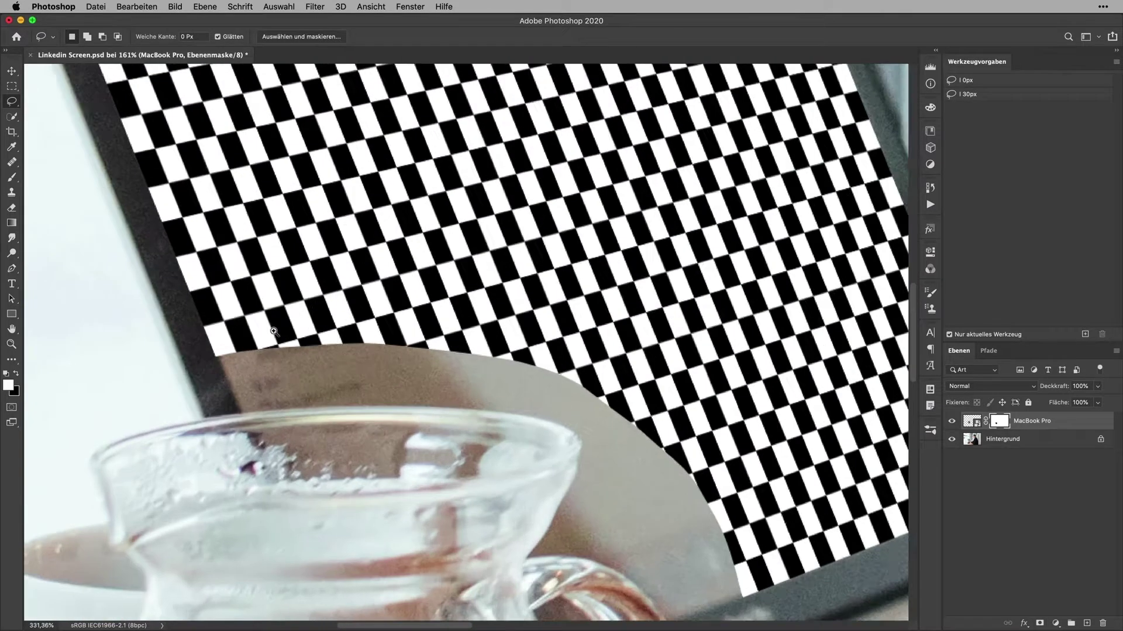
scroll(225, 348, up, 5)
scroll(245, 365, down, 4)
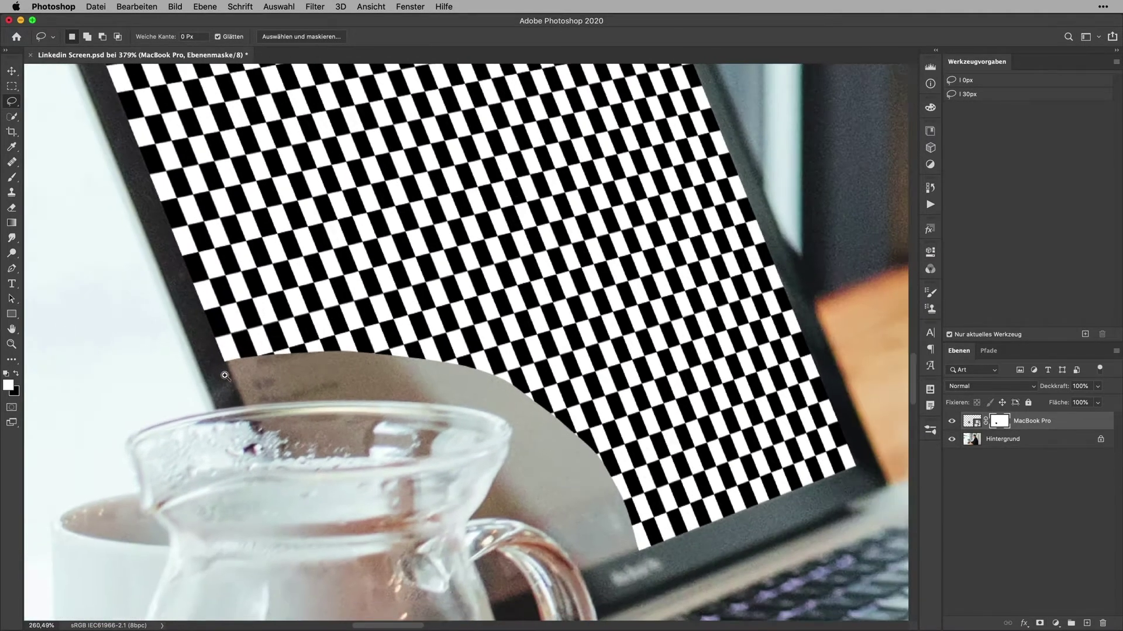
scroll(663, 440, up, 2)
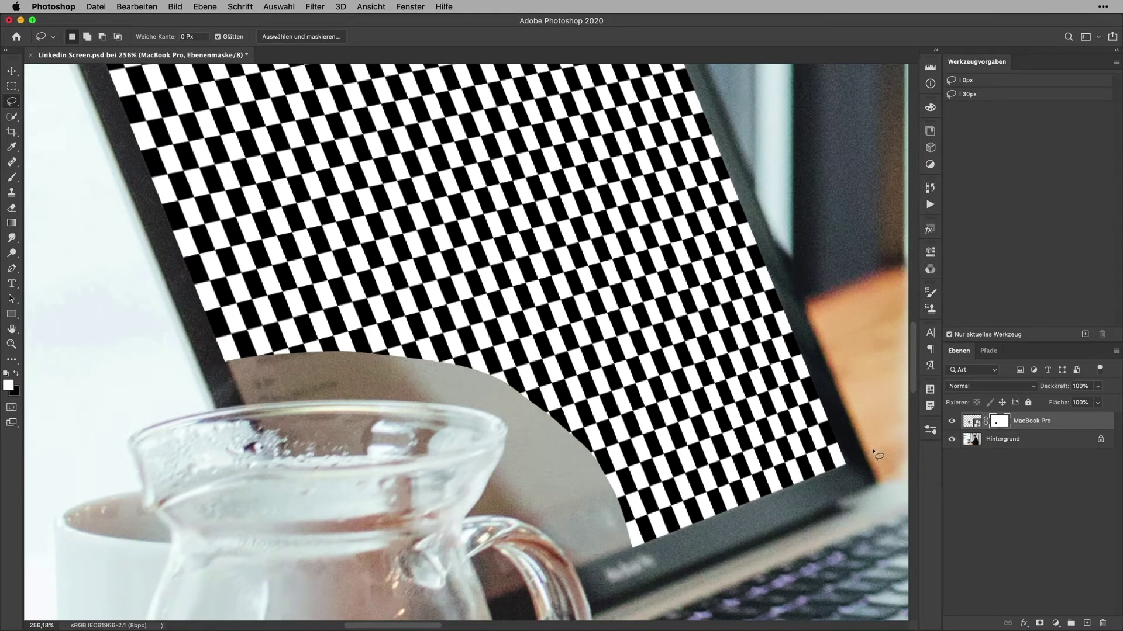
click(984, 422)
On the Hintergrund layer, quick-select the glass jug's rim and handle
click(983, 448)
key(ctrl+z)
click(988, 448)
key(w)
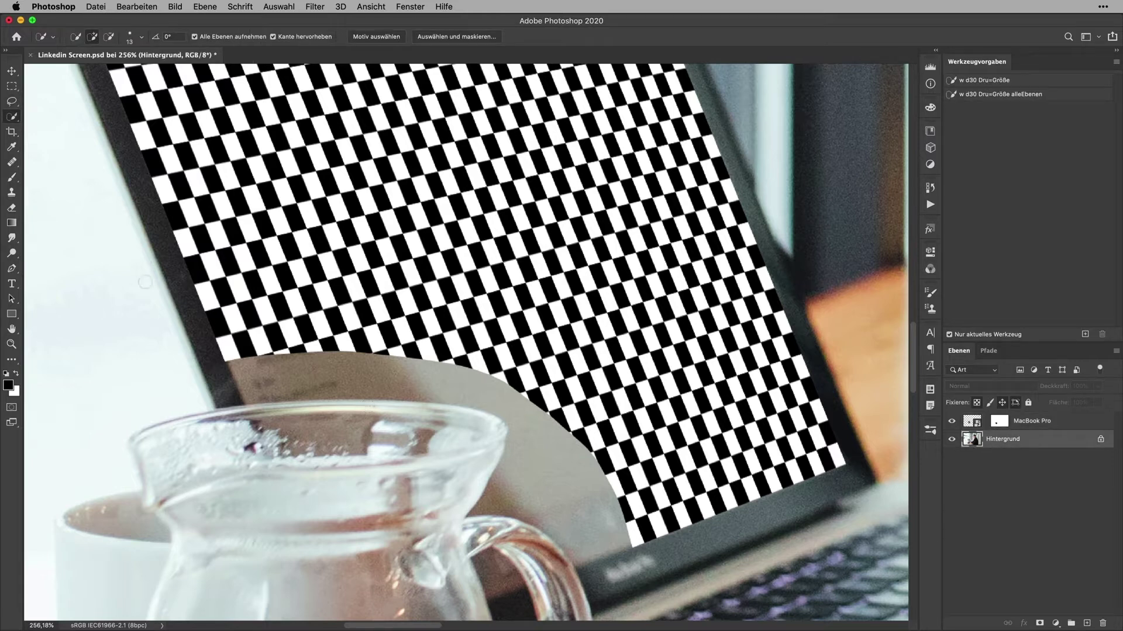
drag(319, 428, 343, 419)
click(423, 439)
scroll(488, 425, down, 5)
click(469, 438)
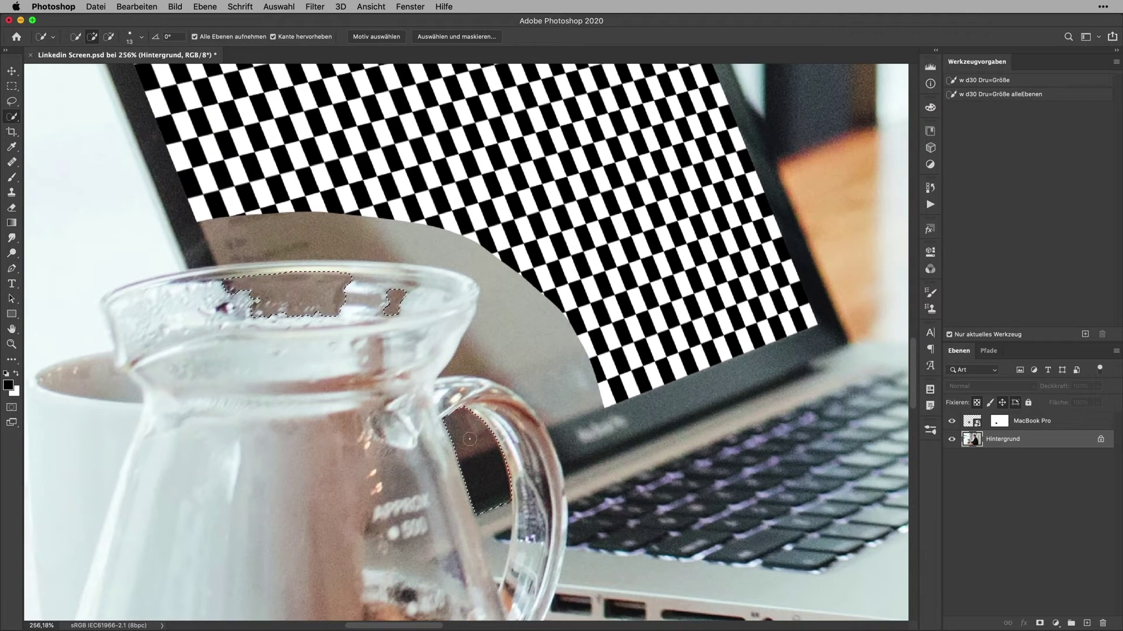
Refine the jug selection around the handle top, undoing an oversized addition
key(alt)
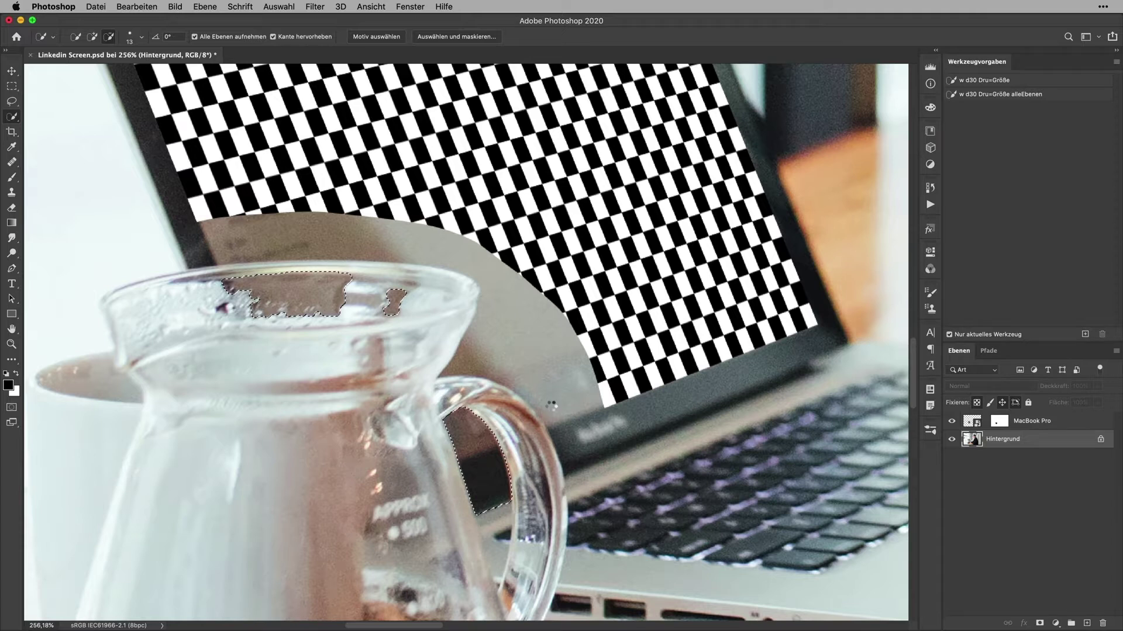
click(552, 380)
key(alt)
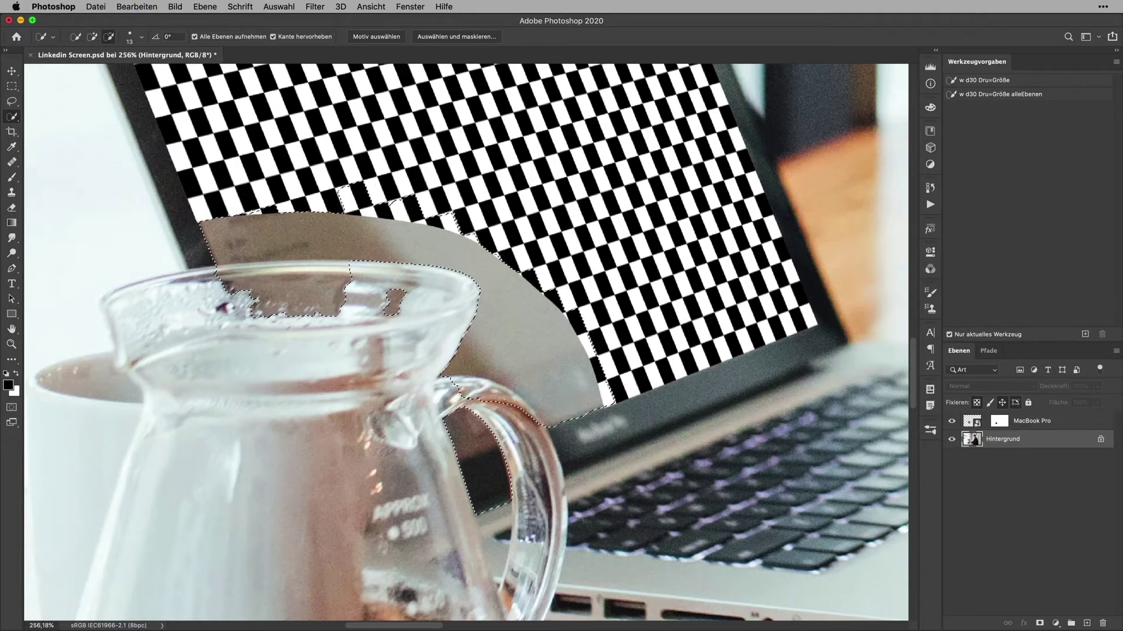
click(454, 385)
click(484, 386)
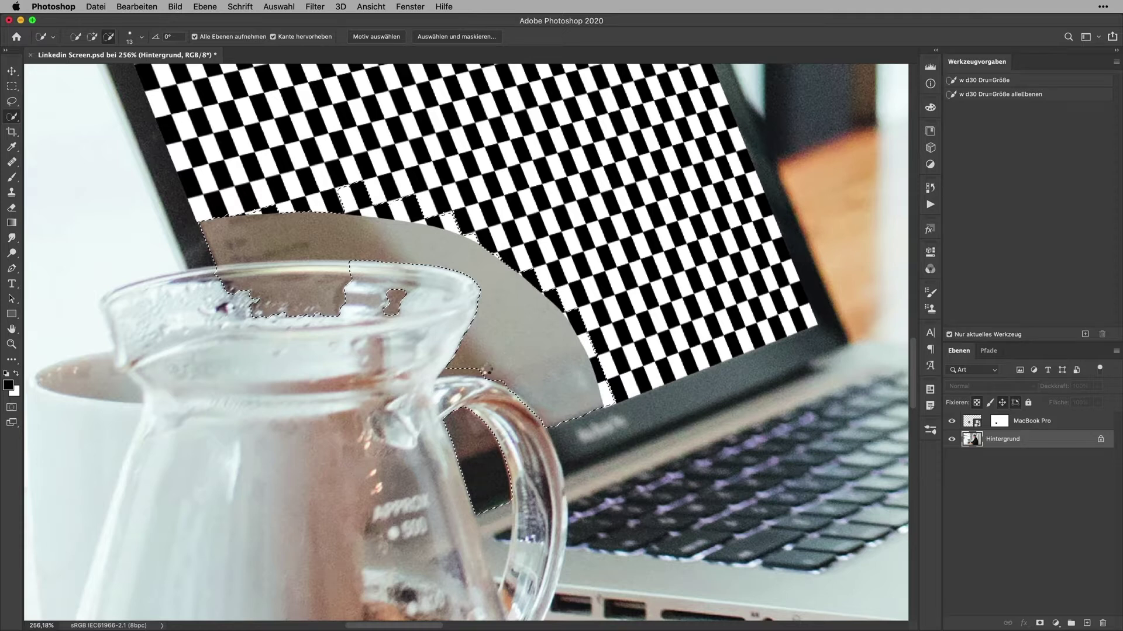
drag(500, 371, 496, 394)
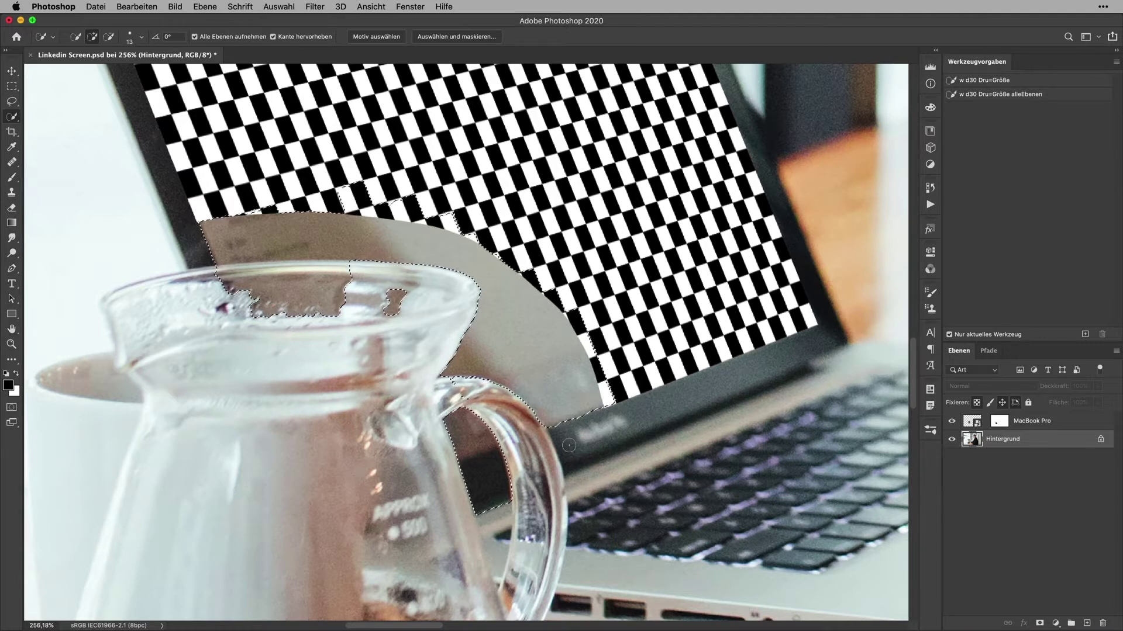
key(ctrl+z)
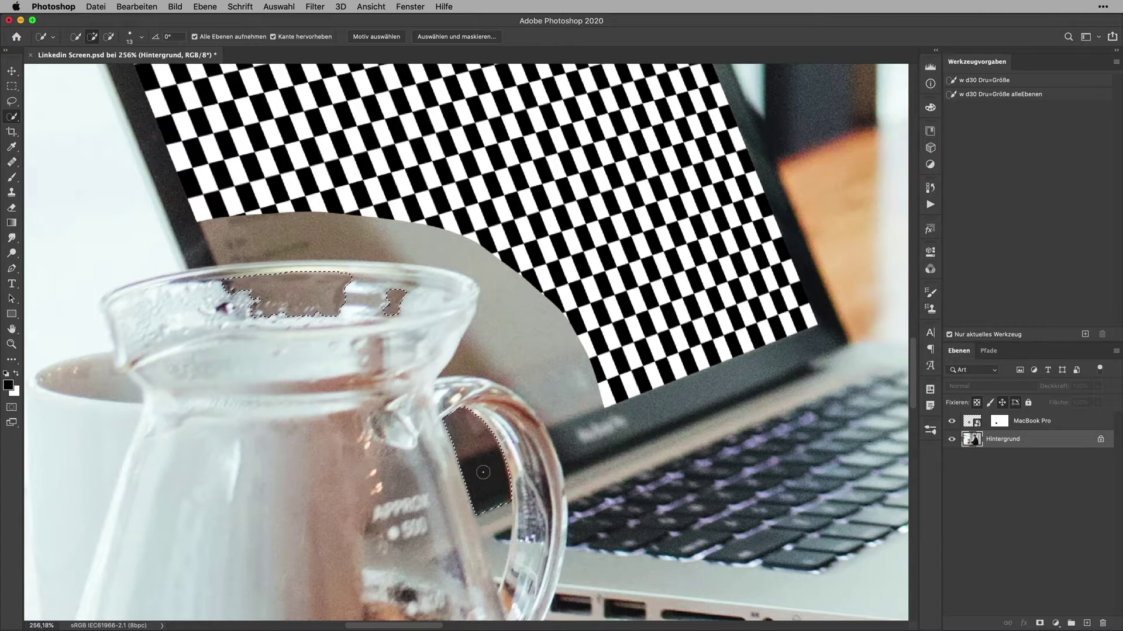
Add the jug body's lettering area and handle gap, then target the MacBook Pro mask
click(392, 478)
drag(391, 478, 403, 480)
mouse_move(375, 530)
mouse_down()
mouse_move(412, 522)
mouse_move(373, 532)
mouse_up()
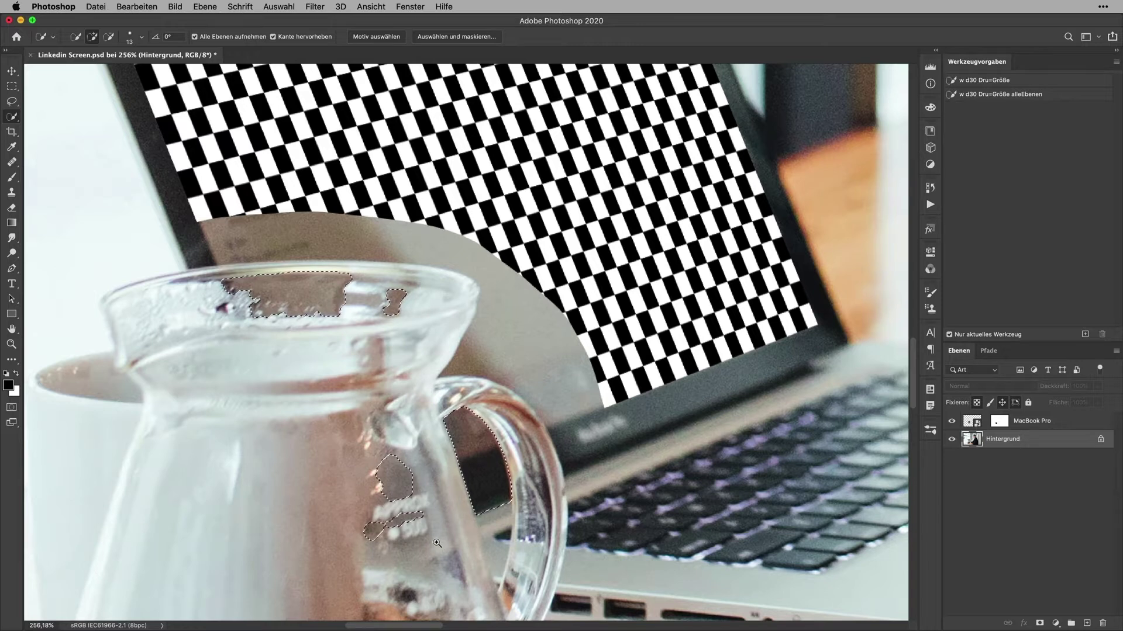
scroll(447, 530, down, 5)
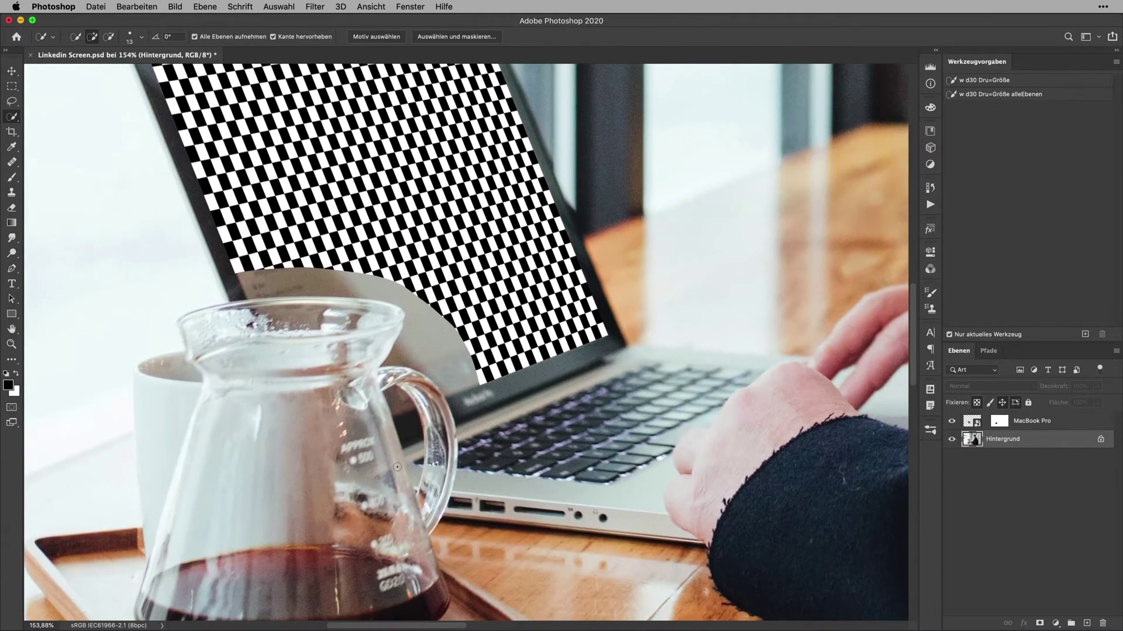
scroll(352, 442, up, 4)
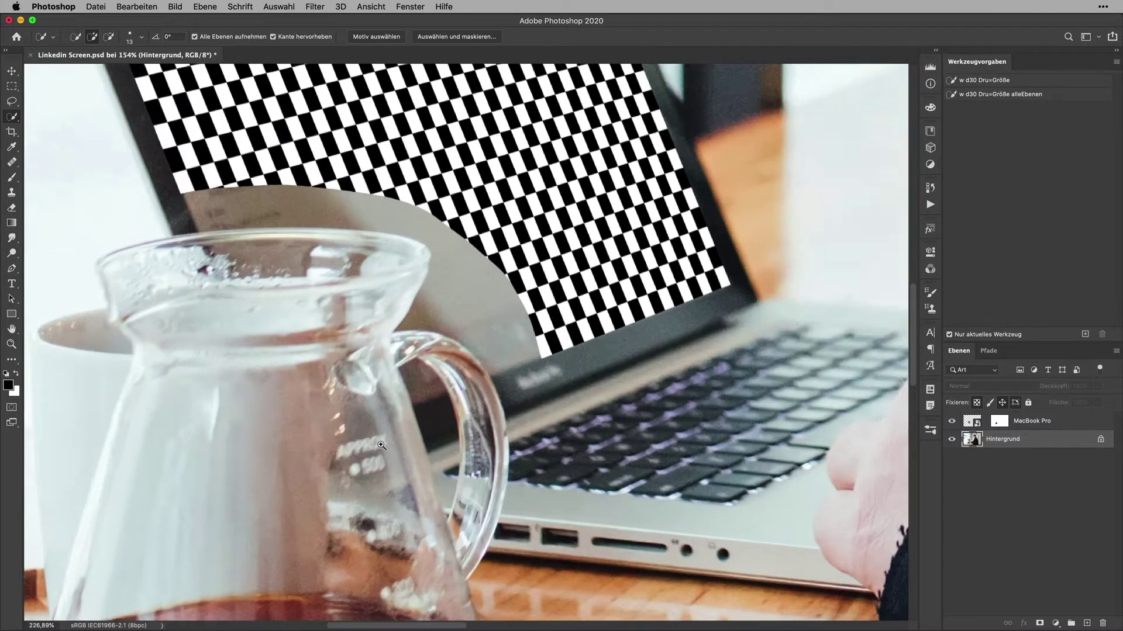
scroll(352, 441, up, 4)
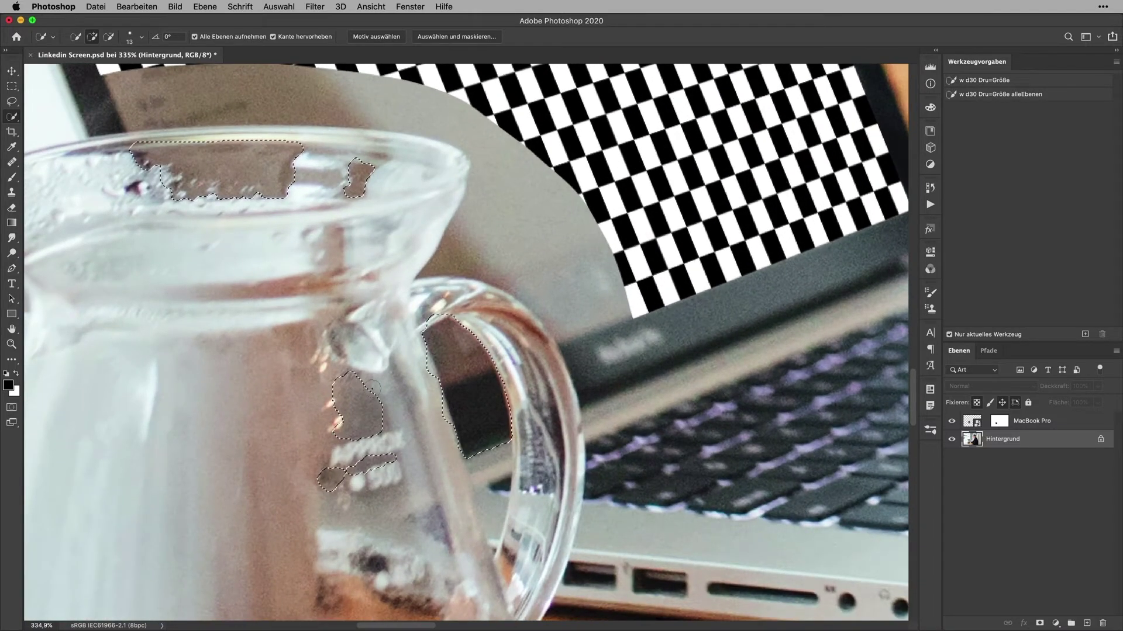
scroll(367, 417, down, 2)
scroll(367, 416, down, 2)
scroll(366, 416, up, 1)
scroll(367, 416, up, 1)
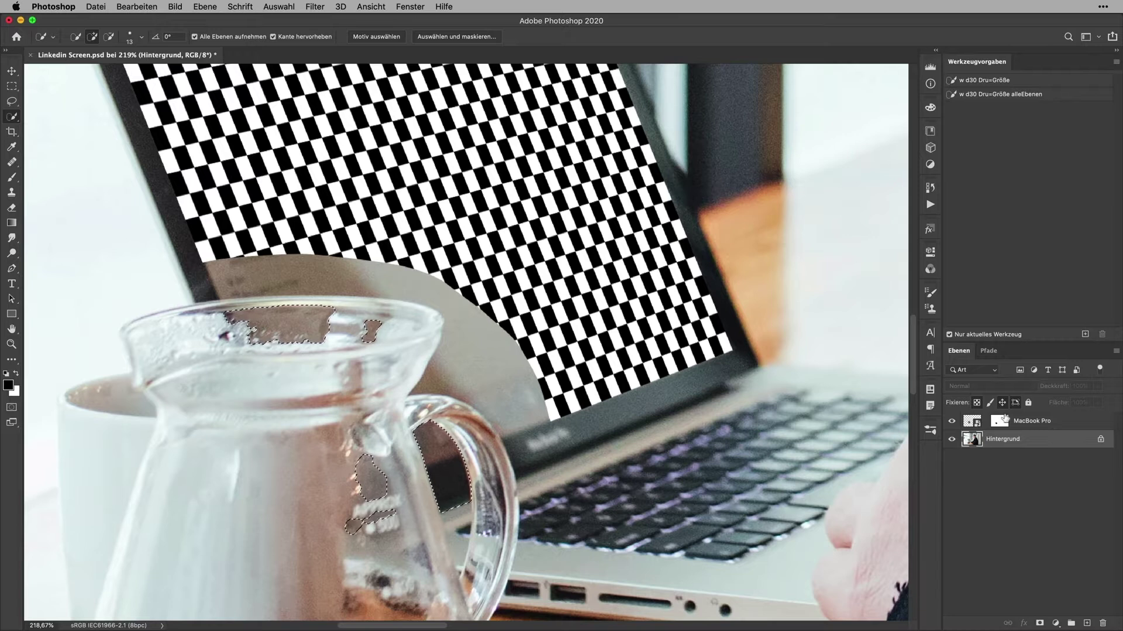
click(1004, 420)
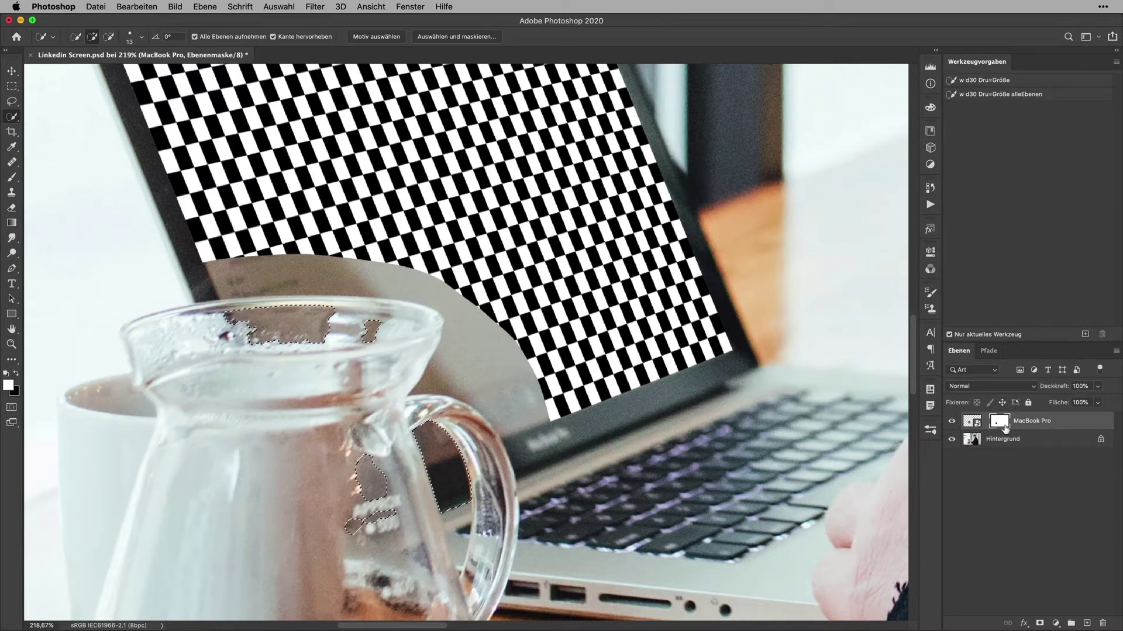
Set up a fully soft brush sized for painting over the jug
key(b)
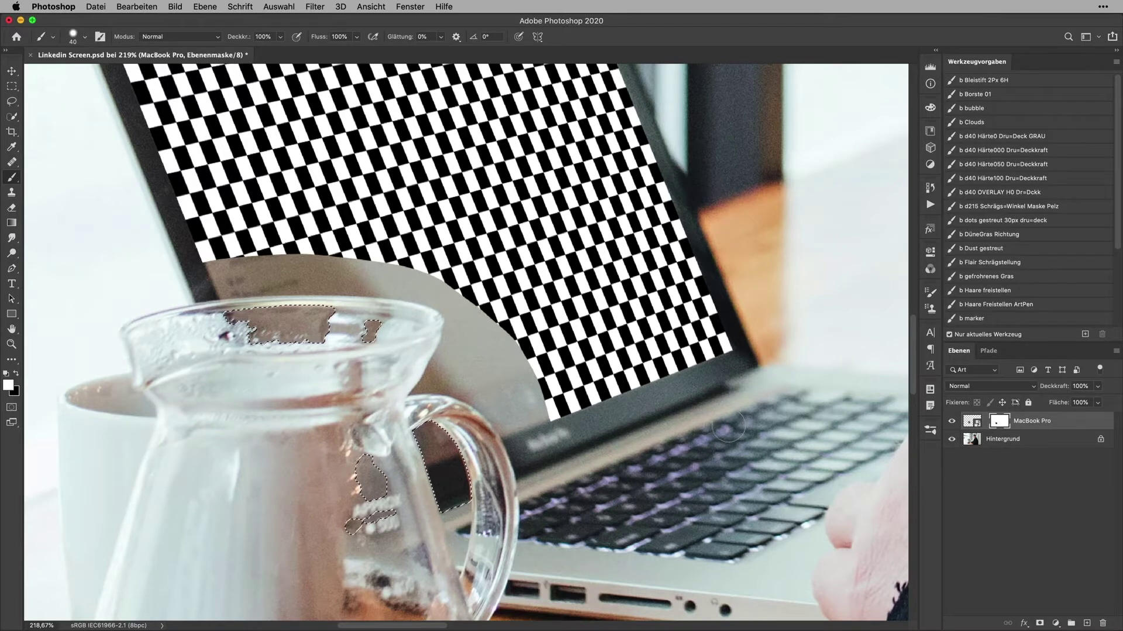
click(1013, 166)
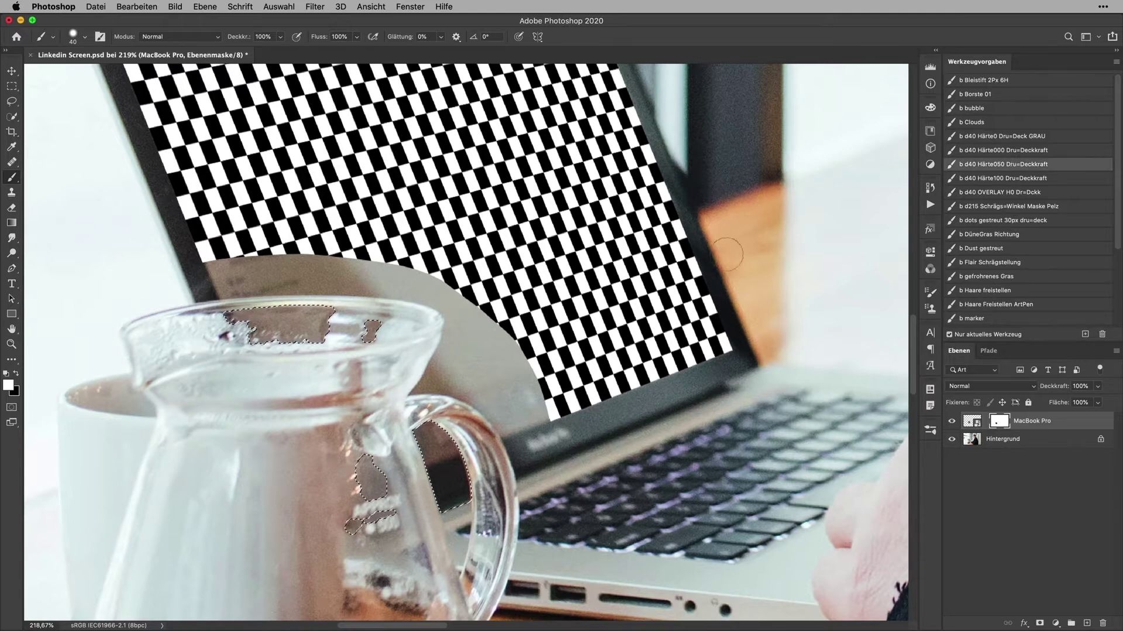
click(1019, 152)
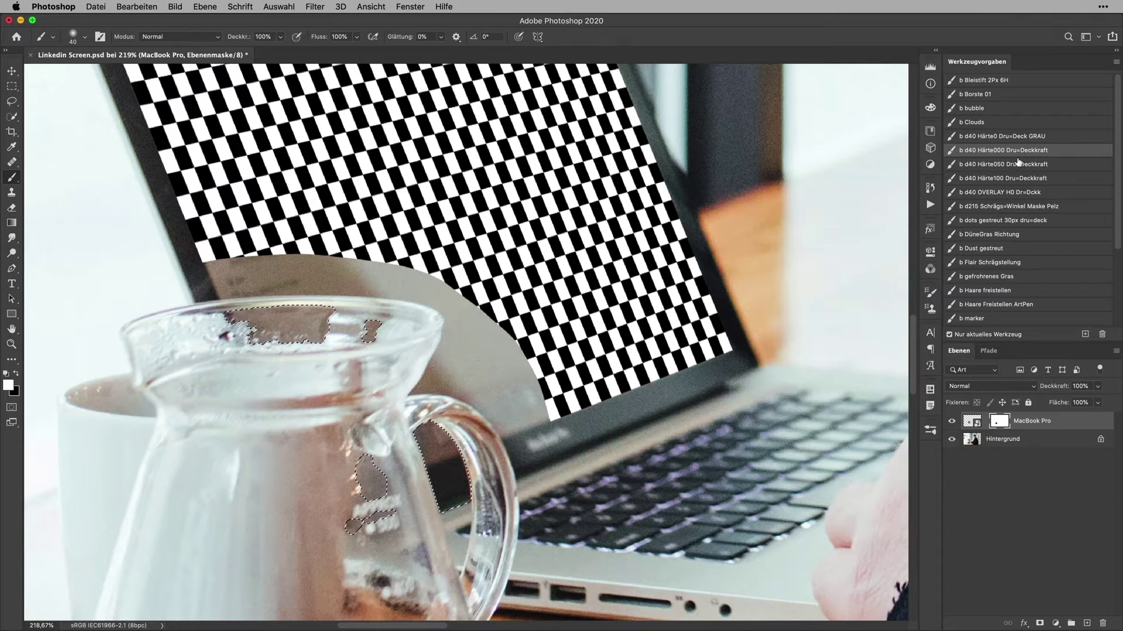
drag(301, 328, 321, 334)
key(ctrl+z)
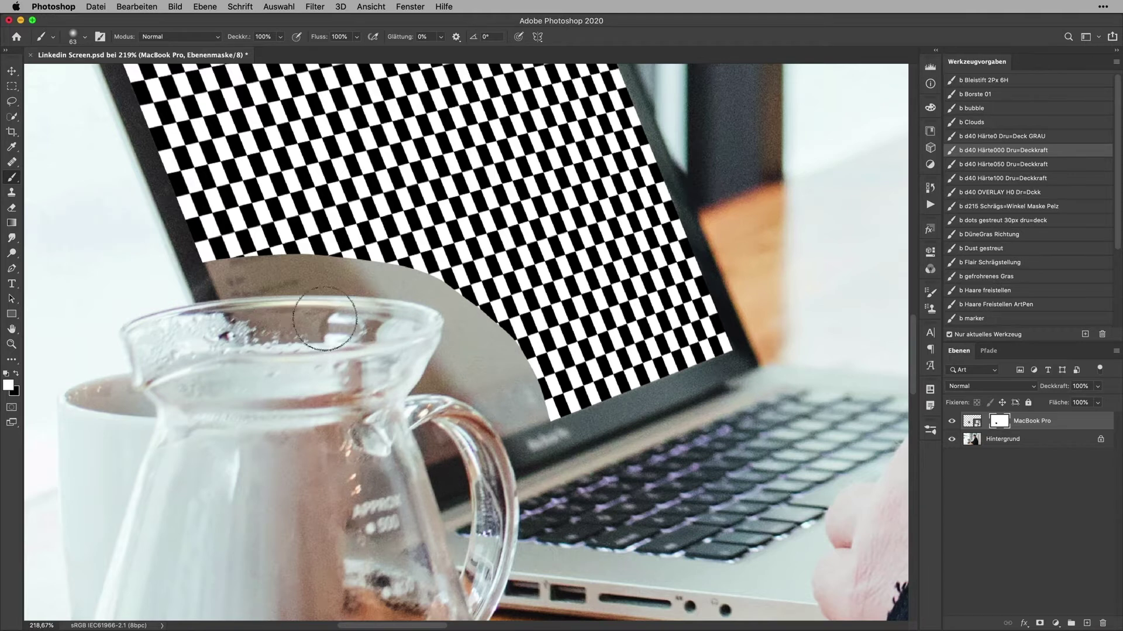
Paint the mask white through the jug's rim, body and handle gap, shrinking the brush to 29 px
mouse_move(301, 327)
mouse_down()
mouse_move(322, 325)
mouse_move(251, 326)
mouse_move(268, 338)
mouse_up()
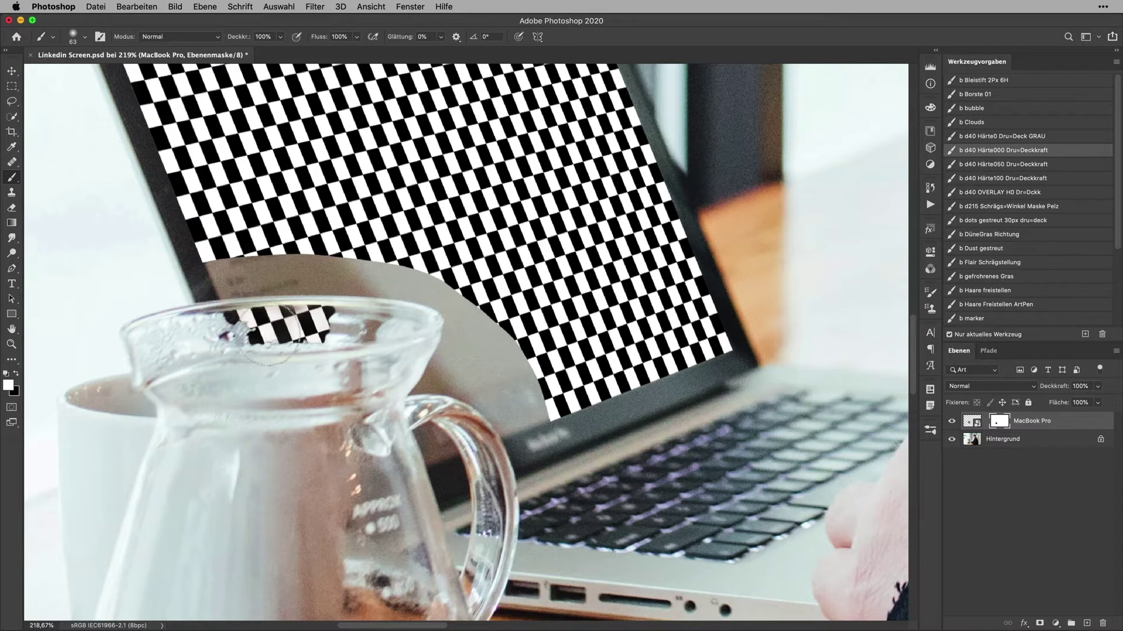
drag(367, 335, 377, 328)
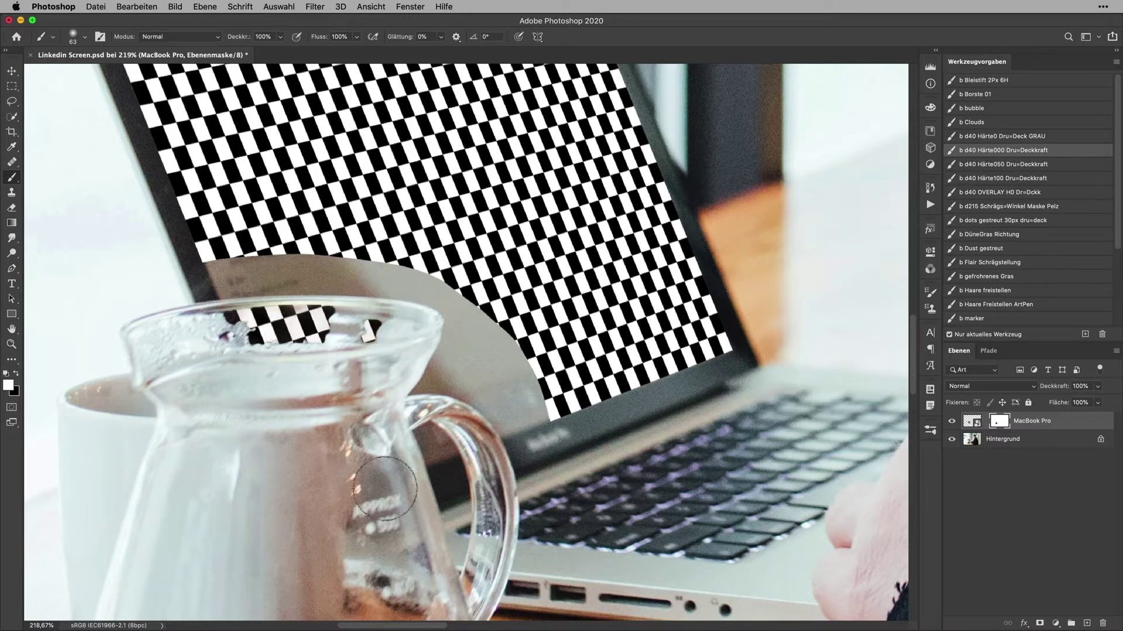
drag(365, 480, 376, 471)
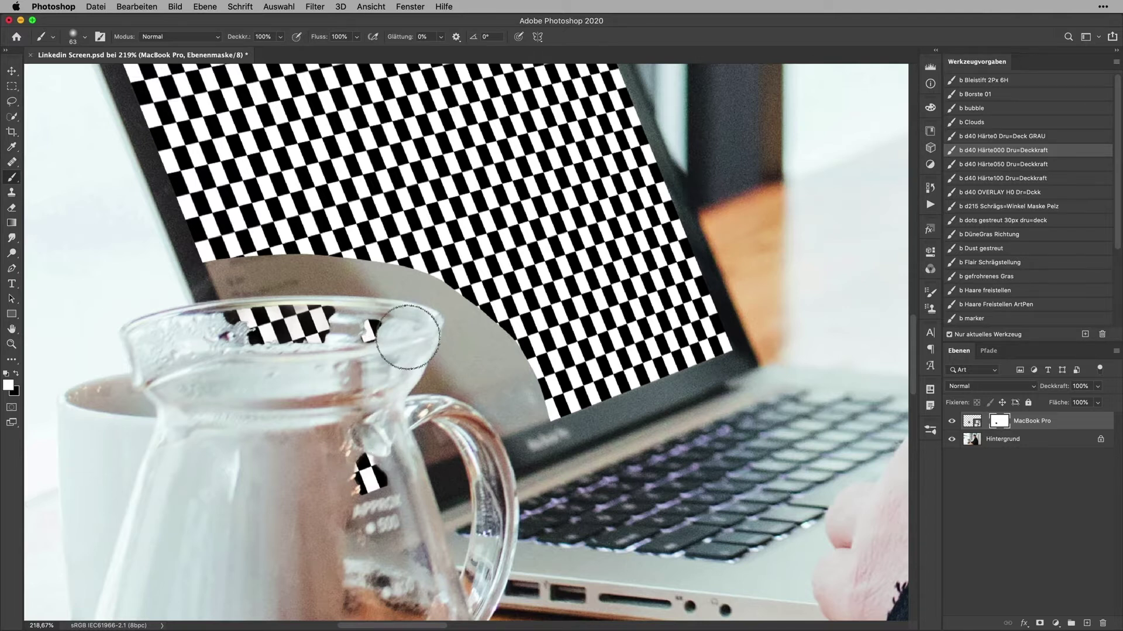
key(ctrl+h)
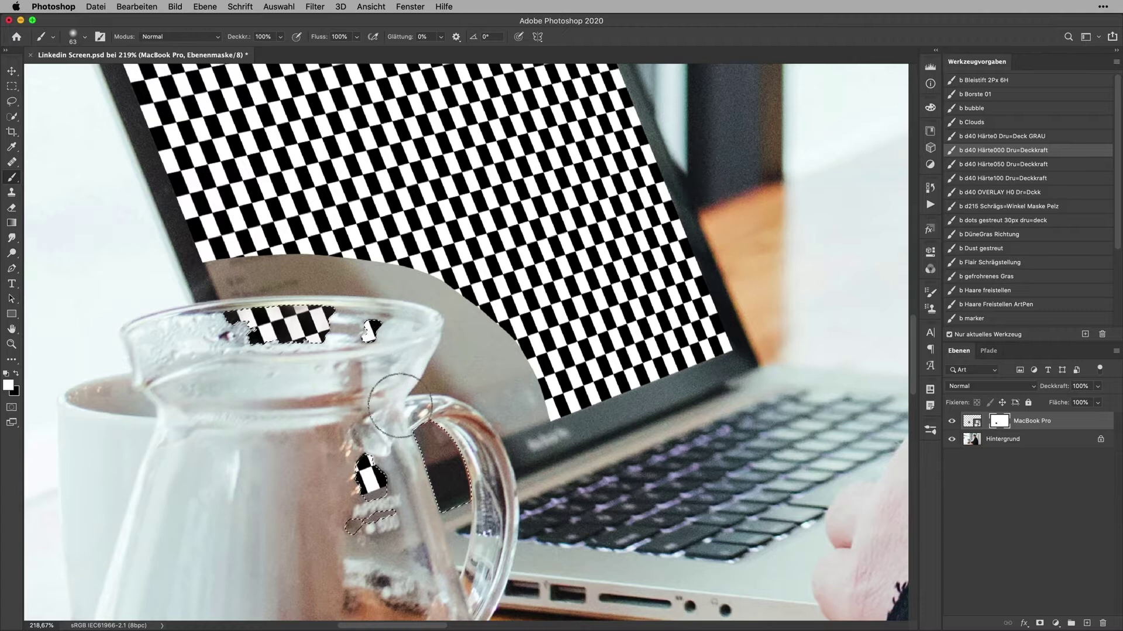
drag(447, 450, 438, 443)
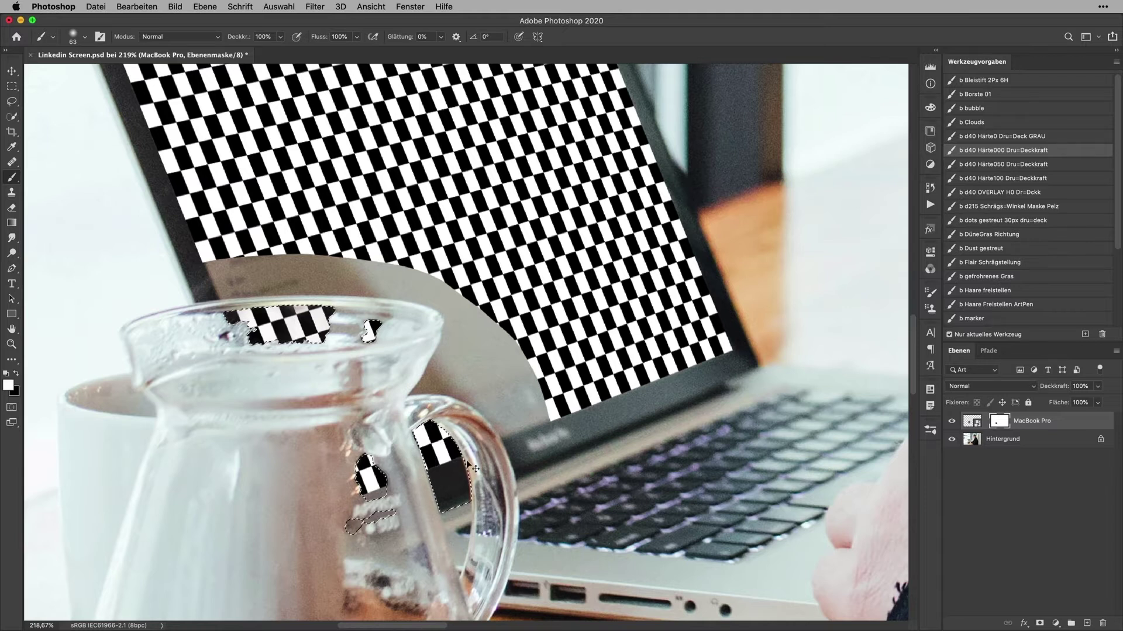
key(ctrl+d)
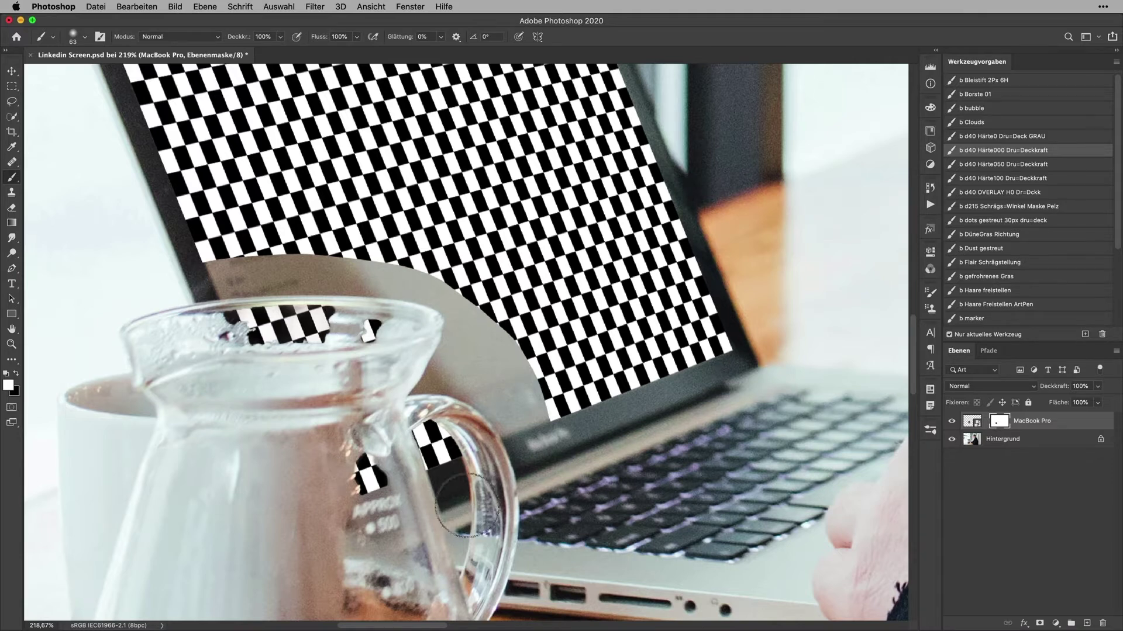
drag(316, 327, 303, 319)
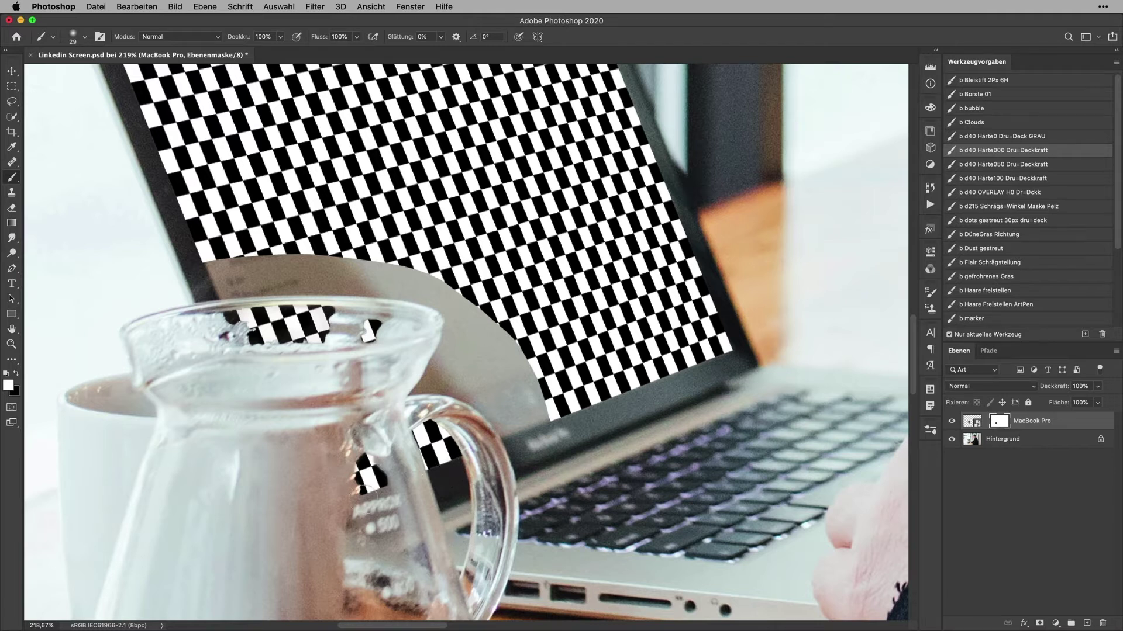
click(969, 424)
Nudge the checkerboard layer's lower-left corner to refine its perspective and apply the transform
key(ctrl+t)
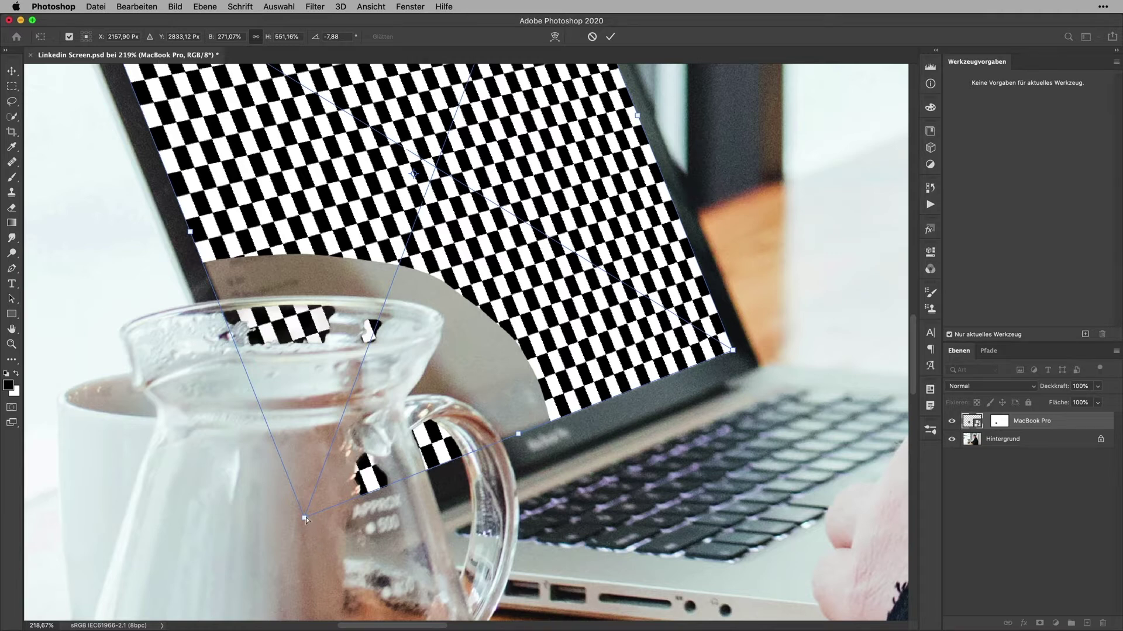
drag(304, 518, 307, 515)
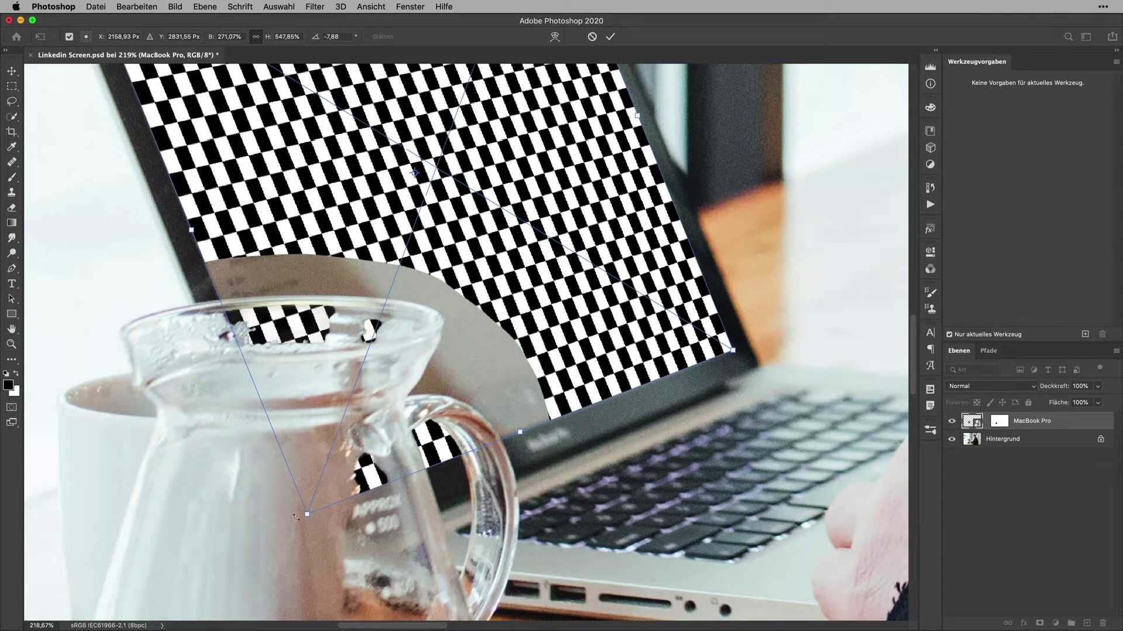
key(Return)
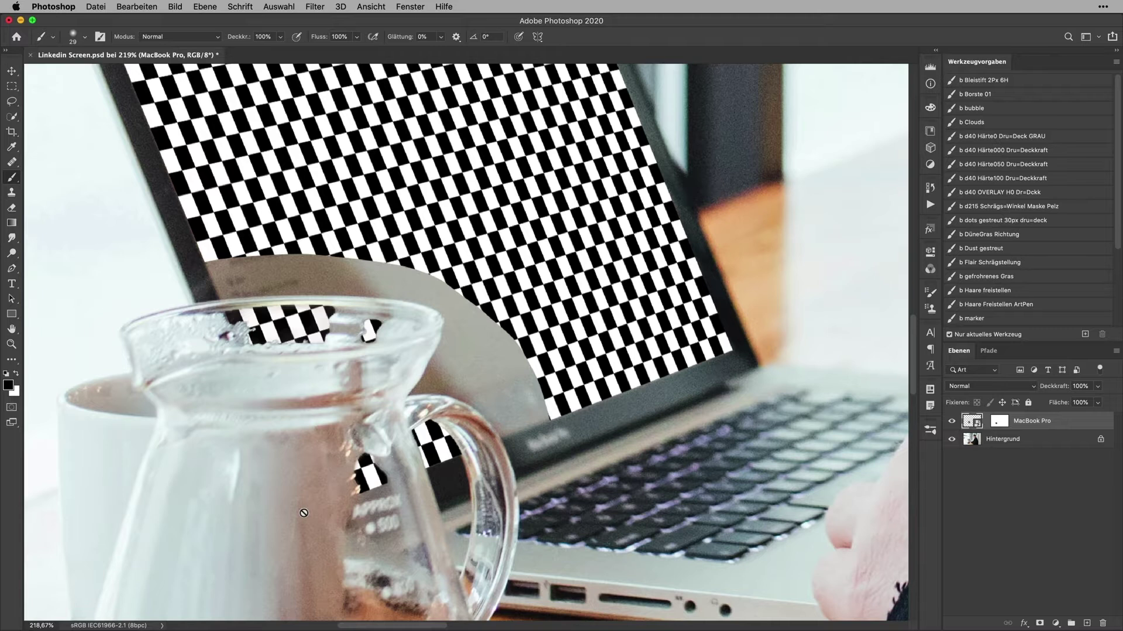
On the MacBook Pro layer mask, trace a pen path along the jug's handle up to its rim
key(p)
click(1000, 422)
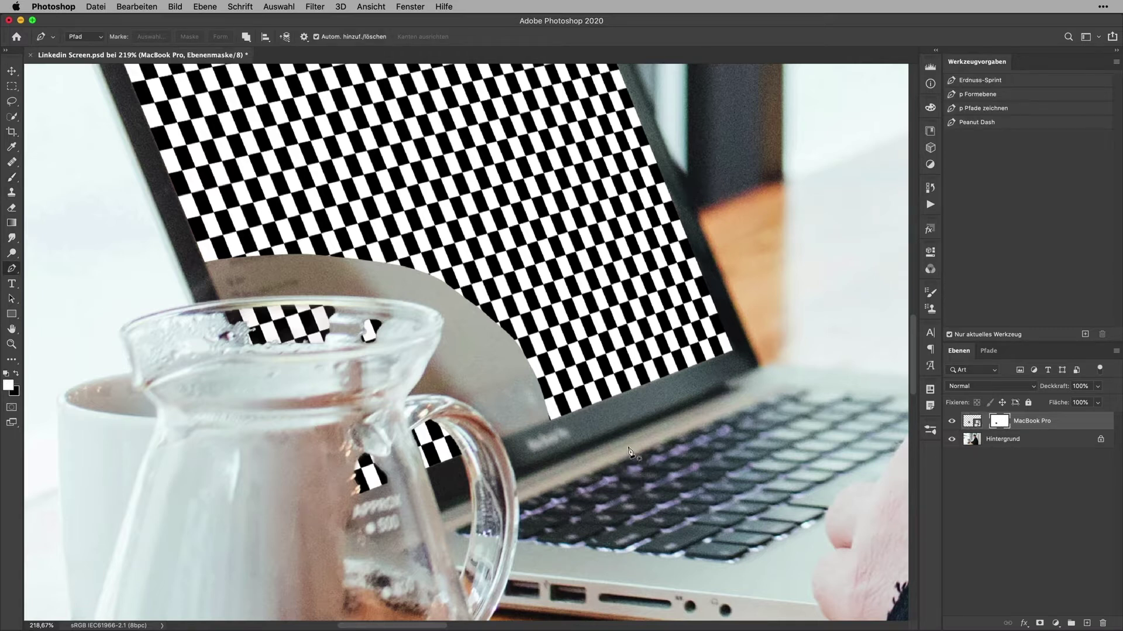
click(513, 470)
click(409, 396)
drag(513, 413, 531, 418)
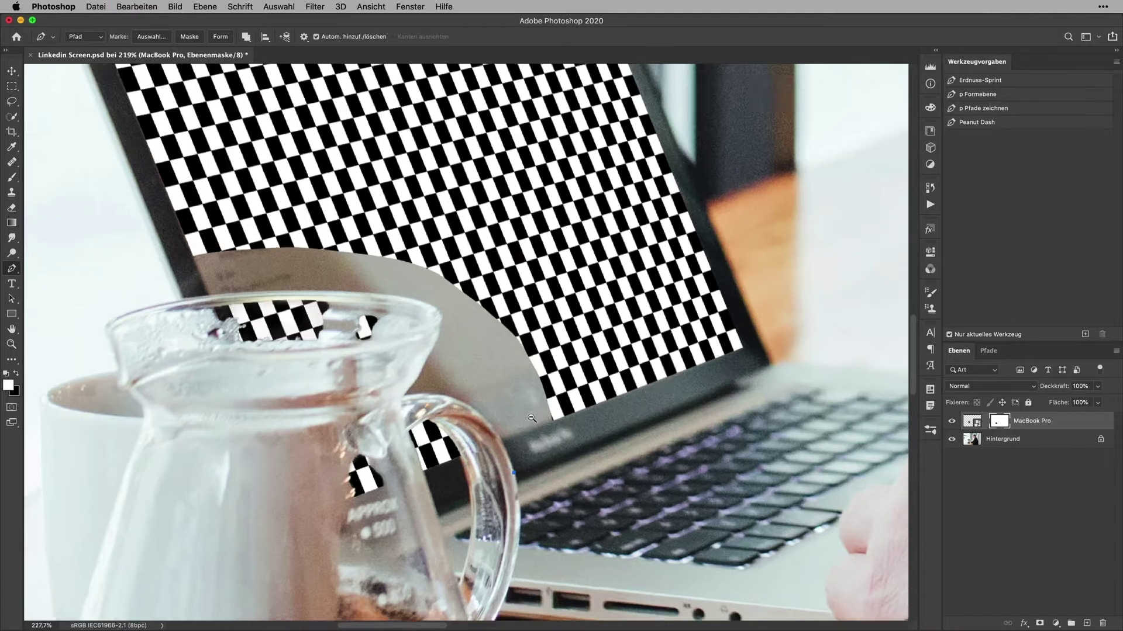
scroll(531, 418, up, 5)
mouse_move(303, 373)
mouse_down()
mouse_move(98, 397)
mouse_move(97, 410)
mouse_up()
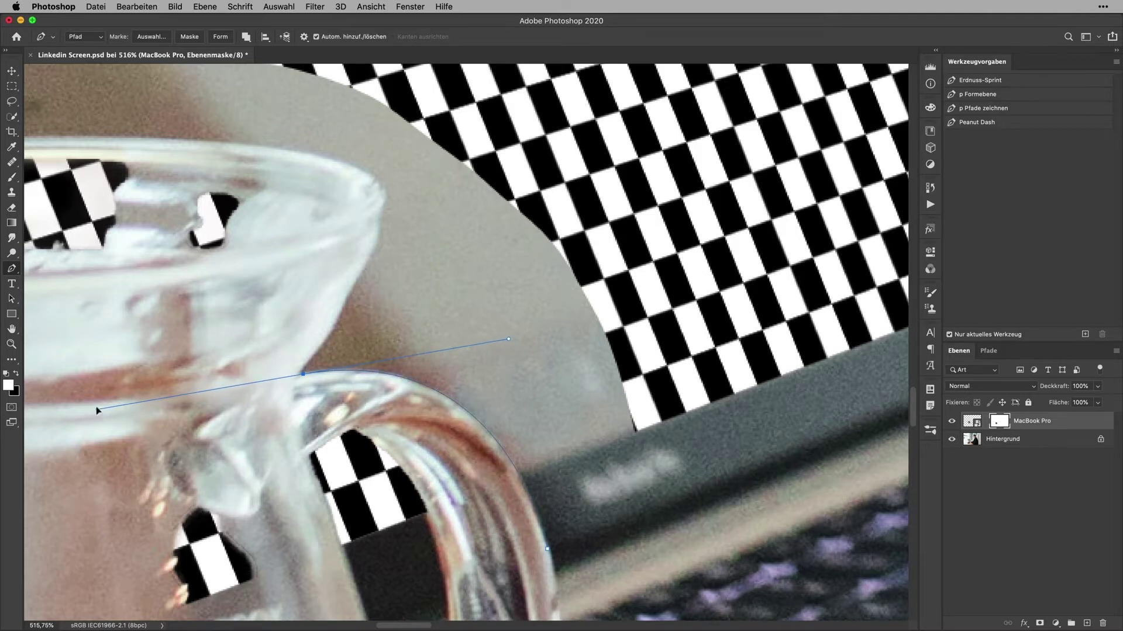
drag(304, 377, 298, 378)
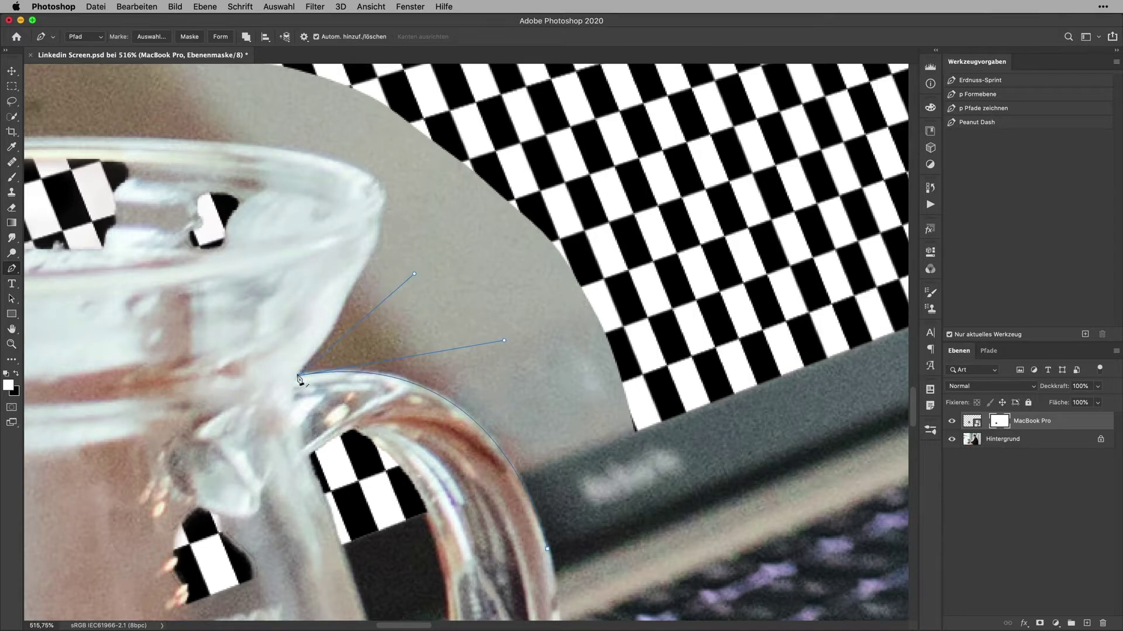
drag(506, 343, 507, 336)
drag(331, 325, 350, 294)
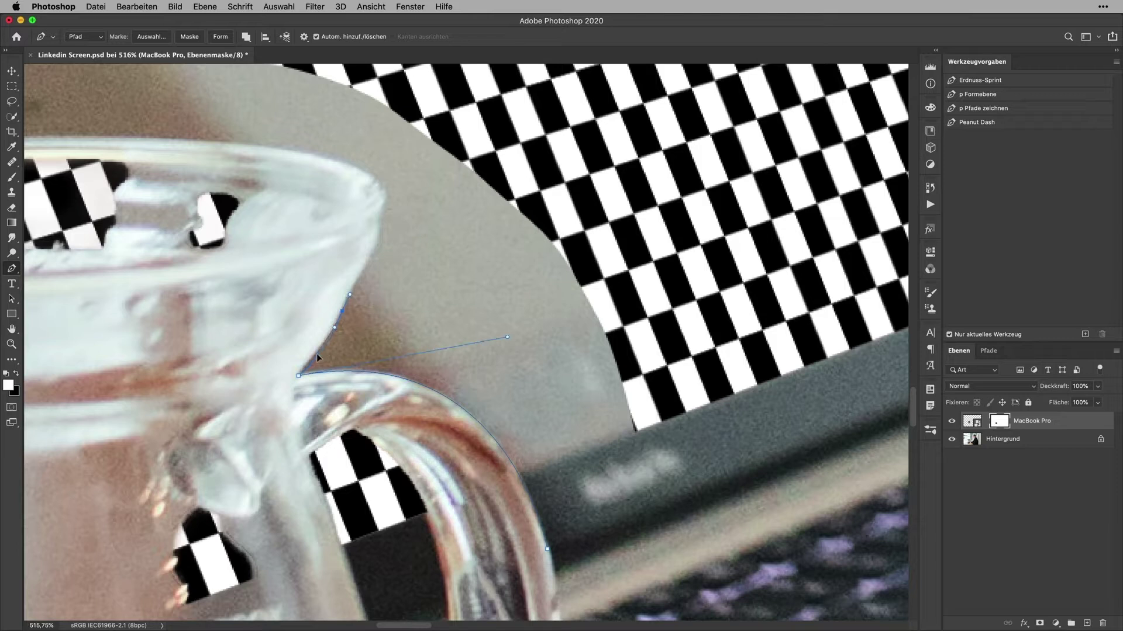
click(314, 356)
drag(357, 273, 384, 188)
Extend the pen path down the jug's outer edge, around the rim and along its left side
drag(320, 276, 599, 414)
scroll(600, 414, down, 5)
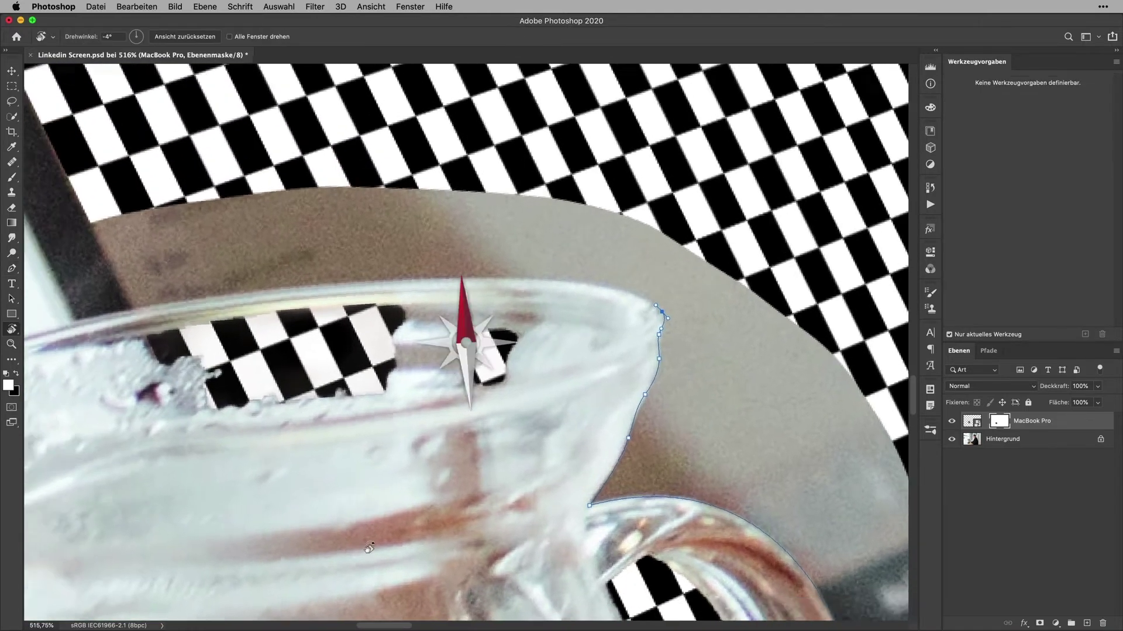
scroll(464, 326, down, 5)
scroll(464, 326, down, 3)
scroll(497, 357, down, 2)
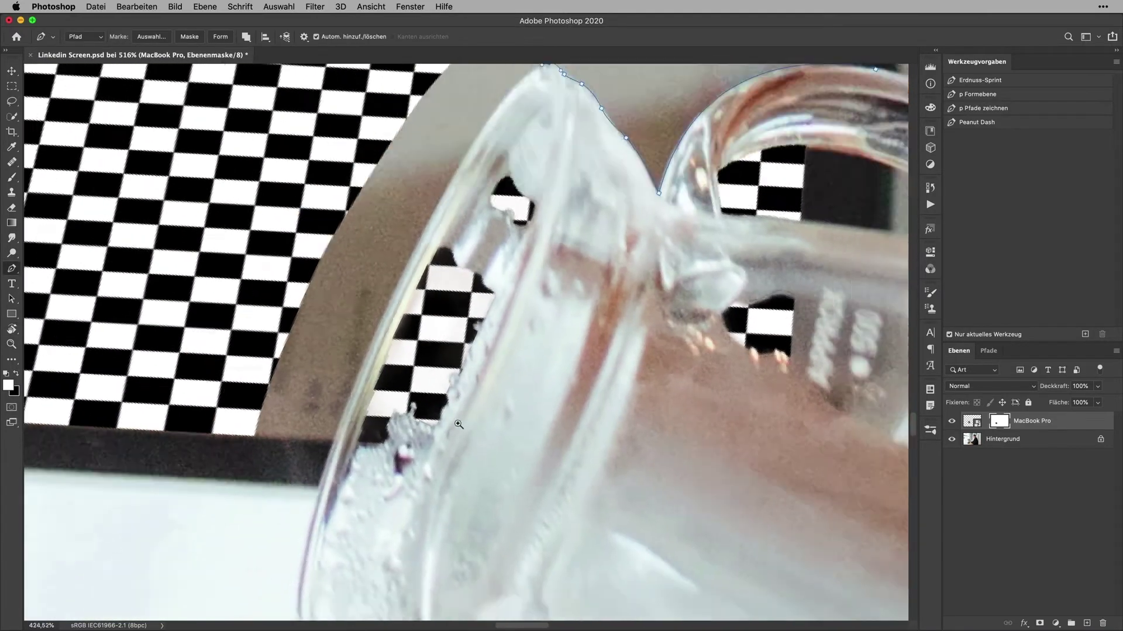
alt+scroll(497, 357, down, 3)
click(364, 435)
mouse_move(359, 453)
mouse_down()
mouse_move(309, 599)
mouse_move(323, 574)
mouse_up()
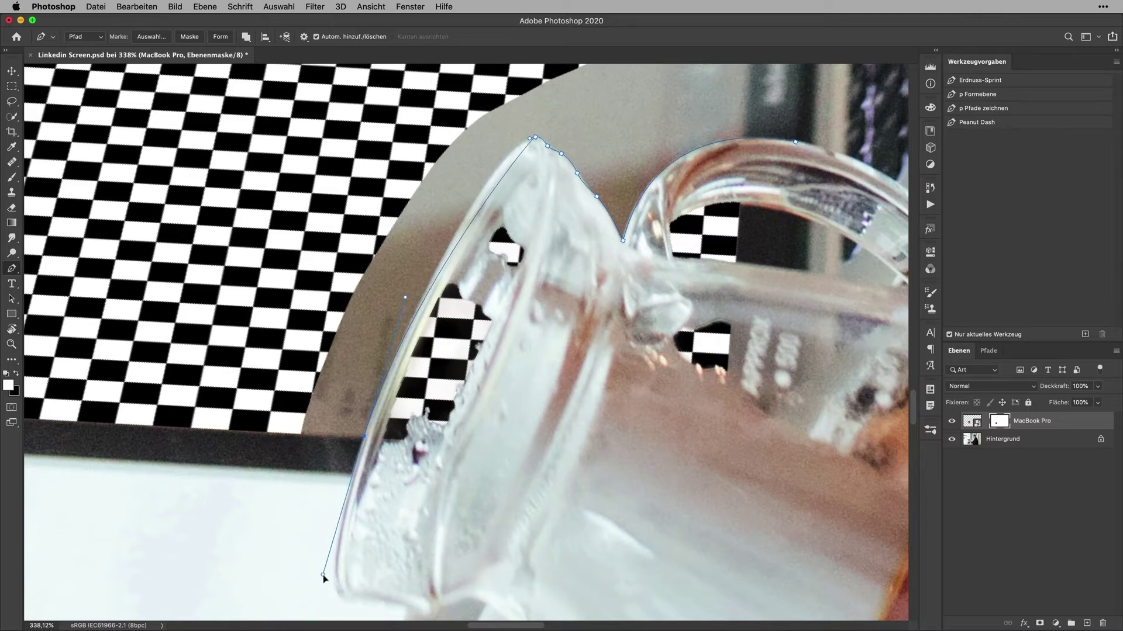
drag(473, 219, 505, 170)
drag(472, 218, 485, 189)
drag(338, 530, 324, 575)
scroll(204, 537, down, 5)
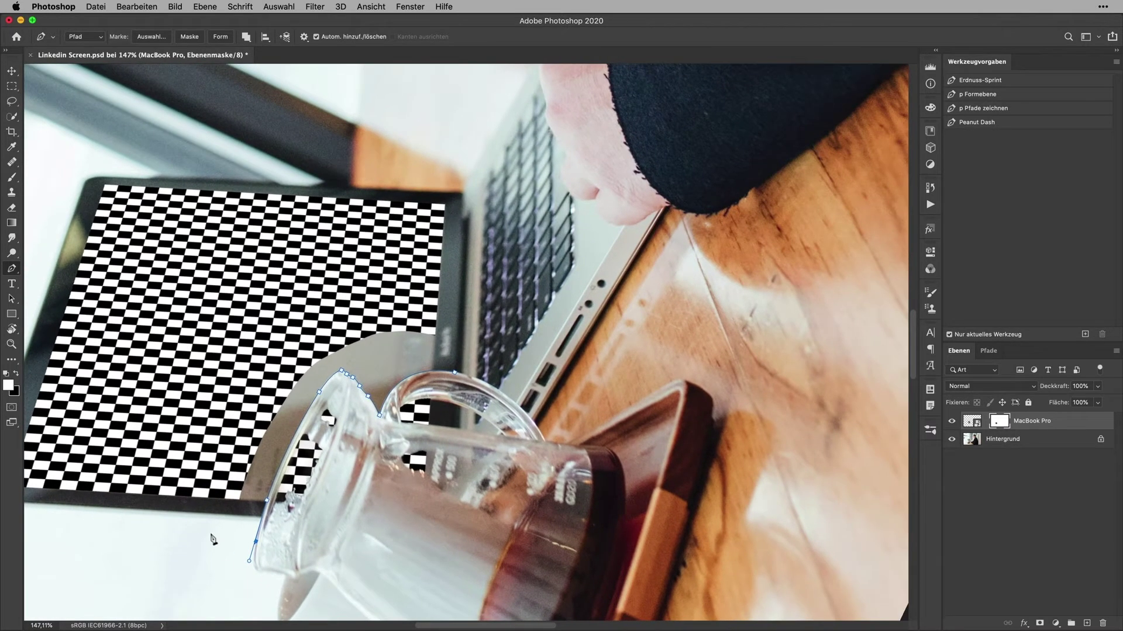
click(254, 280)
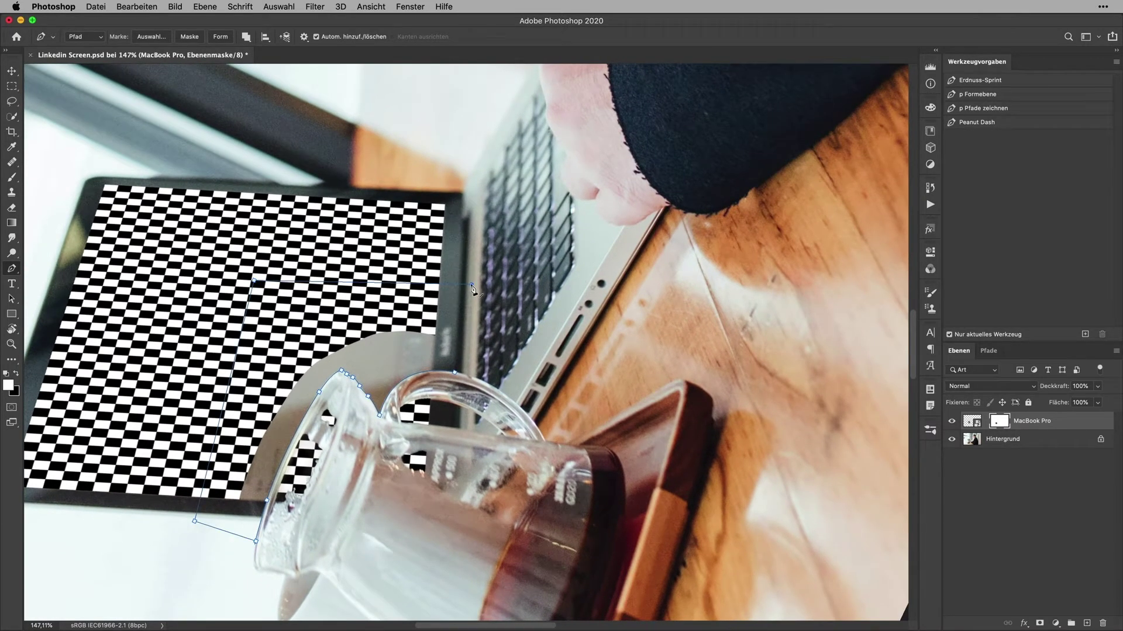
click(472, 286)
key(ctrl+Return)
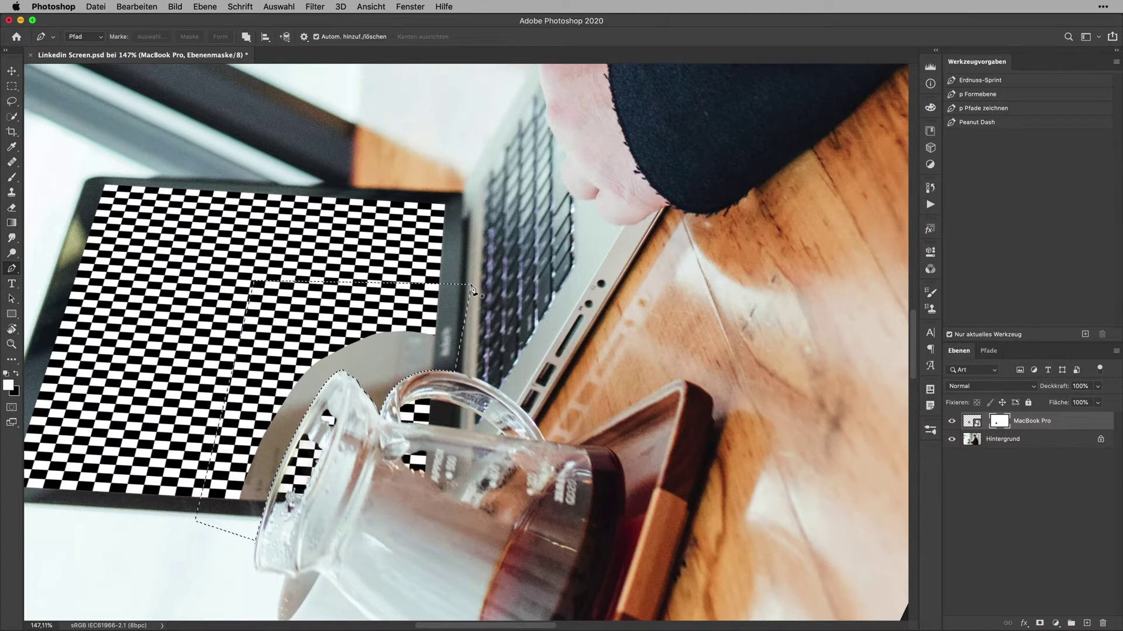
key(alt+BackSpace)
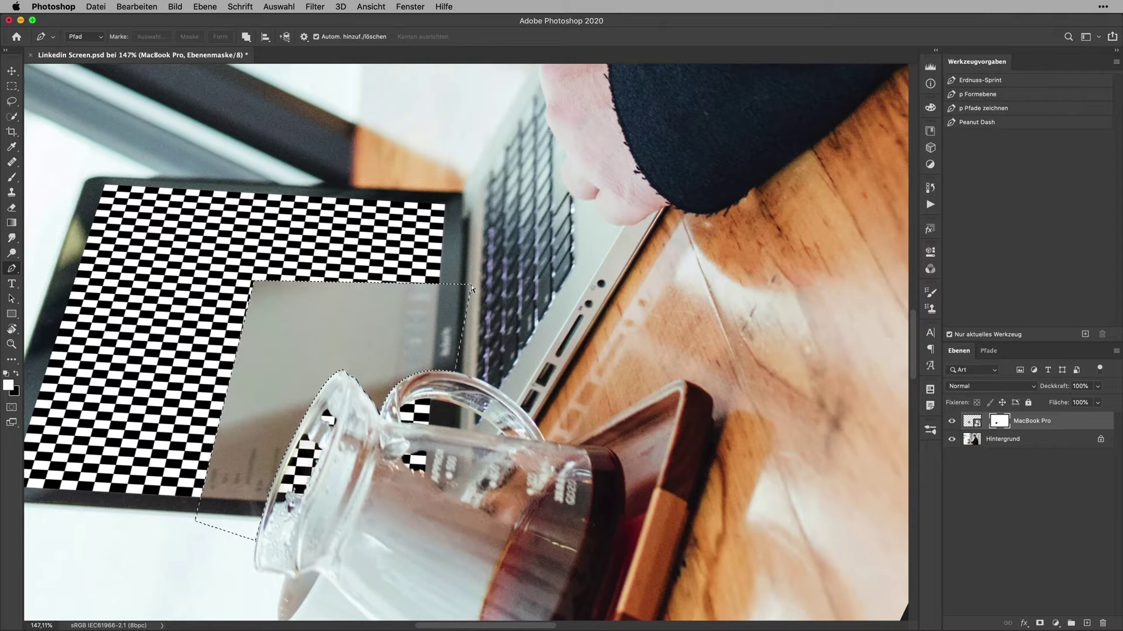
key(ctrl+z)
key(ctrl+z)
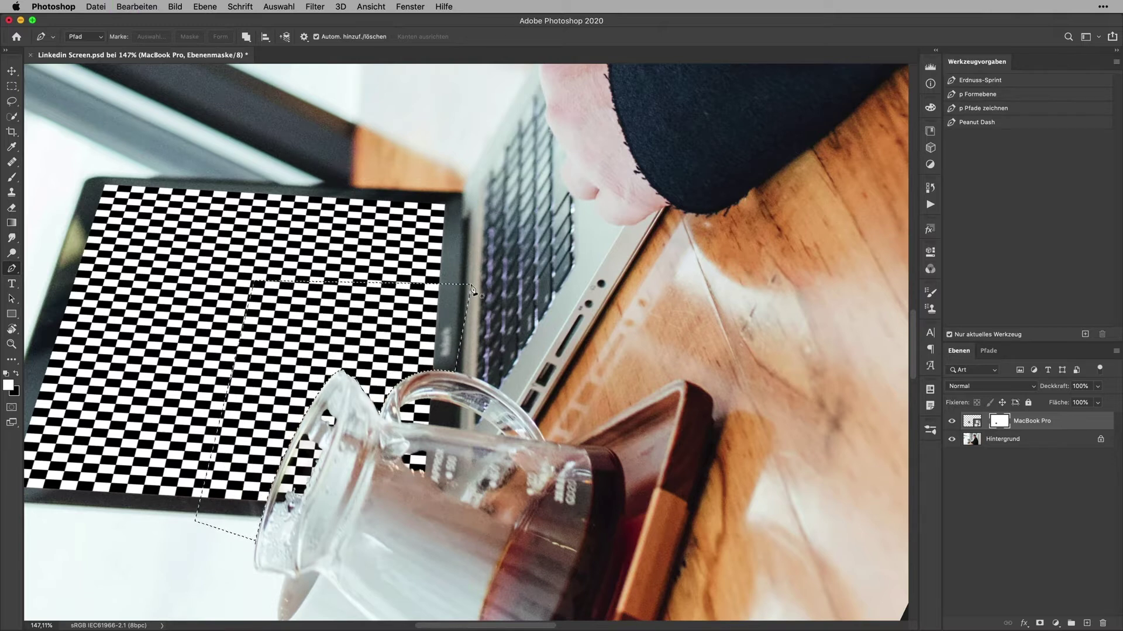
key(ctrl+d)
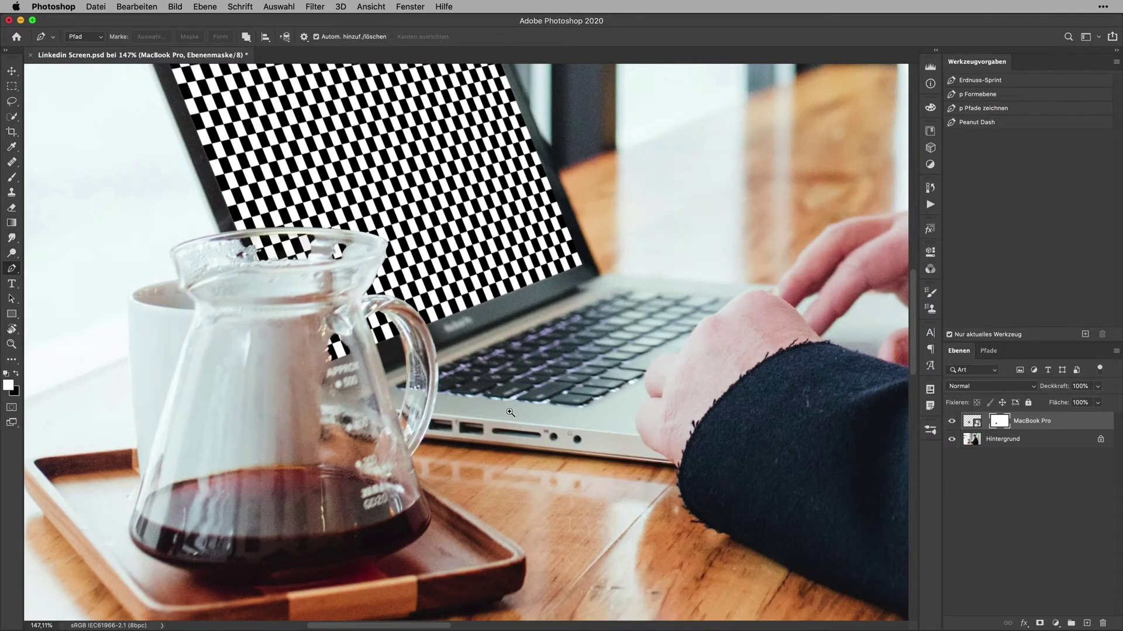
drag(472, 288, 438, 475)
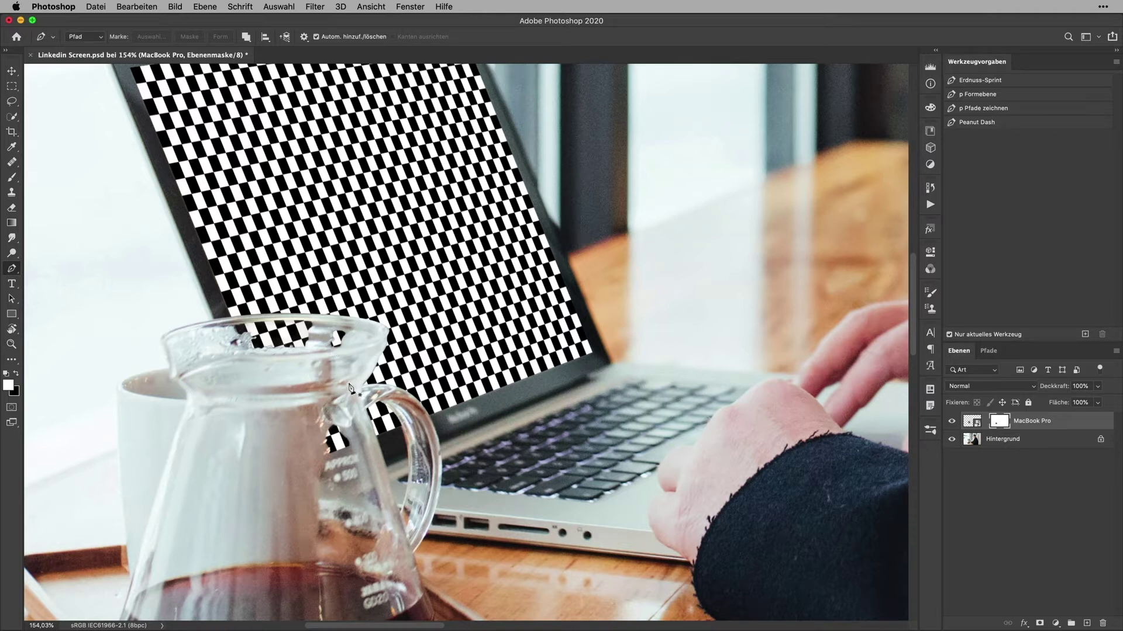
View the MacBook Pro layer mask alone to check the jug shape, then return to the image
alt+click(1001, 427)
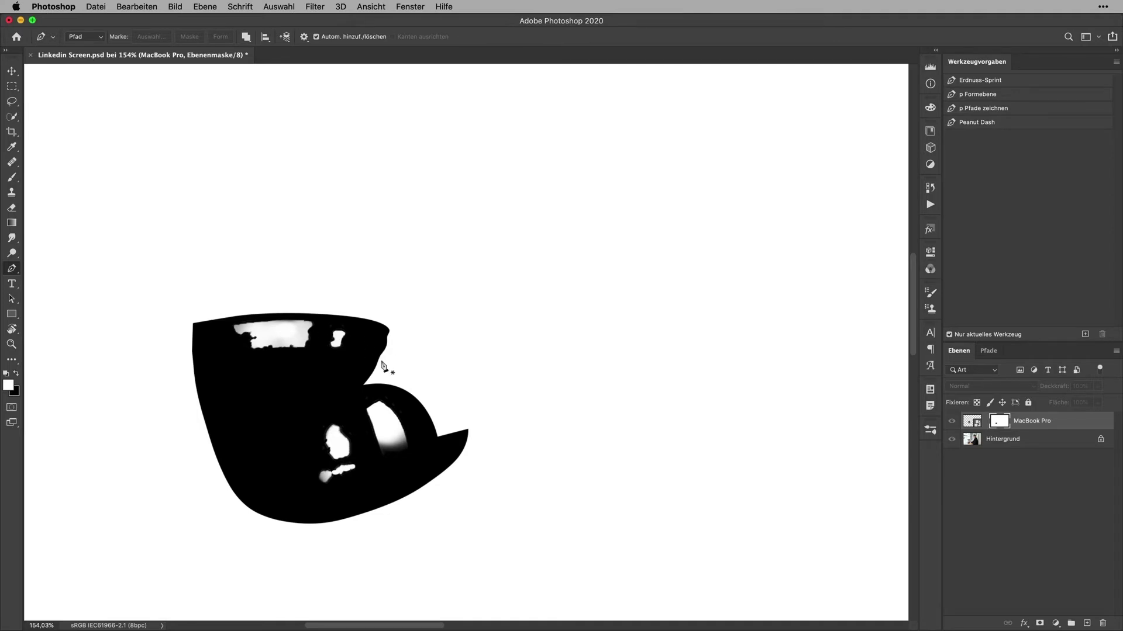
alt+click(1000, 425)
Set up a soft size-40 brush at 30% opacity and rotate the view to line up the jug
key(b)
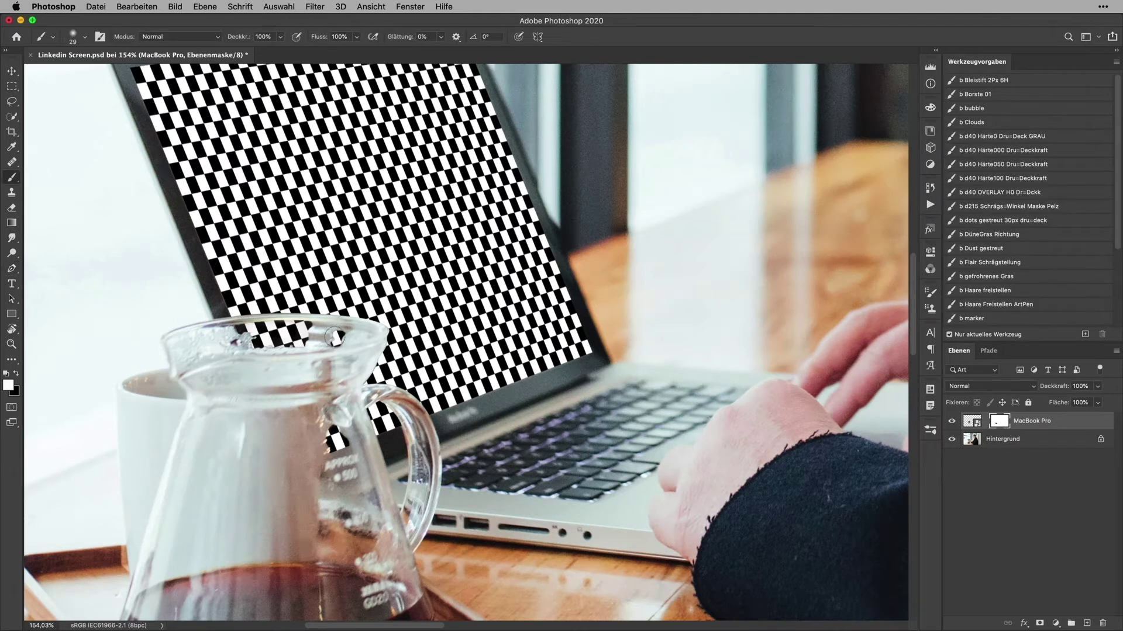
click(1015, 153)
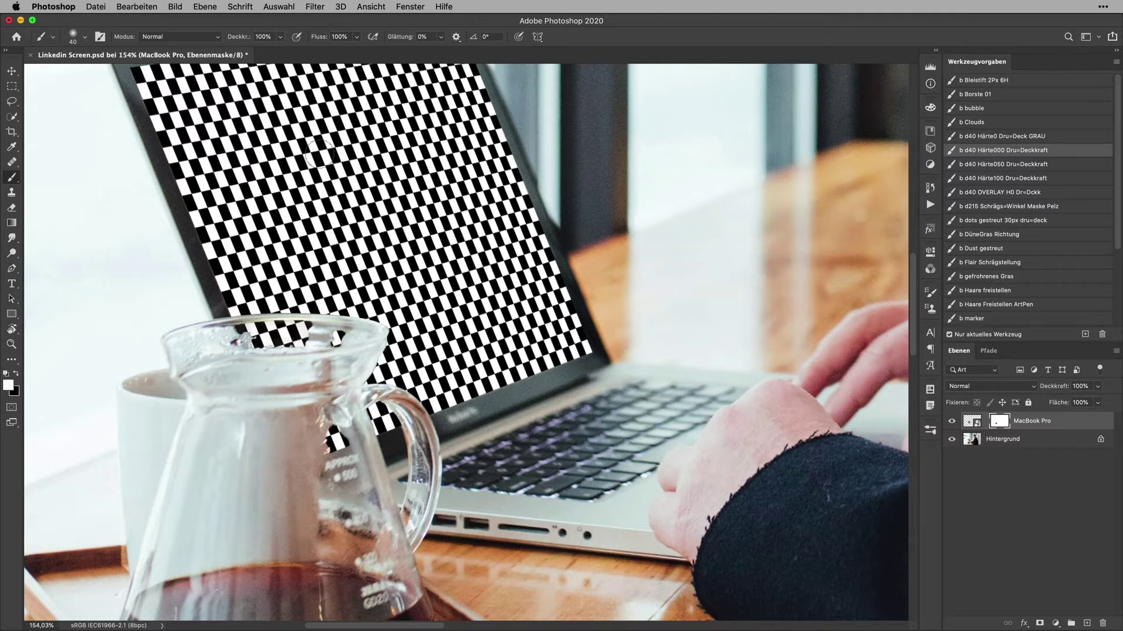
key(3)
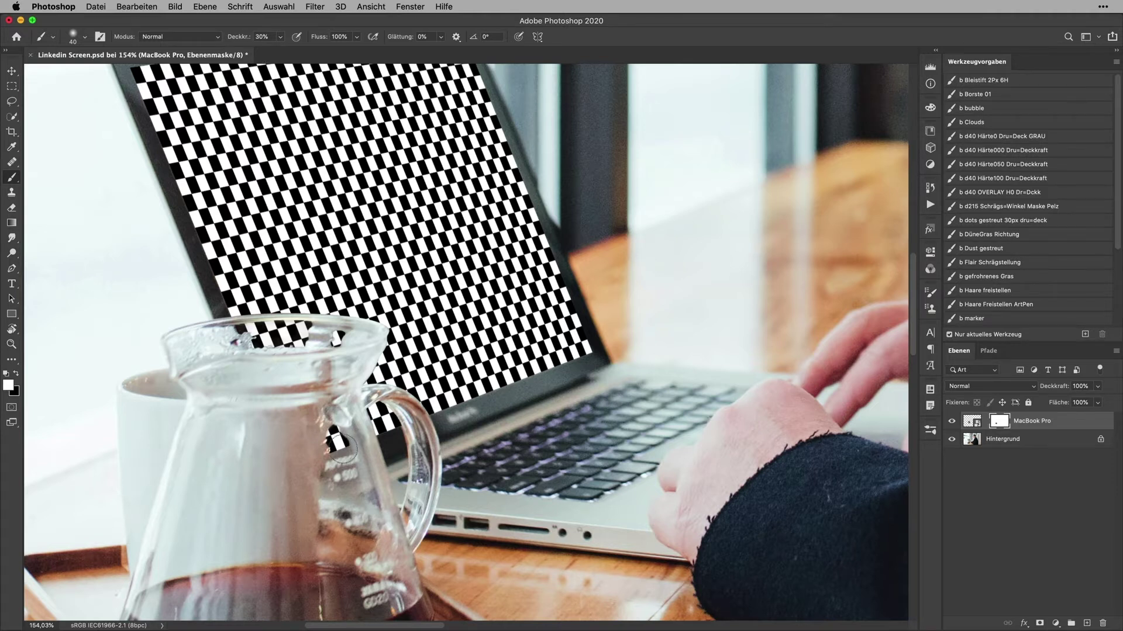
key(r)
drag(343, 447, 381, 429)
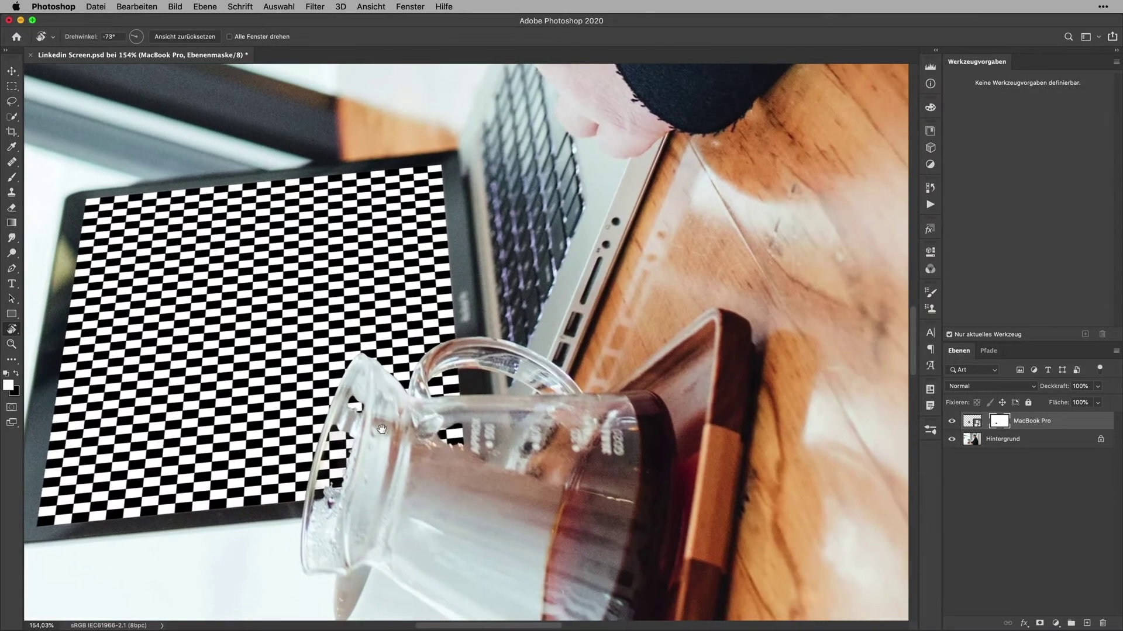
scroll(363, 439, up, 3)
Paint black on the mask so the screen shows faintly through the jug's edge and rim
key(x)
key(b)
mouse_move(314, 507)
mouse_down()
mouse_move(344, 453)
mouse_move(342, 485)
mouse_move(296, 526)
mouse_move(319, 527)
mouse_up()
drag(366, 390, 355, 425)
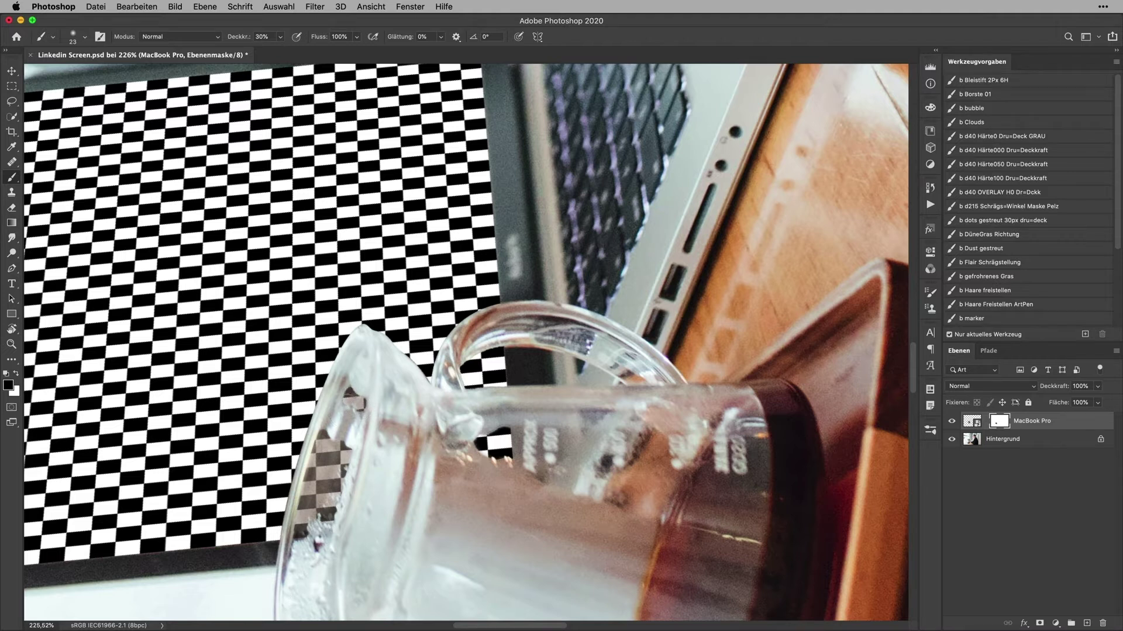
Paint the mask in black and white along the jug rim and handle edge at 30% opacity
mouse_move(355, 425)
mouse_down()
mouse_move(348, 398)
mouse_move(328, 565)
mouse_up()
key(x)
drag(353, 410, 325, 454)
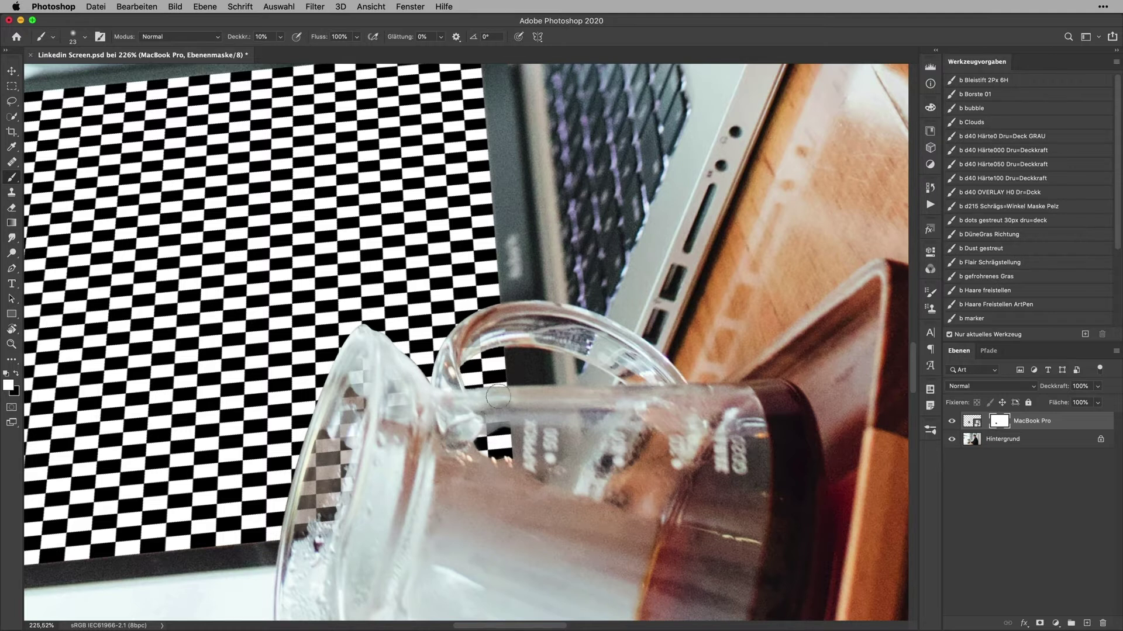
key(x)
drag(474, 439, 490, 450)
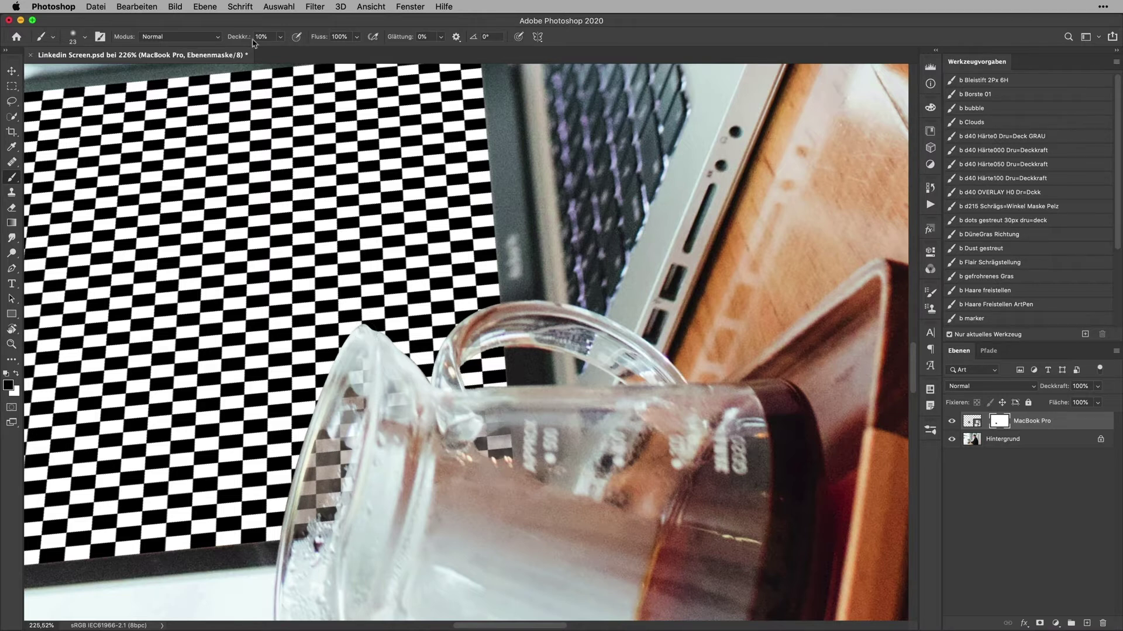
key(3)
drag(466, 434, 516, 460)
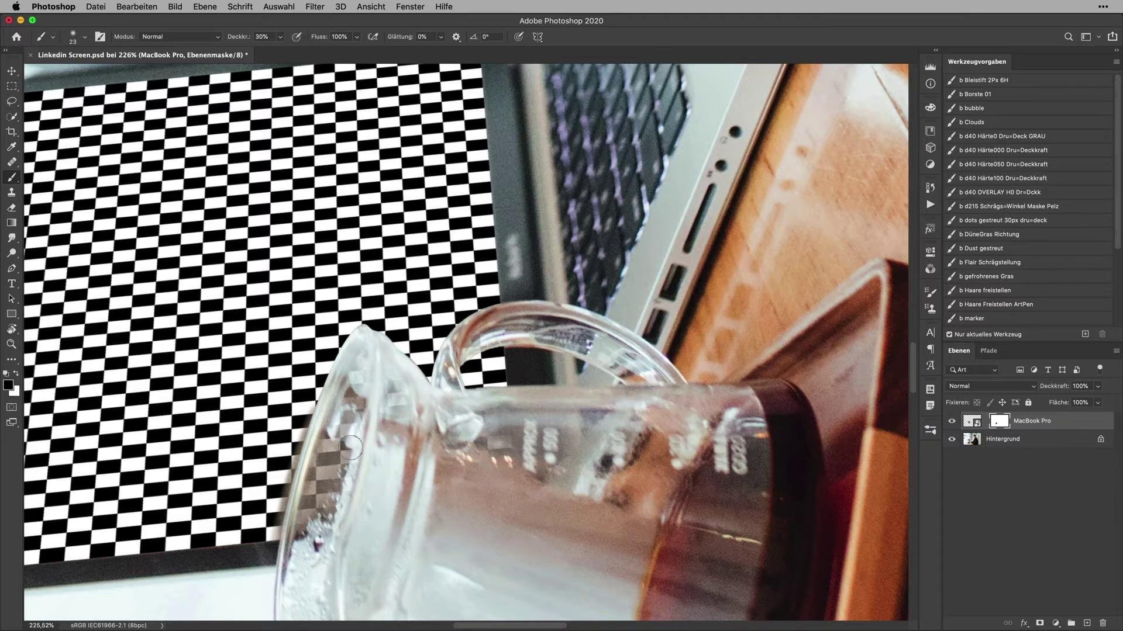
scroll(322, 531, down, 5)
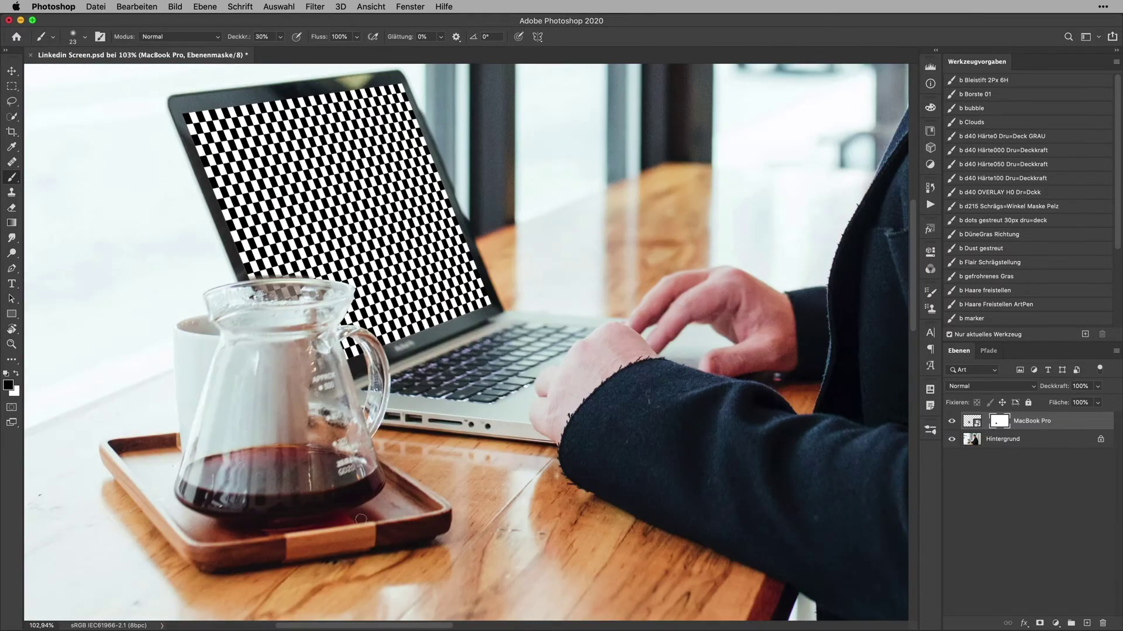
click(951, 422)
click(951, 422)
click(951, 421)
click(326, 350)
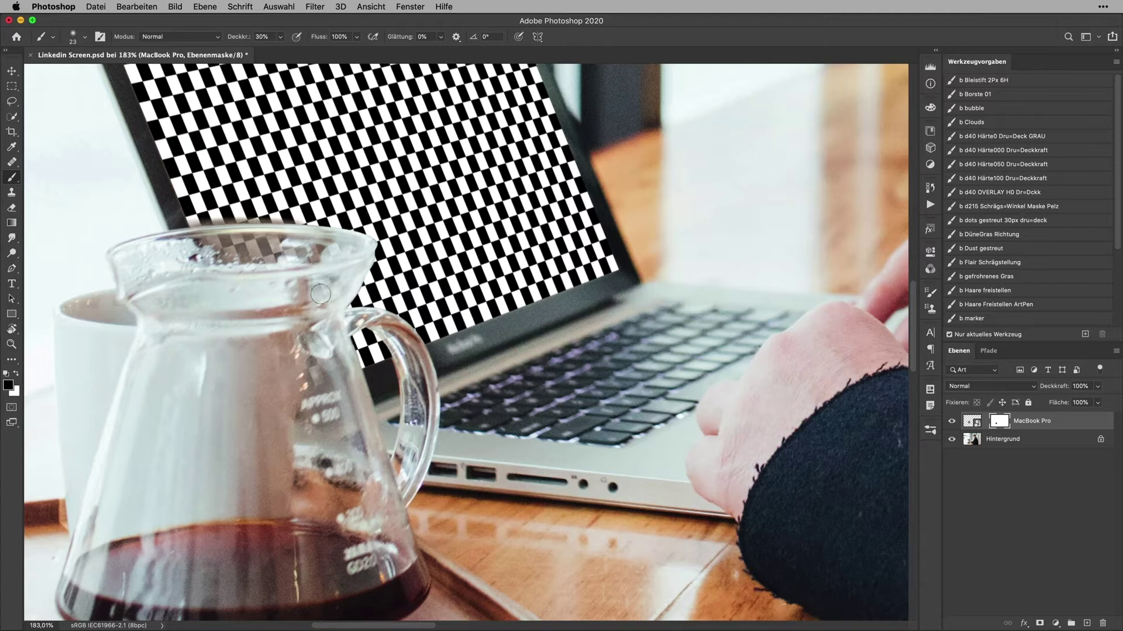
key(x)
drag(304, 290, 303, 286)
key(super+z)
key(1)
key(x)
key(4)
key(r)
mouse_move(544, 411)
mouse_down()
mouse_move(499, 440)
mouse_move(494, 433)
mouse_up()
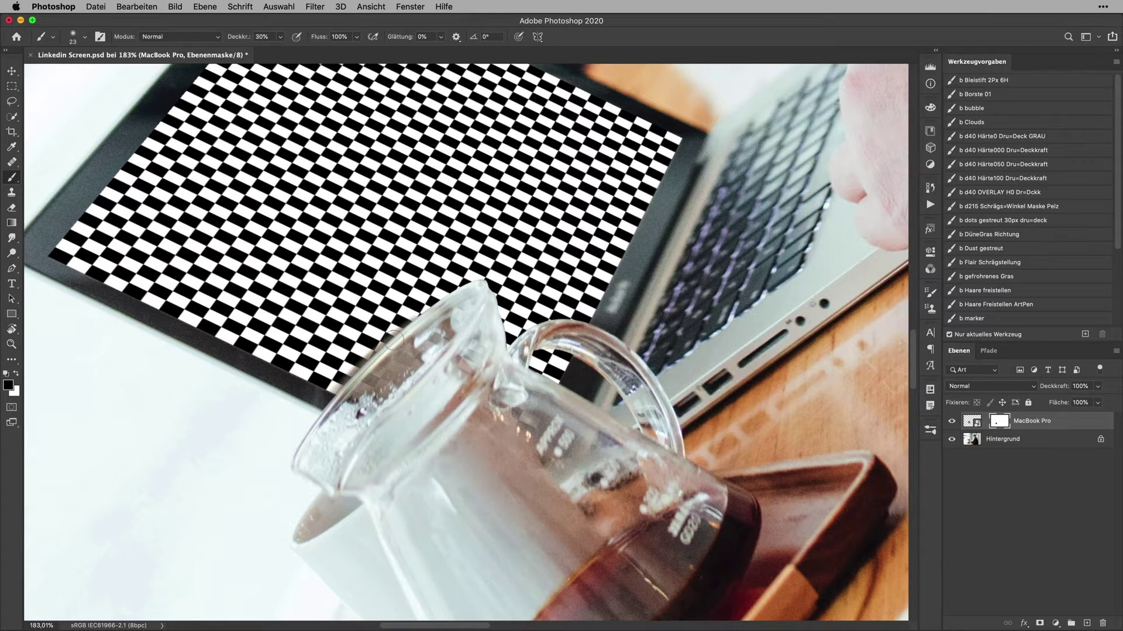
key(v)
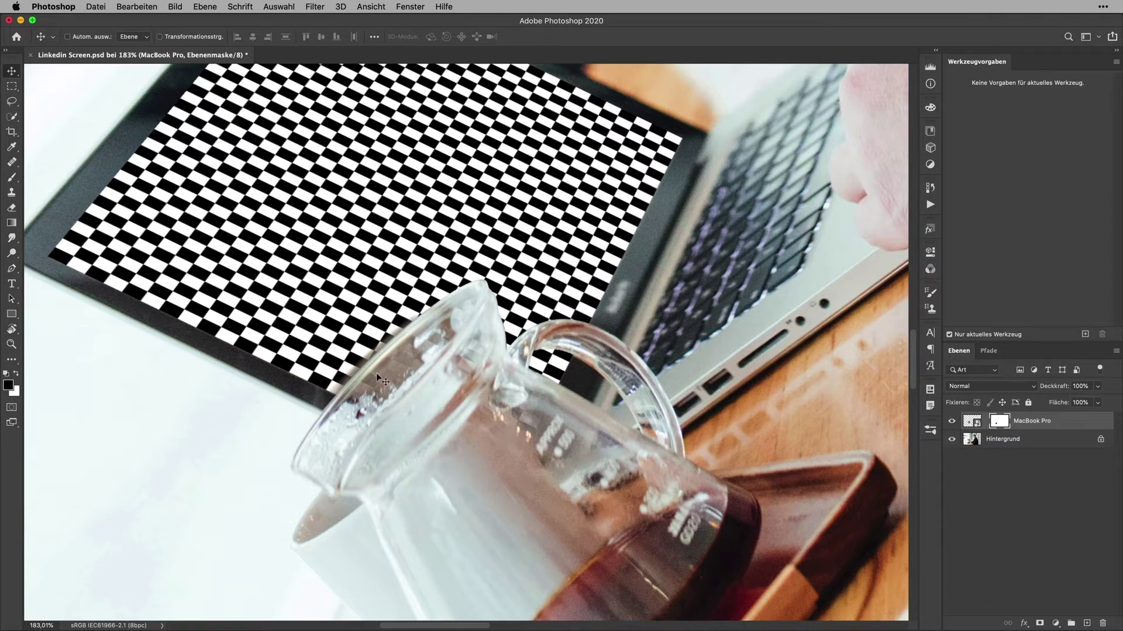
Within the screen-area selection, repaint the jug's left edge white at 100% opacity, then deselect
key(ctrl+shift+d)
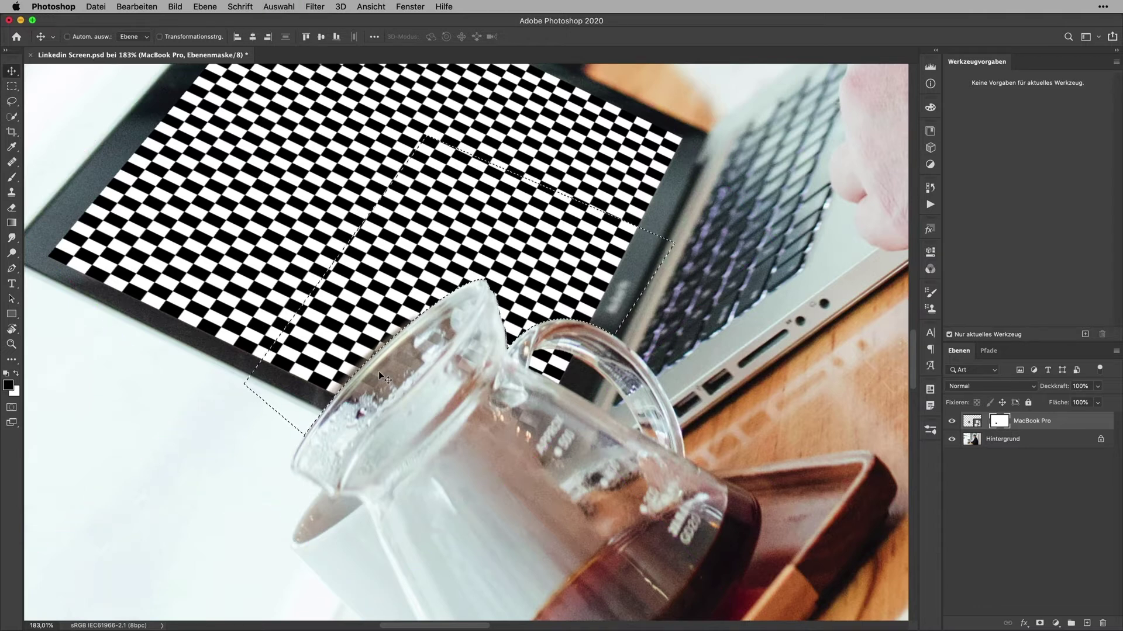
click(291, 7)
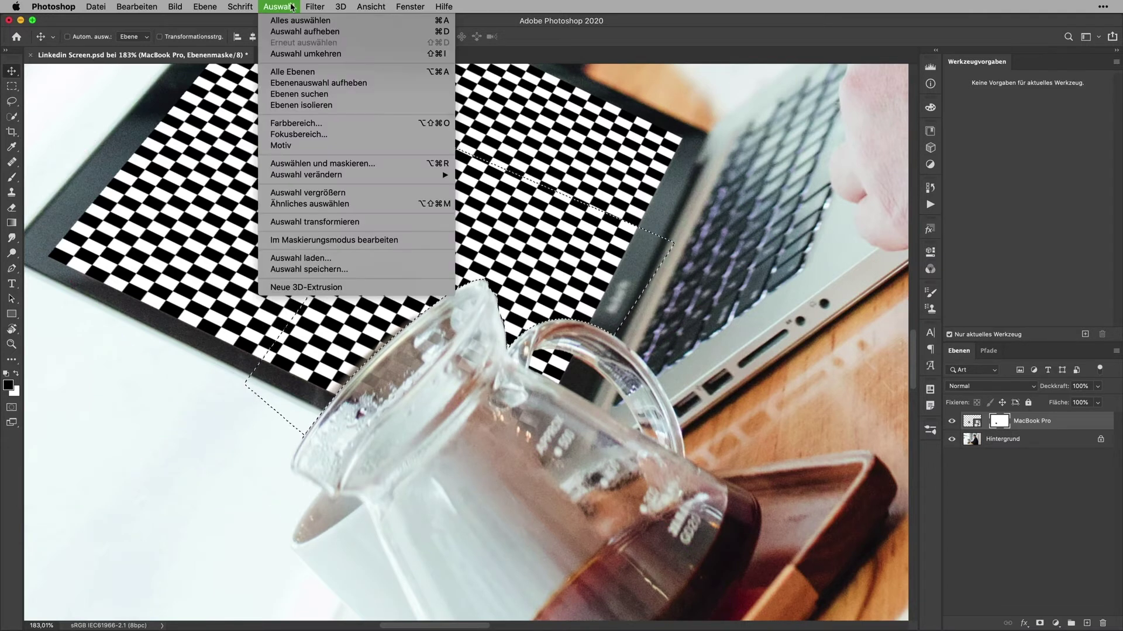
click(291, 6)
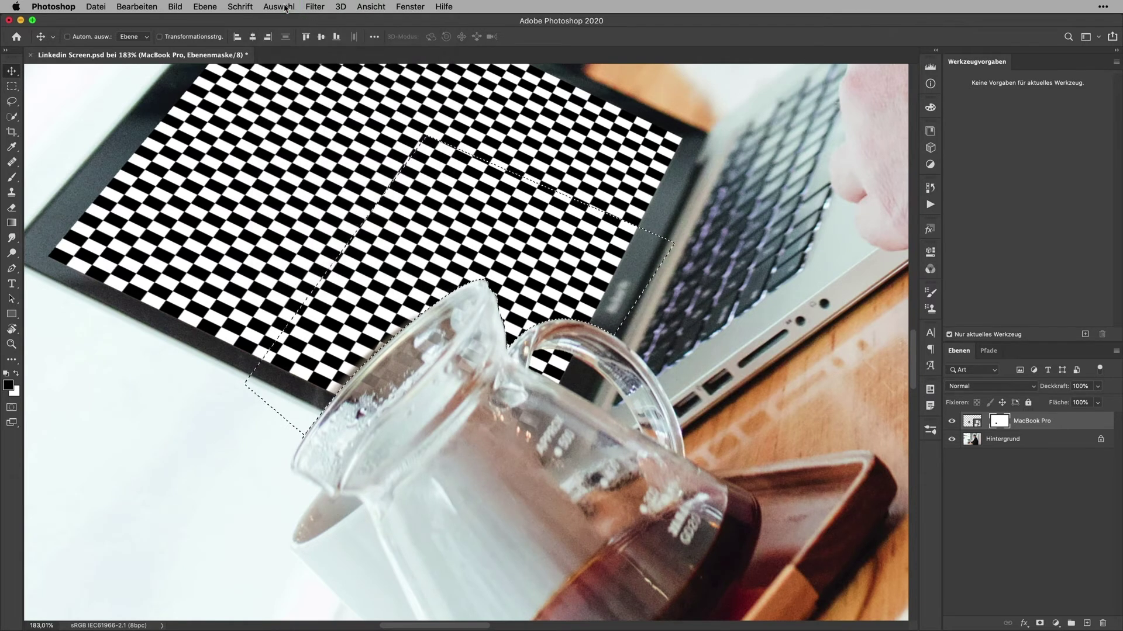
key(b)
key(x)
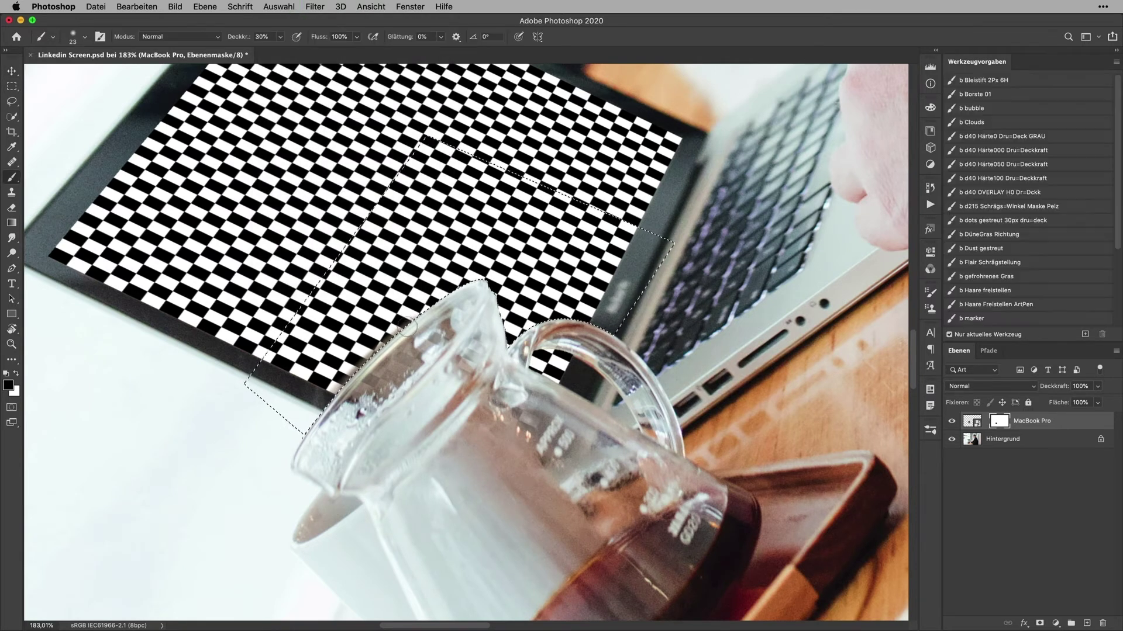
key(0)
drag(405, 318, 387, 328)
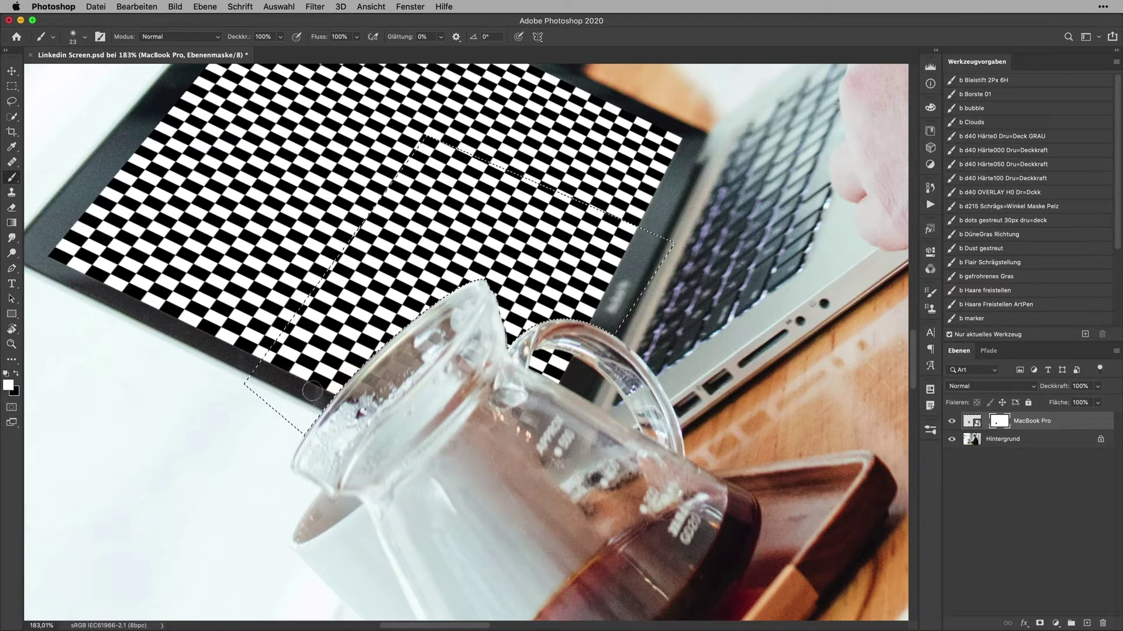
drag(313, 386, 339, 367)
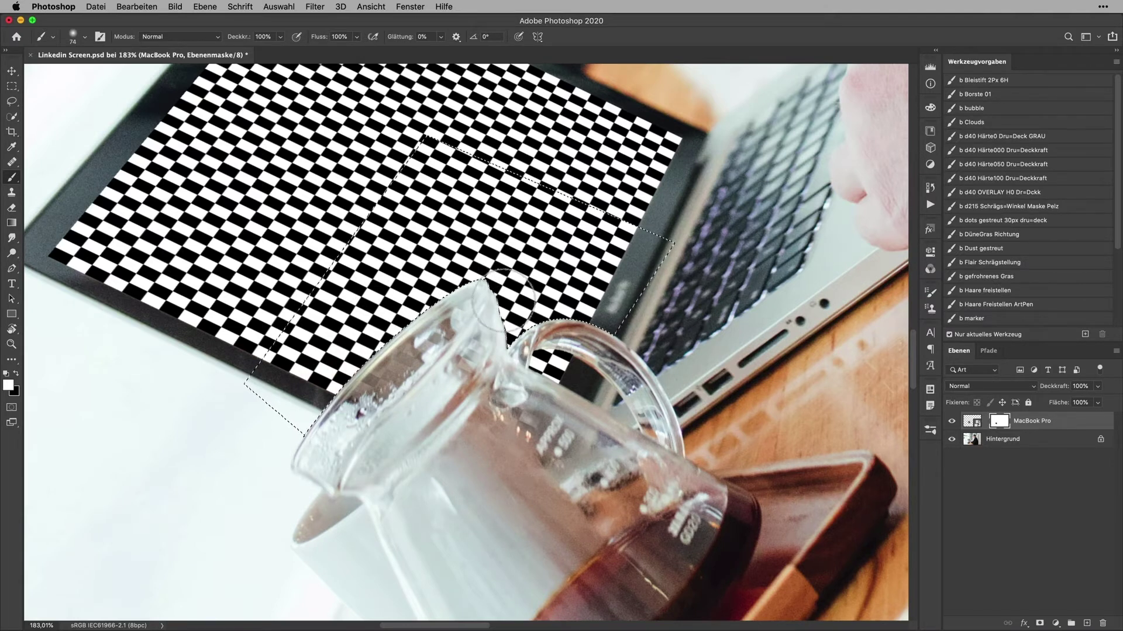
key(super+d)
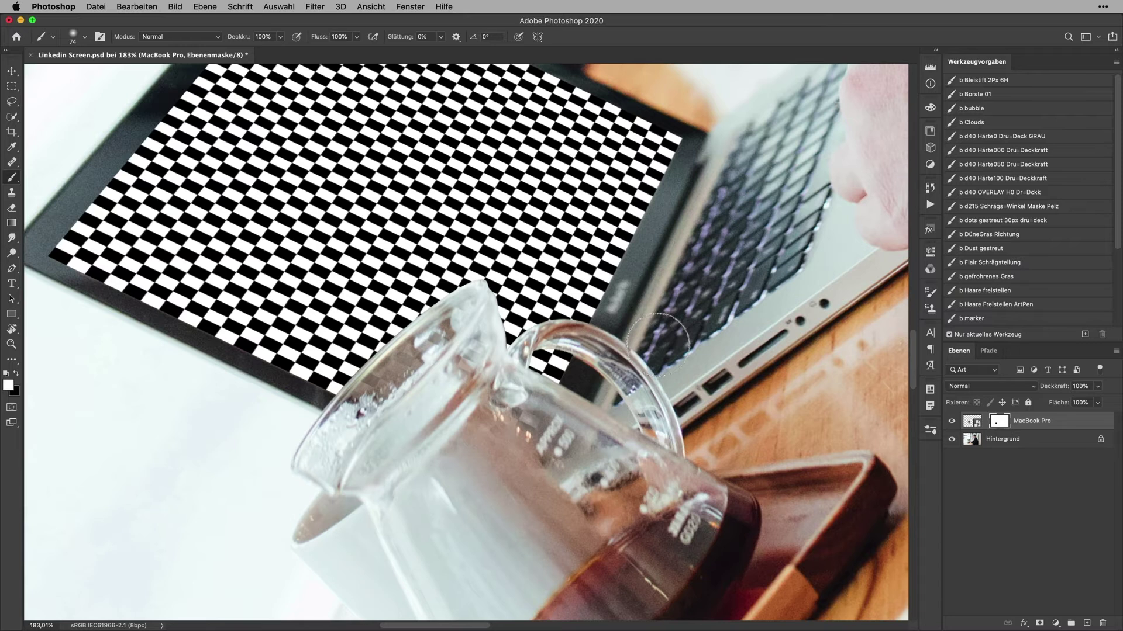
key(Escape)
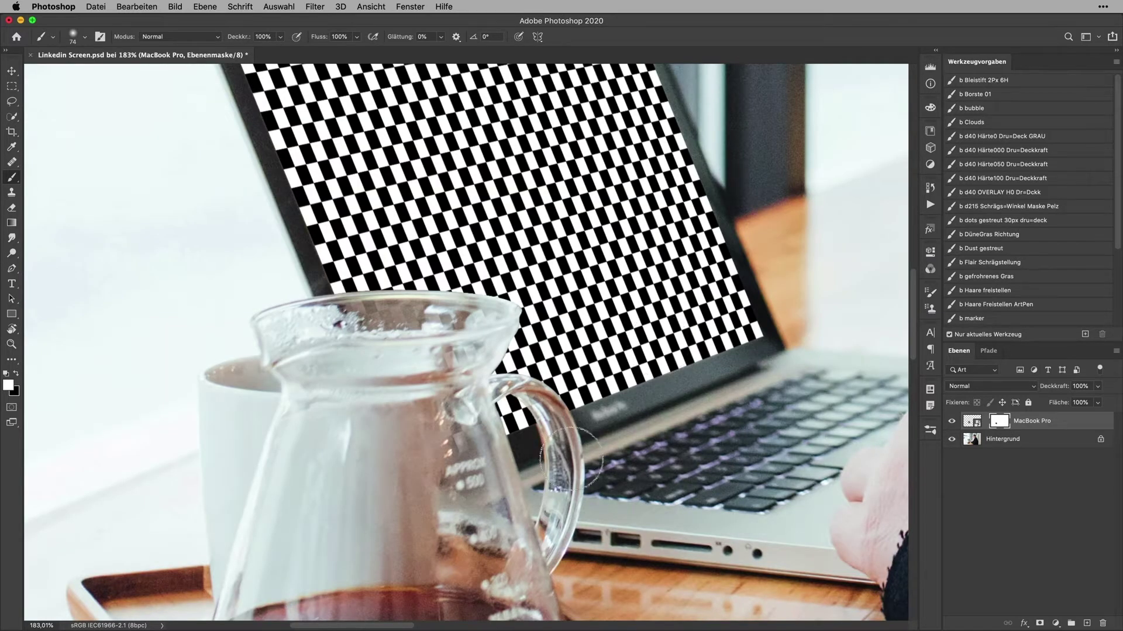
scroll(547, 463, down, 2)
scroll(548, 463, down, 2)
scroll(526, 468, down, 2)
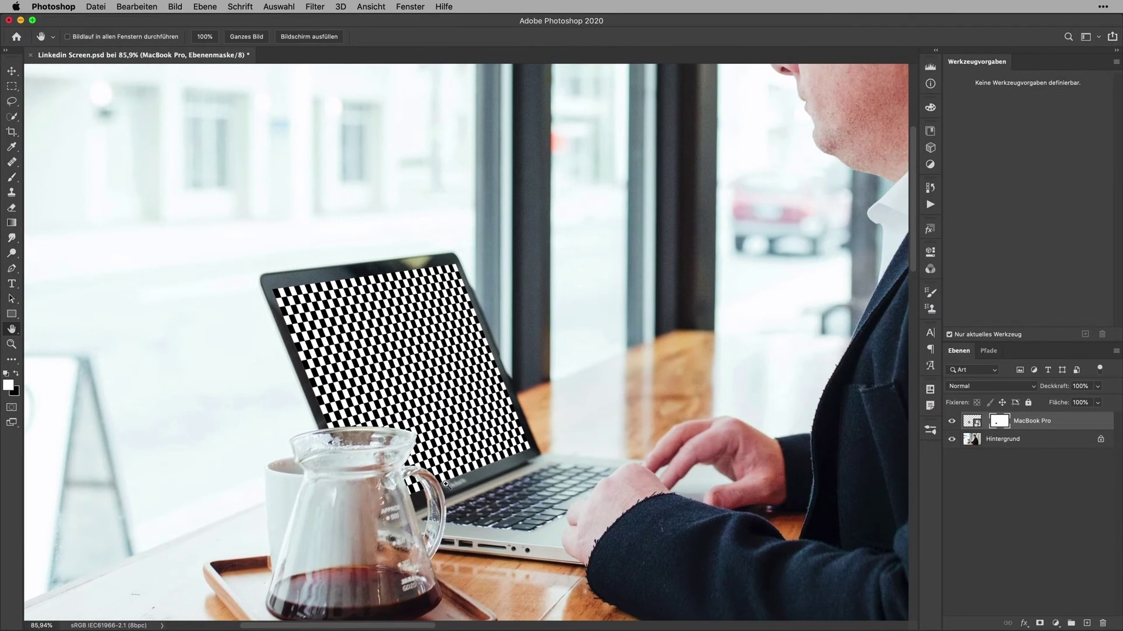
scroll(476, 478, up, 4)
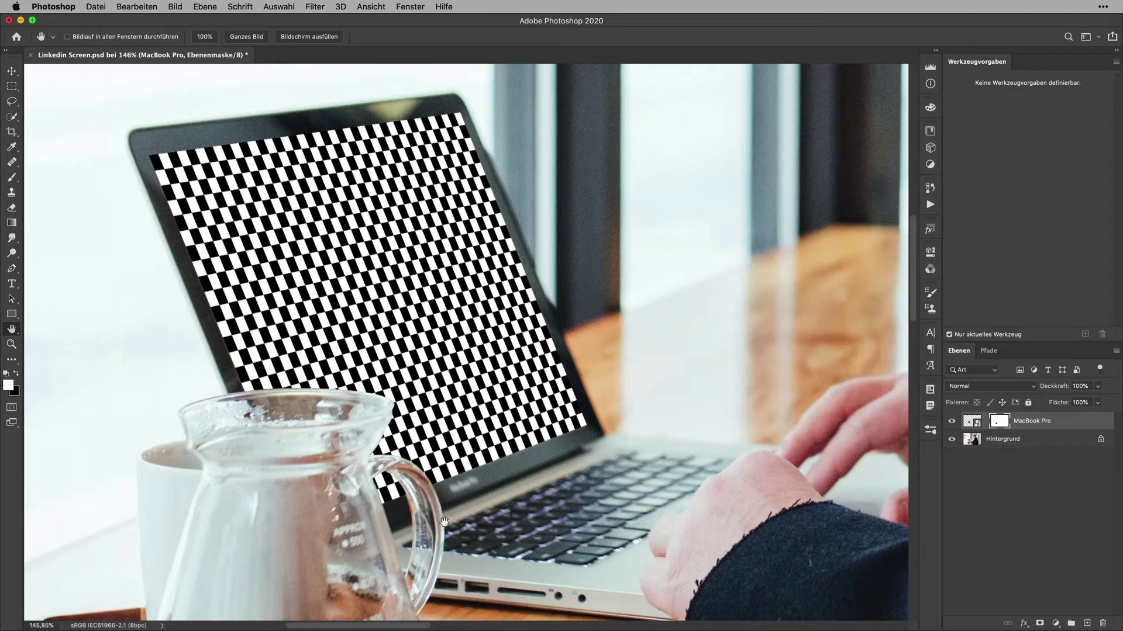
click(952, 422)
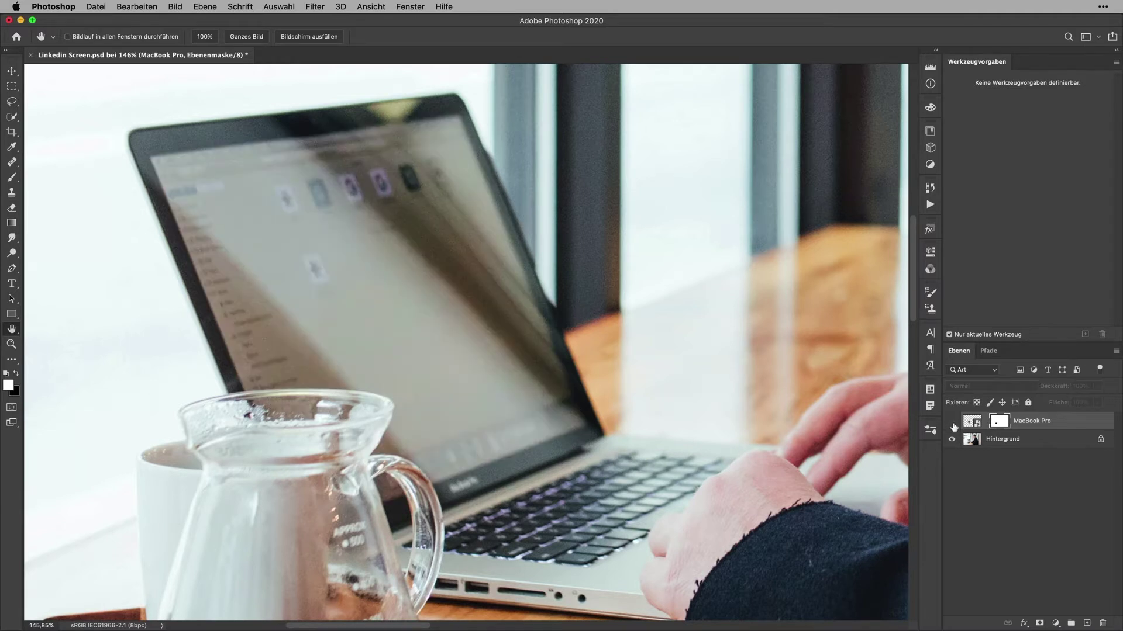
click(952, 421)
click(952, 421)
click(952, 422)
click(952, 422)
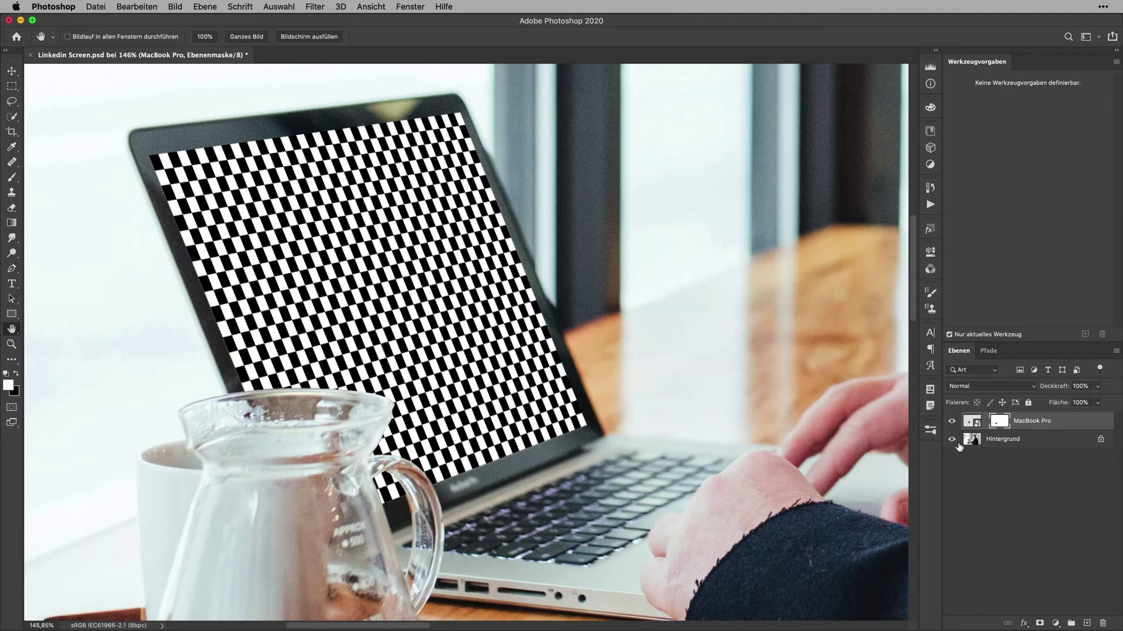
scroll(651, 430, up, 5)
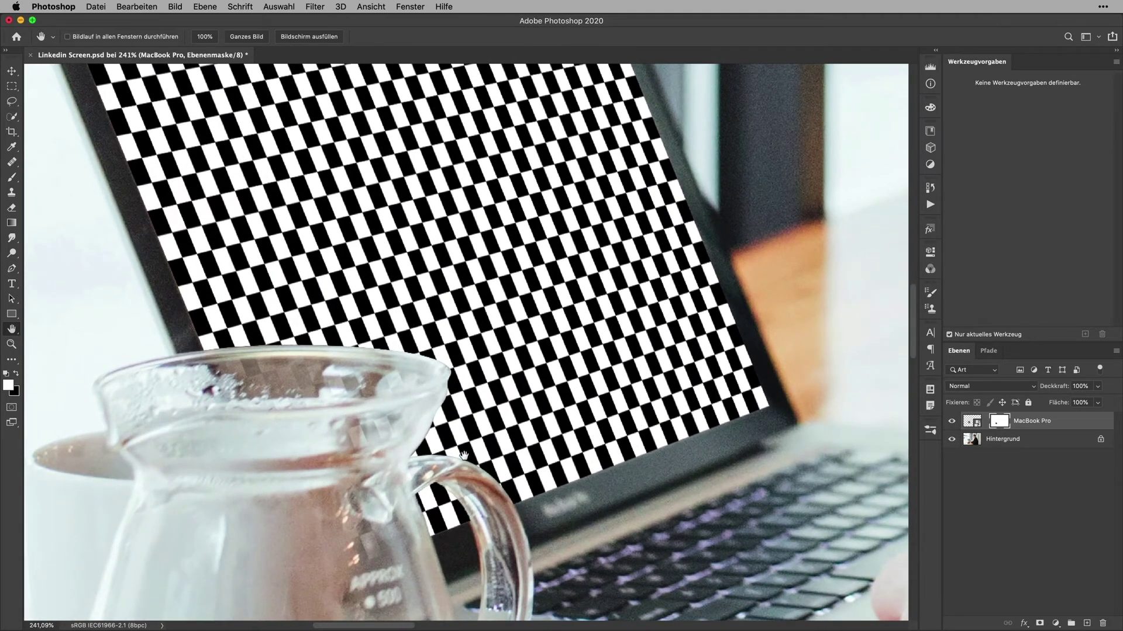
key(v)
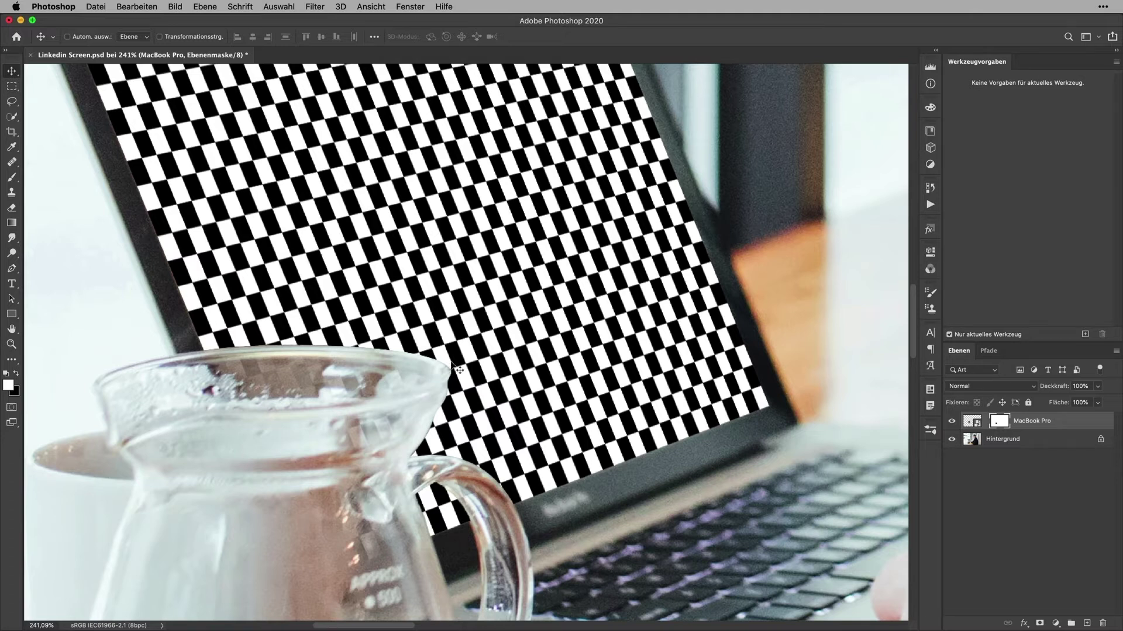
key(l)
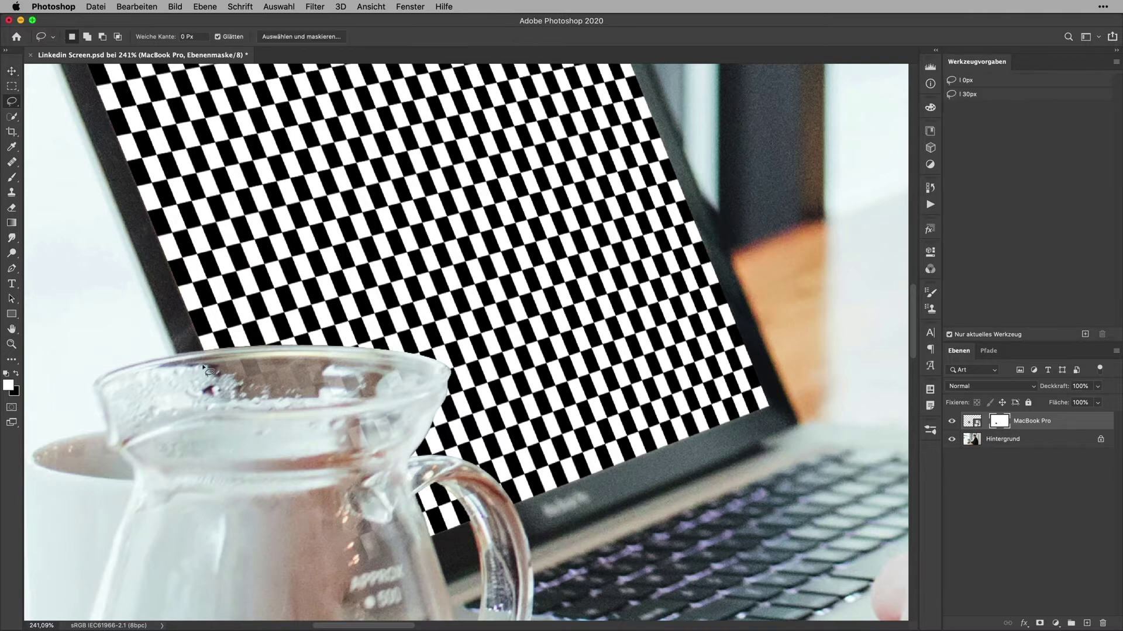
Set the Lasso feather to 2 px
drag(167, 39, 169, 39)
click(201, 36)
text(2)
Lasso around the jug's rim and spout, and check the MacBook Pro mask on its own
mouse_move(194, 369)
mouse_down()
mouse_move(471, 402)
mouse_move(442, 552)
mouse_up()
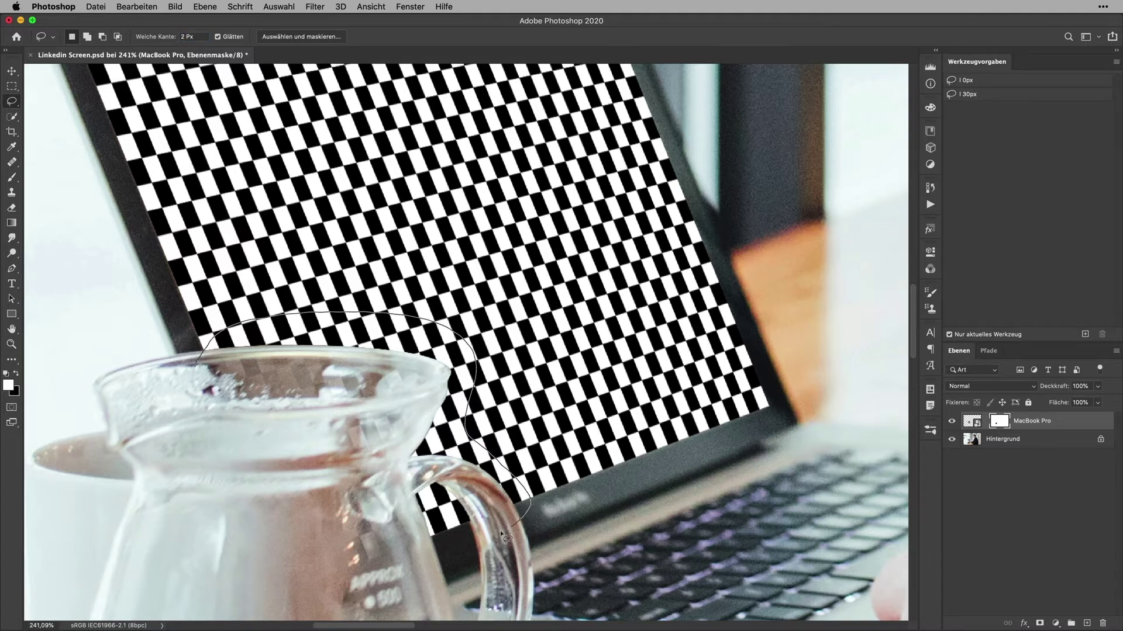
mouse_move(402, 509)
mouse_down()
mouse_move(403, 454)
mouse_move(440, 384)
mouse_move(369, 361)
mouse_move(190, 367)
mouse_up()
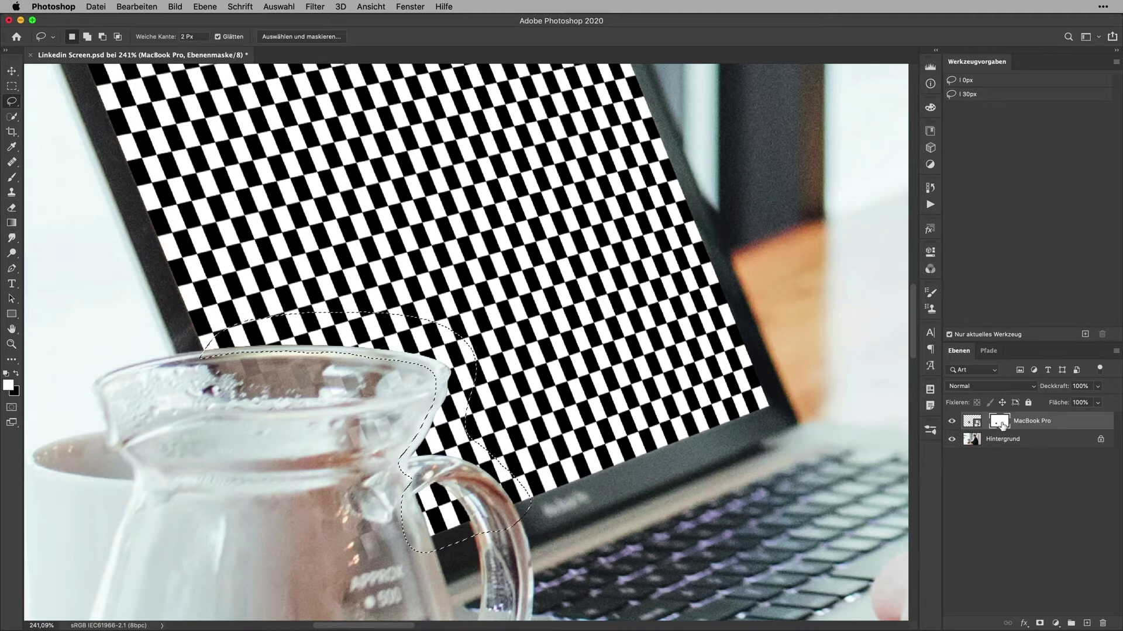
alt+click(1003, 425)
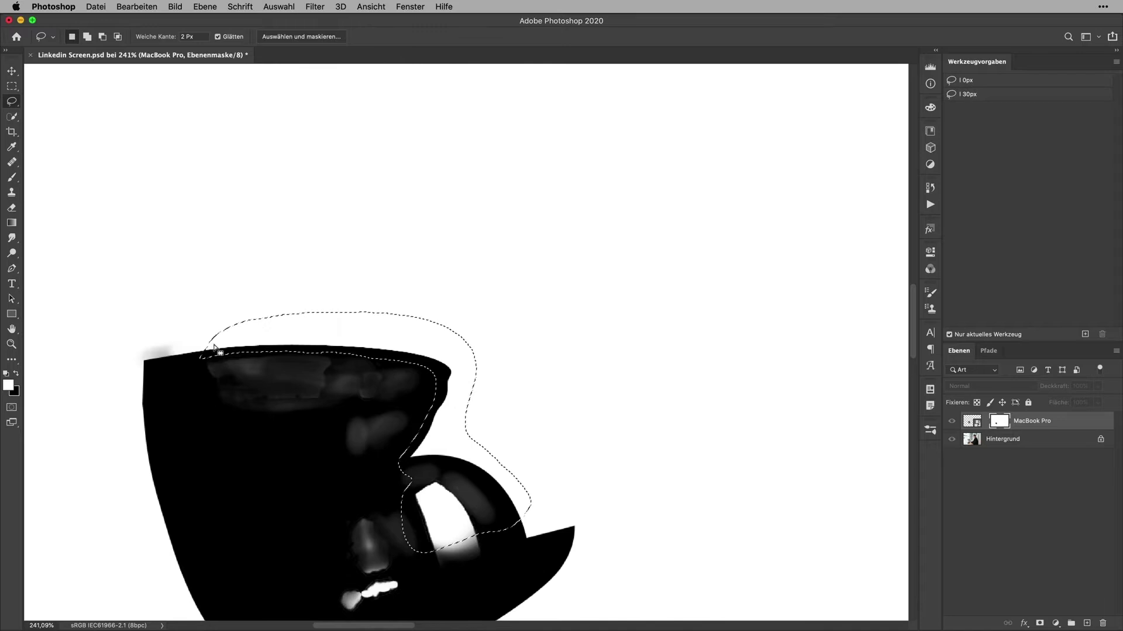
alt+click(1005, 422)
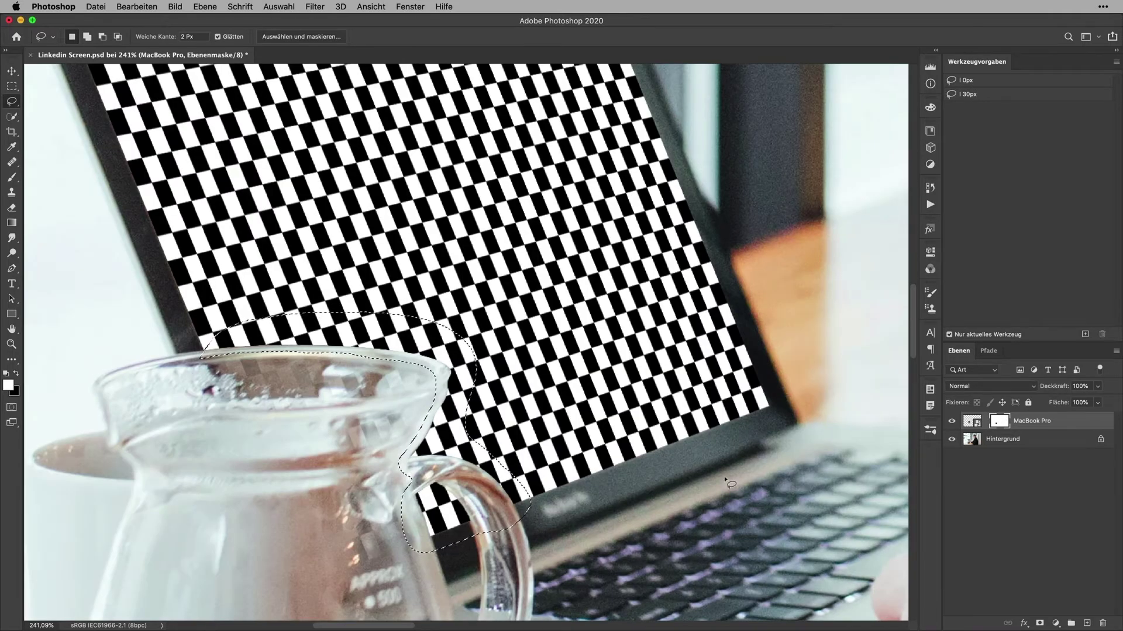
click(315, 6)
mouse_move(354, 234)
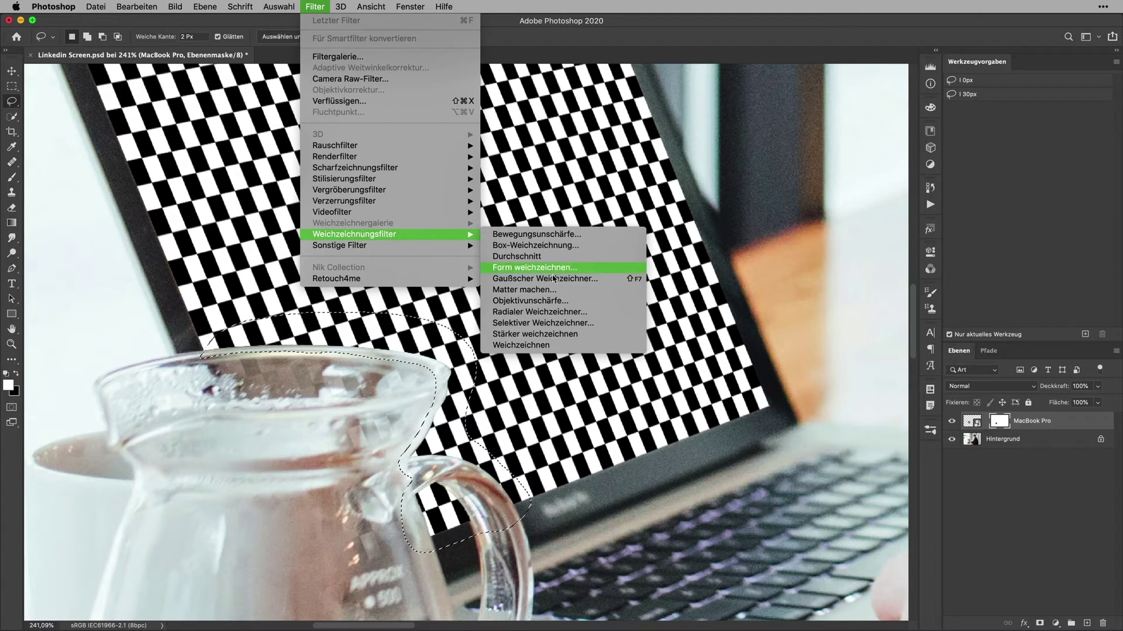
Apply a Gaussian Blur of about 0,4 px radius to the jug-edge mask selection
click(553, 278)
text(1)
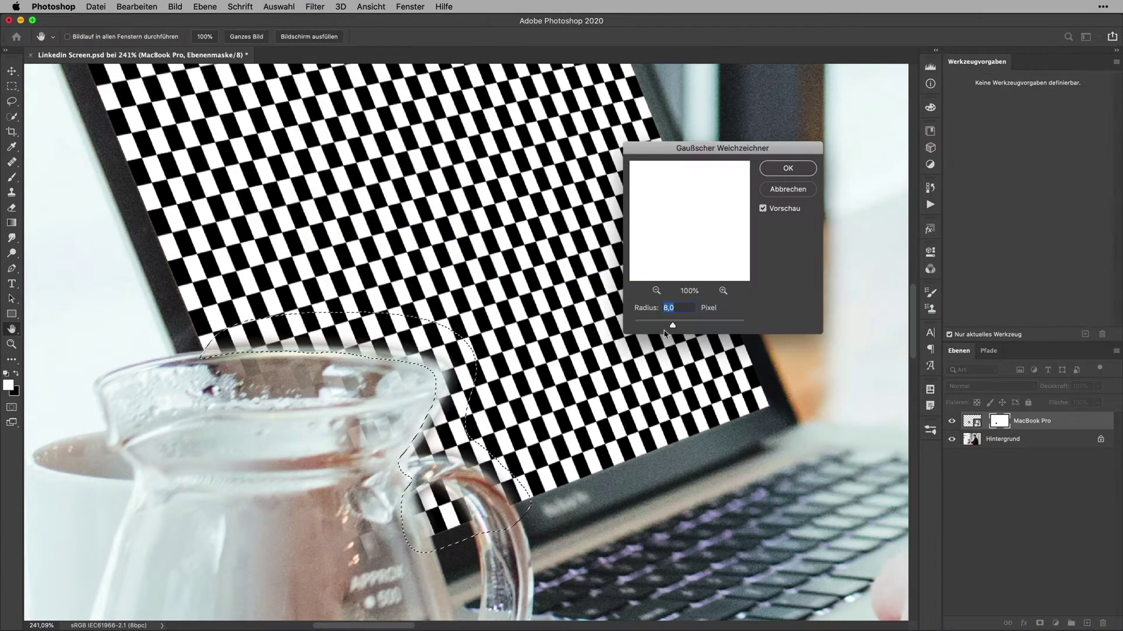
scroll(448, 365, up, 5)
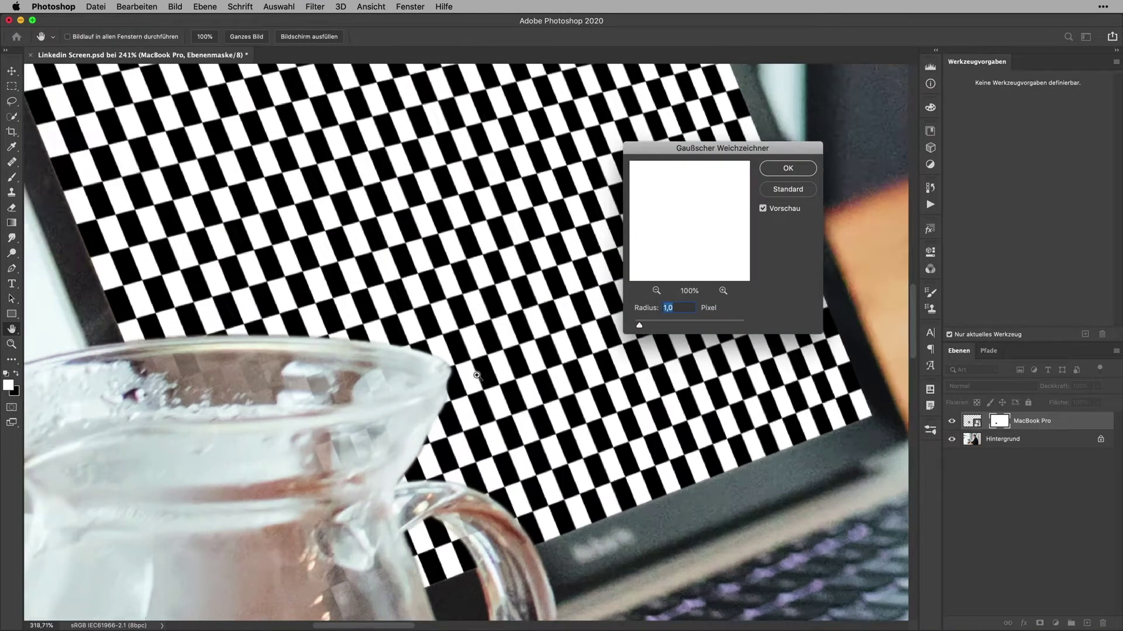
click(448, 393)
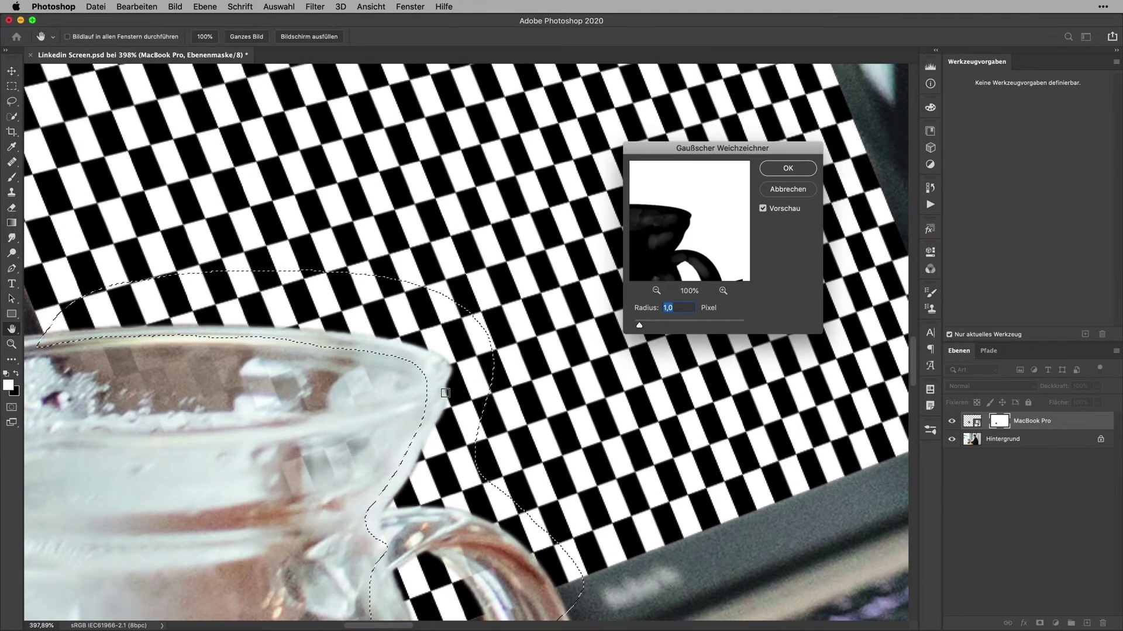
drag(686, 234, 687, 237)
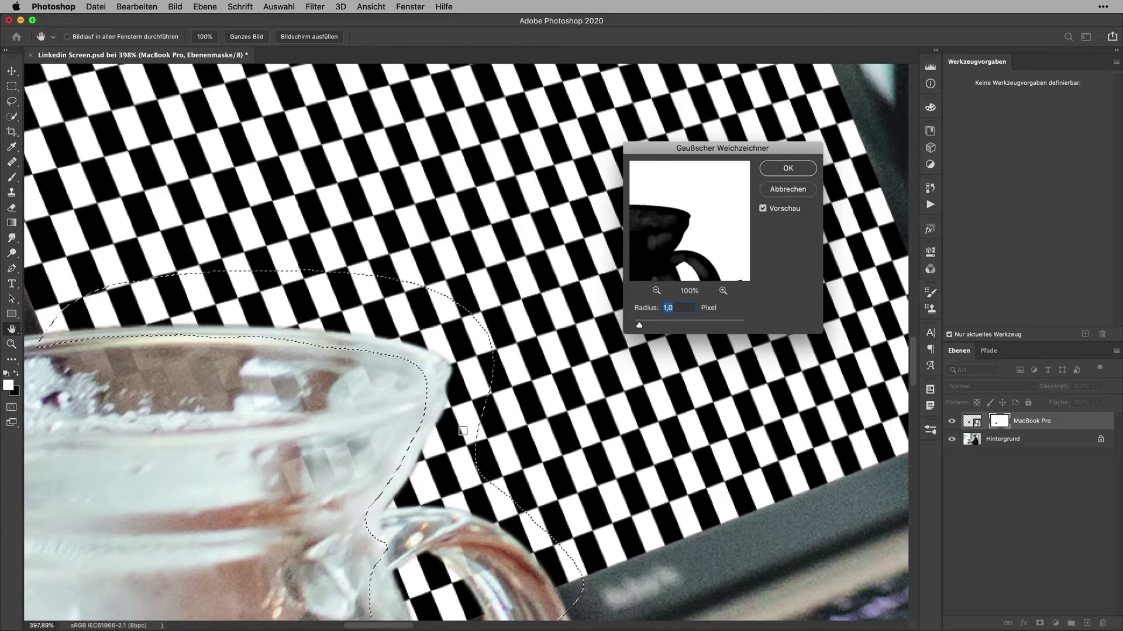
key(Up)
key(Up)
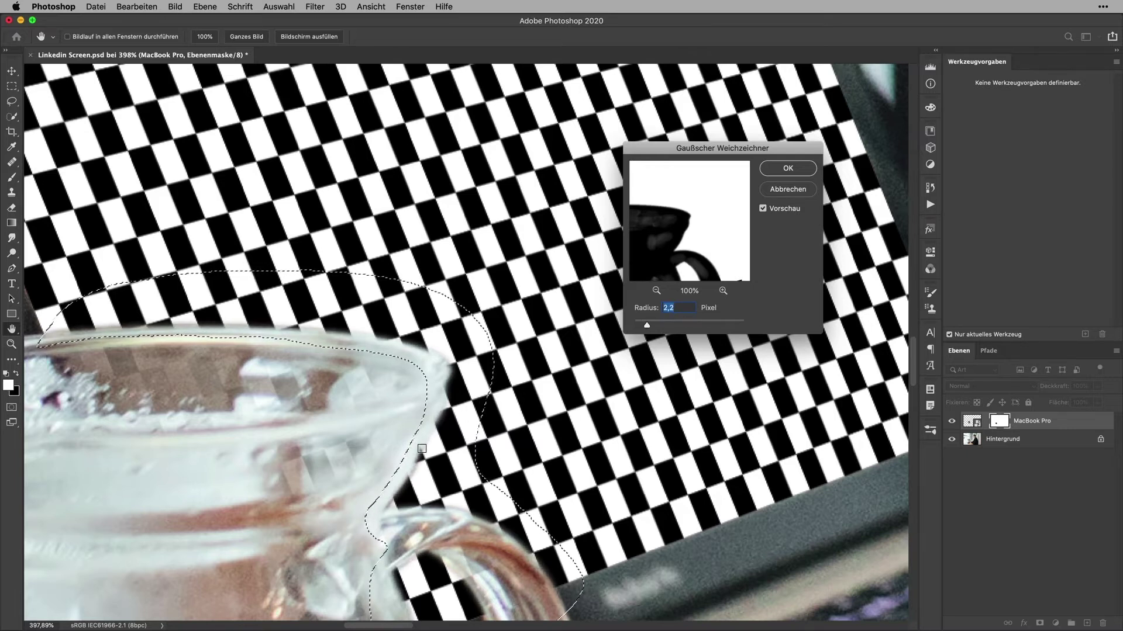
key(Down)
key(Down)
key(Down)
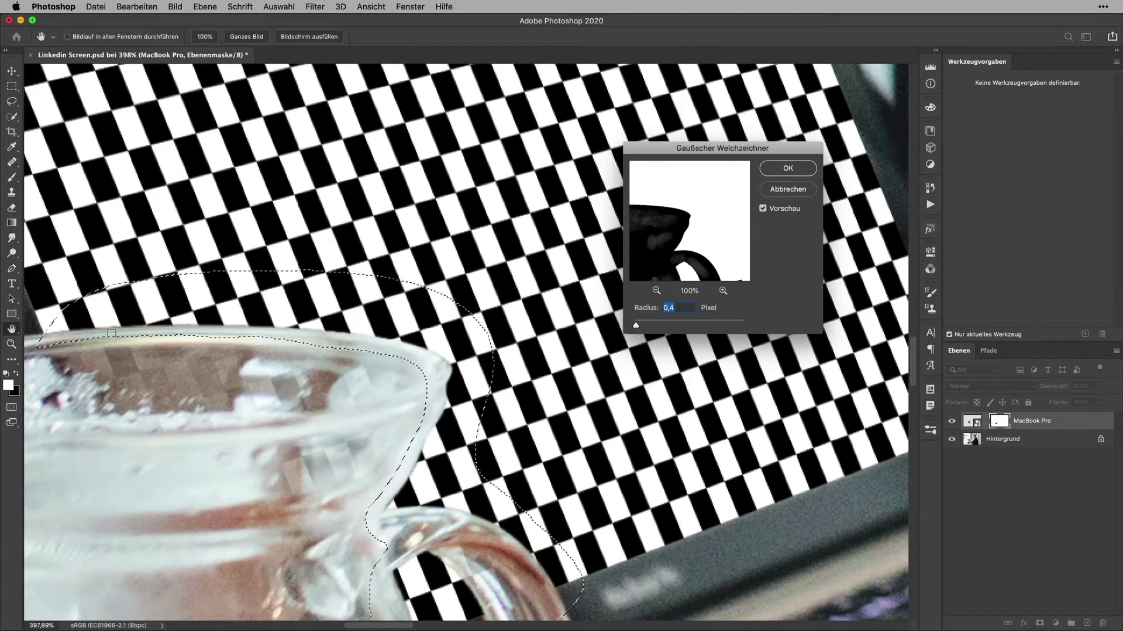
scroll(263, 328, left, 5)
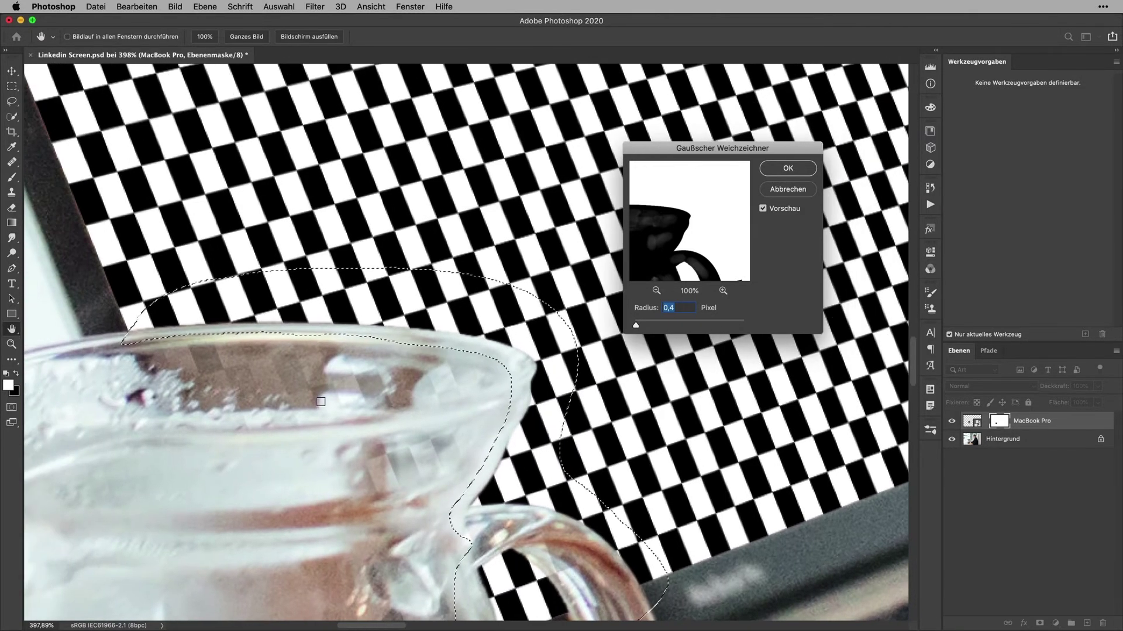
key(Return)
key(l)
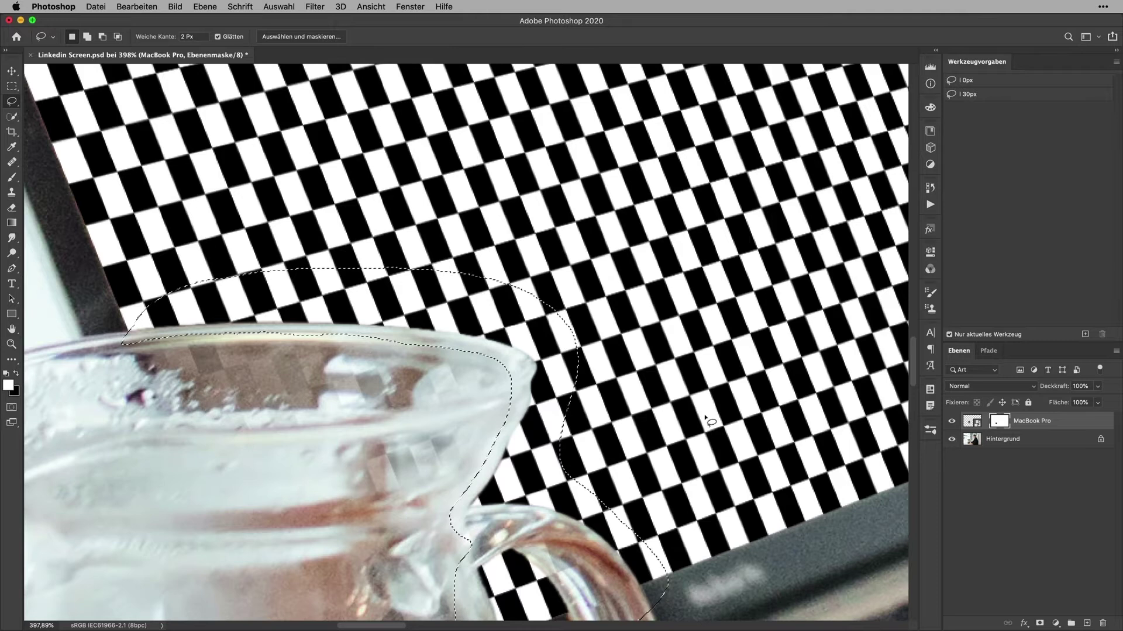
Clear the selection, choose the Smudge tool with the soft 30 px preset, and check the mask
key(super+d)
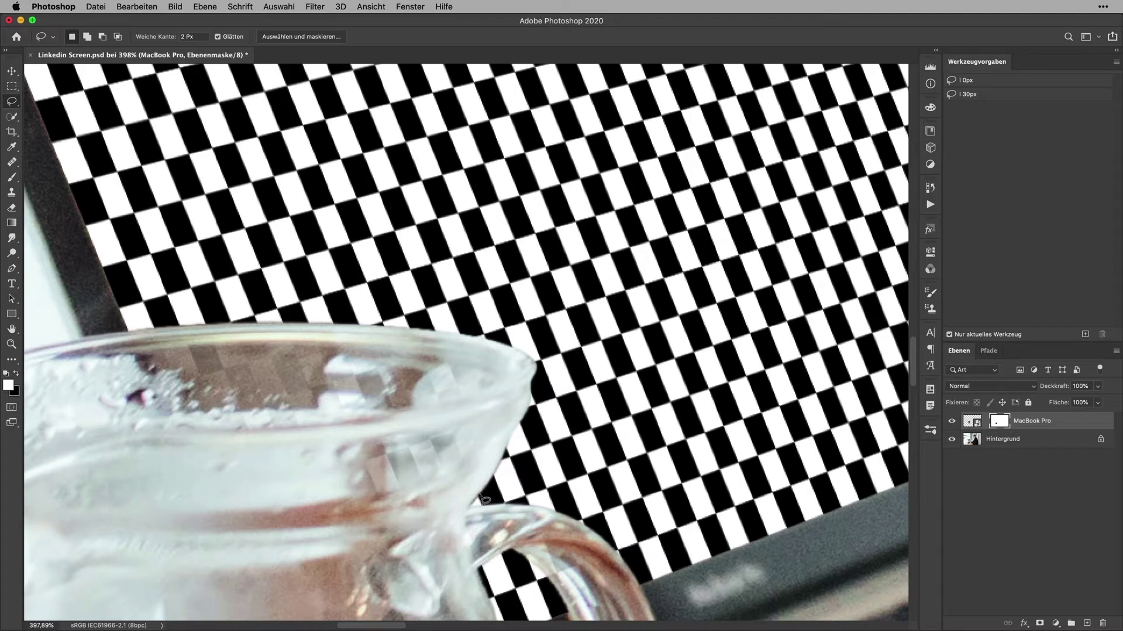
click(10, 239)
drag(506, 457, 401, 475)
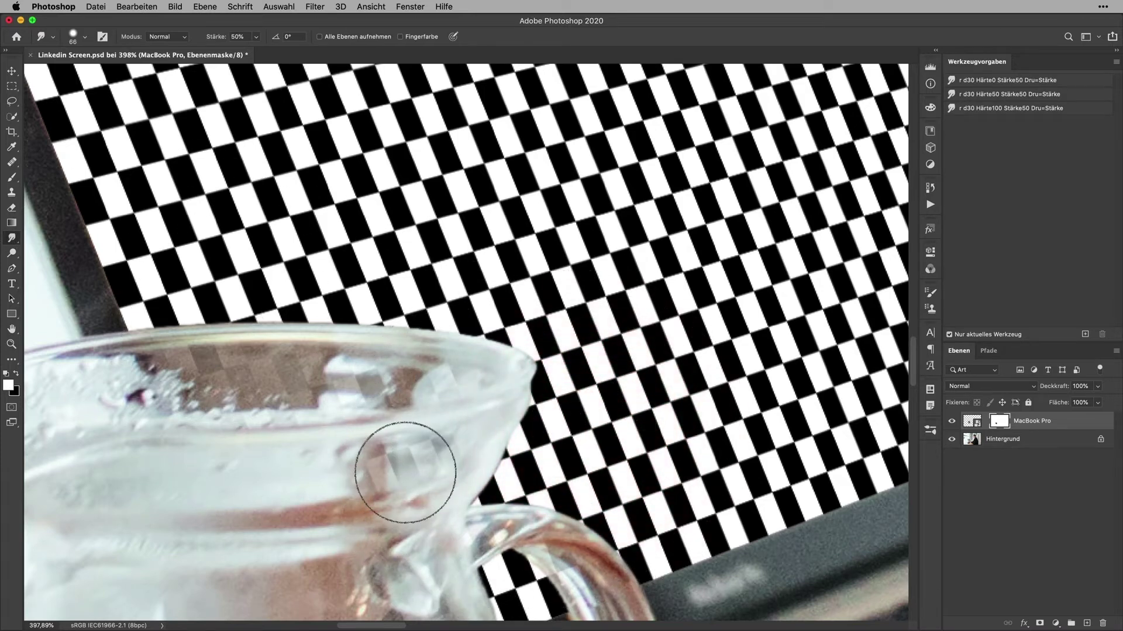
click(1037, 82)
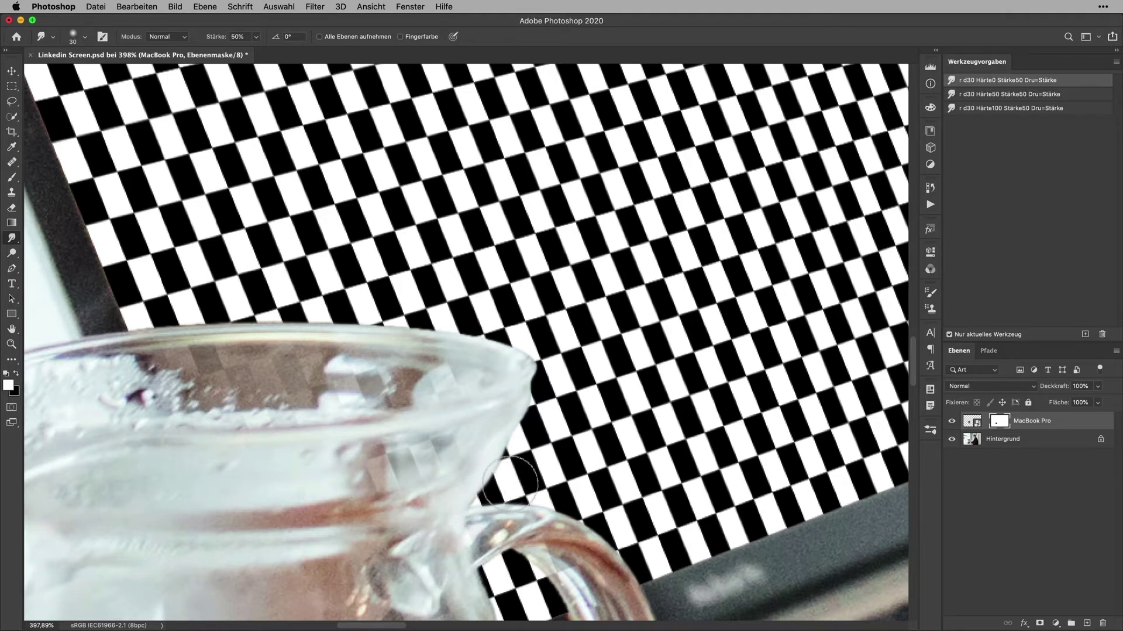
alt+click(998, 421)
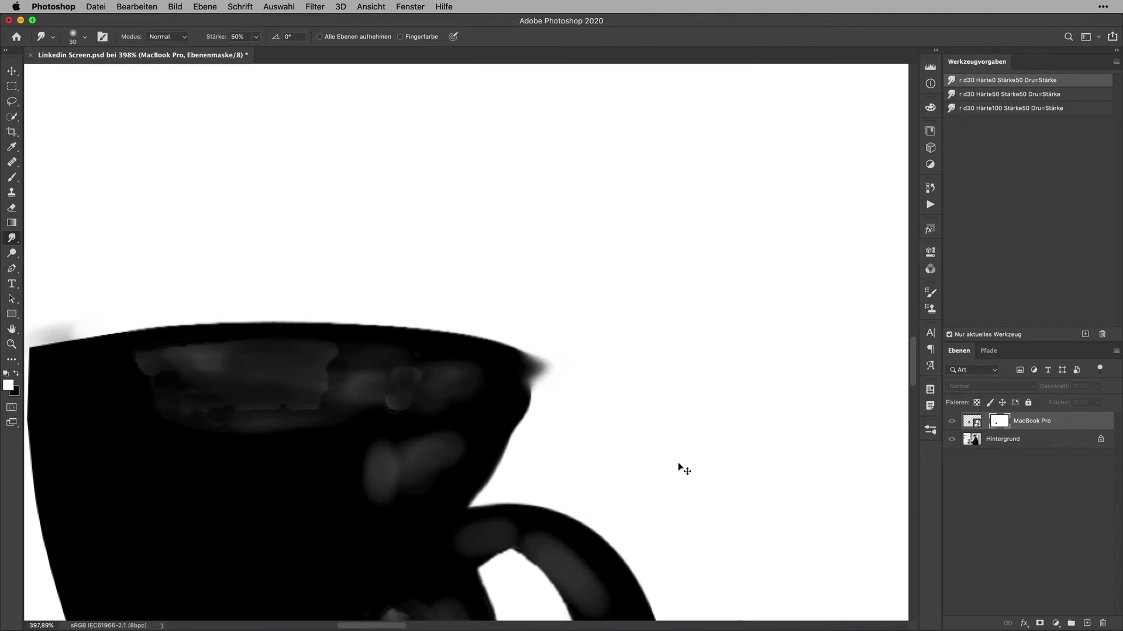
key(ctrl+z)
alt+click(998, 427)
Smudge the mask edge at the jug handle with a 30 px brush, then zoom out
drag(214, 291, 269, 290)
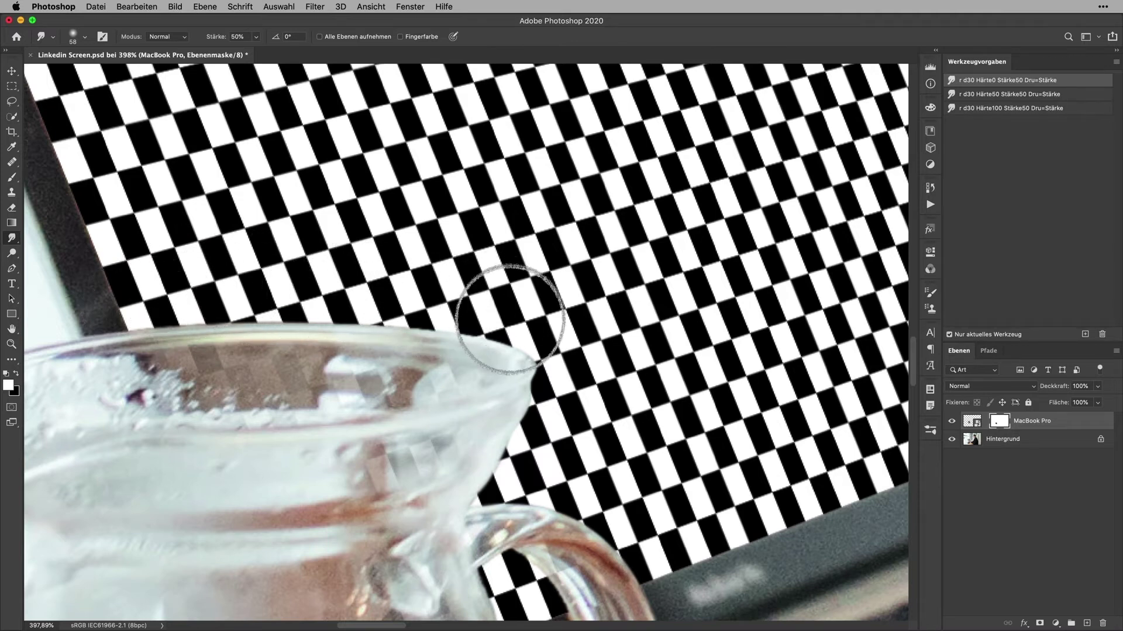
scroll(579, 409, down, 5)
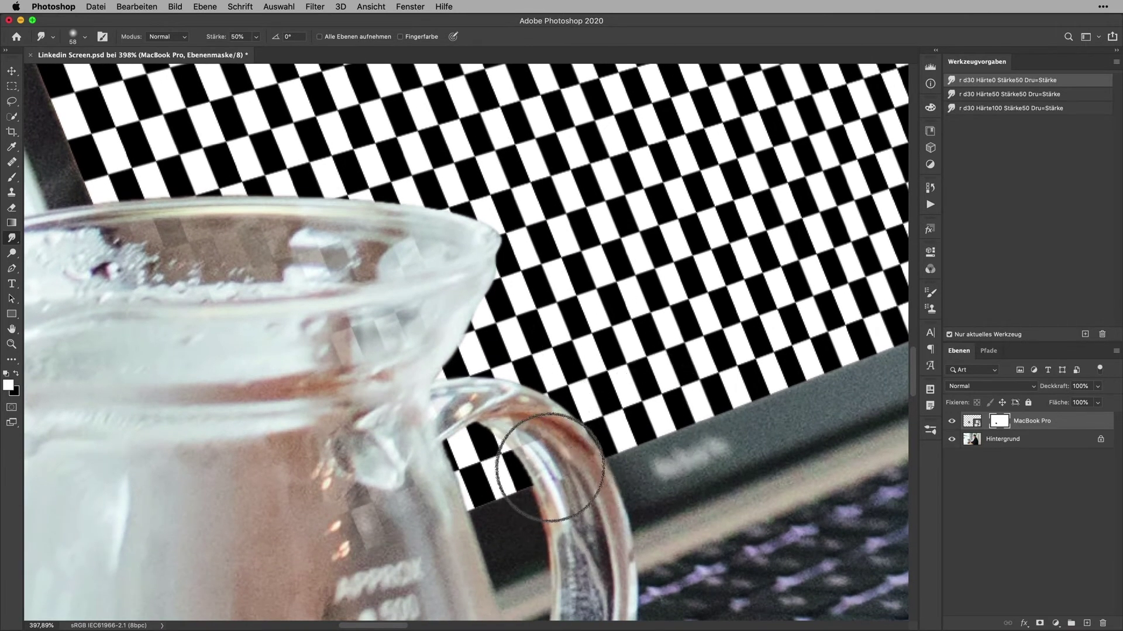
drag(552, 466, 529, 468)
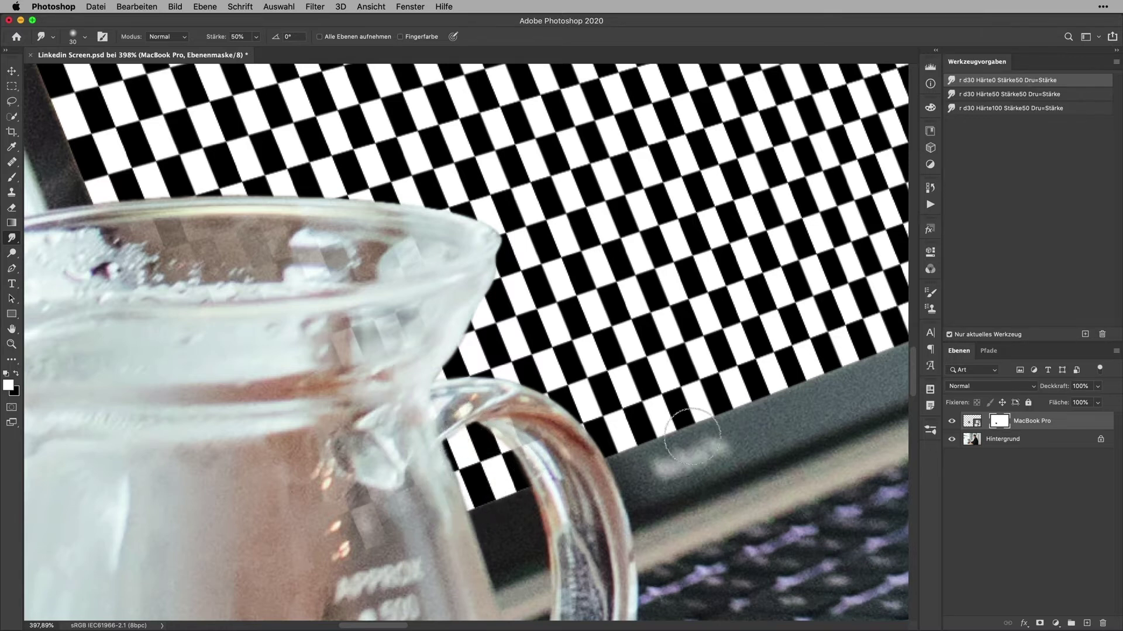
scroll(635, 461, down, 1)
scroll(635, 461, down, 10)
drag(635, 462, 400, 495)
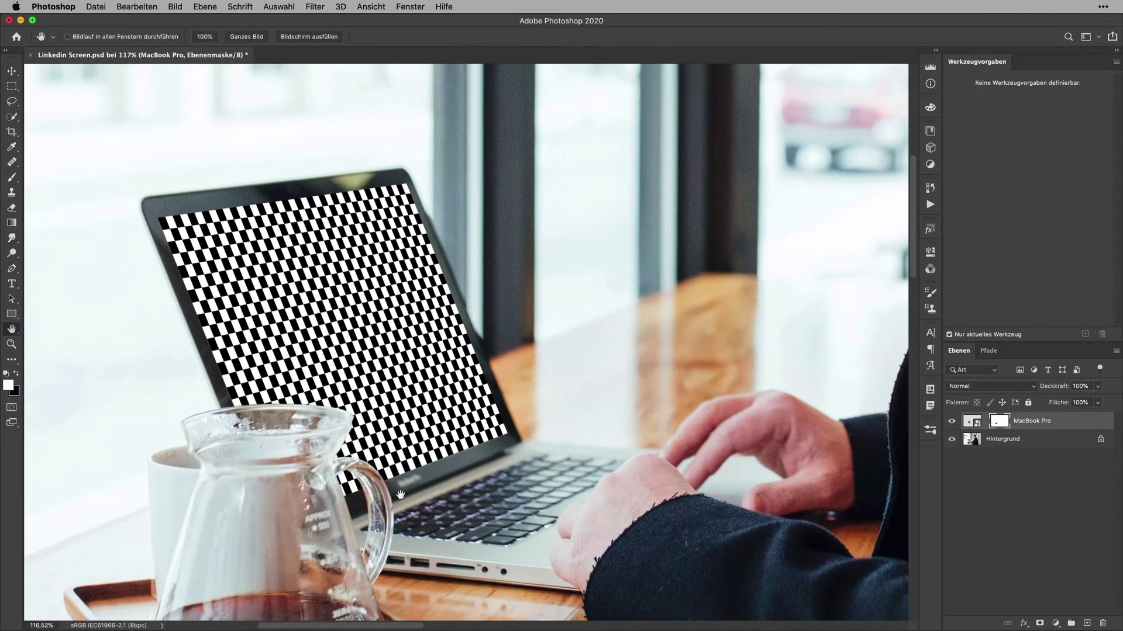
Save Linkedin Screen.psd and toggle the checkerboard screen layer off and back on
key(super+s)
click(952, 422)
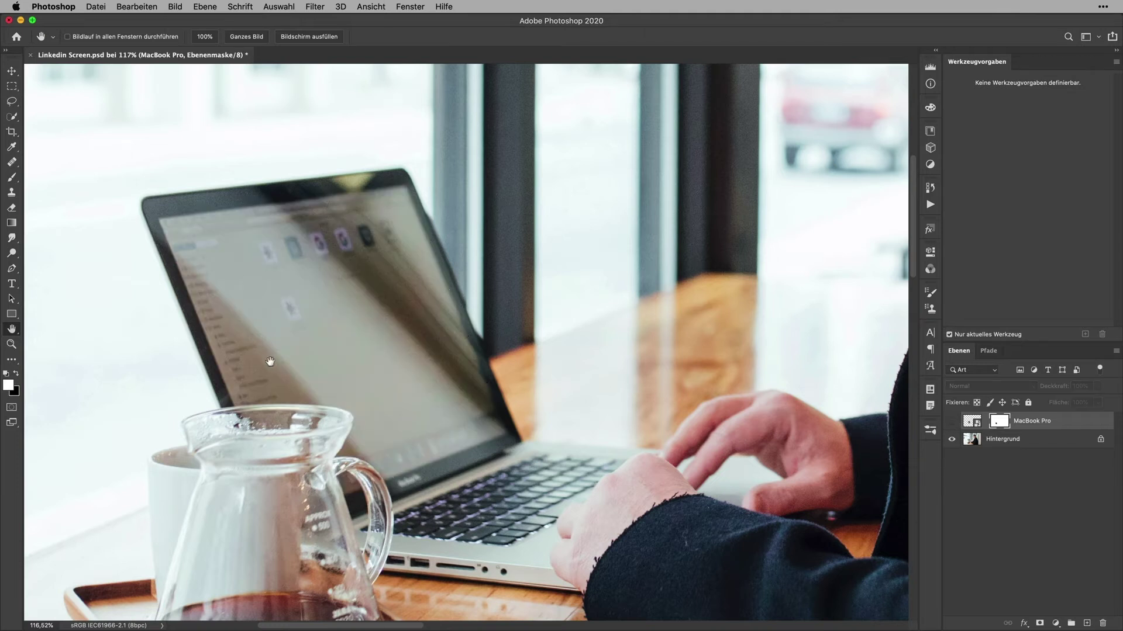
scroll(270, 361, up, 5)
scroll(253, 335, down, 4)
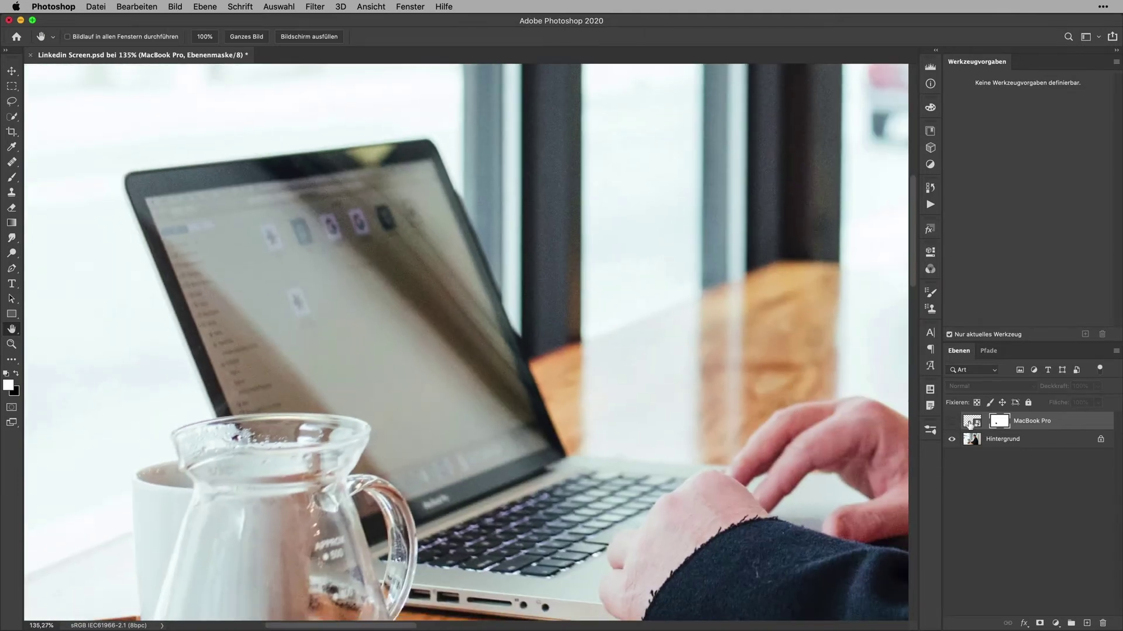
click(952, 422)
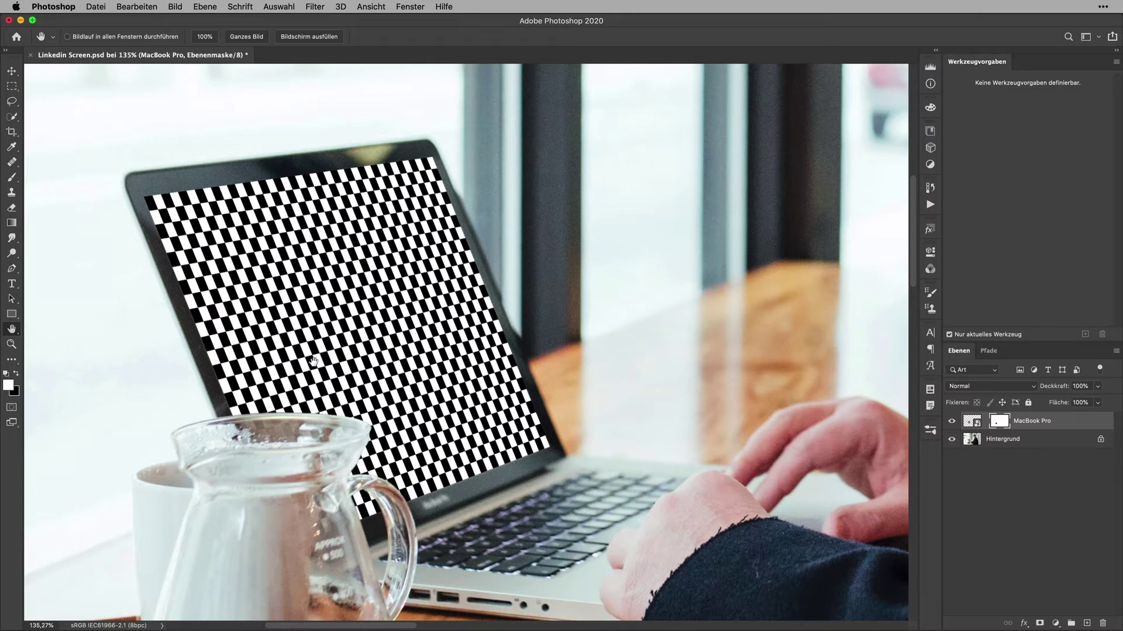
Target the MacBook Pro layer's image instead of its mask and save again
click(968, 425)
key(ctrl+s)
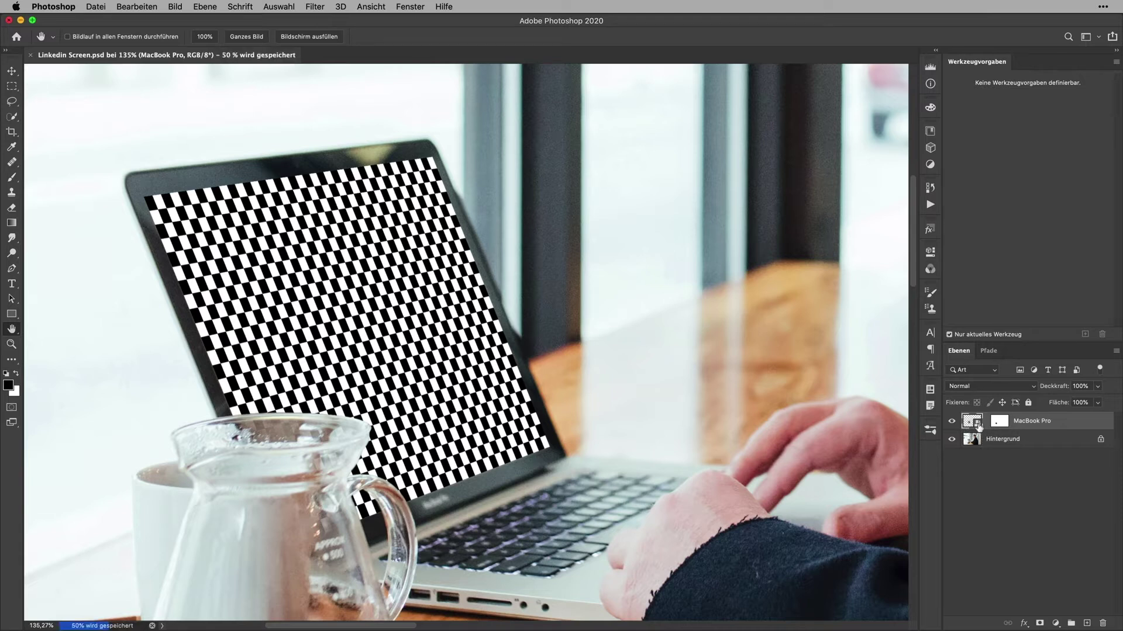
click(320, 8)
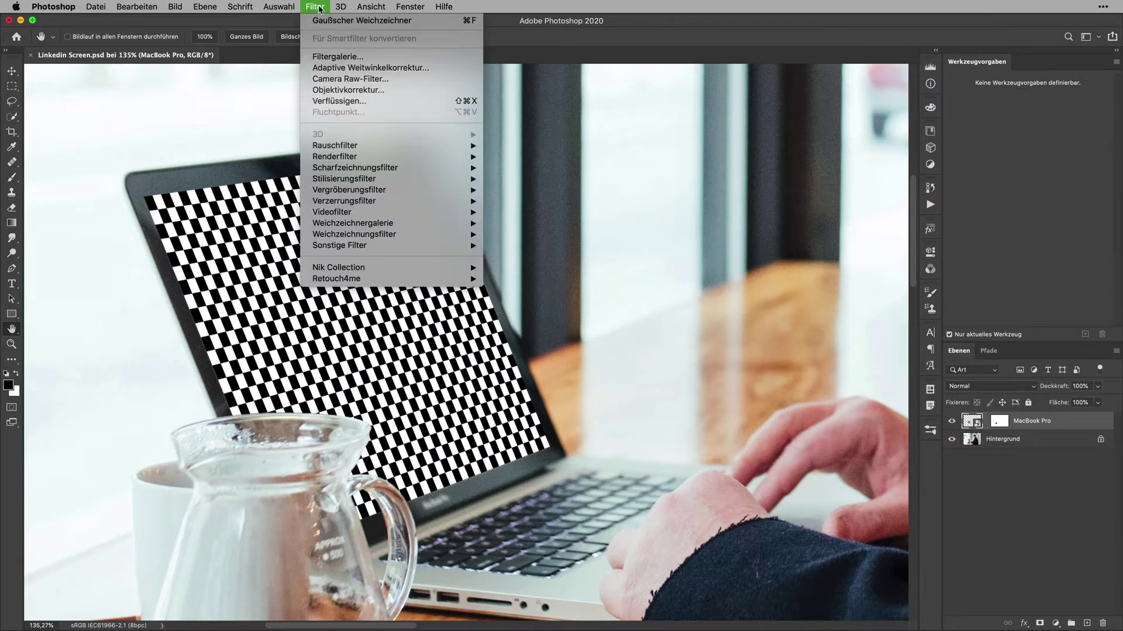
mouse_move(352, 223)
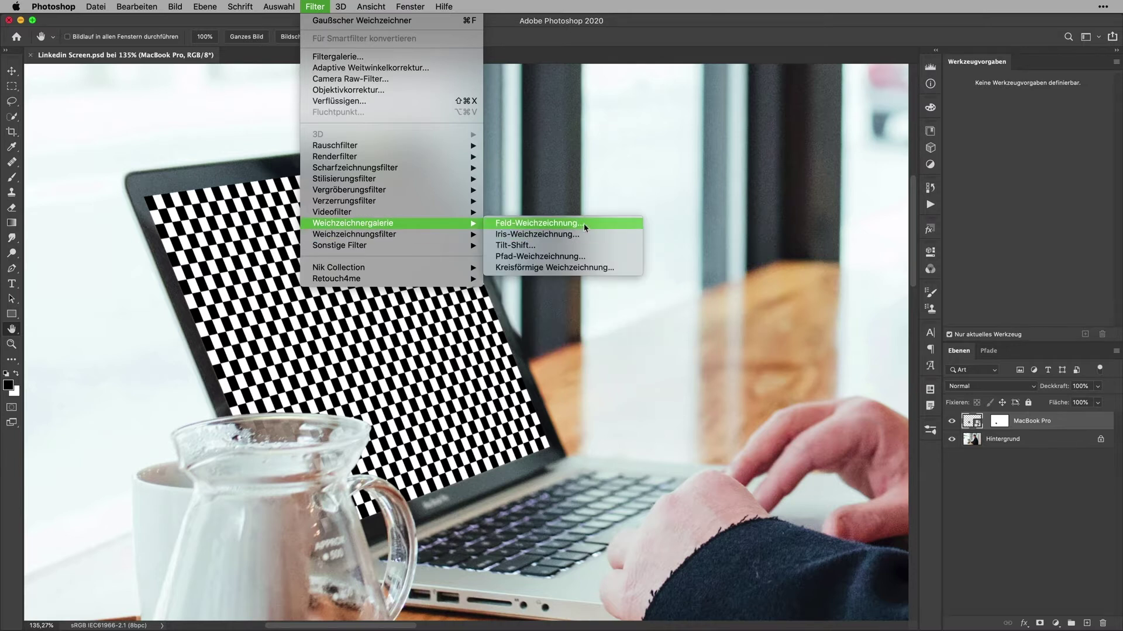
Apply a 15 px Tilt-Shift blur and narrow its sharp band and transition zones over the laptop
click(550, 245)
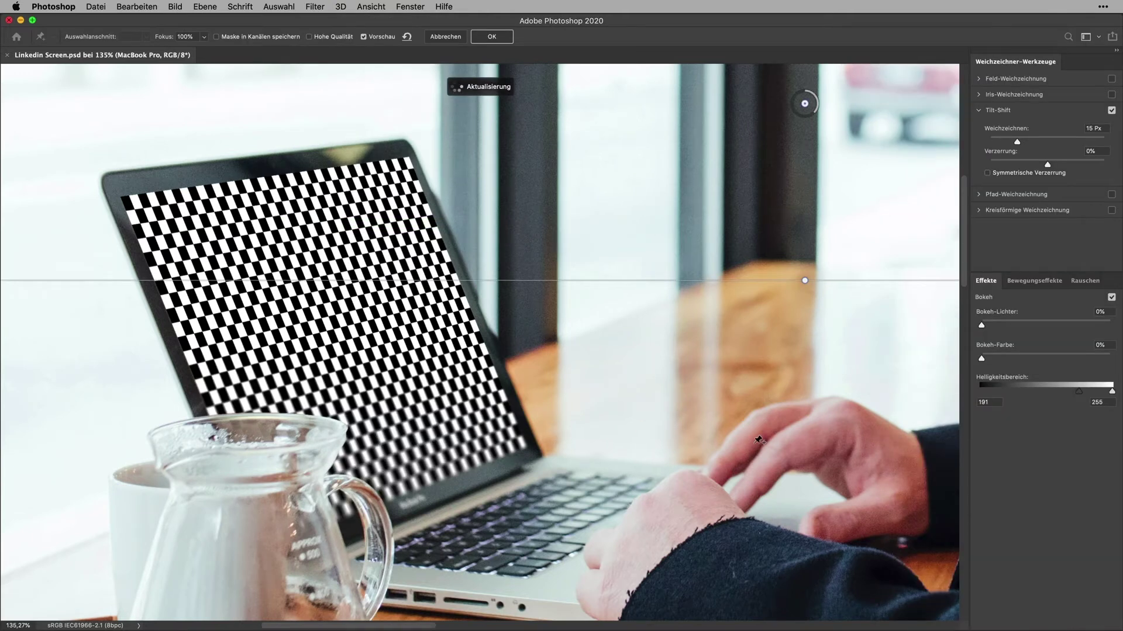
key(super+minus)
key(super+minus)
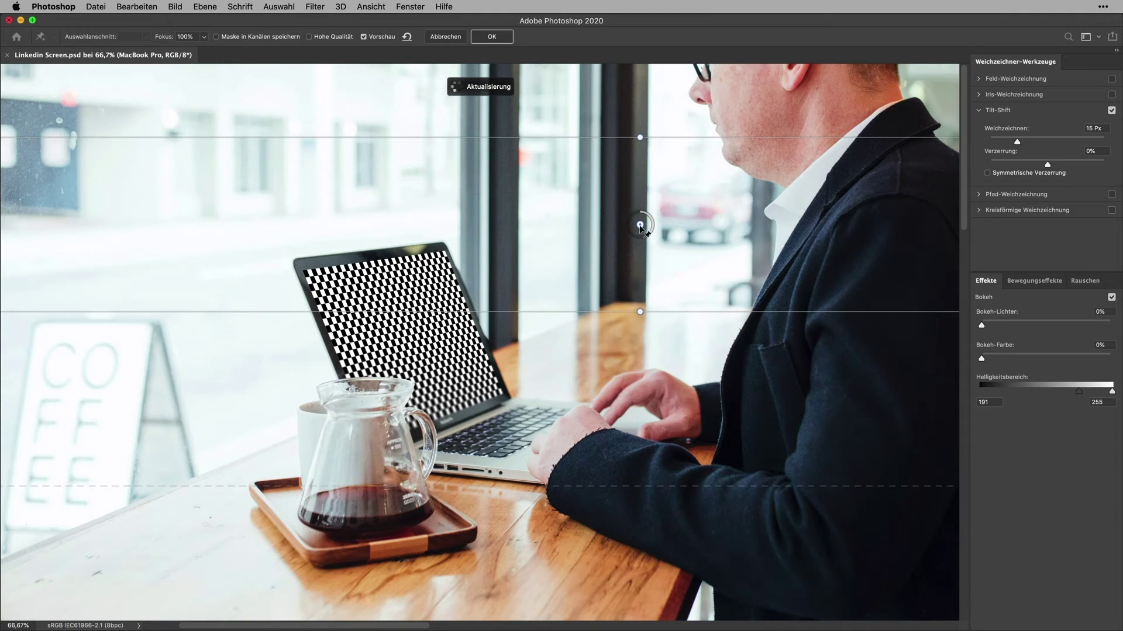
drag(641, 226, 470, 293)
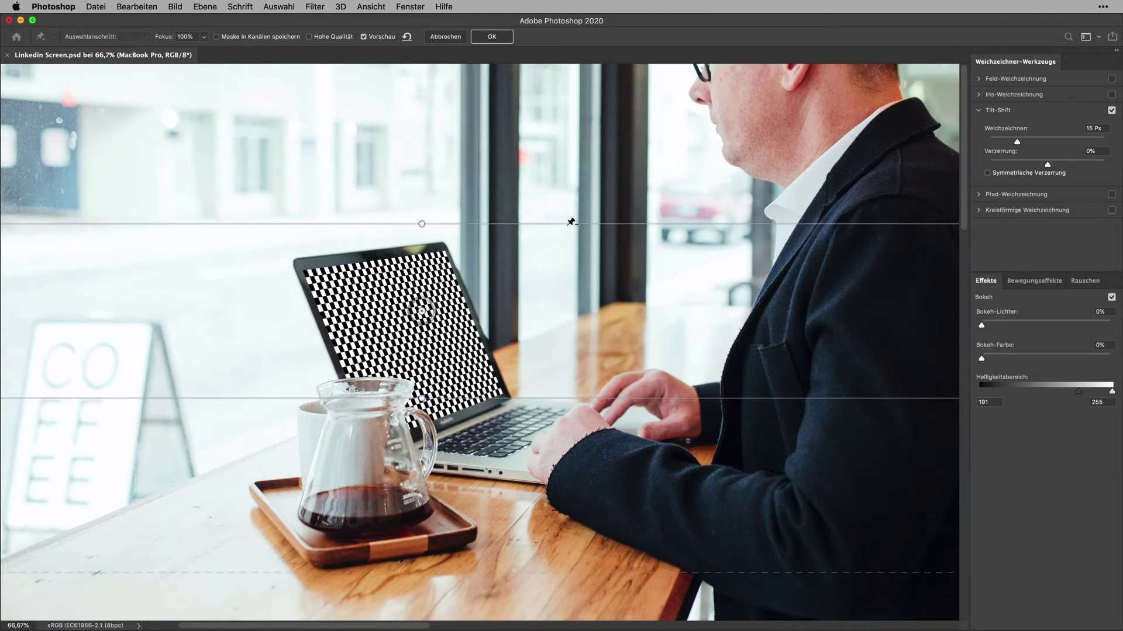
drag(569, 223, 561, 290)
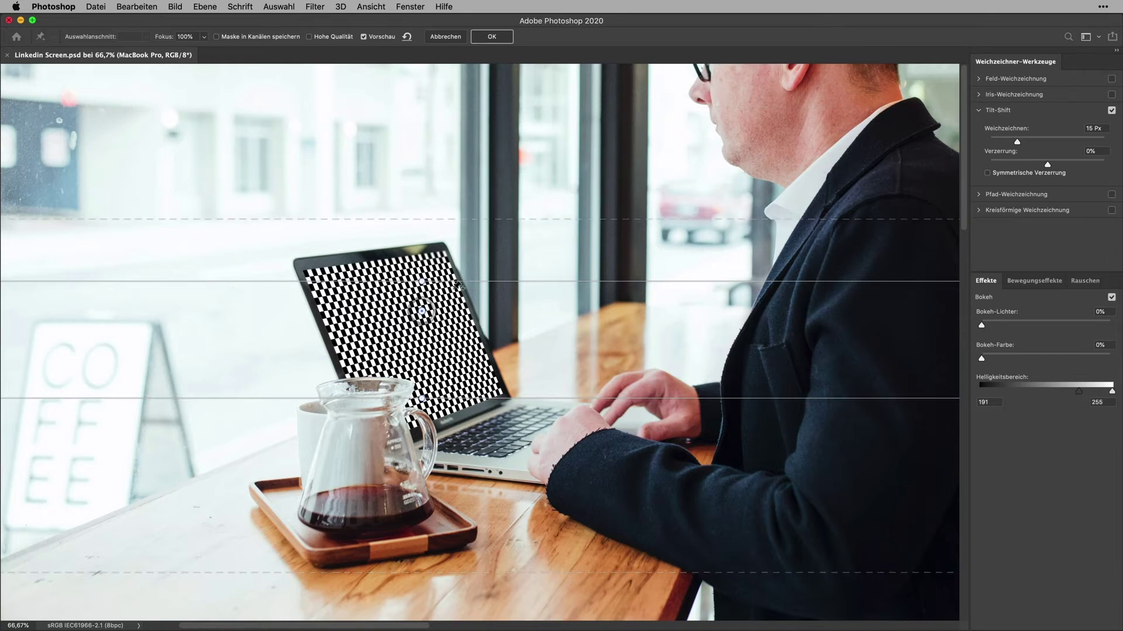
drag(532, 399, 531, 335)
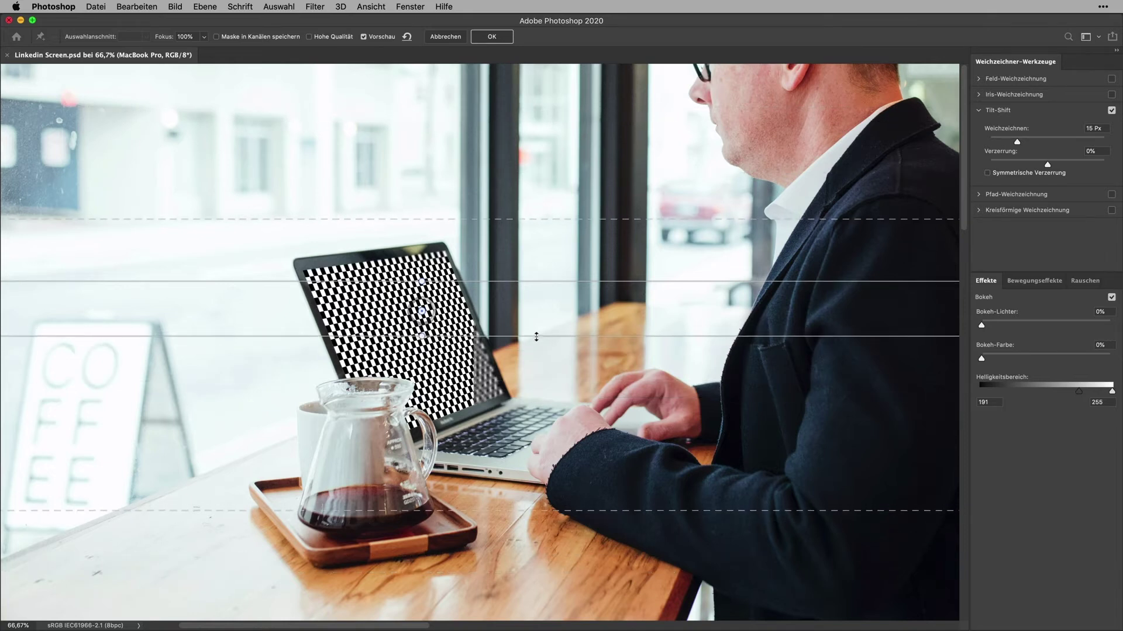
drag(512, 509, 515, 373)
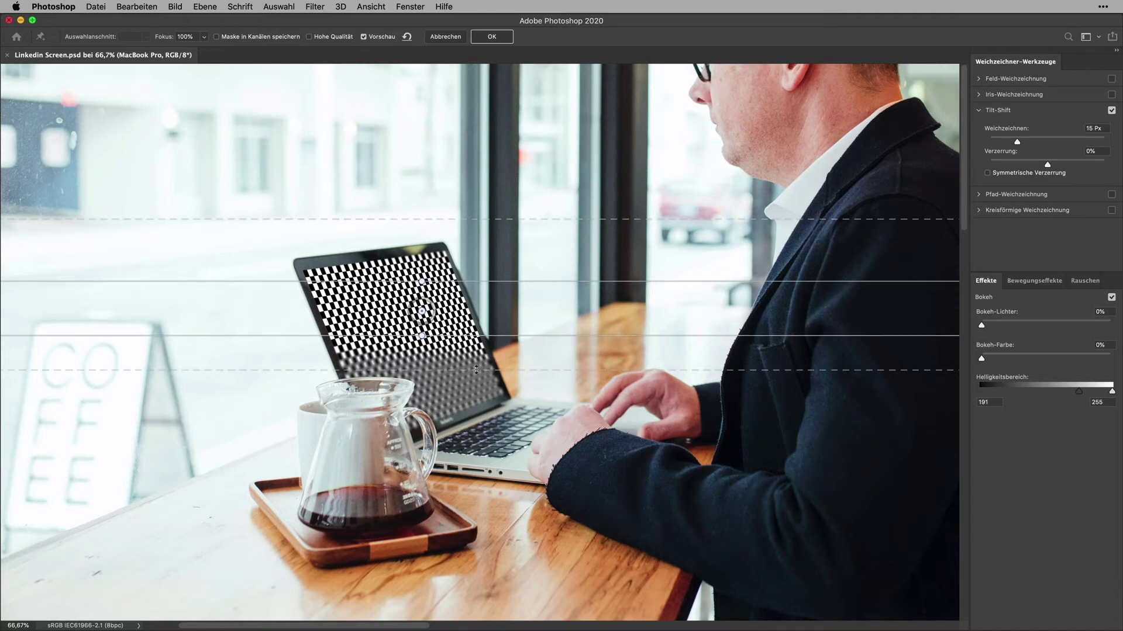
drag(476, 220, 474, 259)
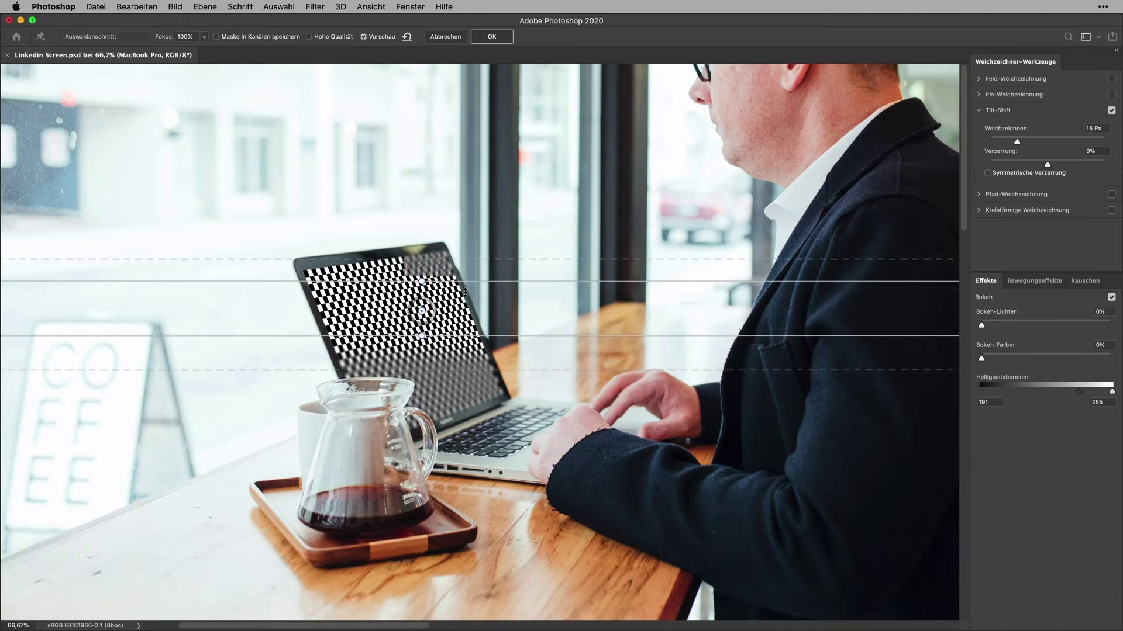
Move the tilt-shift focus centre onto the glass jug and rotate the band to a steep diagonal
click(498, 336)
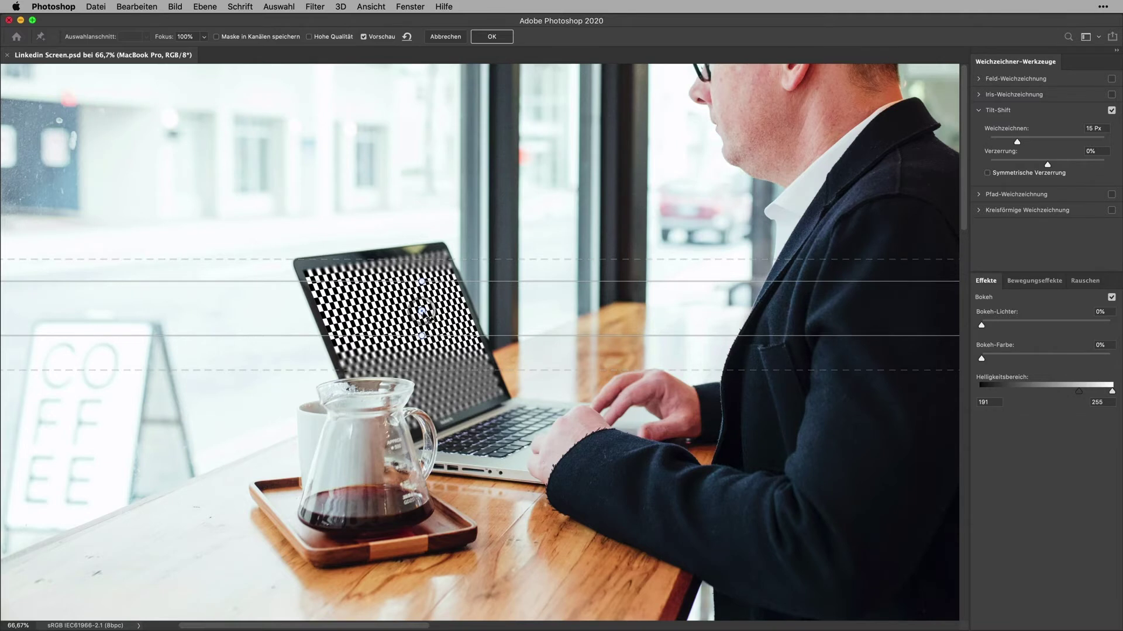
drag(423, 311, 388, 422)
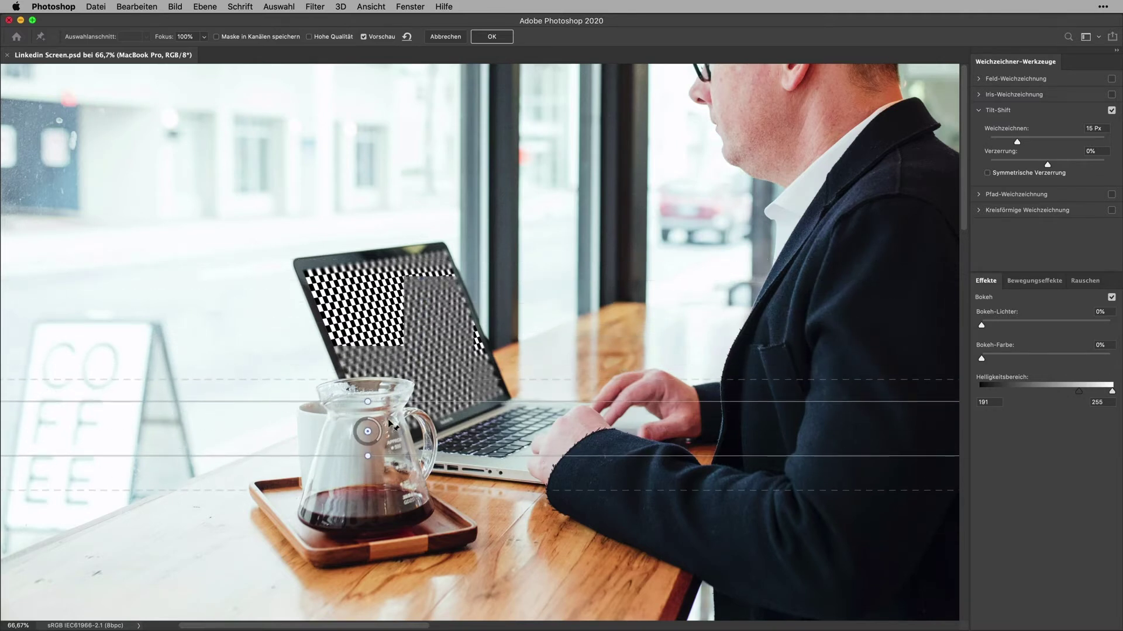
mouse_move(367, 400)
mouse_down()
mouse_move(397, 388)
mouse_move(472, 248)
mouse_up()
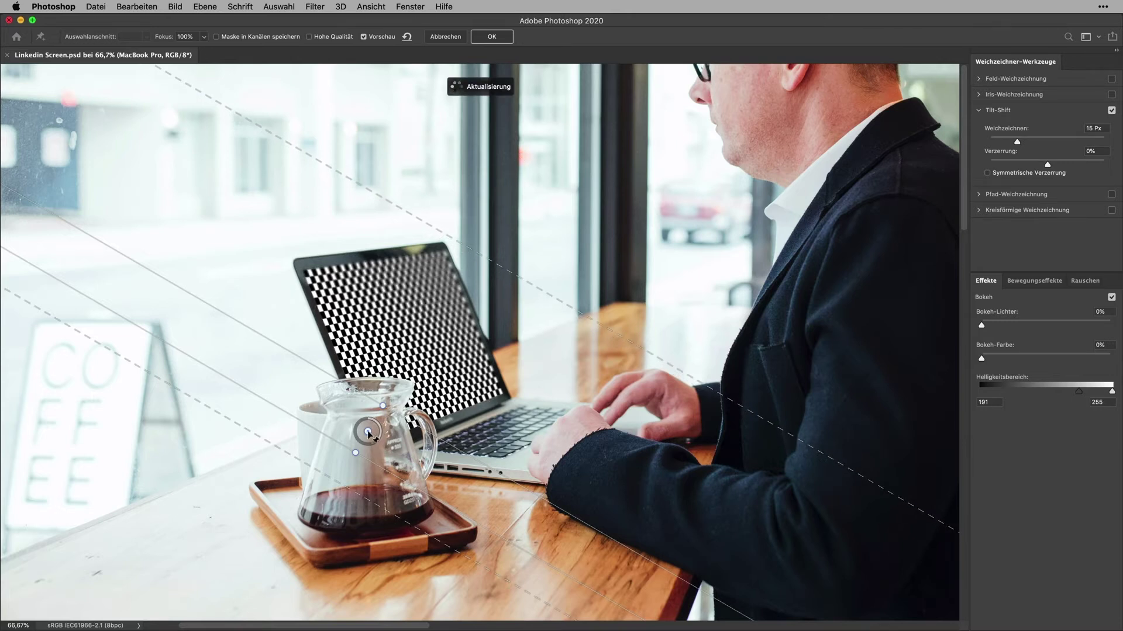
Move the tilt-shift focus down-left, widen the upper feather, set blur to 8 px, and apply
drag(367, 433, 336, 470)
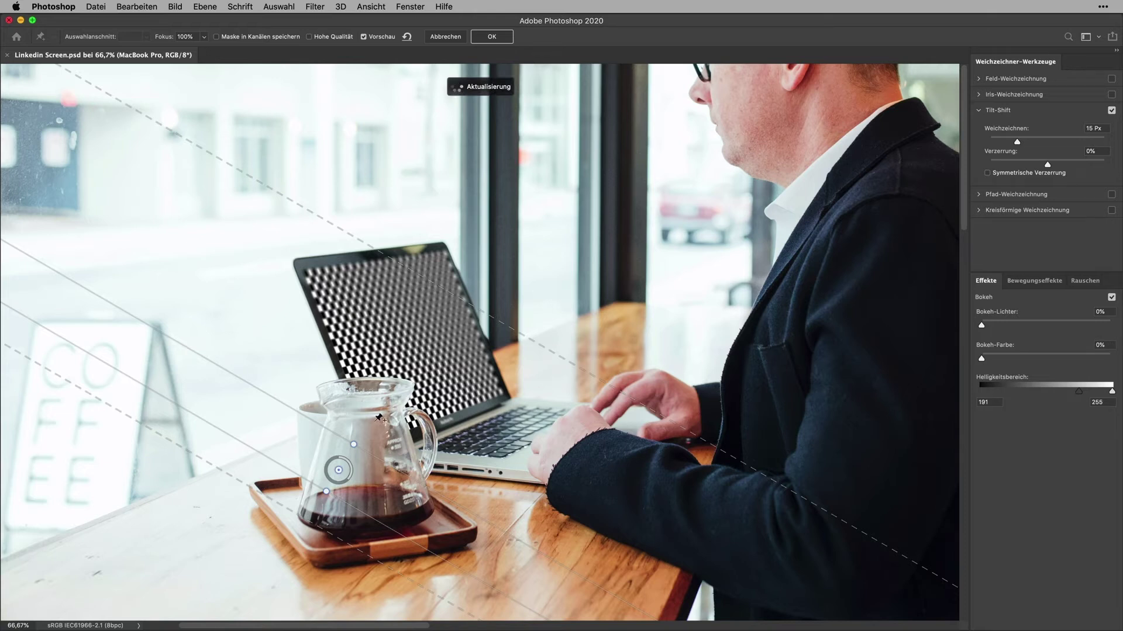
drag(456, 294, 480, 258)
drag(351, 460, 351, 468)
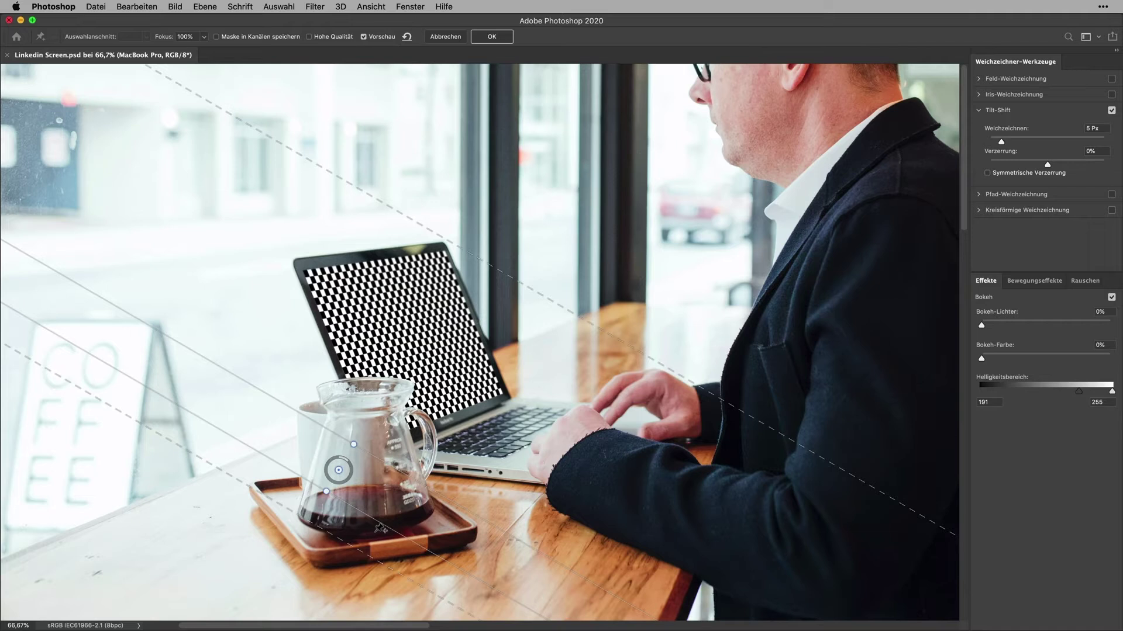
drag(350, 463, 352, 474)
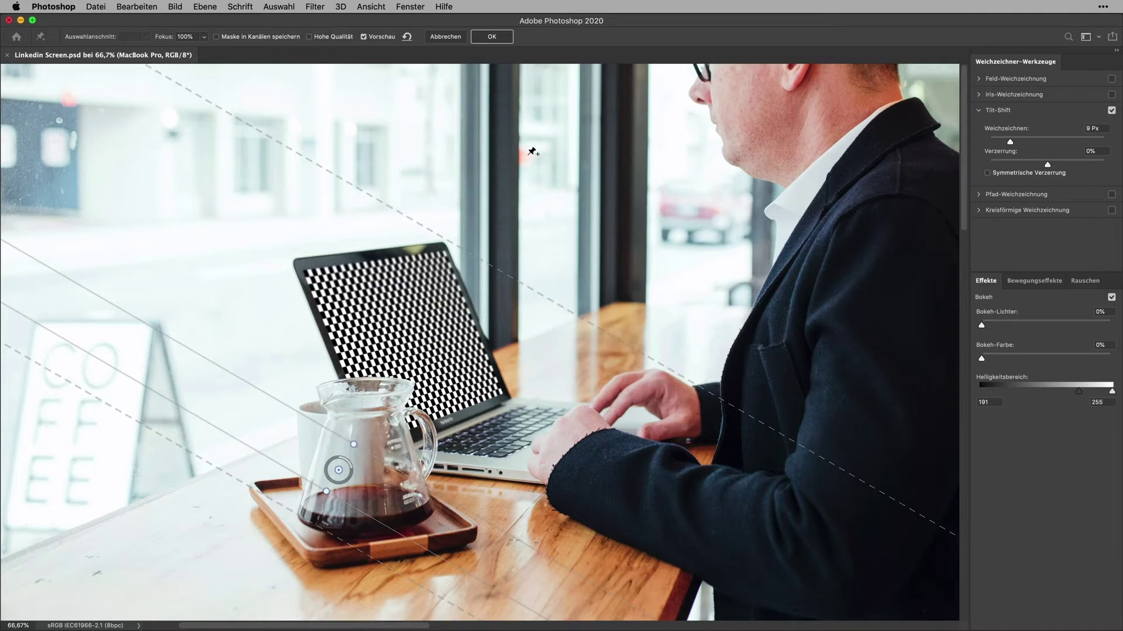
drag(351, 461, 356, 487)
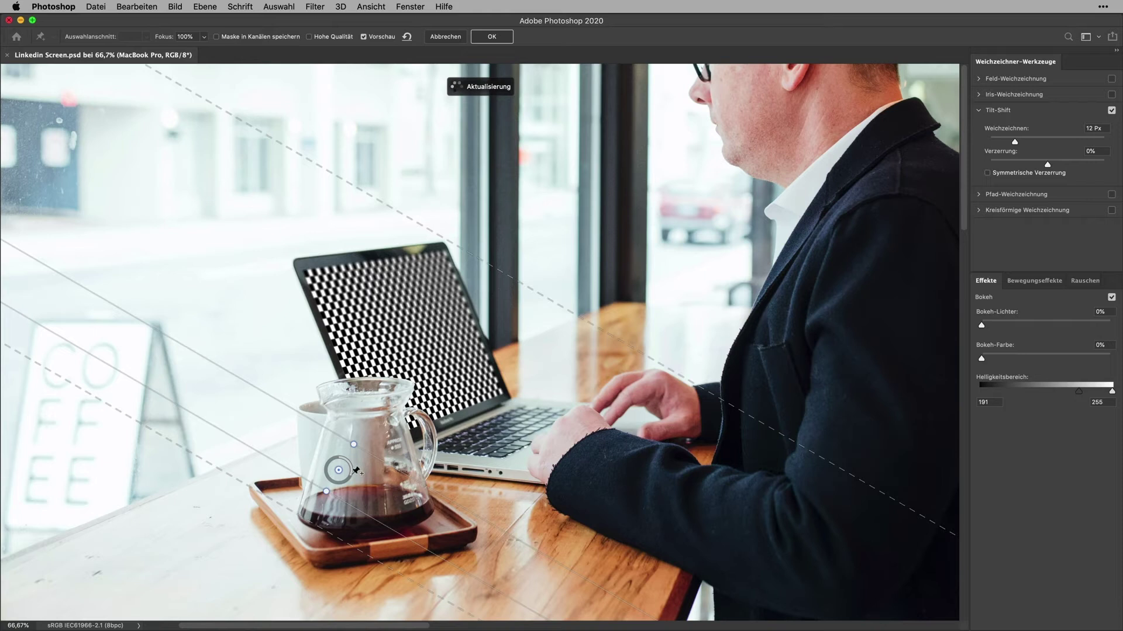
drag(353, 477, 218, 554)
drag(438, 371, 490, 286)
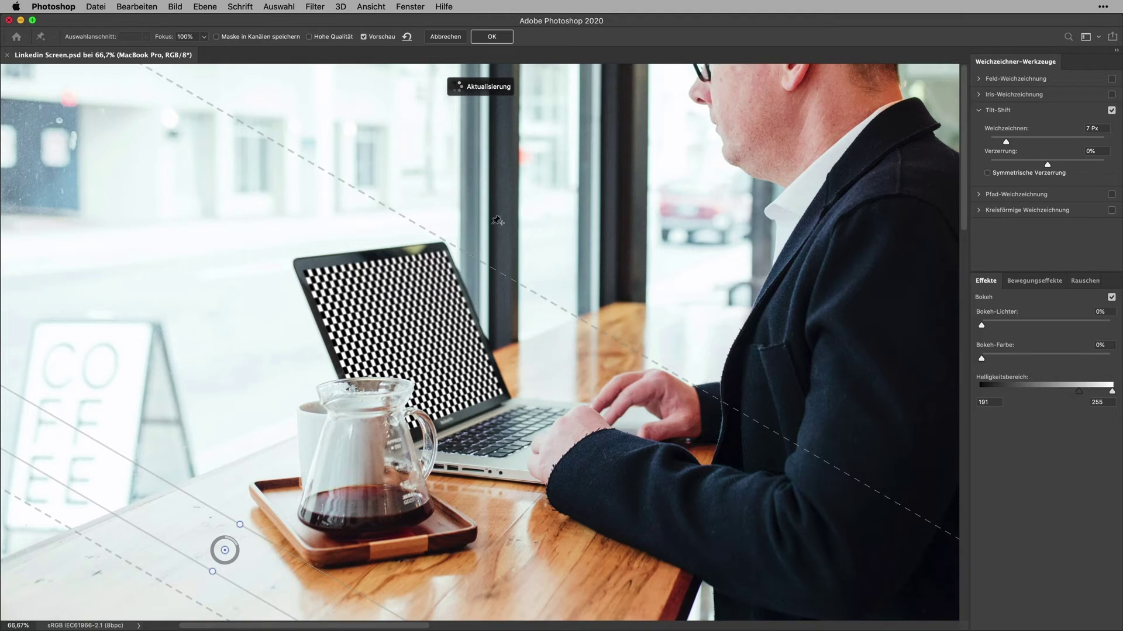
drag(238, 549, 236, 547)
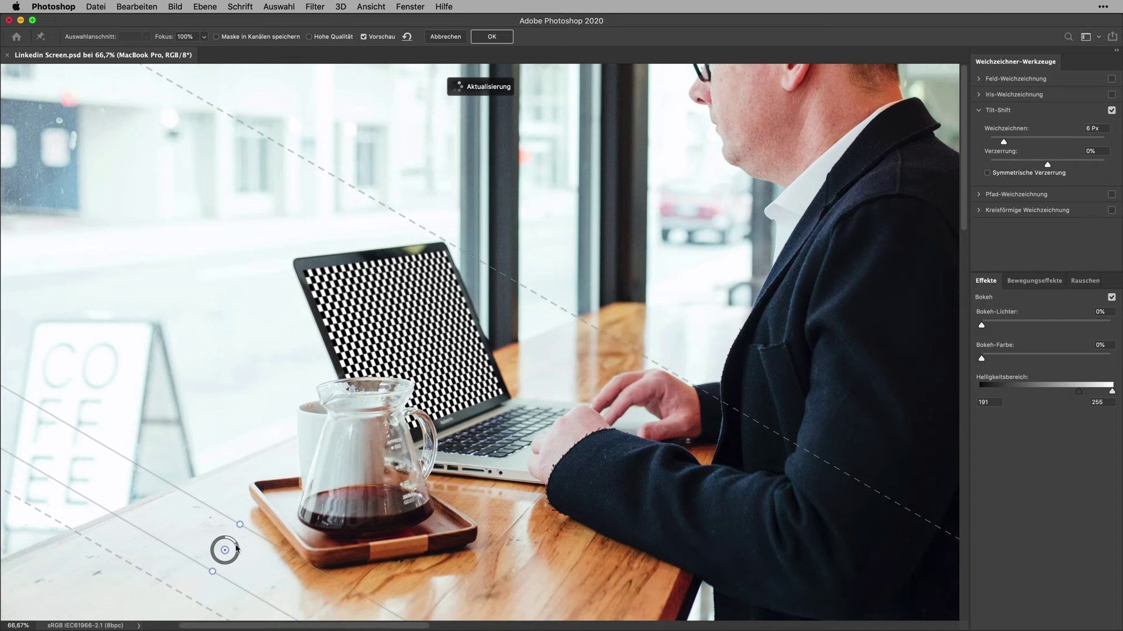
drag(237, 548, 239, 549)
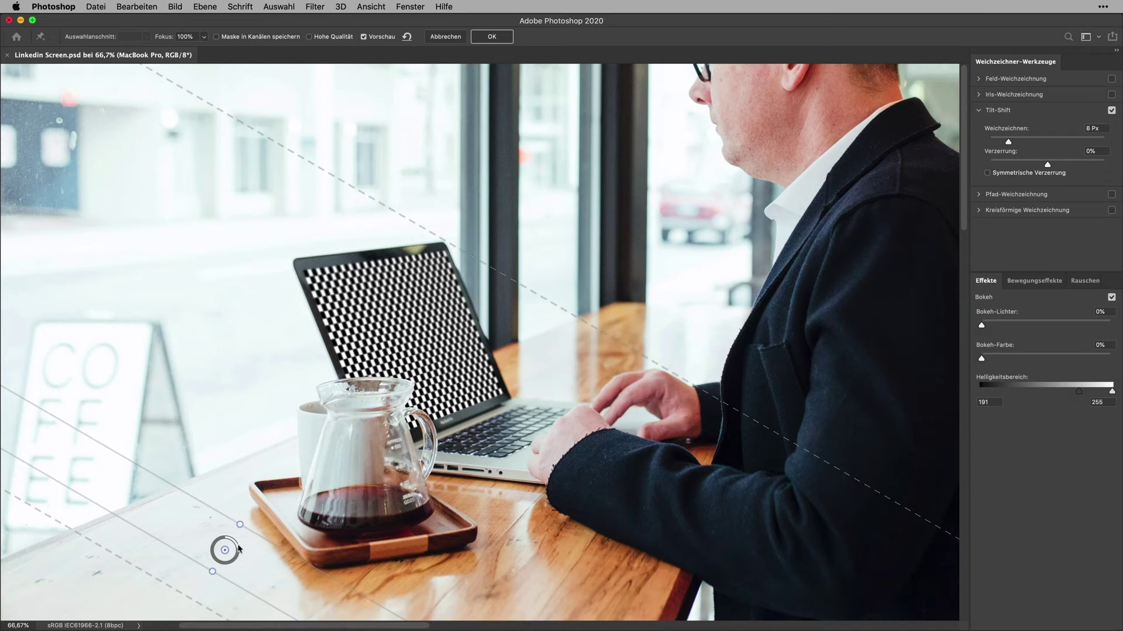
click(501, 41)
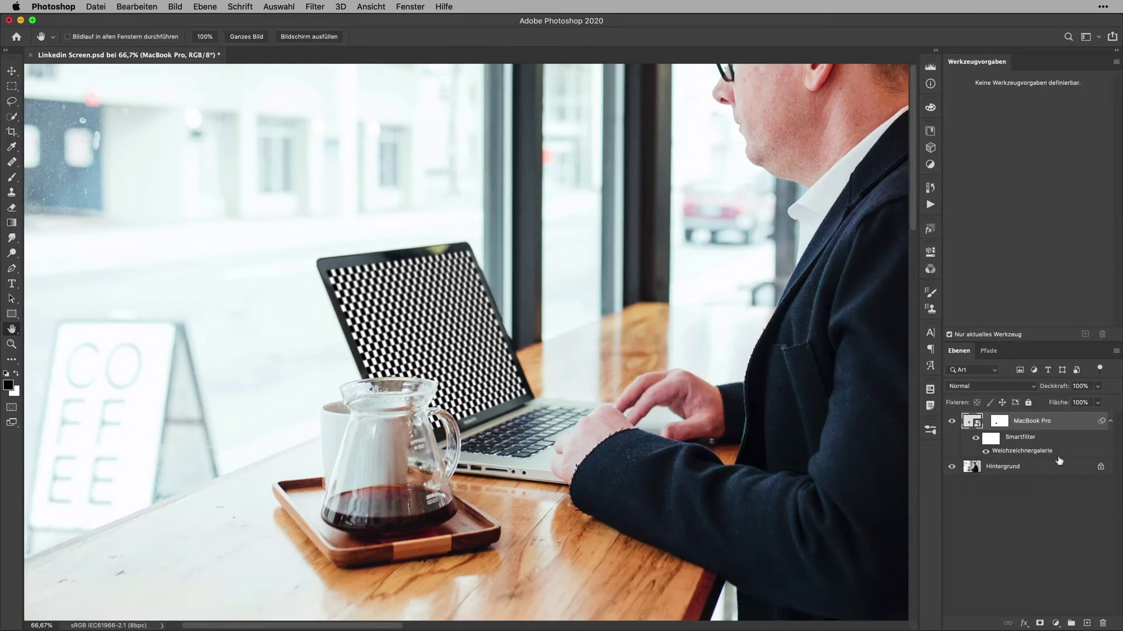
Free-transform the MacBook Pro layer's bottom-left corner onto the laptop, then reapply the blur with Ctrl+F
scroll(460, 365, up, 5)
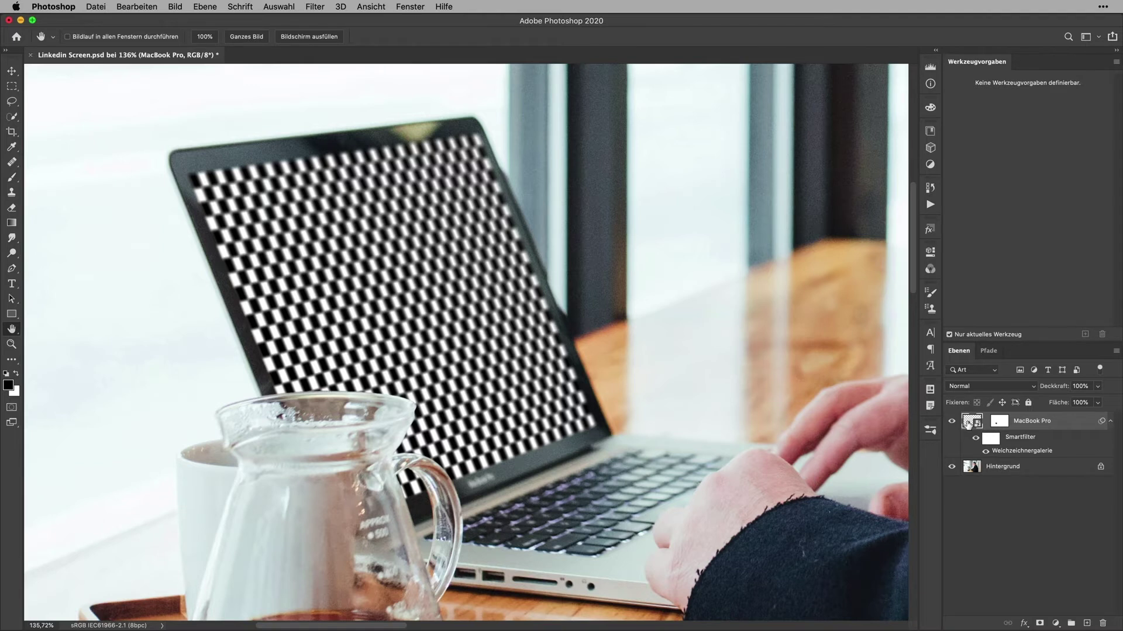
double_click(970, 421)
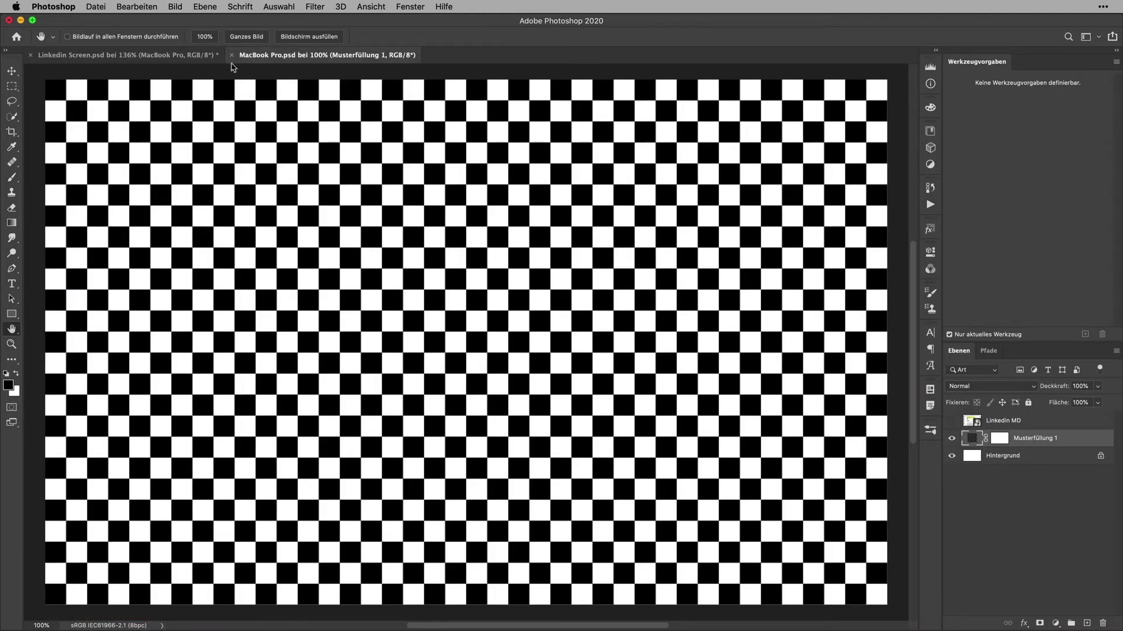
click(231, 55)
key(ctrl+t)
click(654, 244)
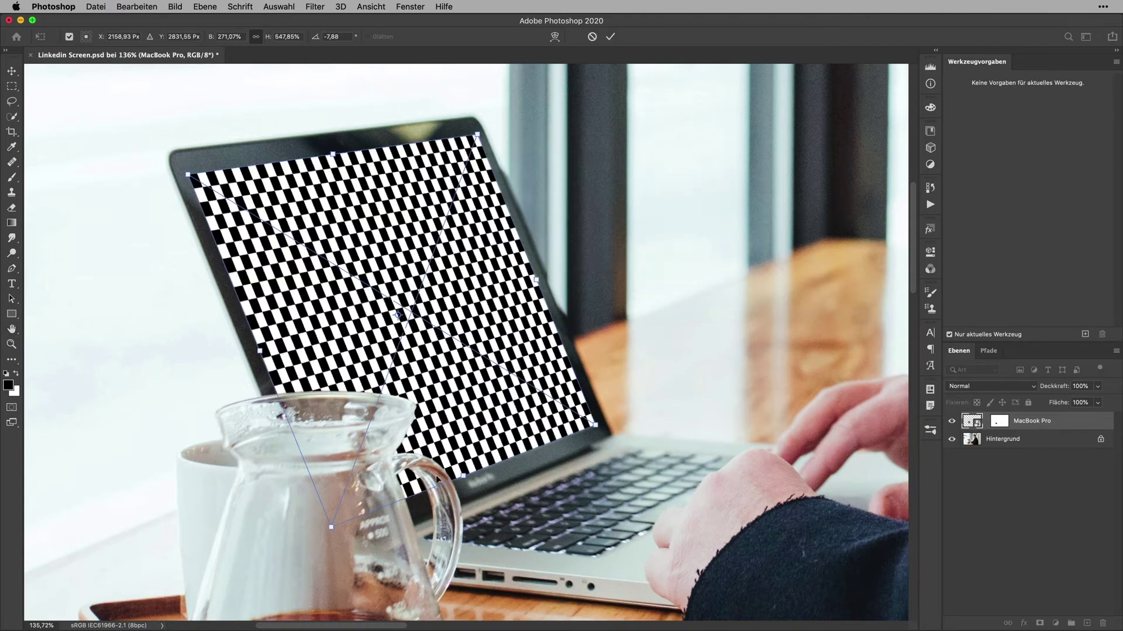
drag(332, 529, 331, 532)
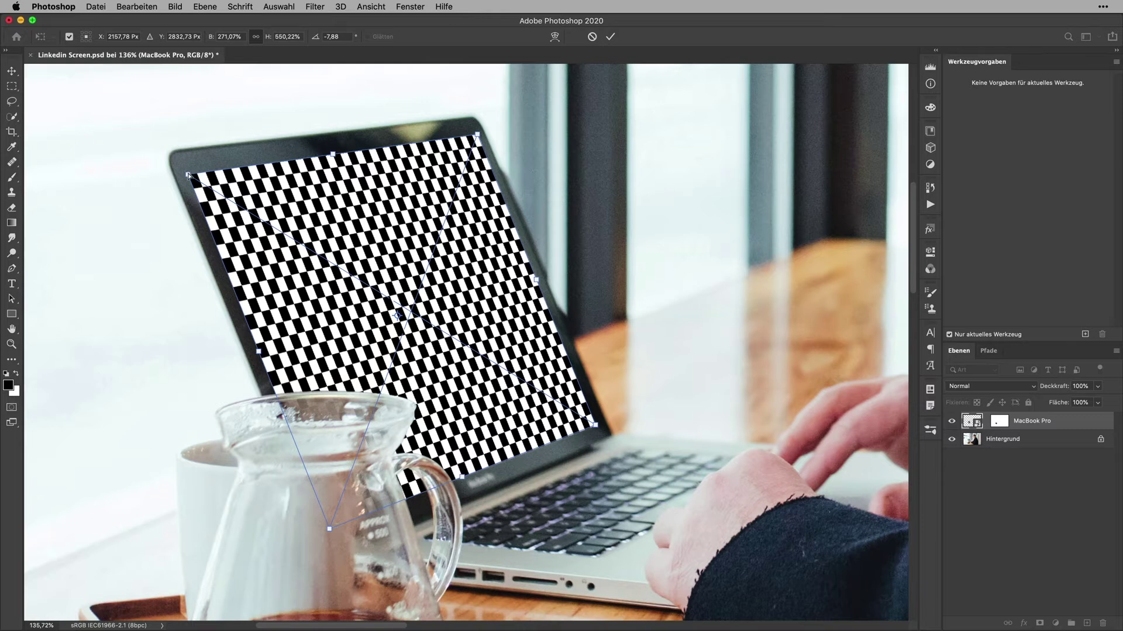
key(Return)
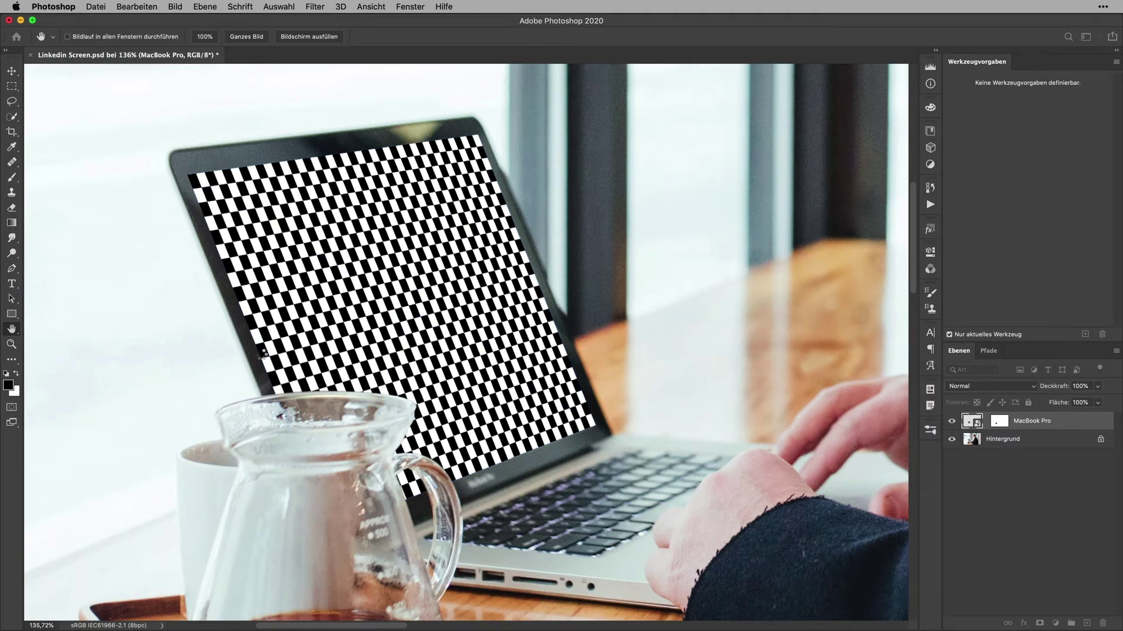
key(ctrl+f)
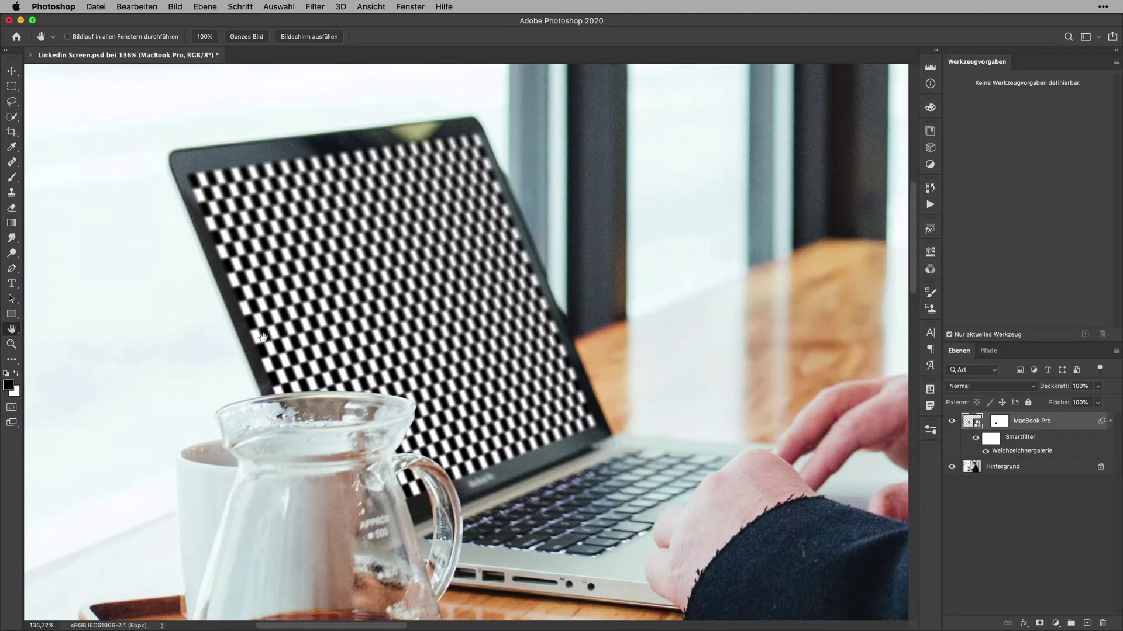
scroll(480, 454, down, 5)
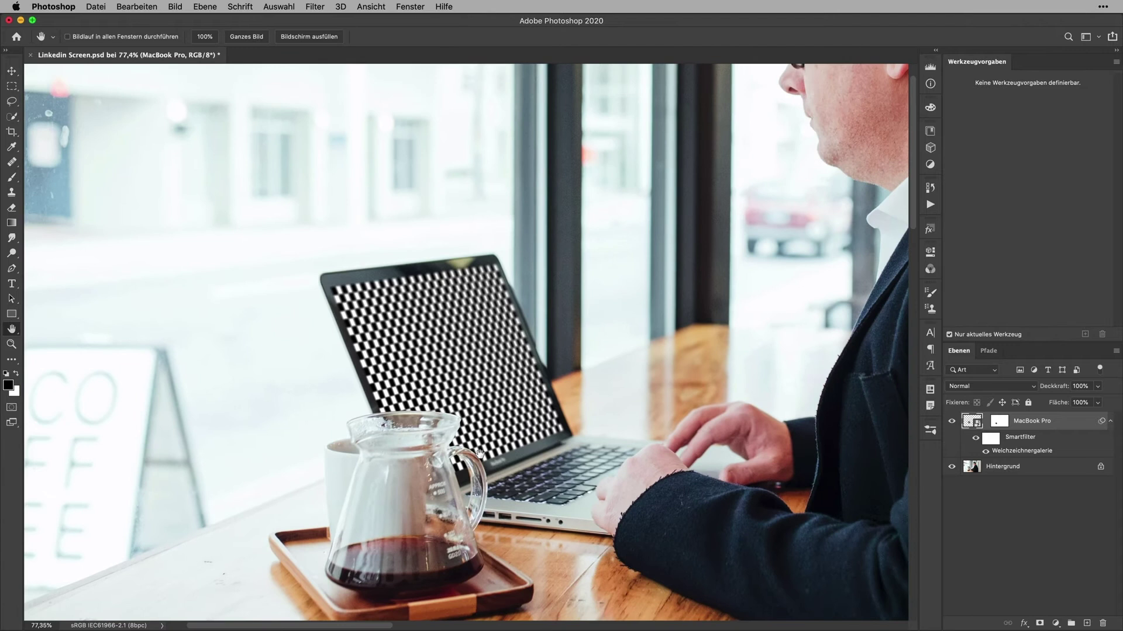
Save the composite document and bring the laptop screen into view
scroll(479, 453, right, 4)
key(ctrl+s)
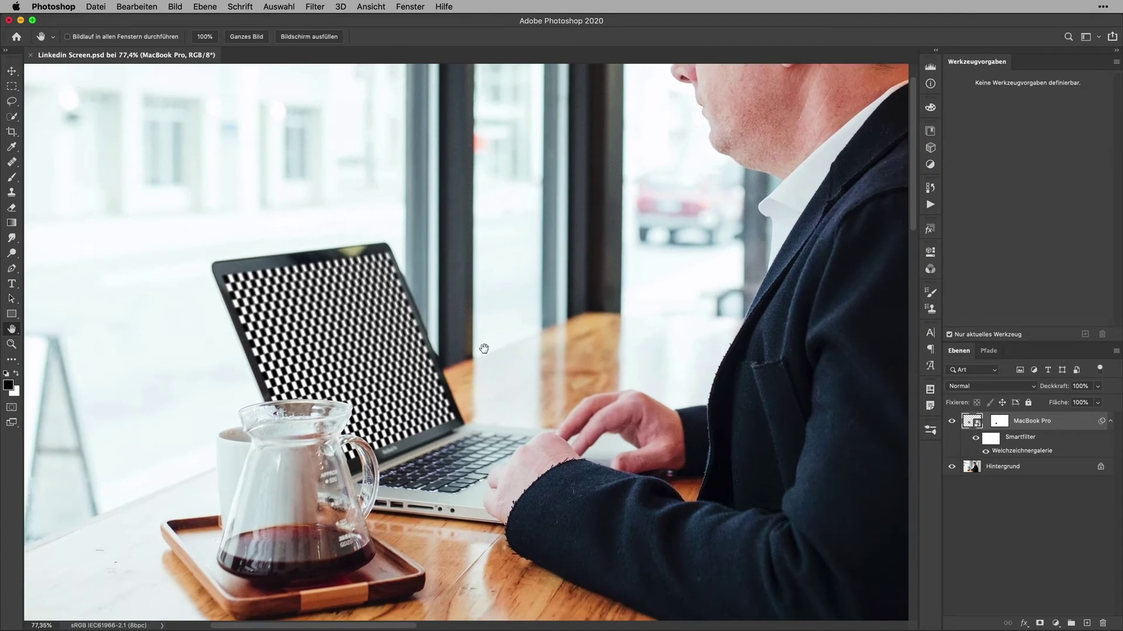
scroll(358, 325, up, 3)
scroll(397, 315, up, 3)
scroll(397, 315, down, 1)
drag(144, 374, 217, 389)
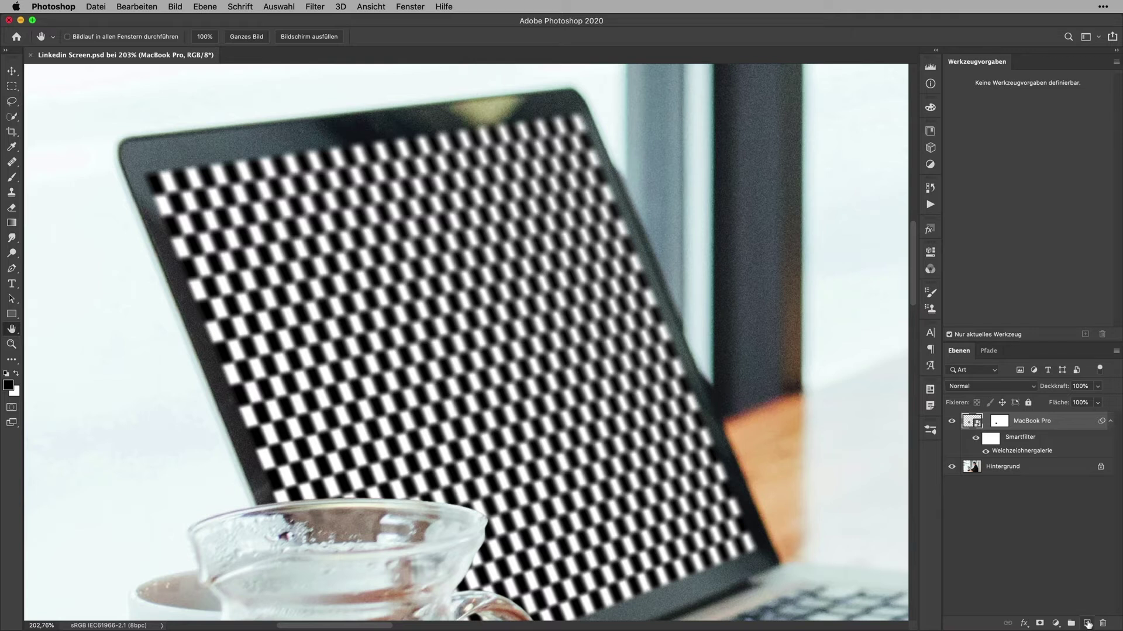
Create a new layer named 'Rauschen' filled with 50 % Grau
alt+click(1087, 624)
text(Rauschen)
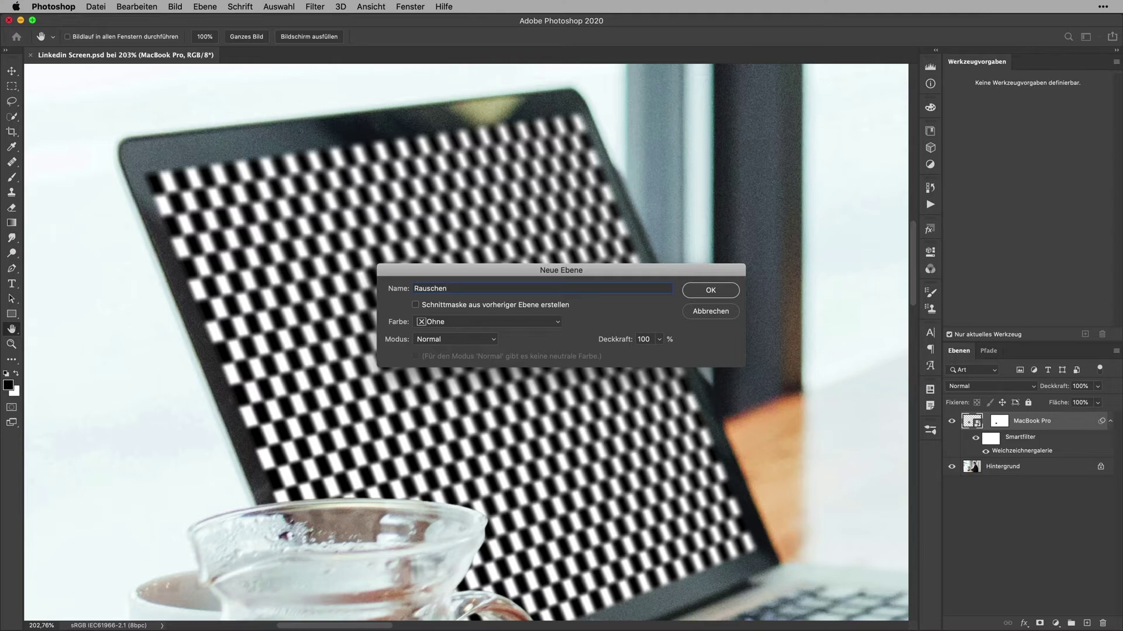
key(Return)
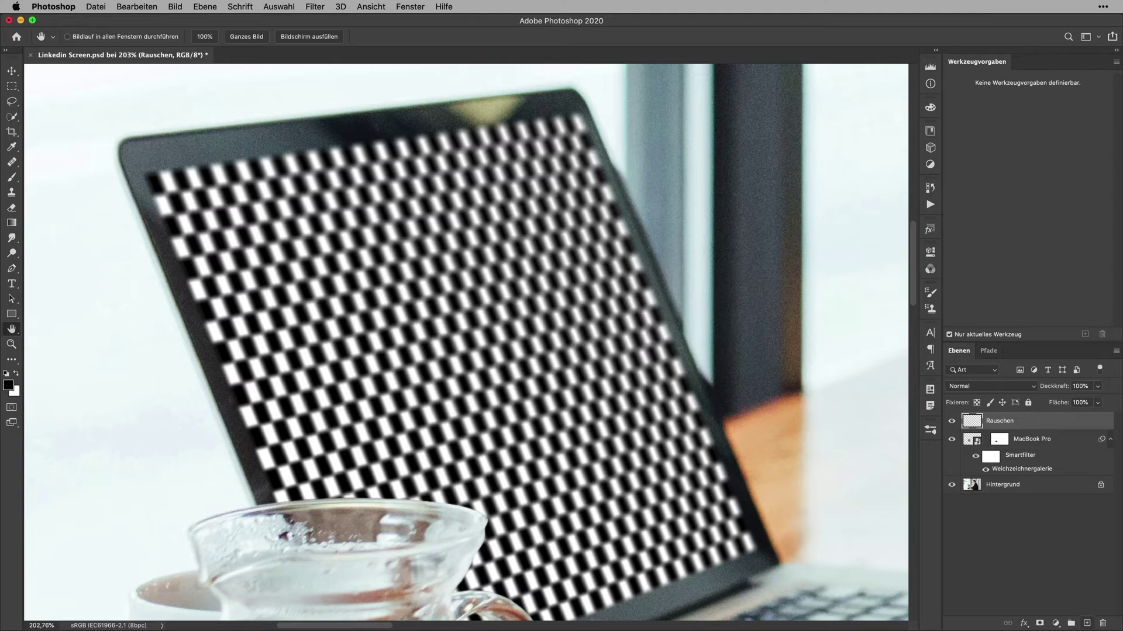
key(shift+F5)
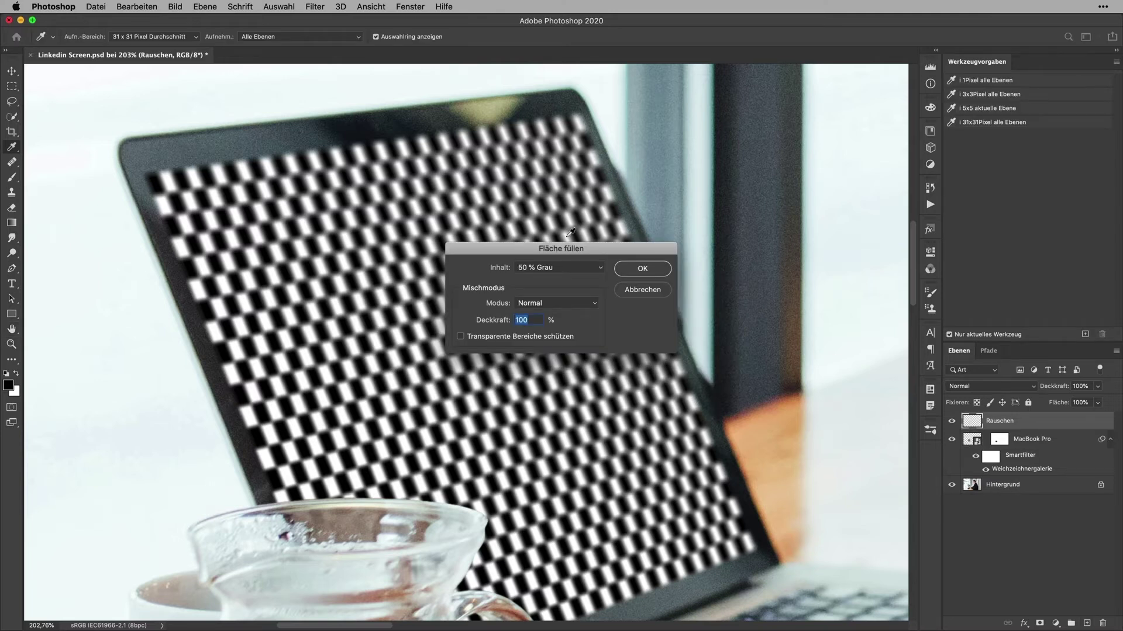
click(561, 267)
click(555, 269)
key(Return)
key(h)
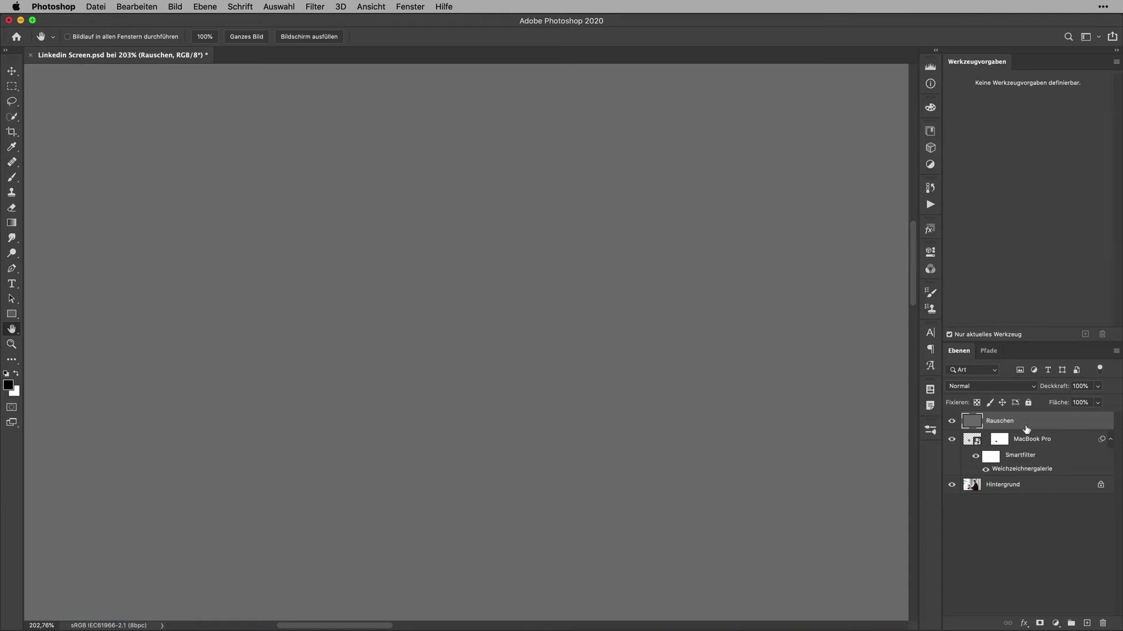
Make Rauschen a smart object clipped to the MacBook Pro layer, blended in Weiches Licht
right_click(1047, 428)
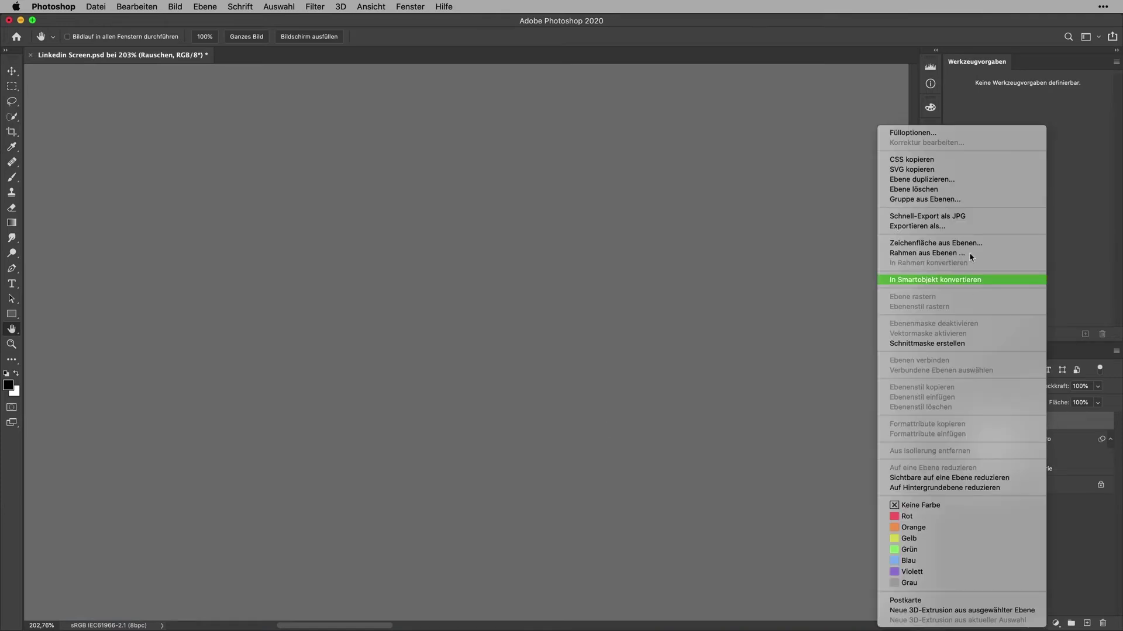
click(973, 282)
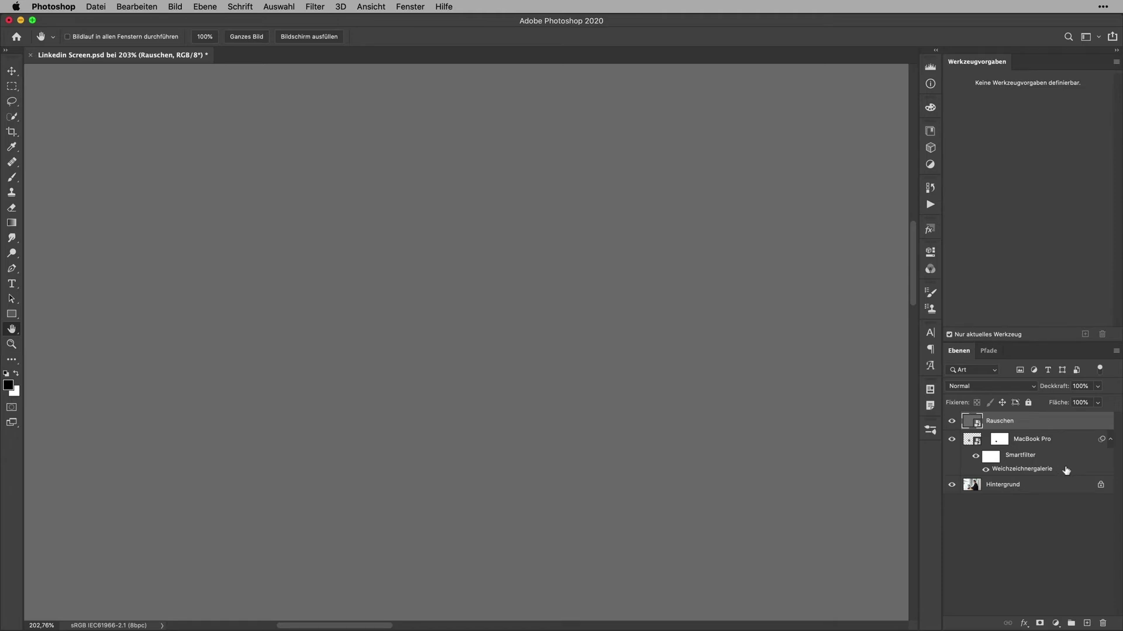
alt+click(997, 431)
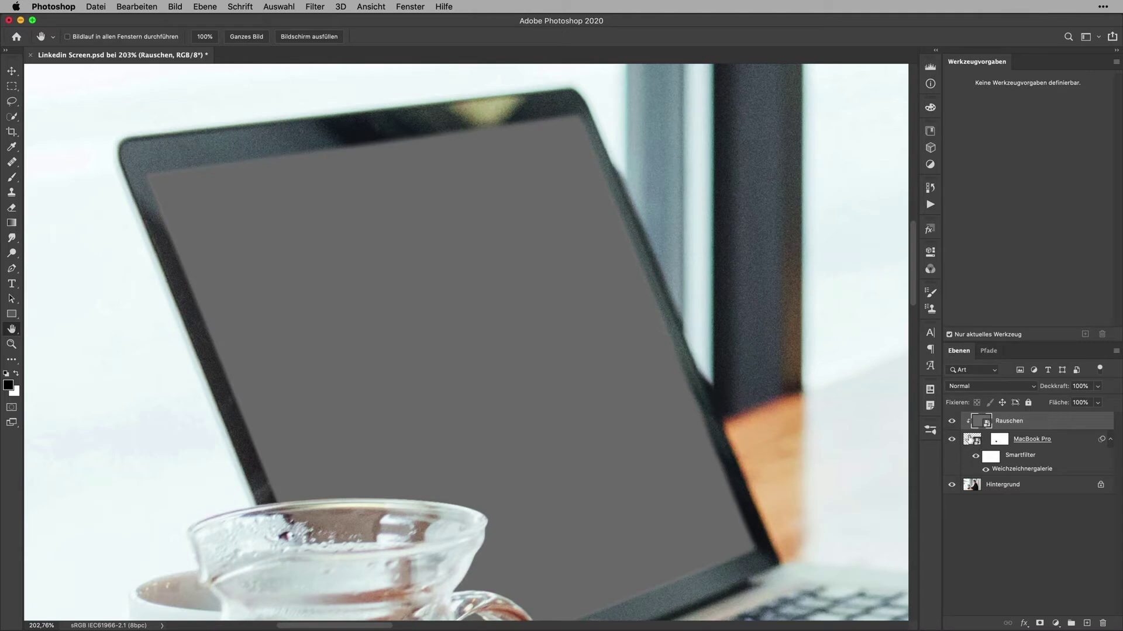
click(1009, 387)
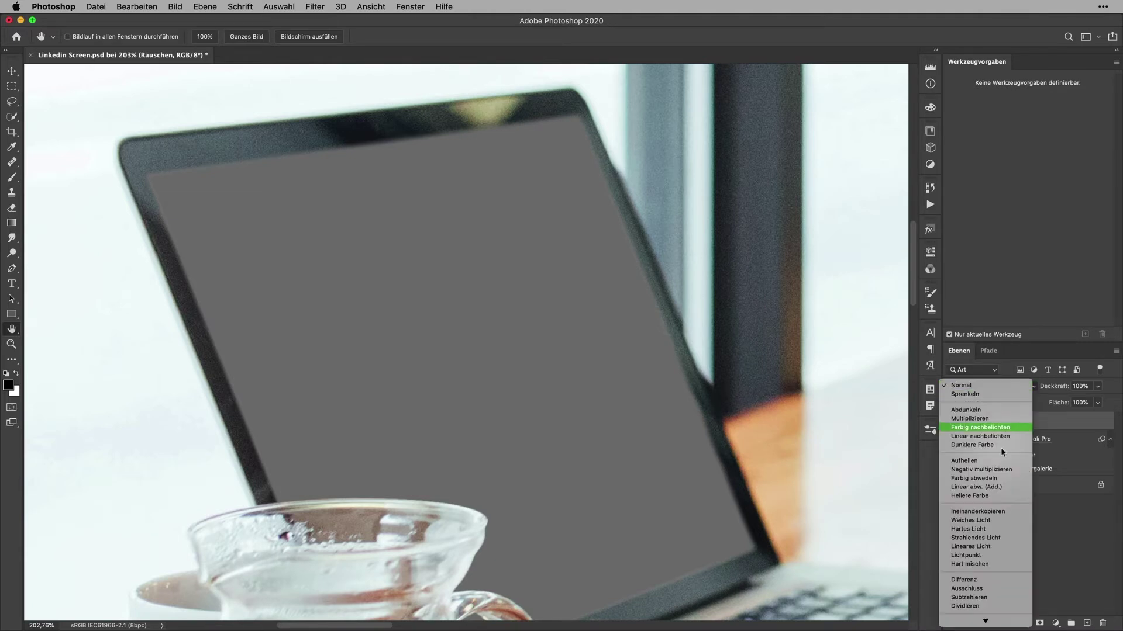
click(991, 520)
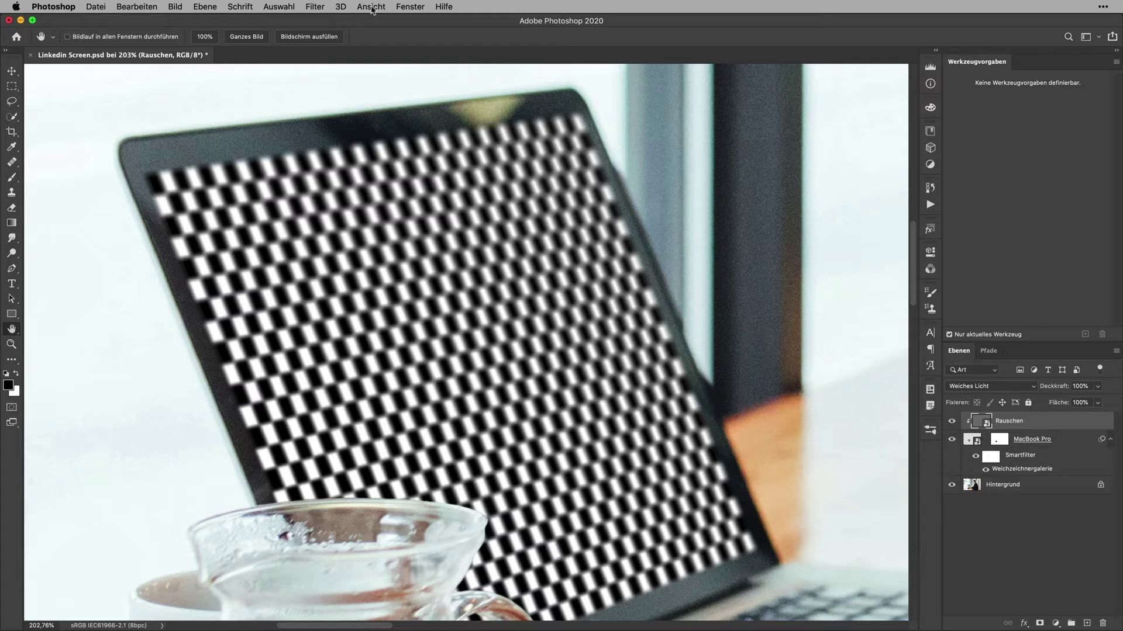
Apply Rauschen hinzufügen at about 26% Stärke, Gaussian and monochromatic, to the Rauschen layer
click(315, 7)
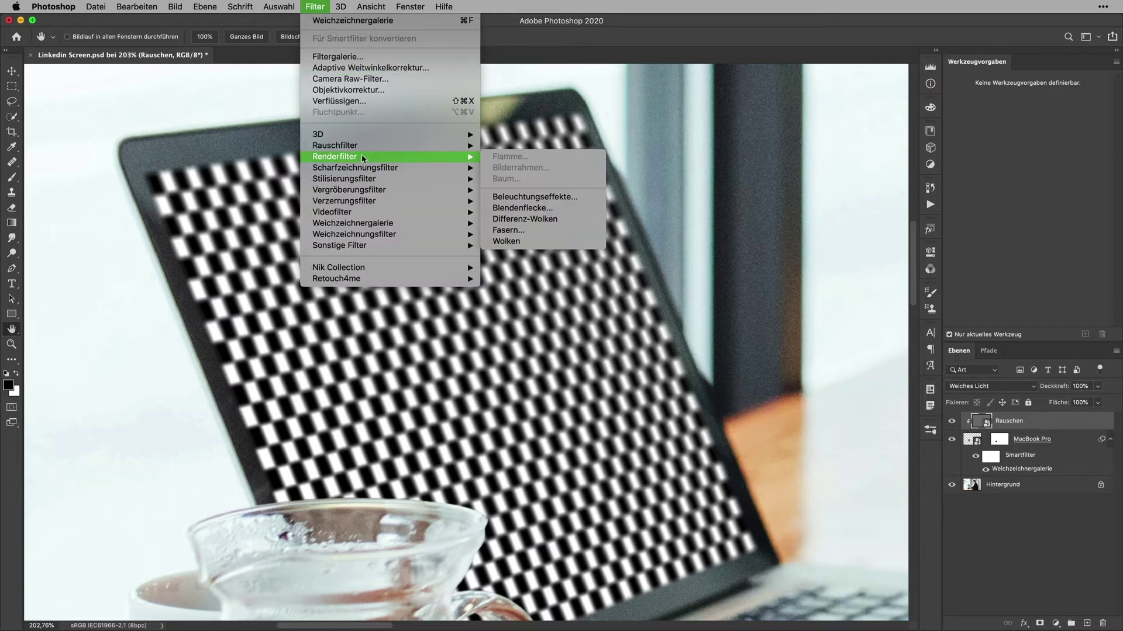
mouse_move(335, 145)
click(573, 168)
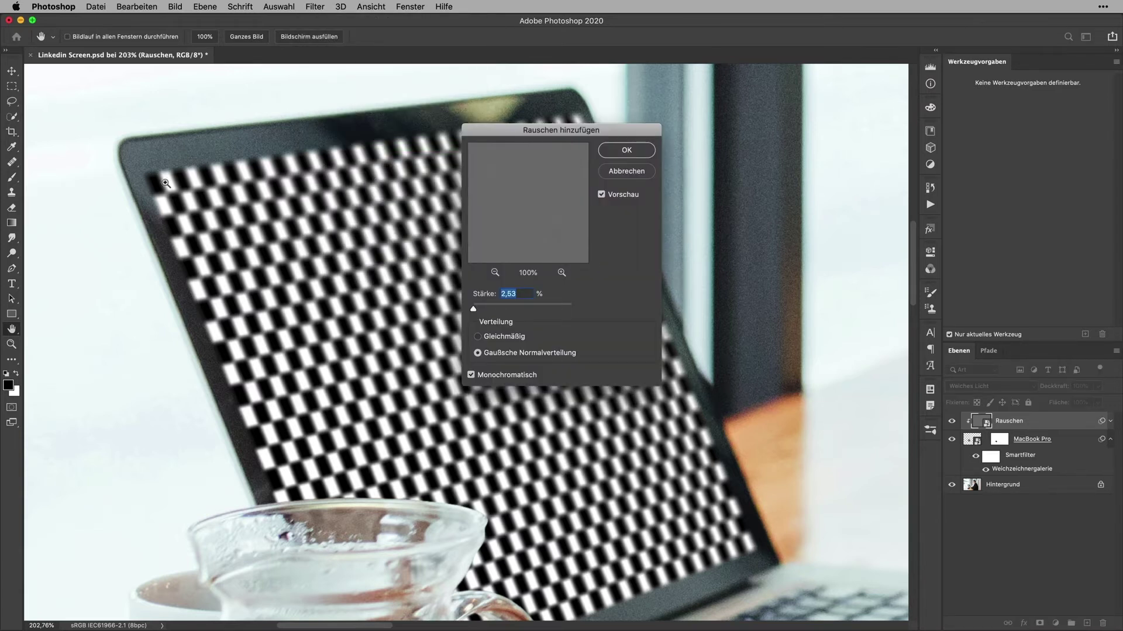
scroll(244, 167, up, 3)
scroll(245, 166, up, 3)
scroll(244, 167, up, 3)
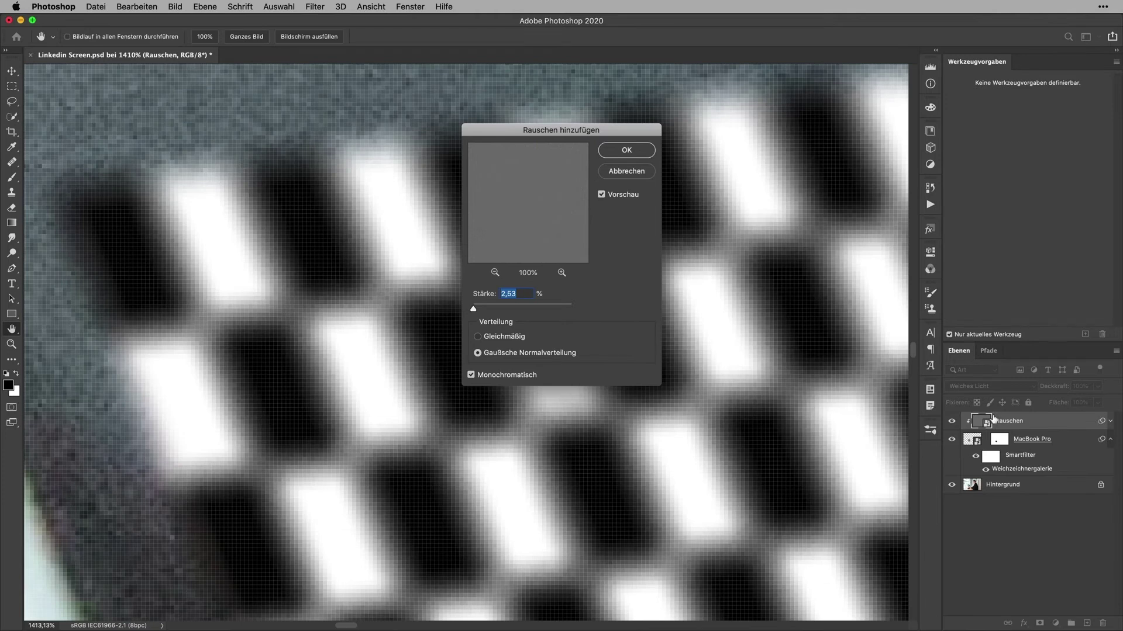
scroll(283, 438, down, 3)
scroll(223, 448, down, 3)
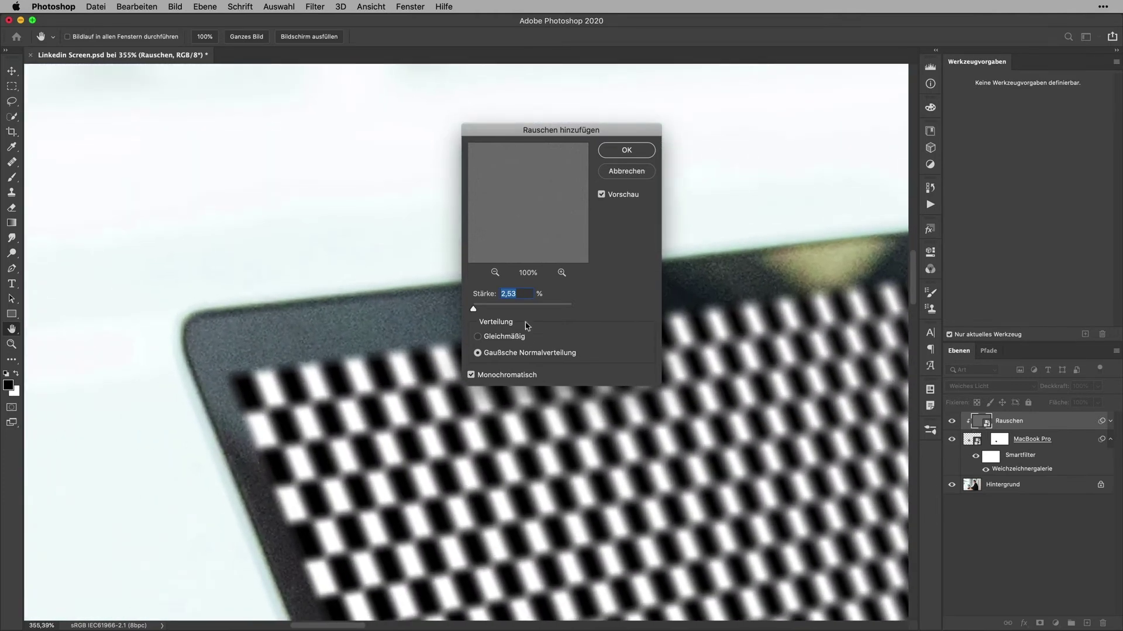
drag(477, 310, 482, 310)
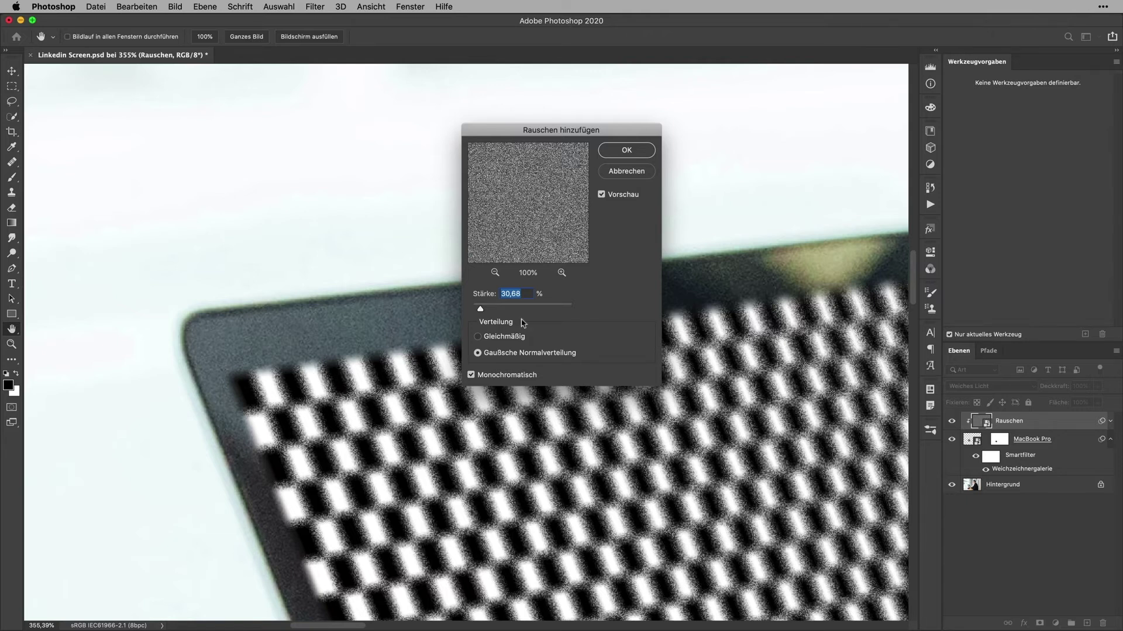
drag(480, 309, 478, 310)
drag(479, 310, 482, 310)
click(626, 151)
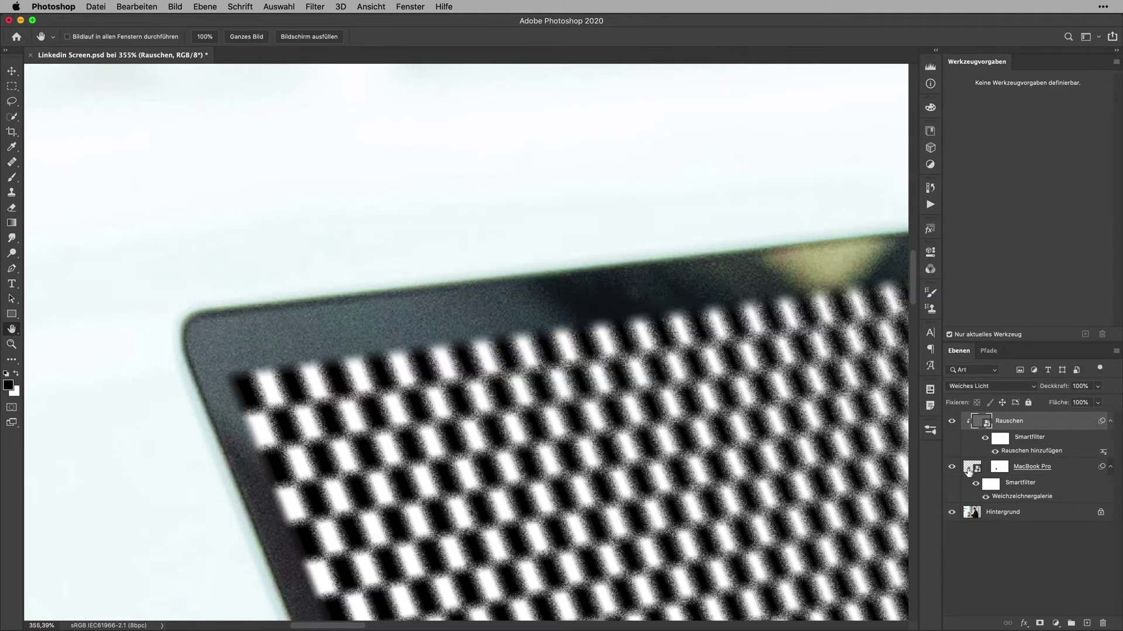
double_click(969, 468)
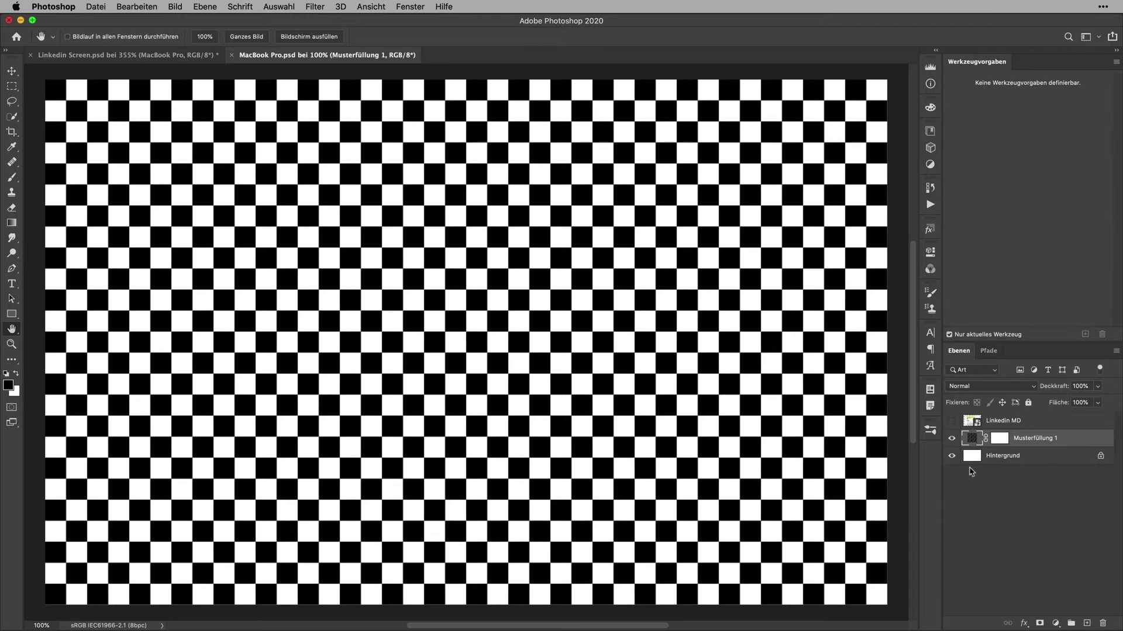
Add a Gradationskurven layer raising blacks and lowering whites to grey the checkerboard, then save
click(1055, 623)
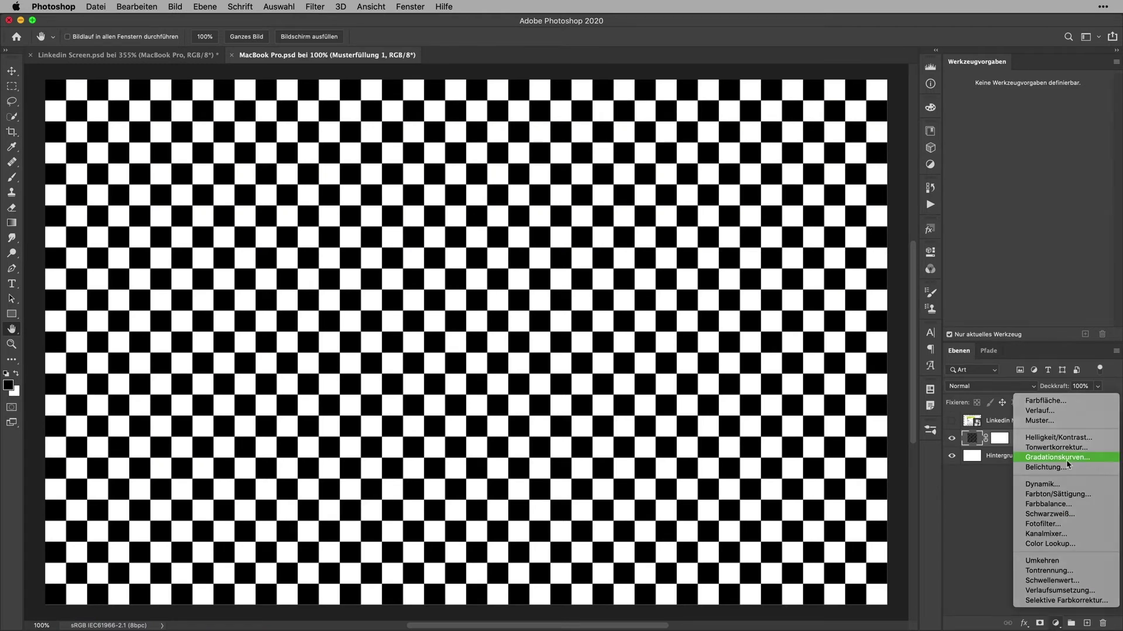
click(1065, 460)
drag(896, 316, 895, 363)
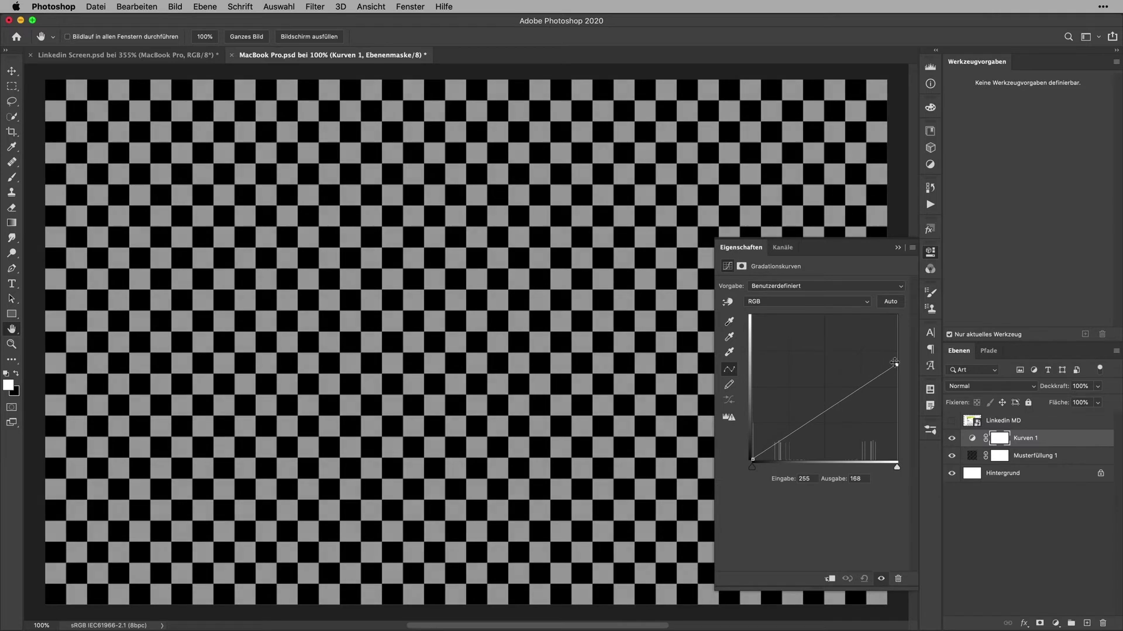
drag(753, 460, 753, 422)
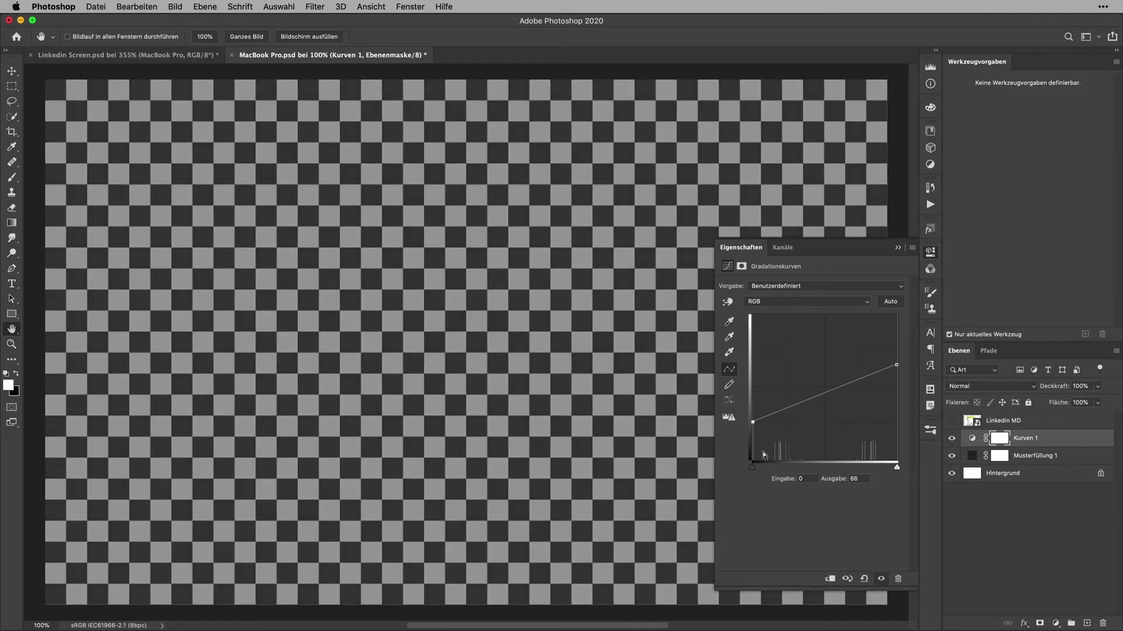
drag(753, 424, 748, 411)
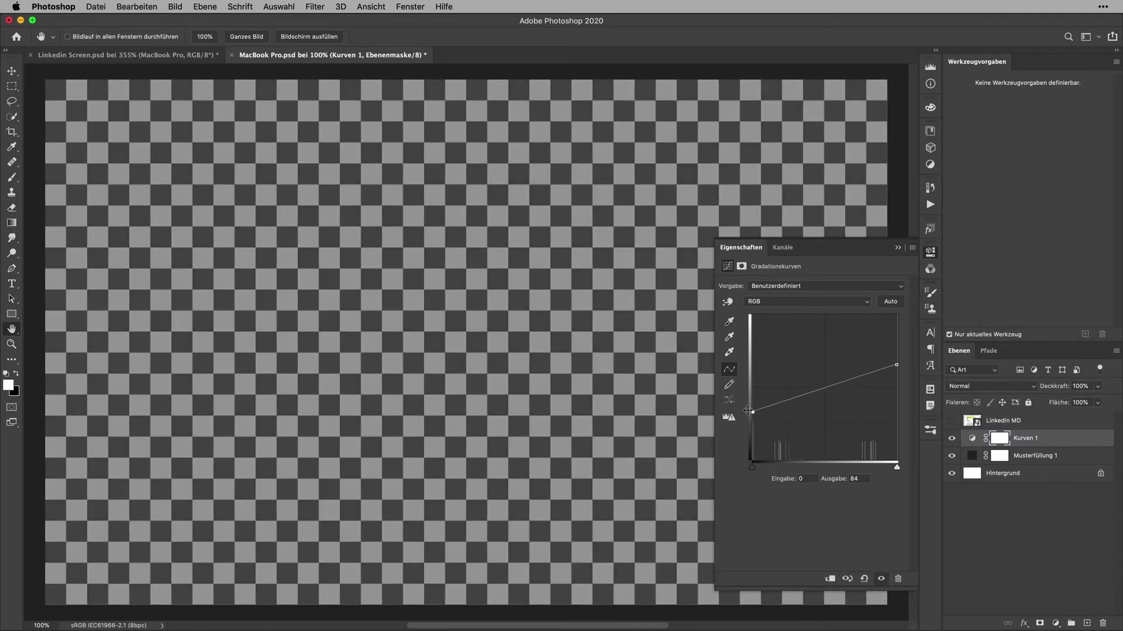
drag(894, 366, 904, 384)
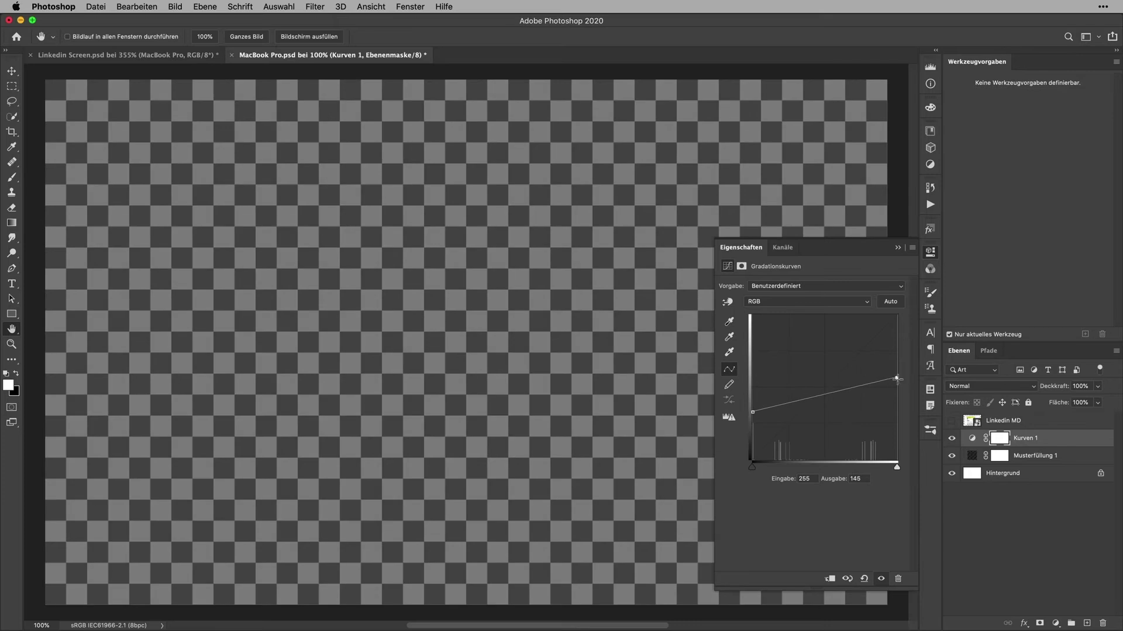
click(930, 252)
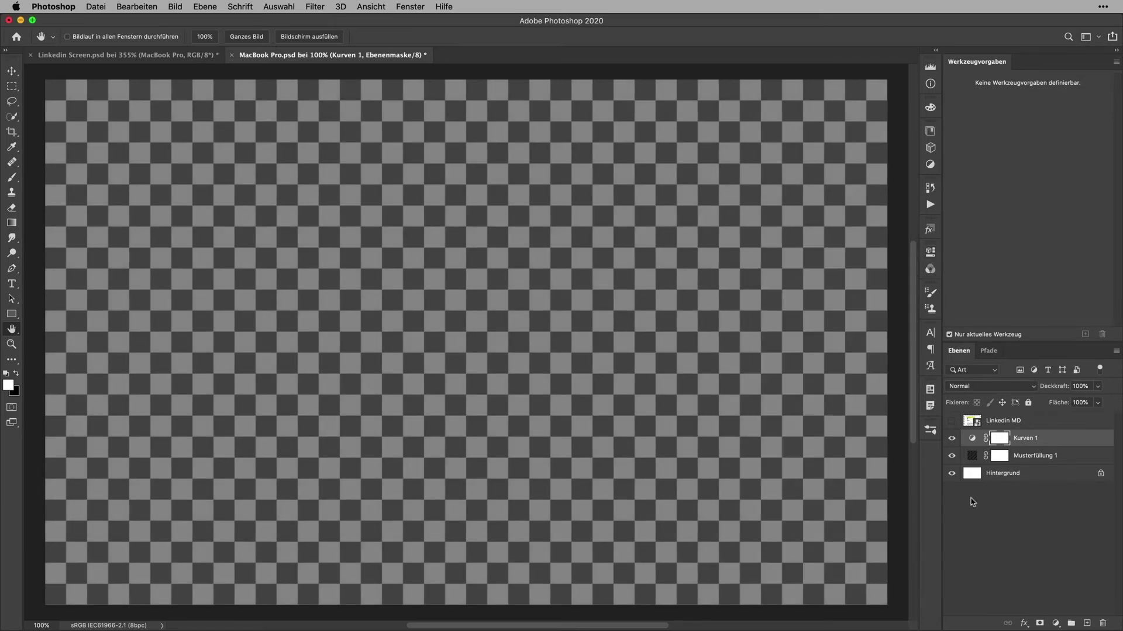
key(ctrl+s)
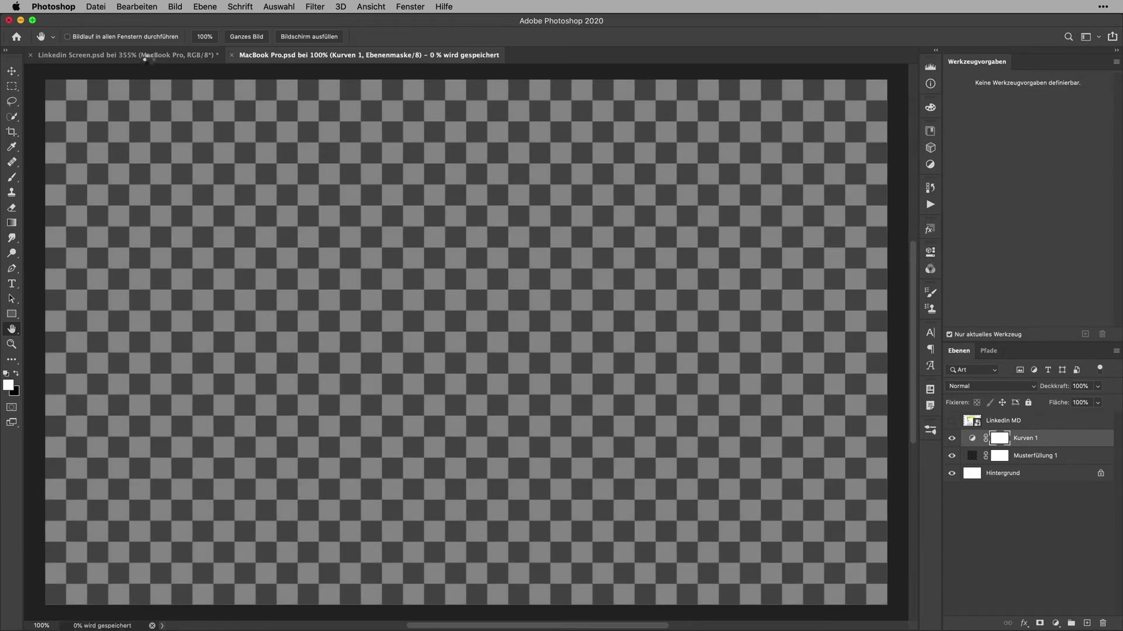
click(150, 55)
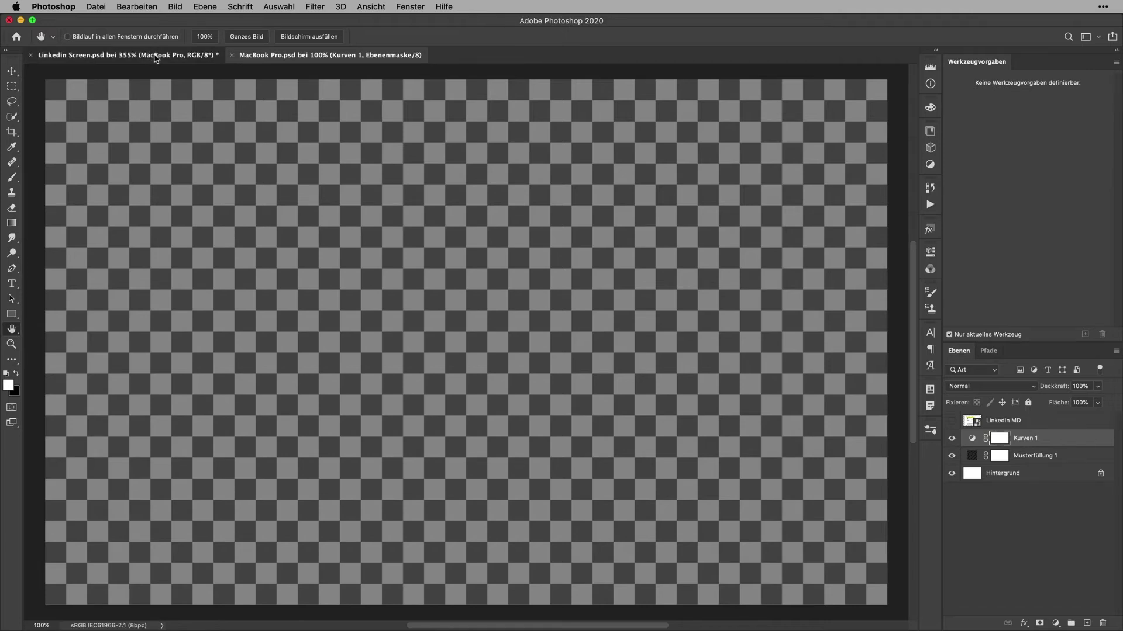
Reopen the Rauschen layer's Add Noise filter and lower Stärke to about 12% (11,86%)
drag(531, 526, 429, 422)
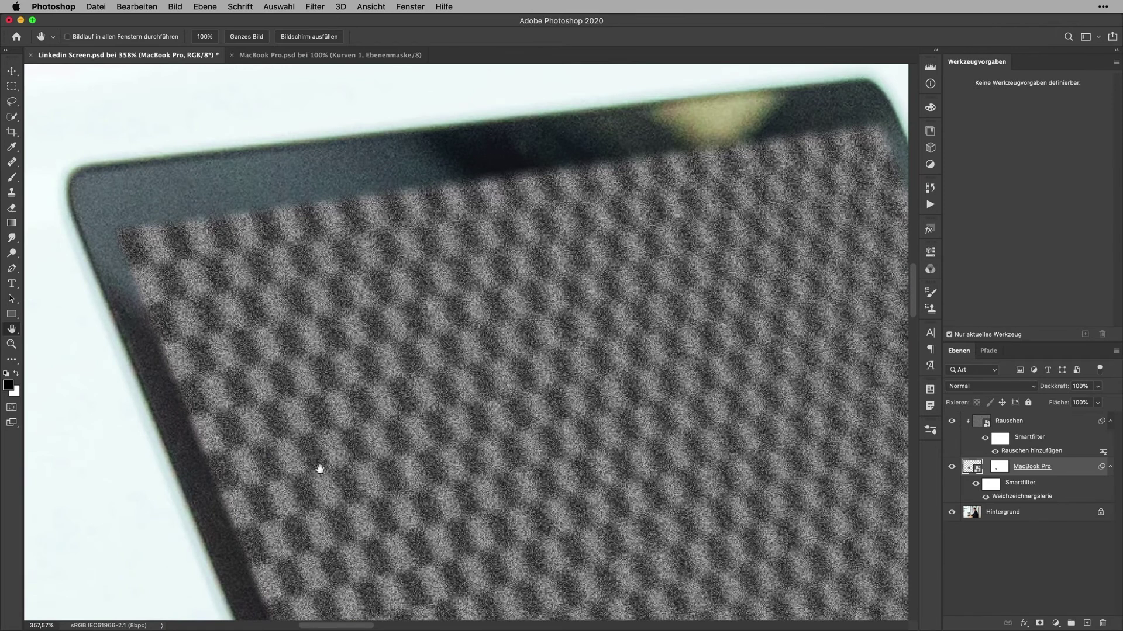
click(983, 424)
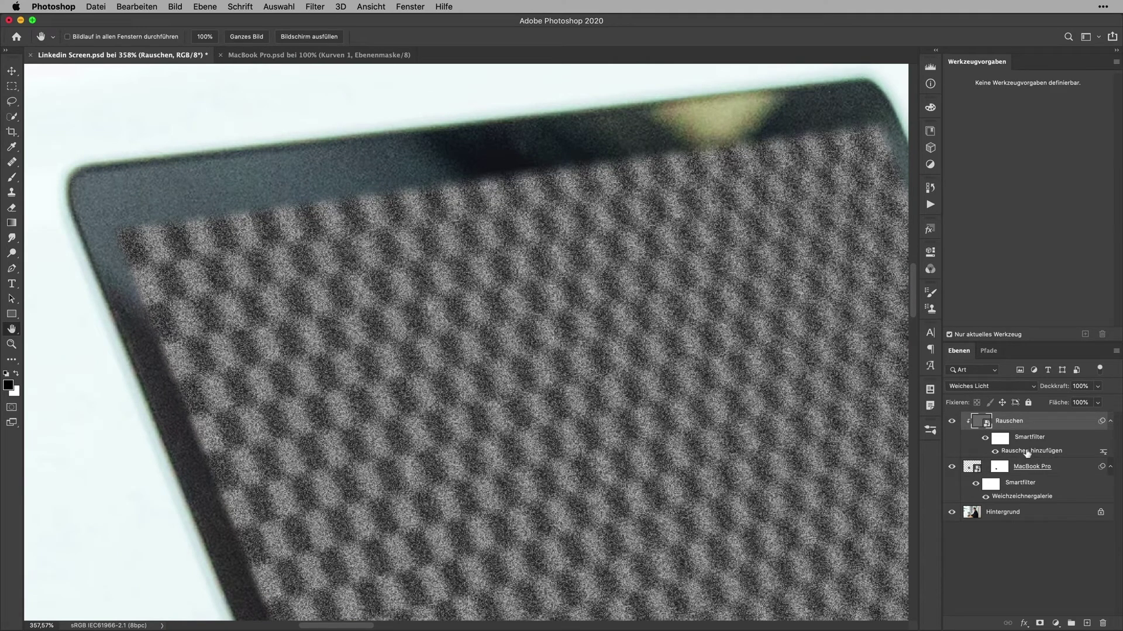
double_click(1031, 452)
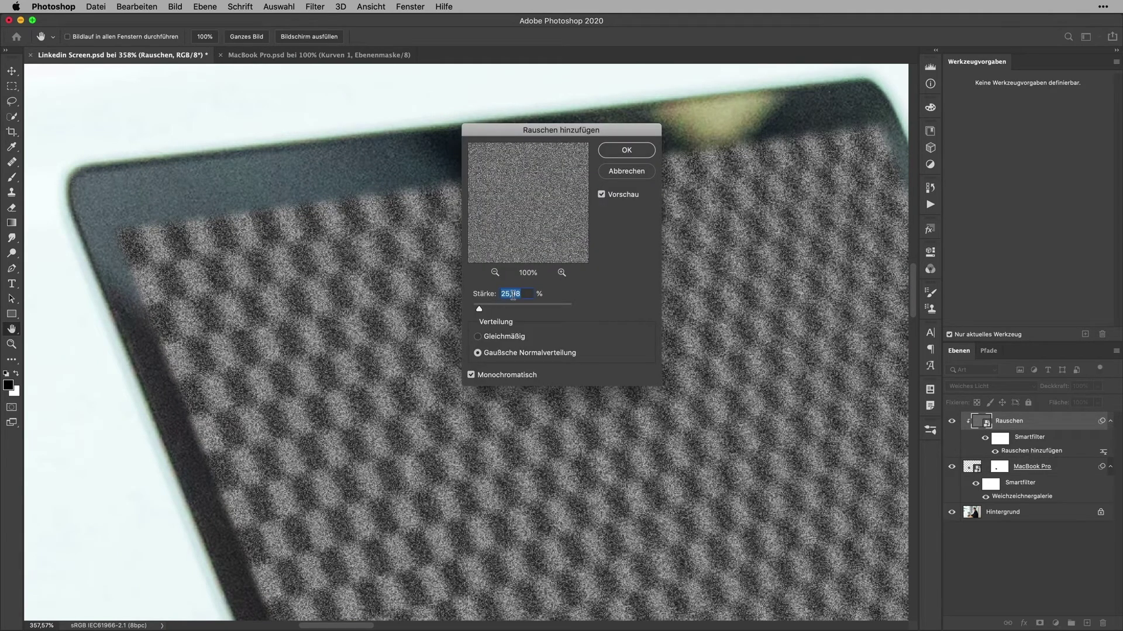
text(10)
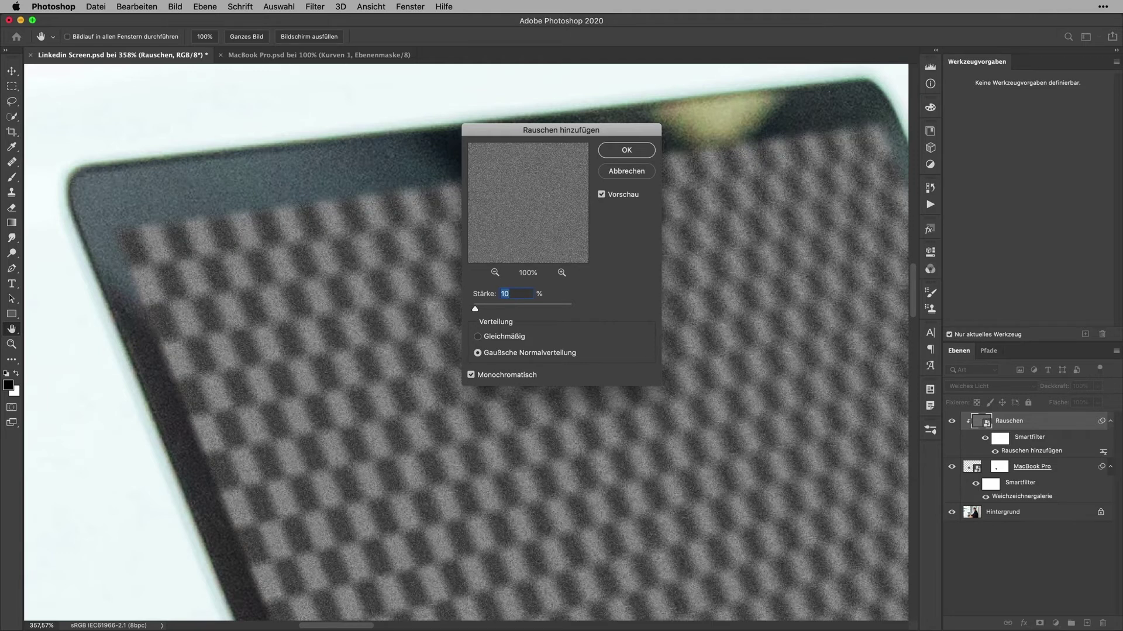
scroll(553, 307, up, 1)
drag(484, 311, 475, 313)
click(635, 155)
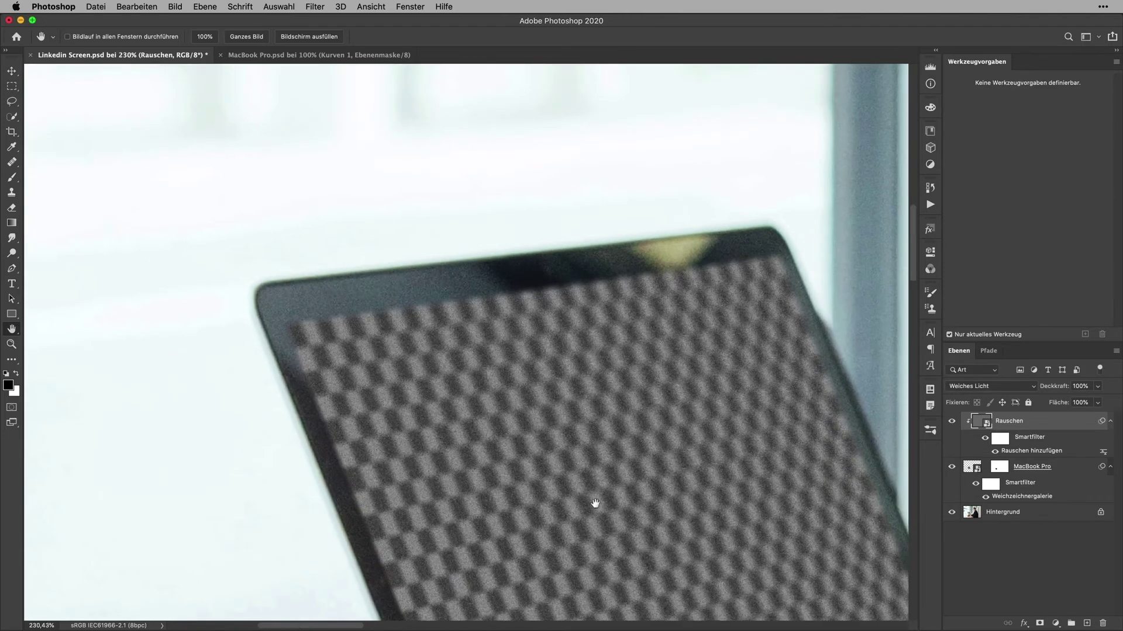
drag(599, 491, 487, 407)
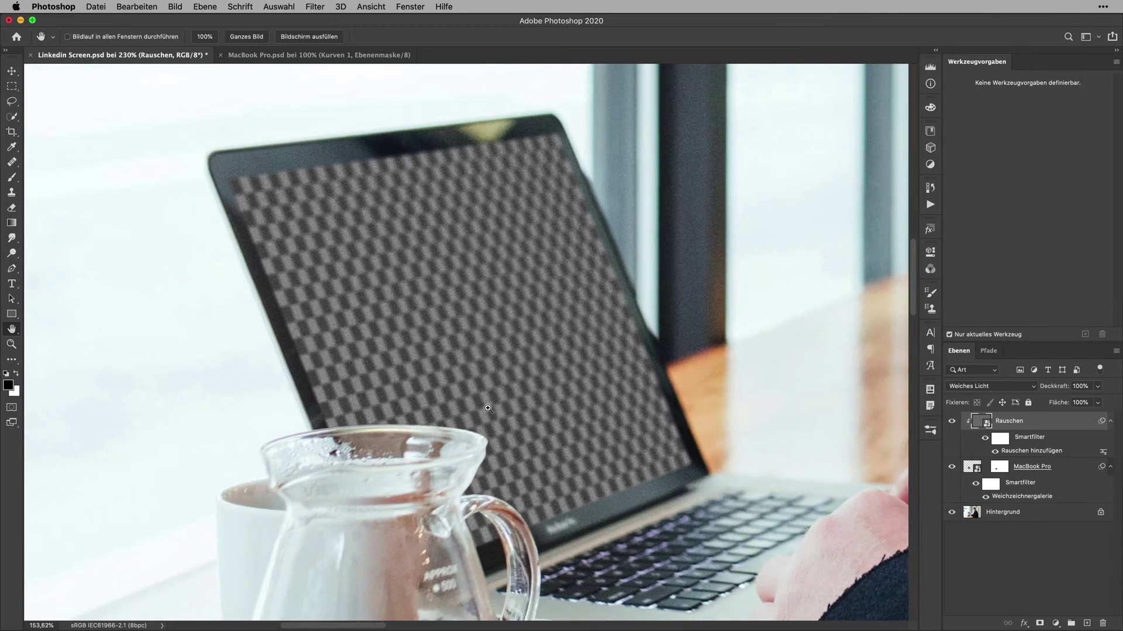
Toggle Rauschen and the checkerboard to compare, then show Linkedin MD in MacBook Pro.psd
click(951, 422)
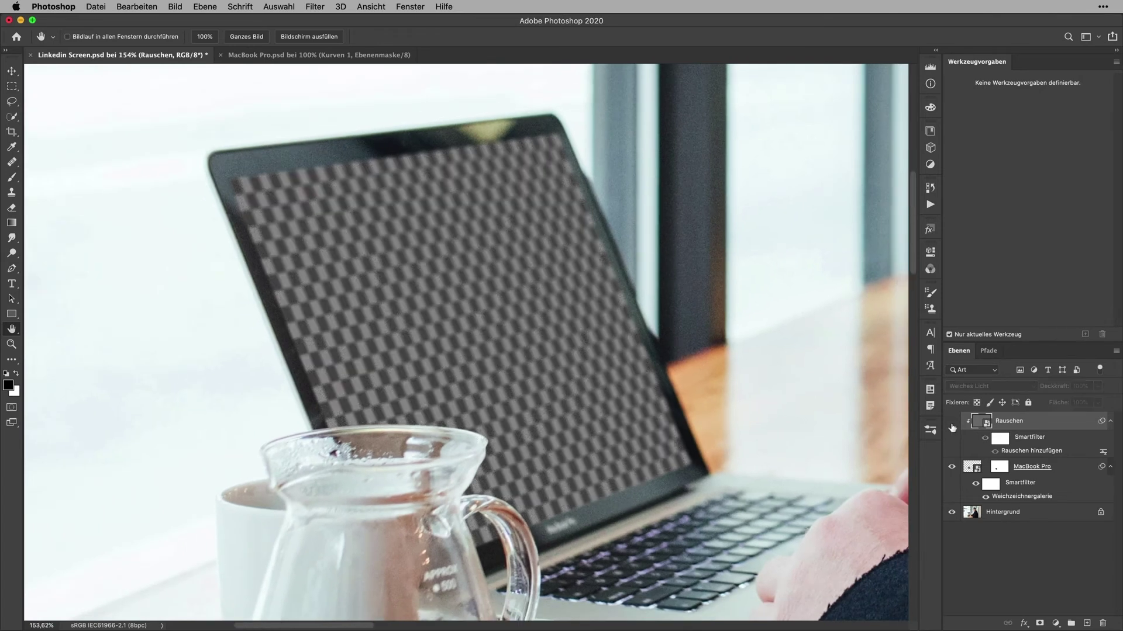
click(952, 421)
click(951, 467)
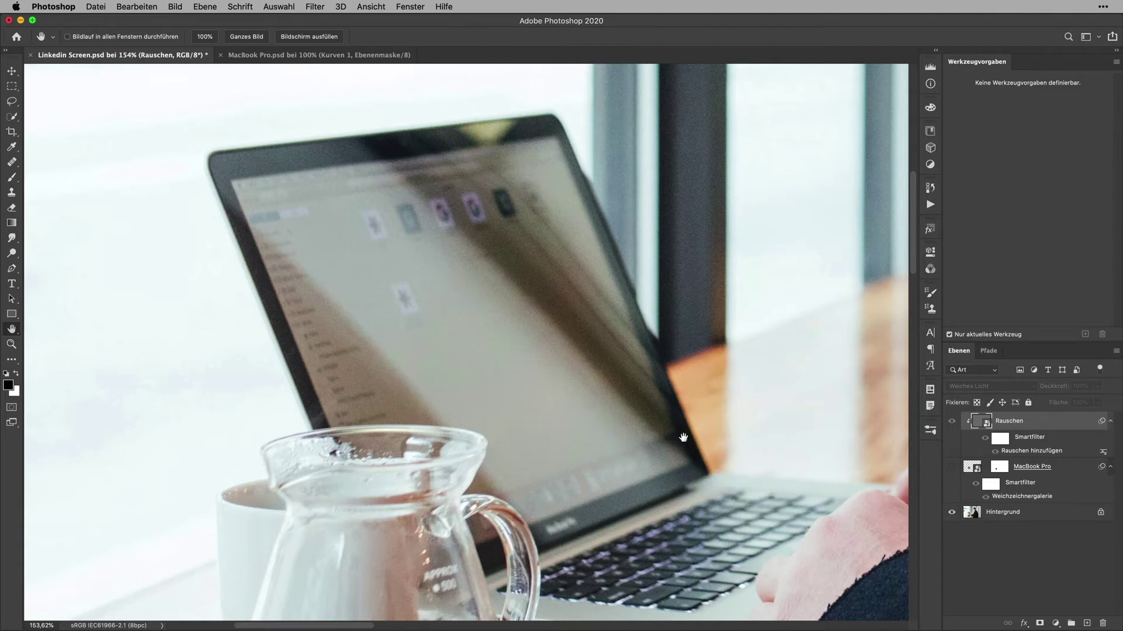
click(951, 466)
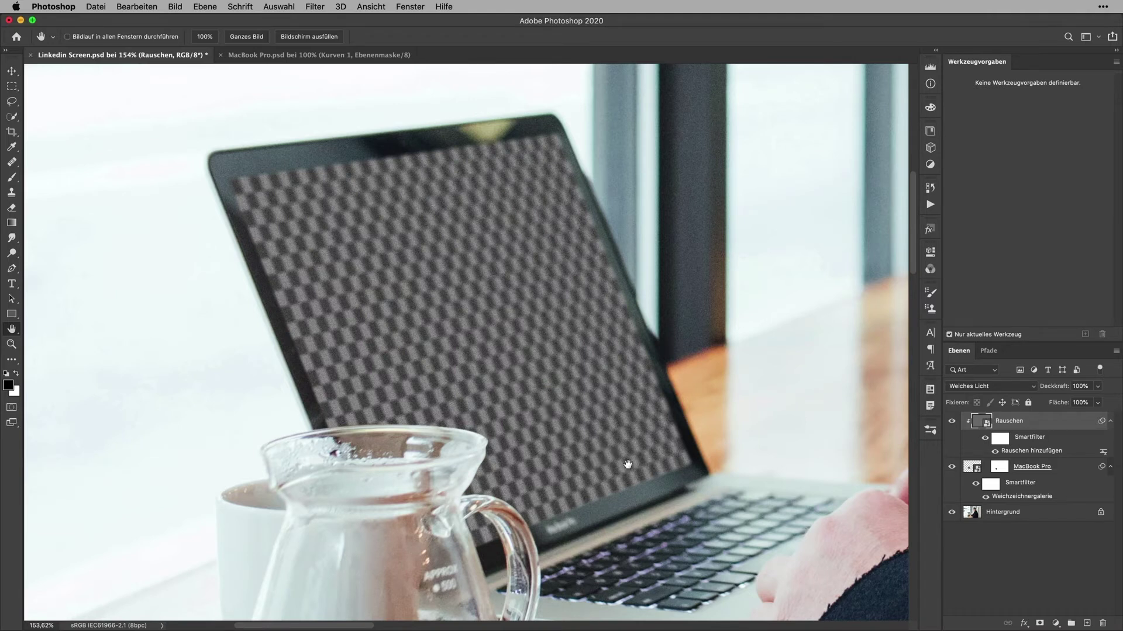
click(346, 55)
click(951, 421)
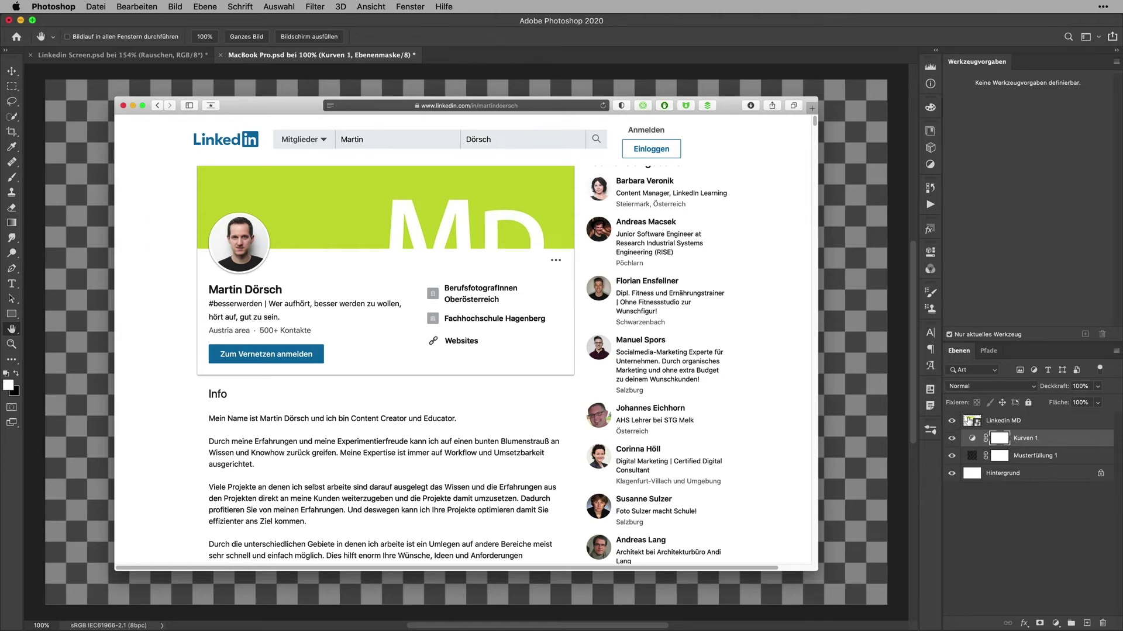
Add a curves adjustment layer above Linkedin MD named 'Monitor gesamt'
click(970, 420)
click(1056, 624)
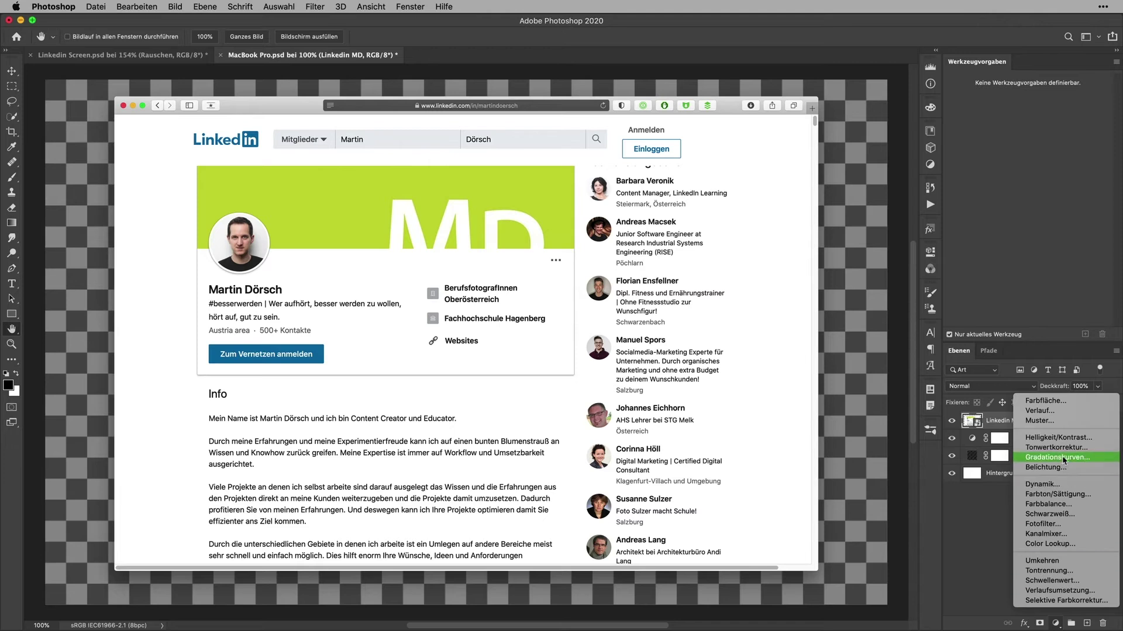
click(1062, 455)
double_click(1026, 421)
text(Monitor gesamt)
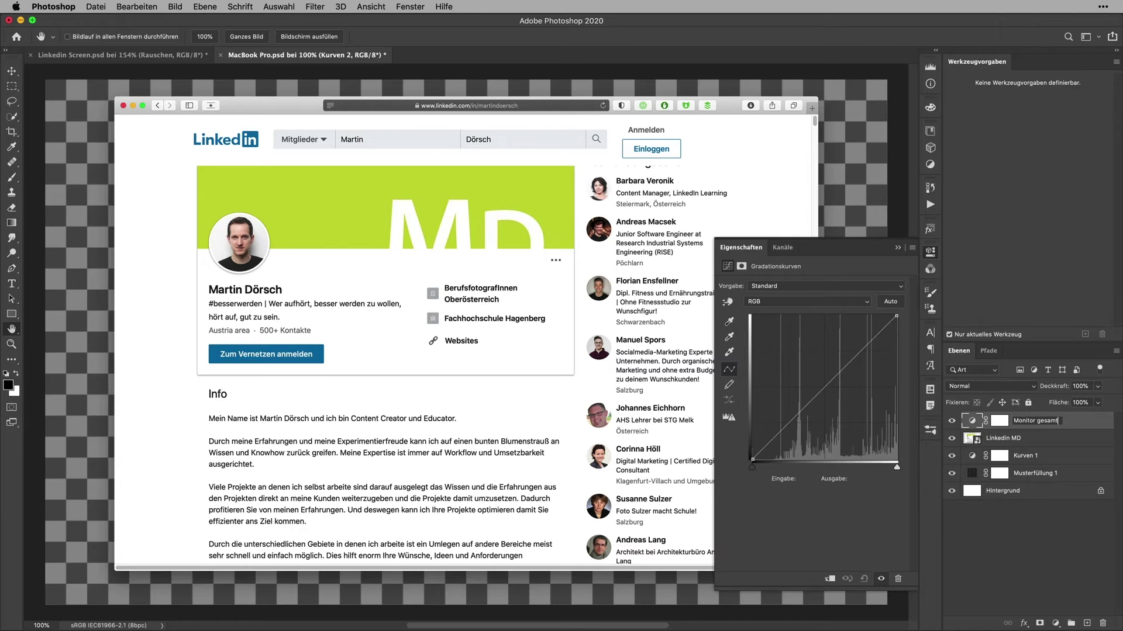
key(Return)
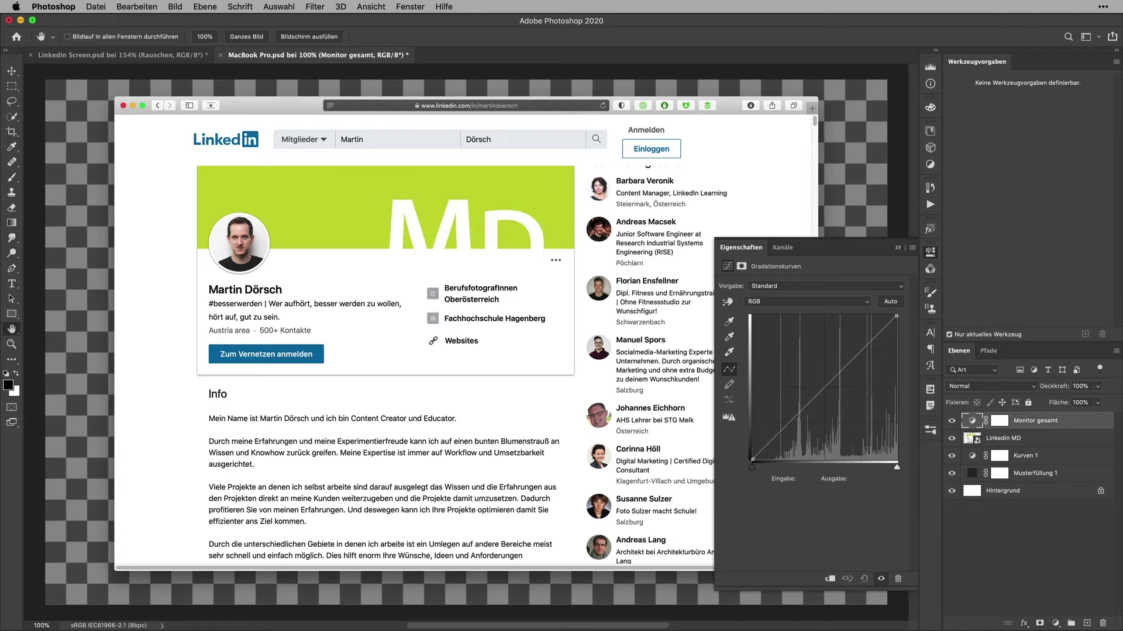
Lower the curve's white point to output 223 and save MacBook Pro.psd
drag(894, 317, 896, 335)
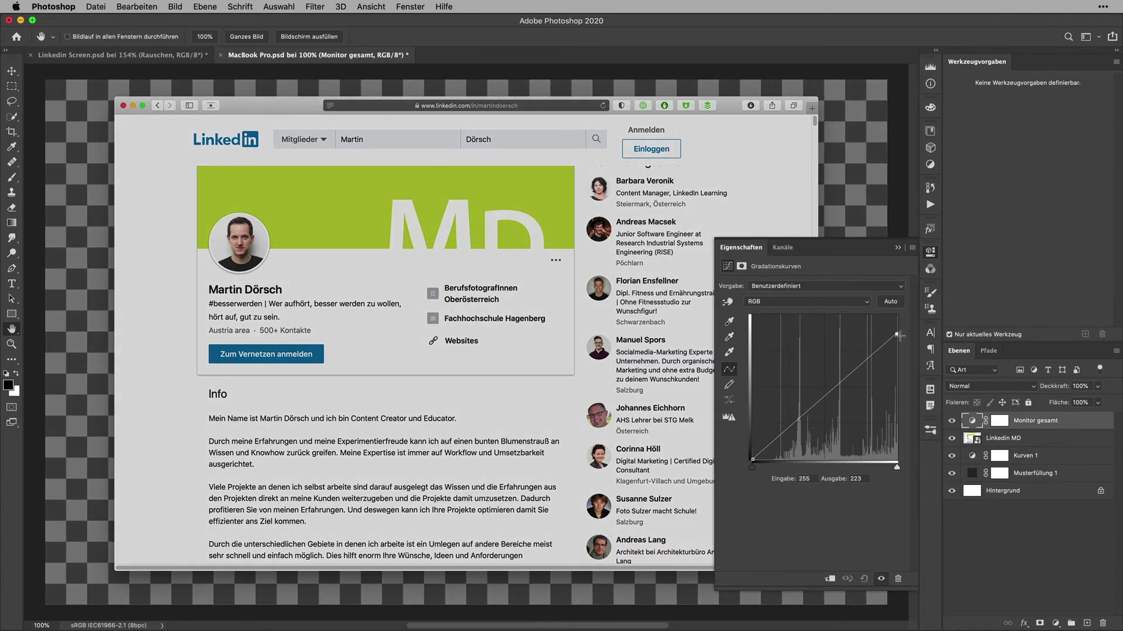
click(930, 252)
key(ctrl+s)
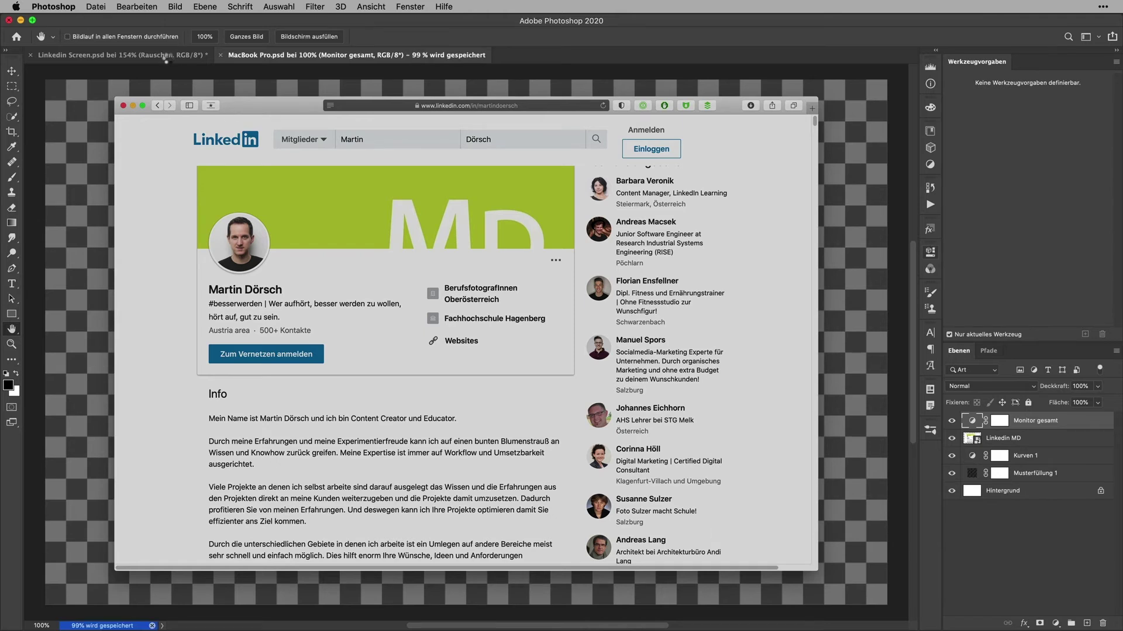
In Linkedin Screen.psd, zoom onto the laptop and hide the MacBook Pro layer
click(168, 55)
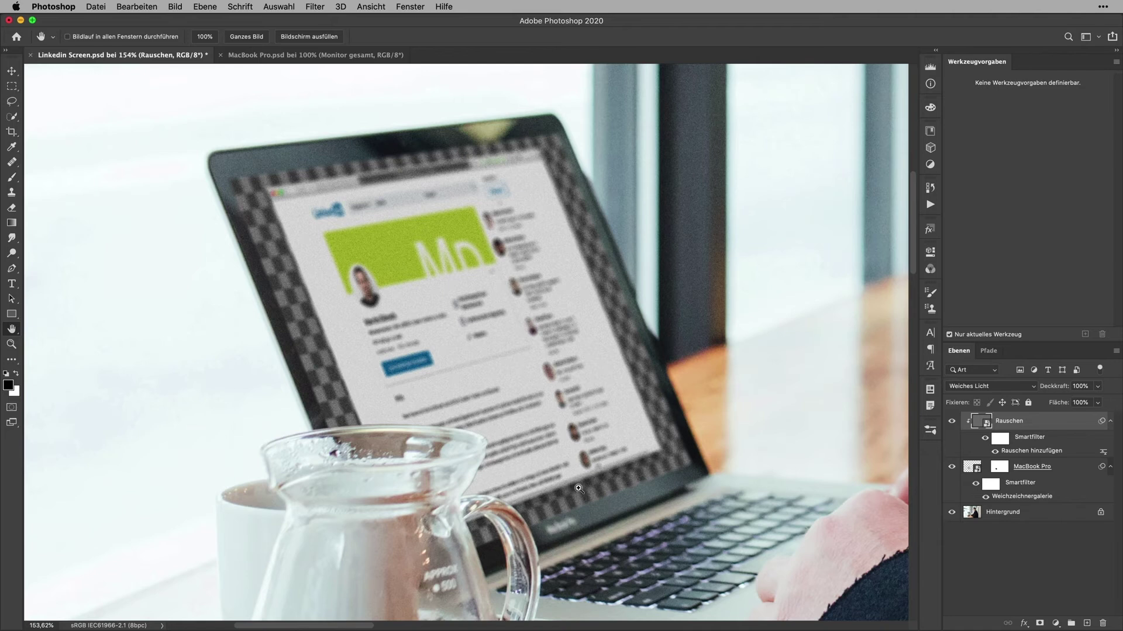
scroll(564, 492, down, 3)
scroll(569, 492, up, 2)
scroll(569, 493, up, 1)
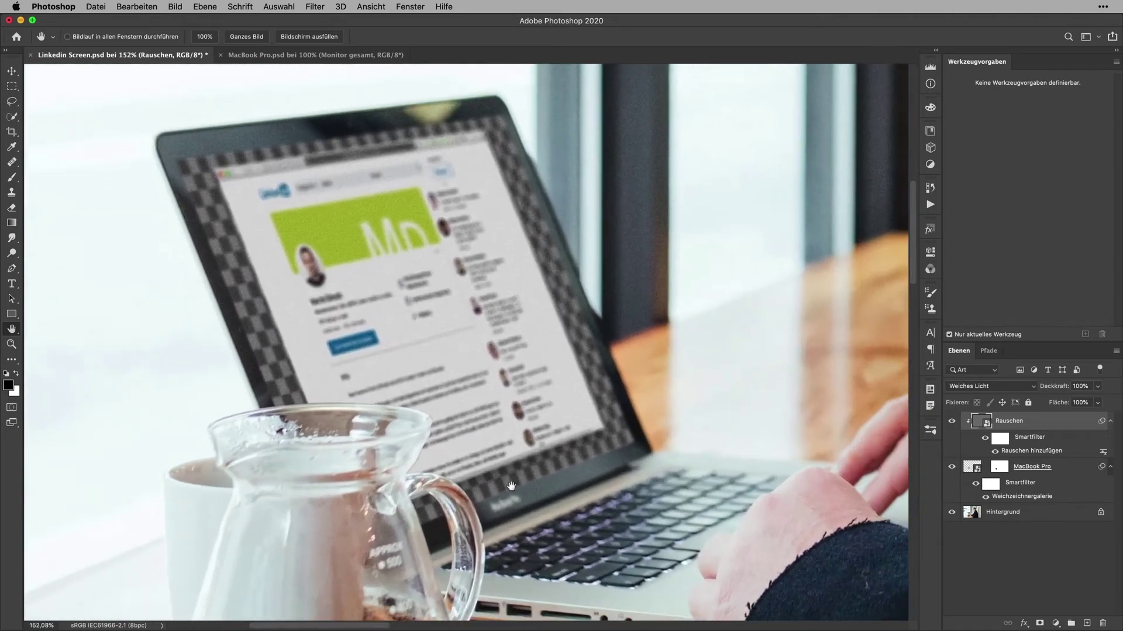
drag(569, 492, 508, 480)
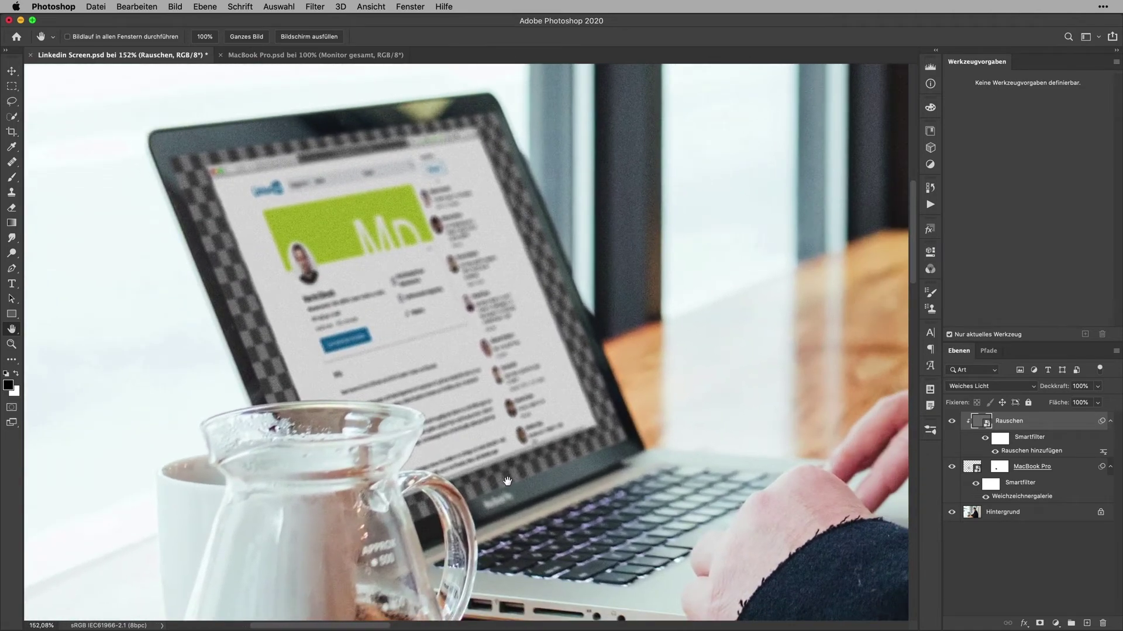
click(951, 467)
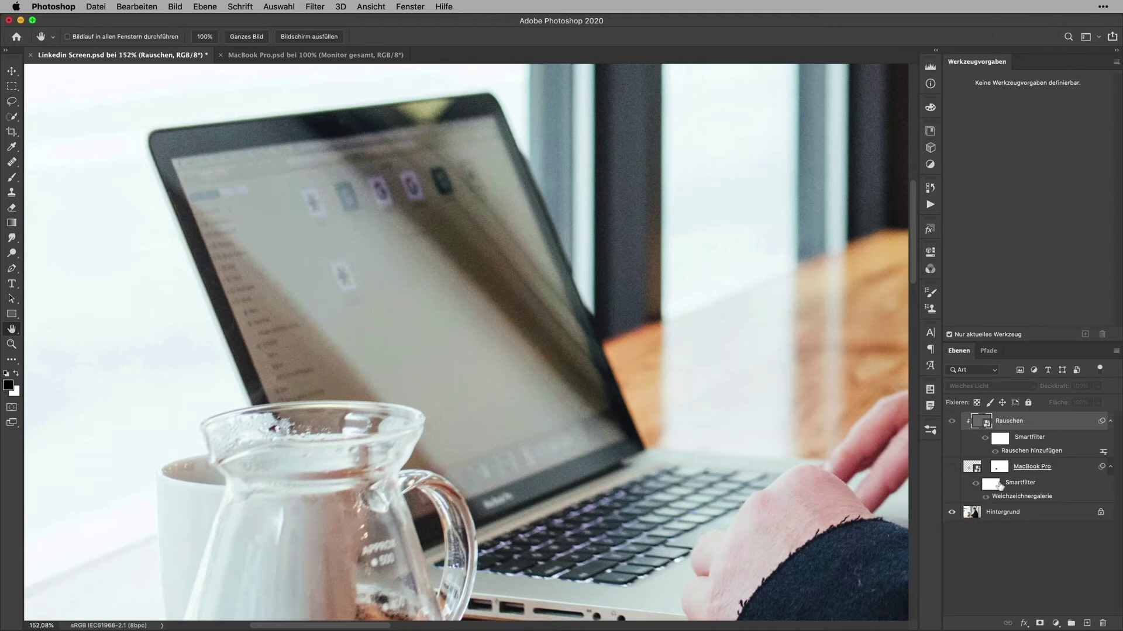
Add a Curves adjustment layer named 'Kurven Lichtverläufe'
click(1056, 624)
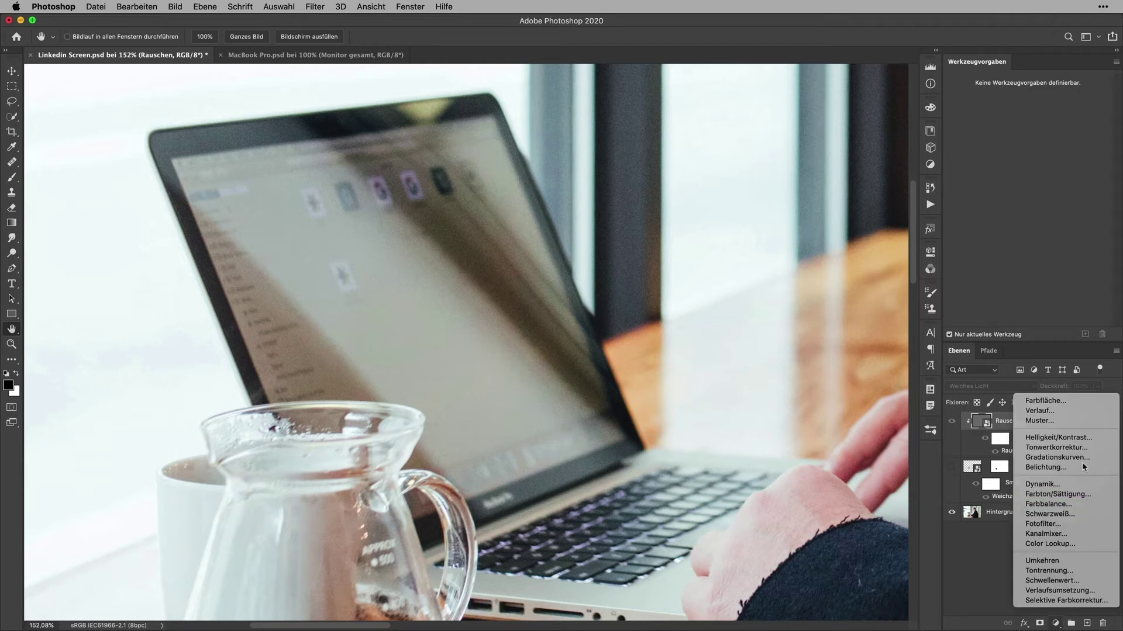
click(1079, 460)
double_click(1023, 422)
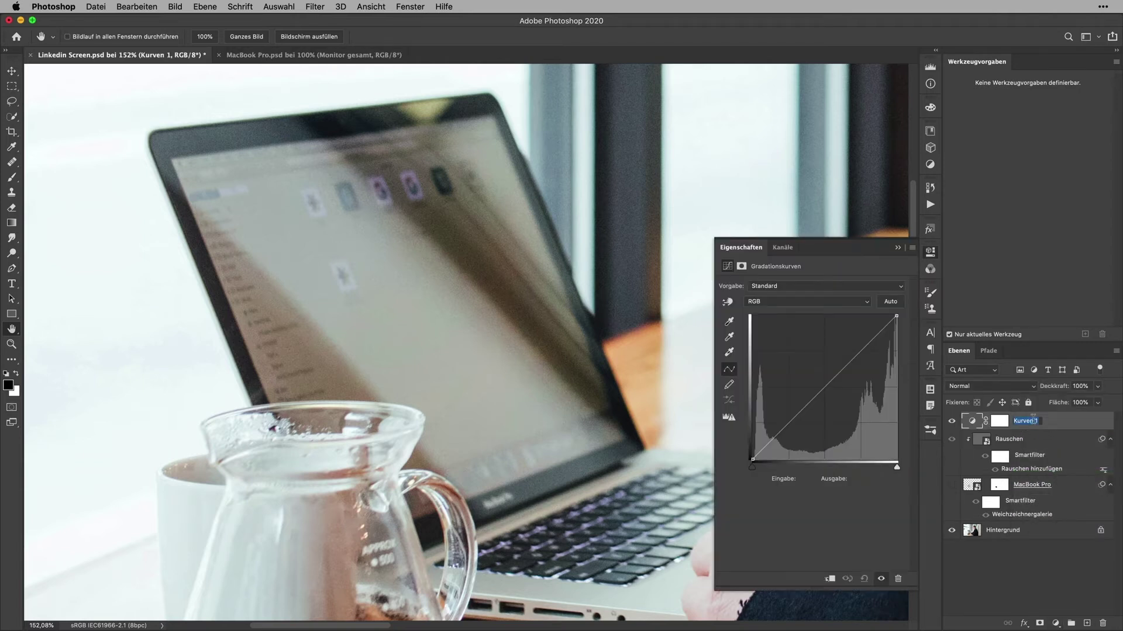
click(1039, 421)
text(Lichtverläufe)
key(Return)
Brighten strongly by dragging the curve's top point to input 193, then invert the mask to black
drag(897, 316, 861, 314)
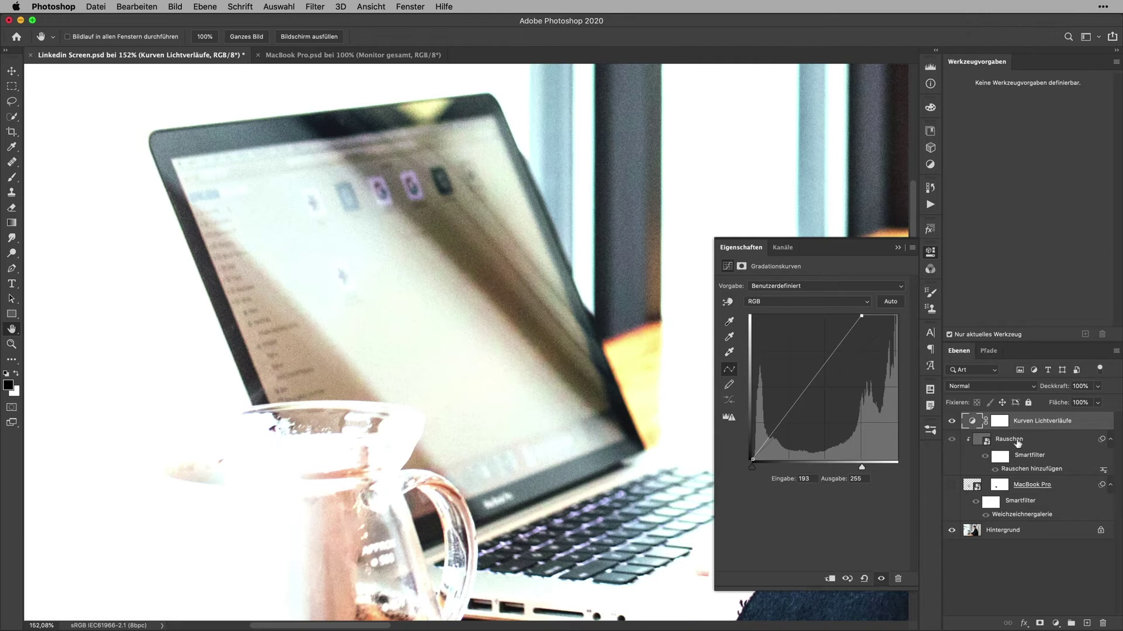
click(999, 421)
key(super+i)
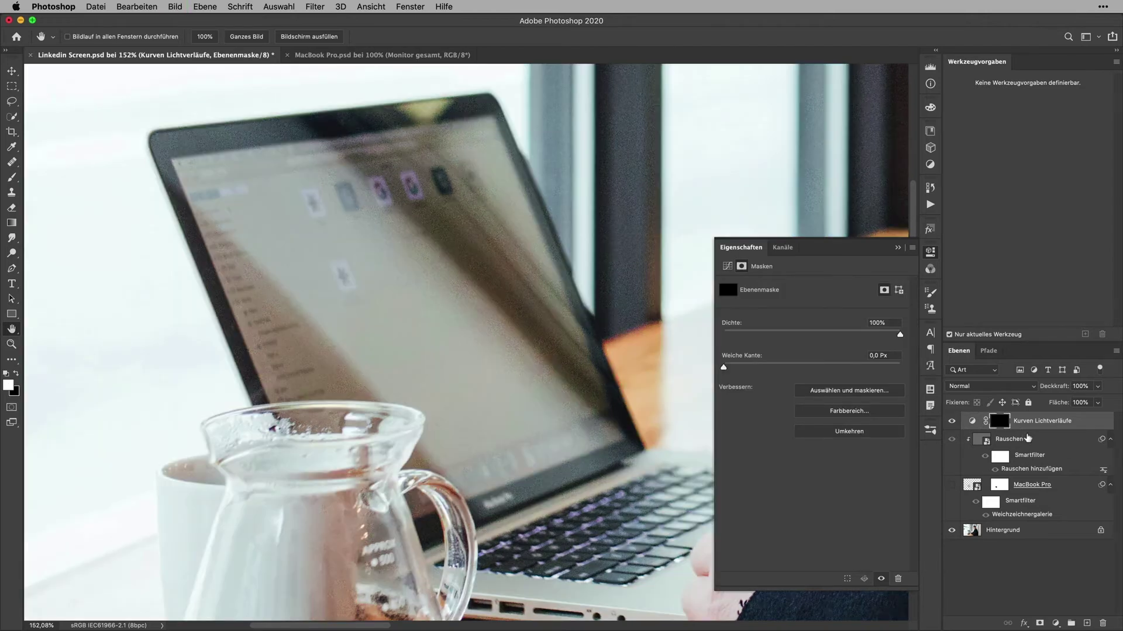
With a roughly 275 px brush, paint a straight streak from the laptop's top-left corner to the keyboard
scroll(538, 490, down, 3)
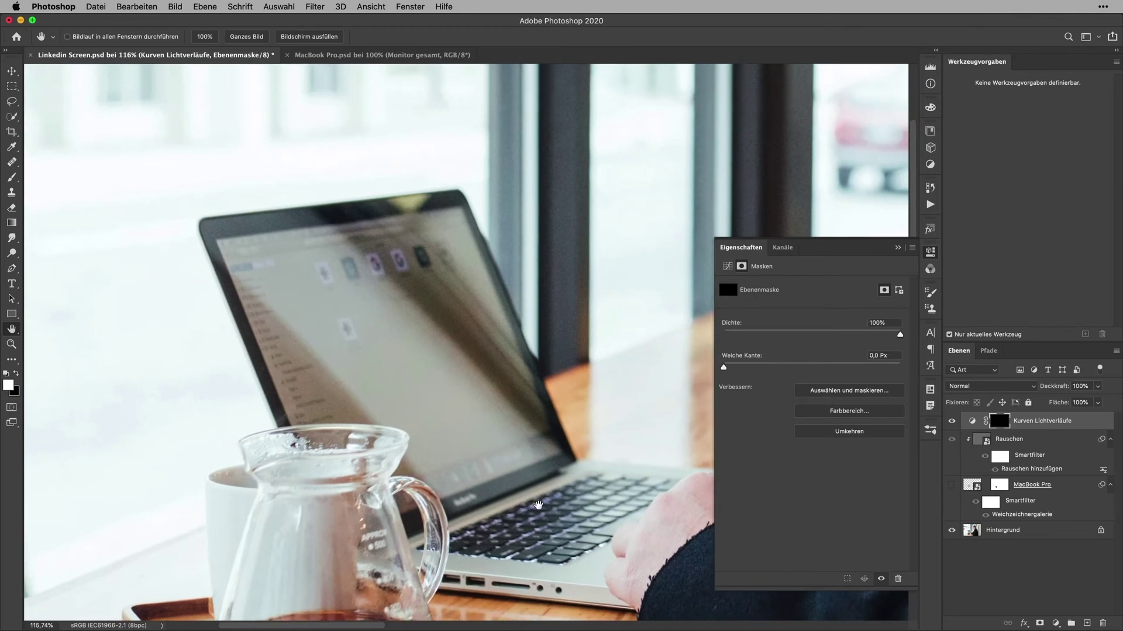
key(b)
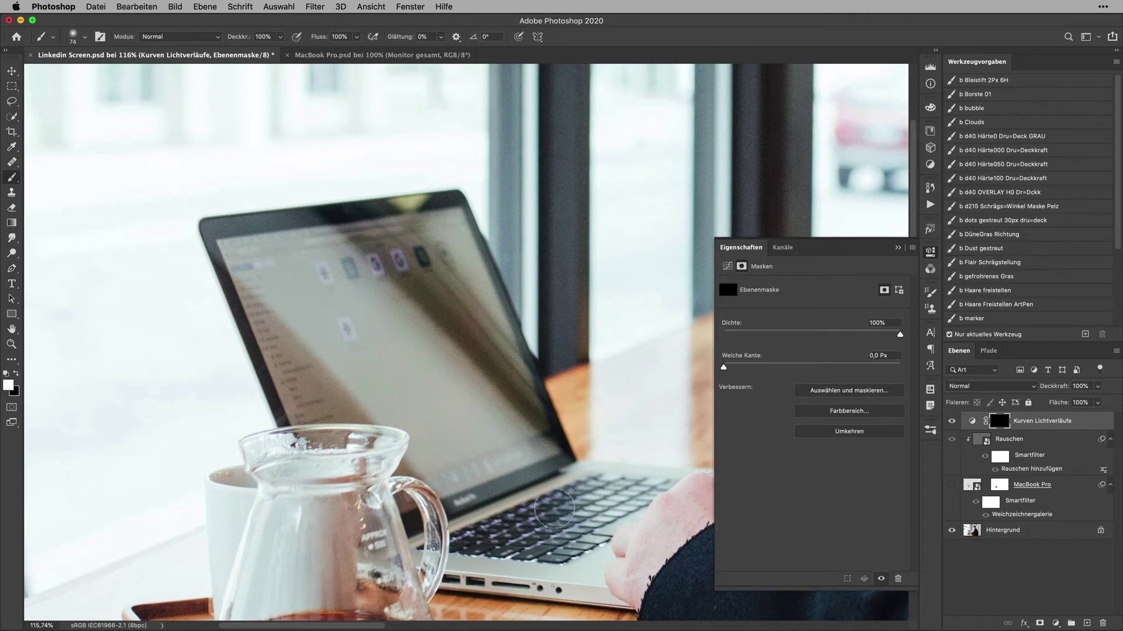
mouse_move(339, 321)
mouse_down()
mouse_move(392, 398)
mouse_move(392, 430)
mouse_up()
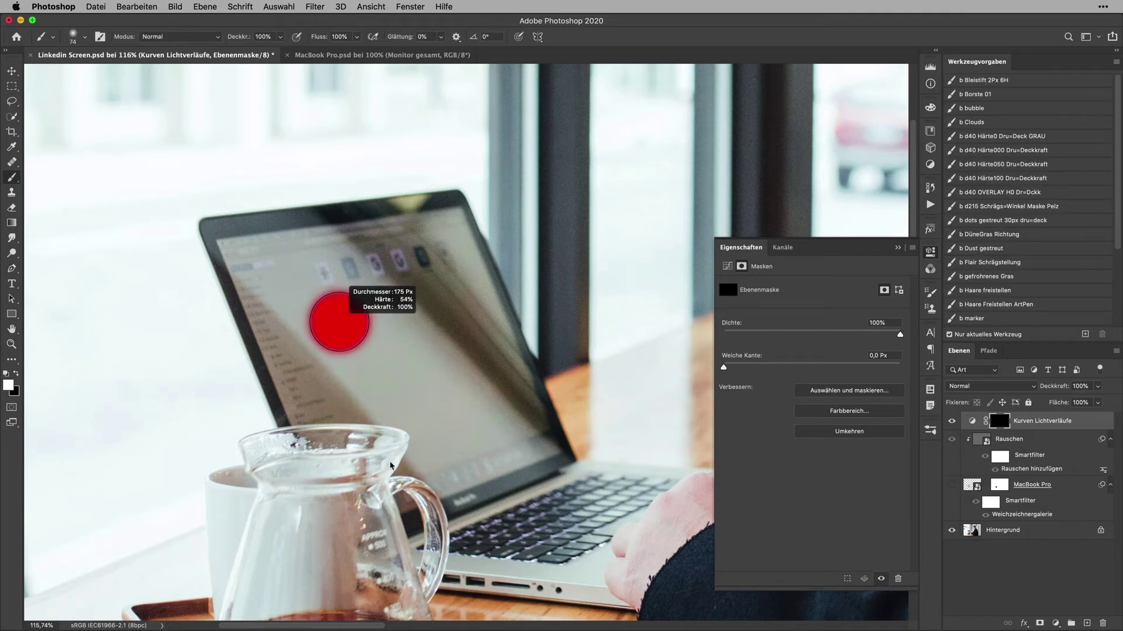
drag(390, 465, 439, 474)
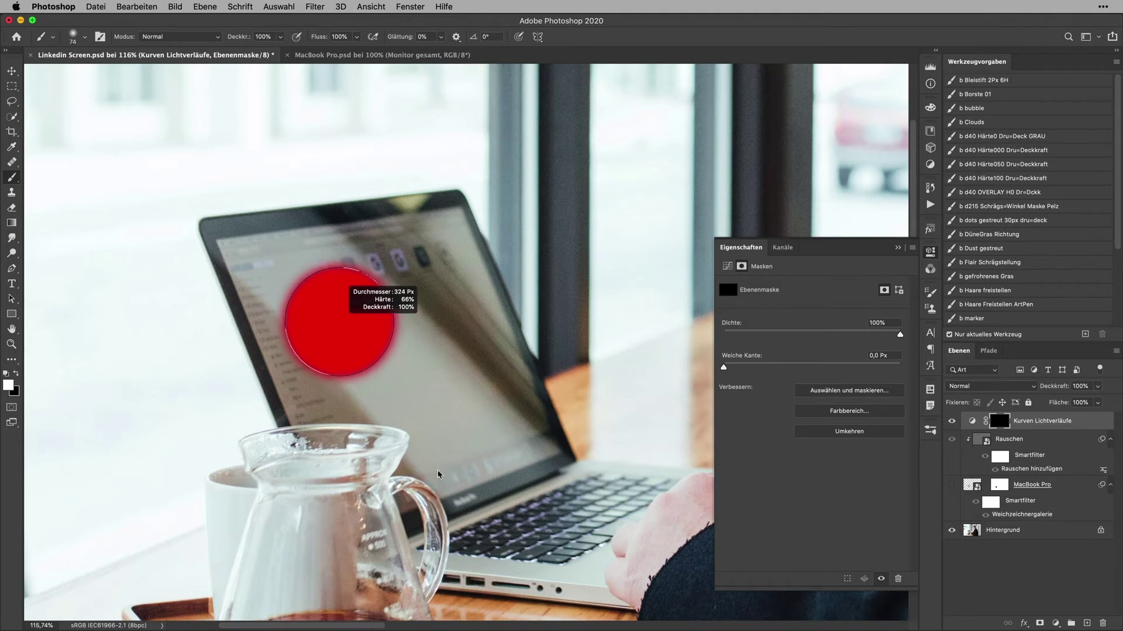
drag(359, 333, 374, 337)
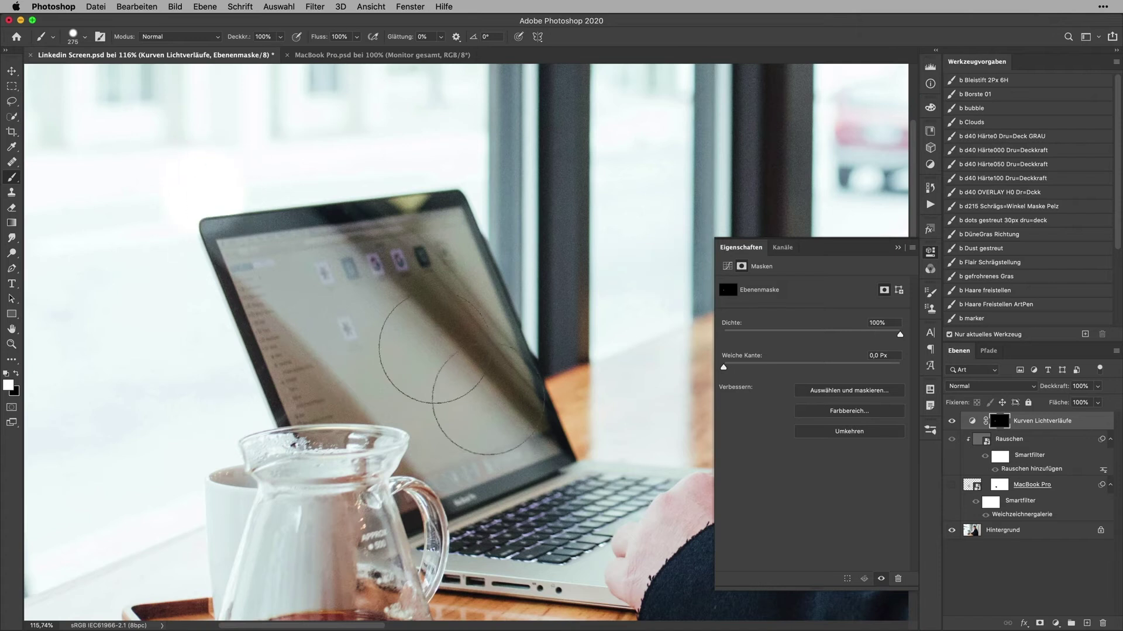
click(579, 532)
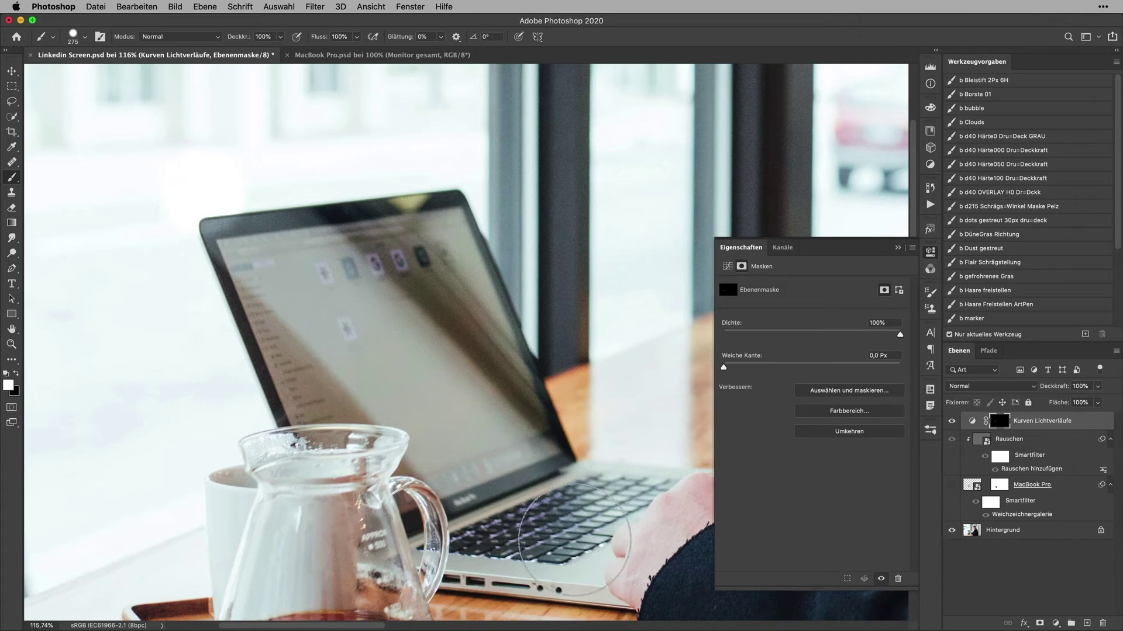
shift+click(577, 537)
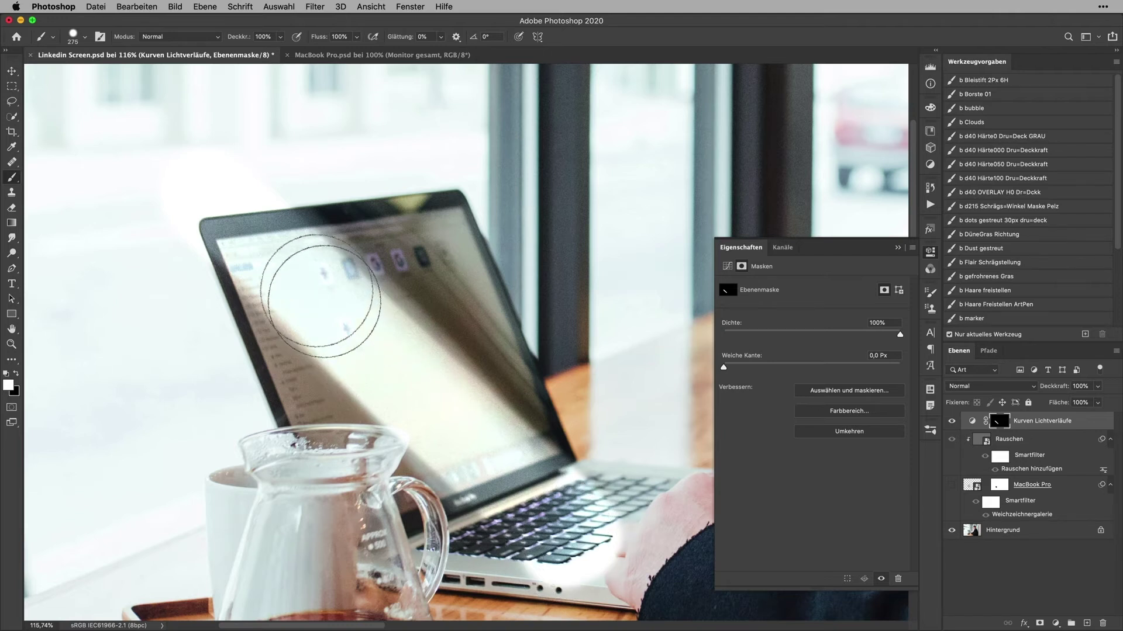
Repaint the first diagonal light streak to strengthen it
shift+click(243, 219)
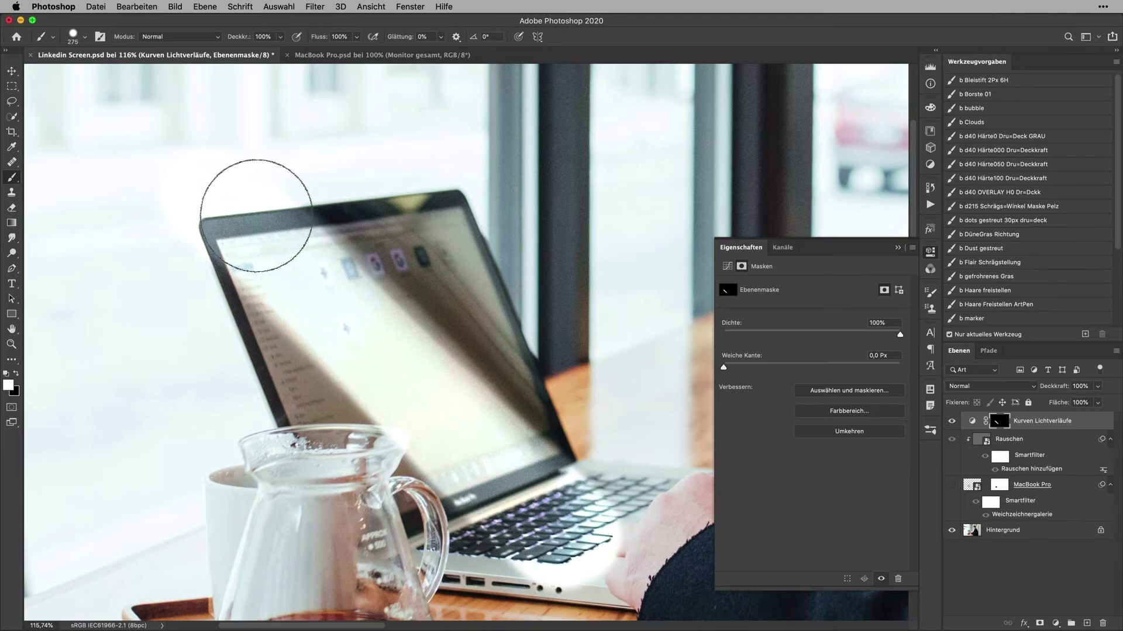
key(ctrl+z)
shift+click(563, 517)
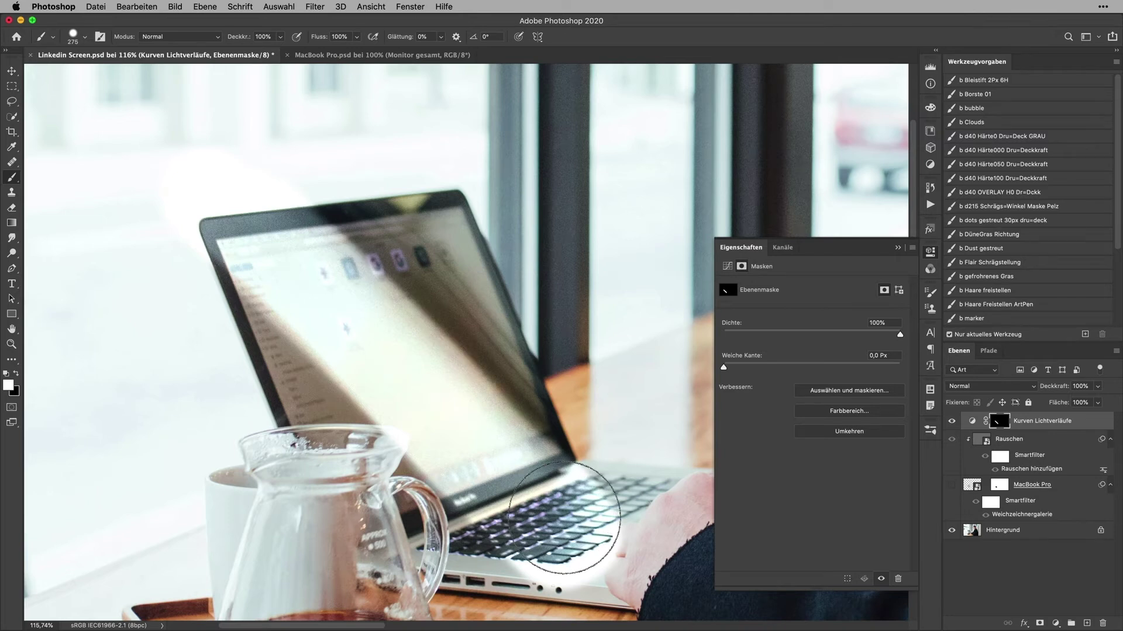
Resize the brush to about 181 px and paint a second white streak along the screen's right side
key(x)
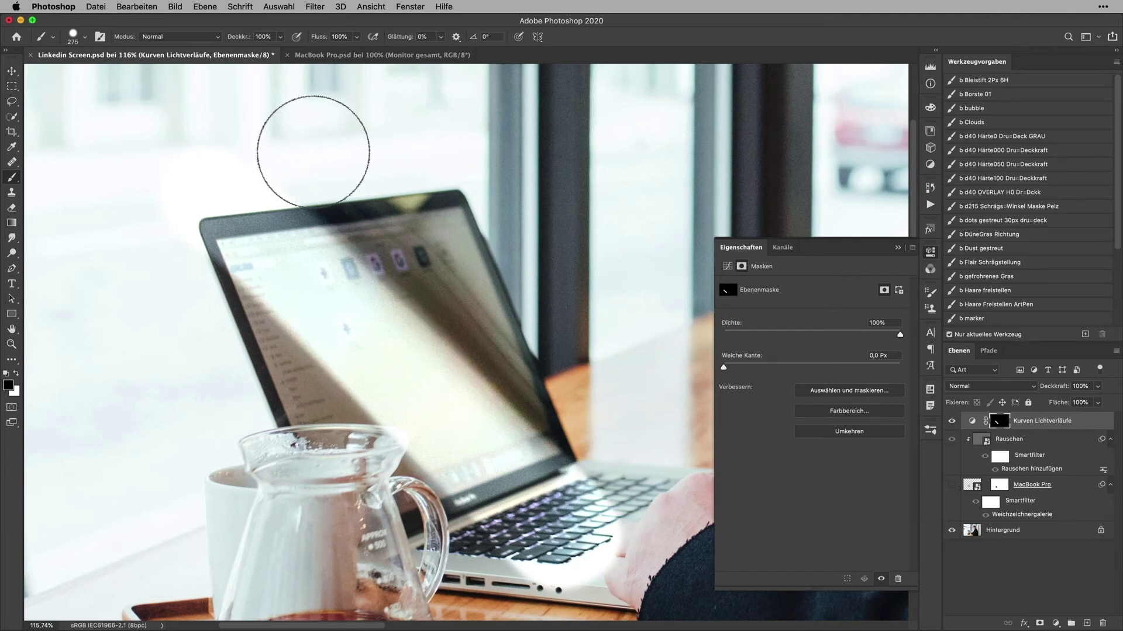
drag(573, 287, 563, 140)
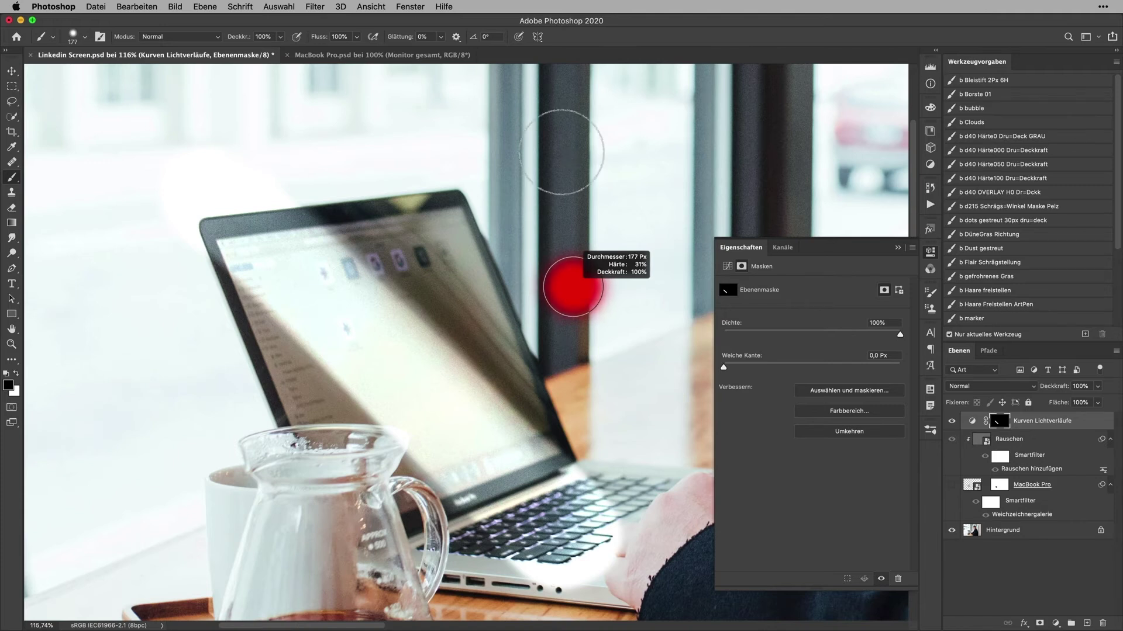
key(x)
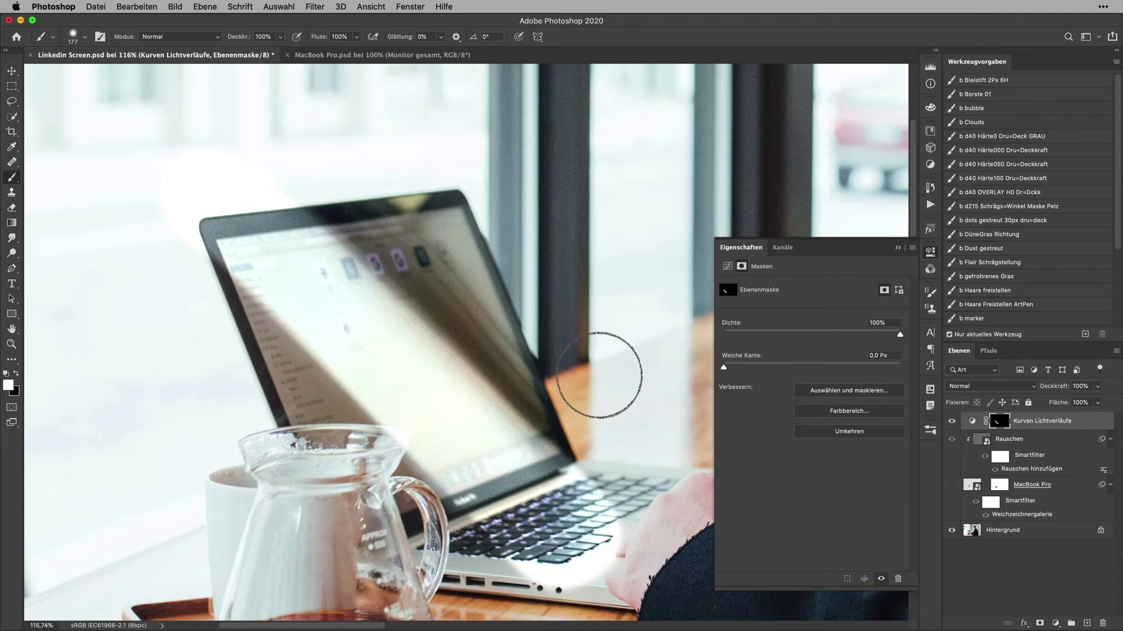
shift+click(596, 376)
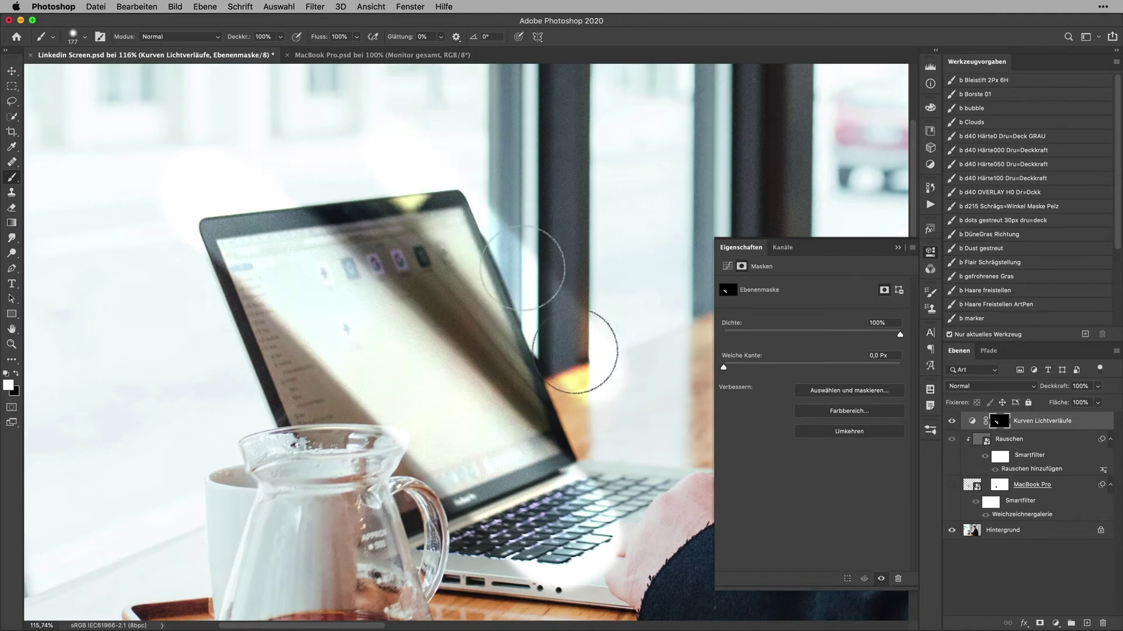
drag(402, 174, 352, 171)
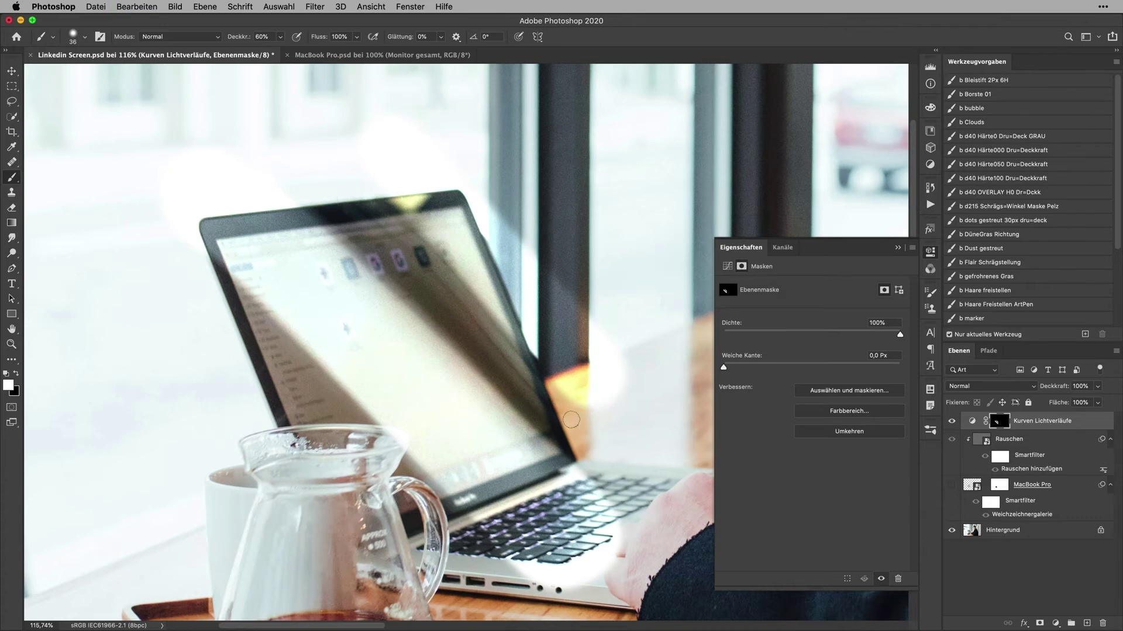
Slightly shrink the brush, then add a new layer named Ebene 1 above Kurven Lichtverläufe
drag(574, 419, 572, 419)
key(ctrl+shift+n)
key(Return)
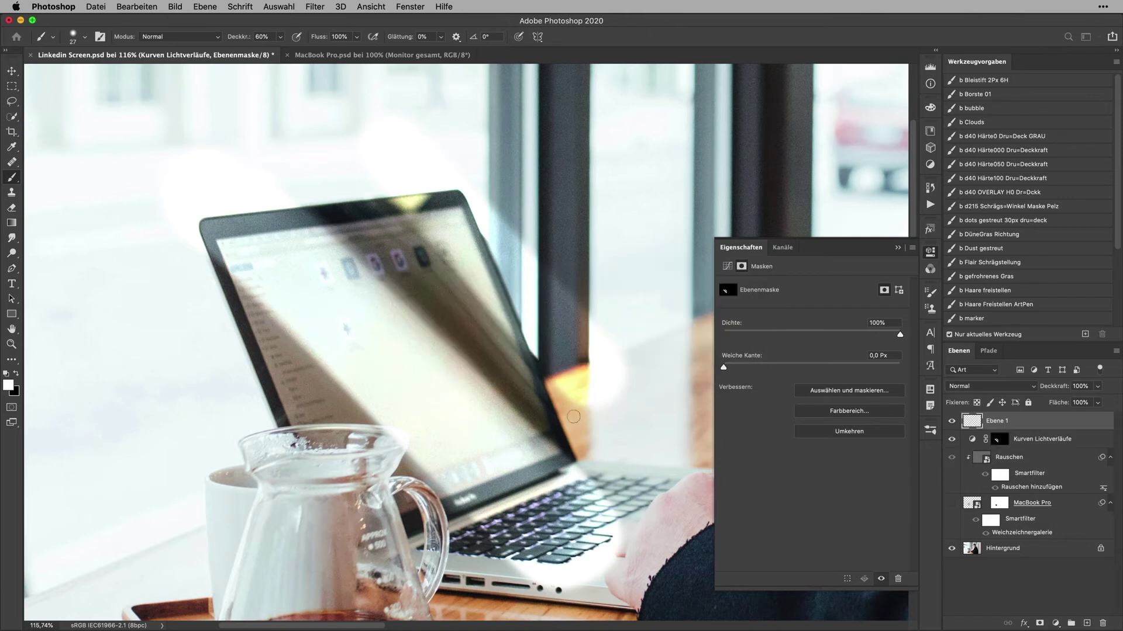
Draw a tall rectangle over the jug and fill it white
key(m)
drag(237, 132, 305, 603)
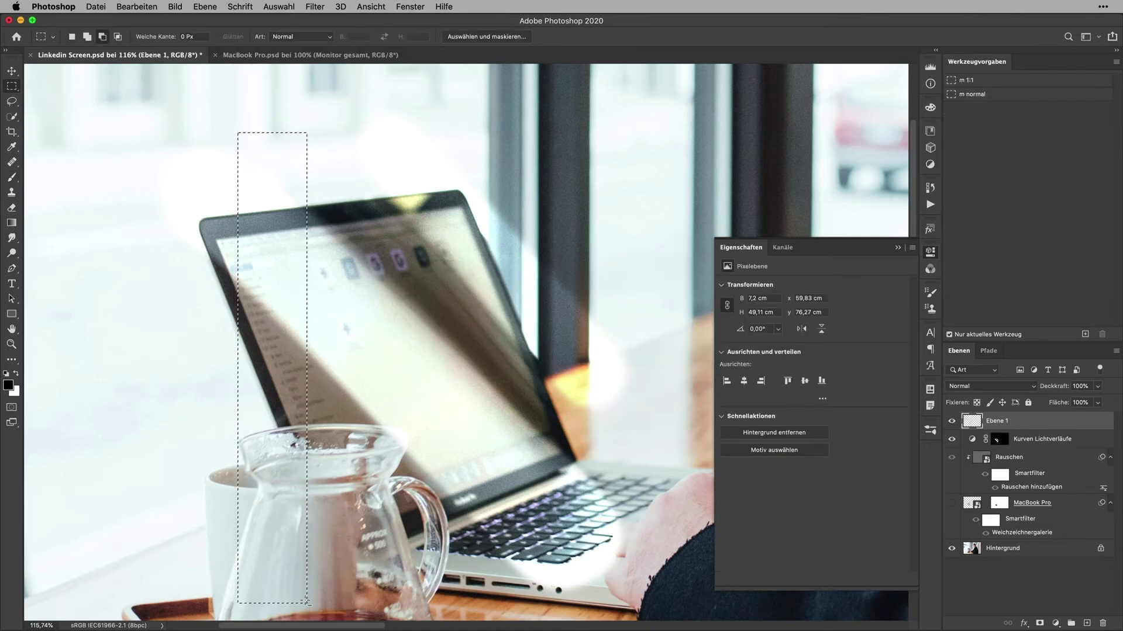
key(alt+BackSpace)
key(ctrl+d)
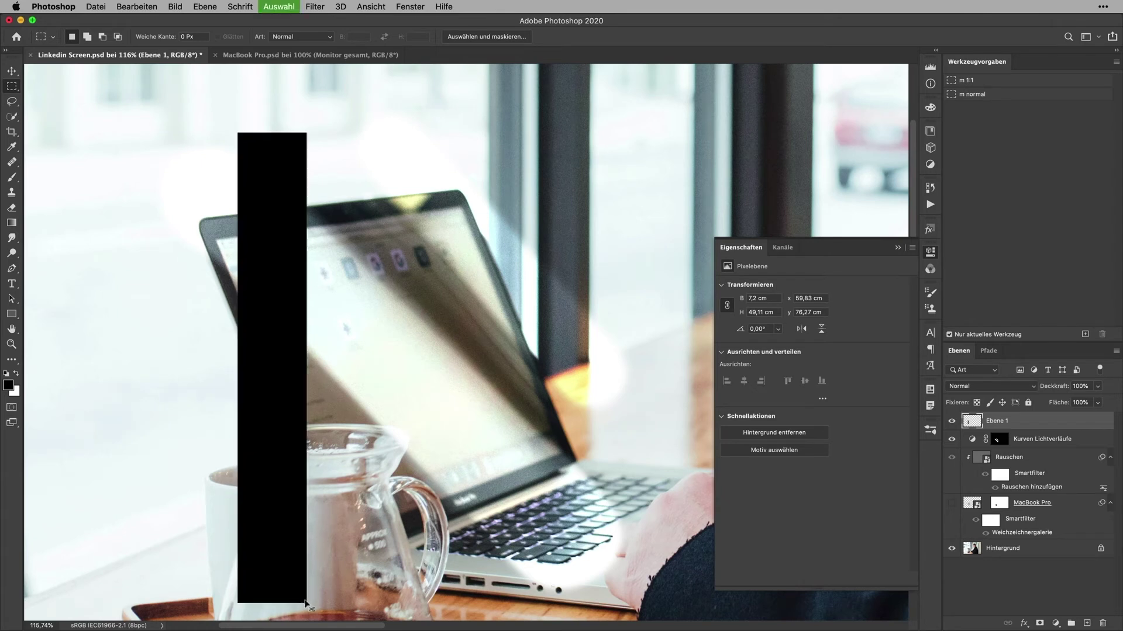
key(ctrl+i)
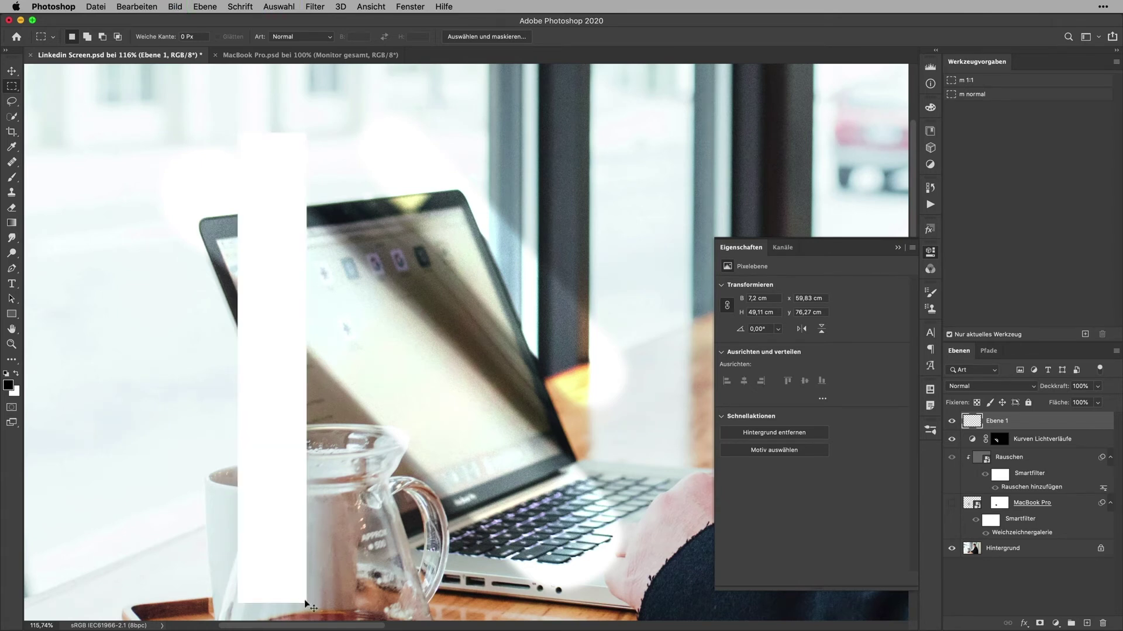
Narrow the white rectangle, rotate it about −42° and shrink it into a thin diagonal stripe
key(ctrl+t)
mouse_move(303, 371)
mouse_down()
mouse_move(269, 371)
mouse_move(316, 364)
mouse_move(346, 401)
mouse_move(348, 205)
mouse_up()
mouse_move(382, 547)
mouse_down()
mouse_move(649, 433)
mouse_move(602, 459)
mouse_move(557, 429)
mouse_up()
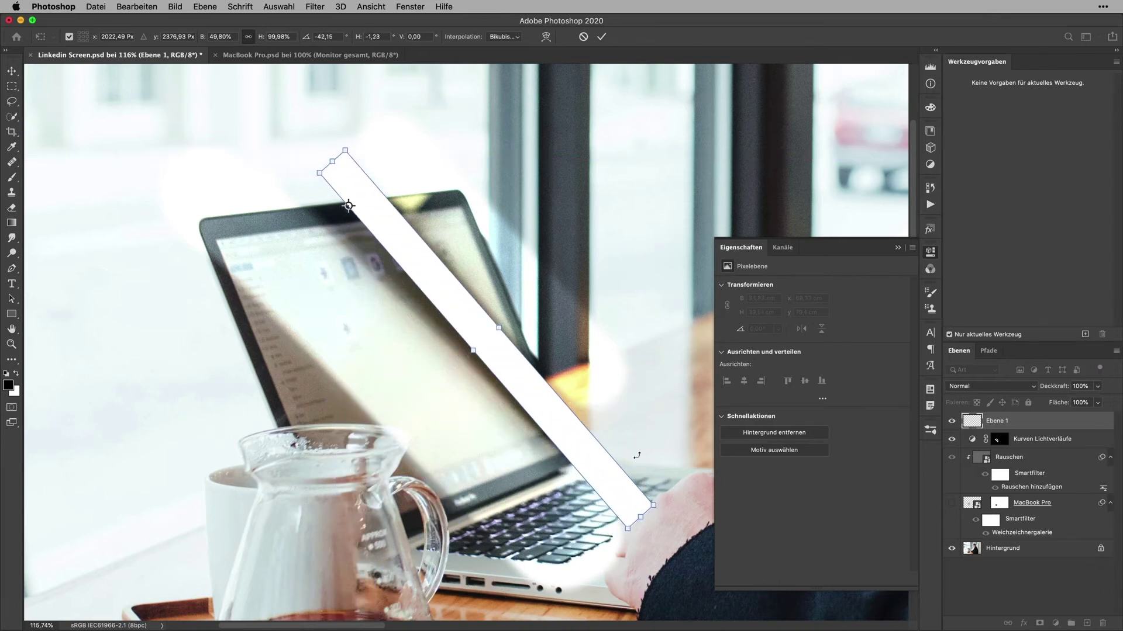
drag(473, 350, 497, 339)
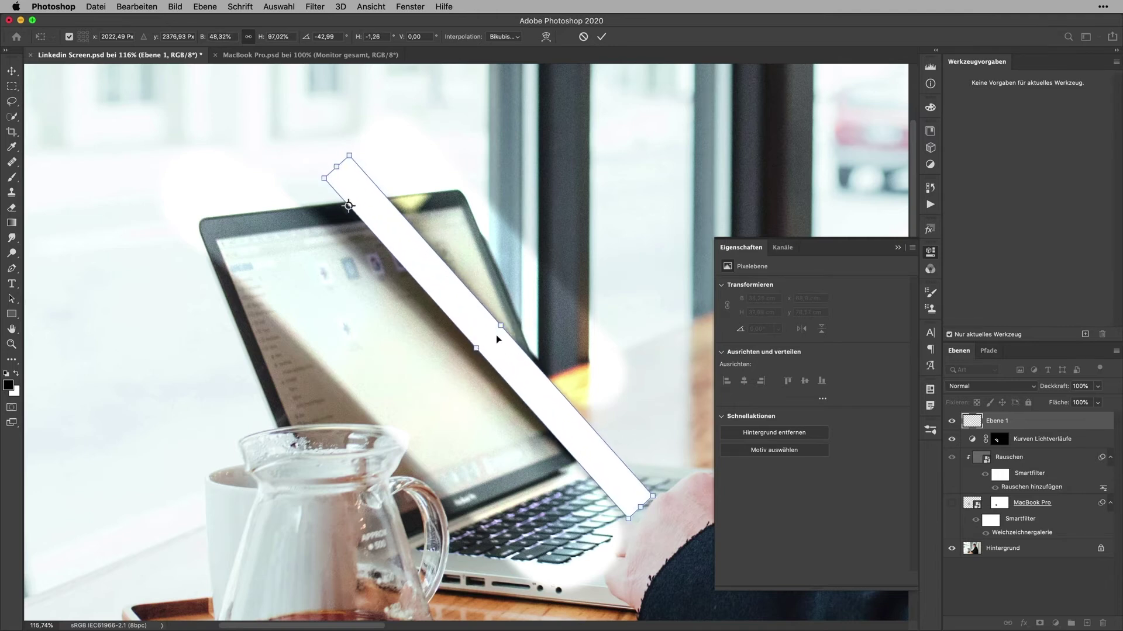
drag(348, 205, 495, 332)
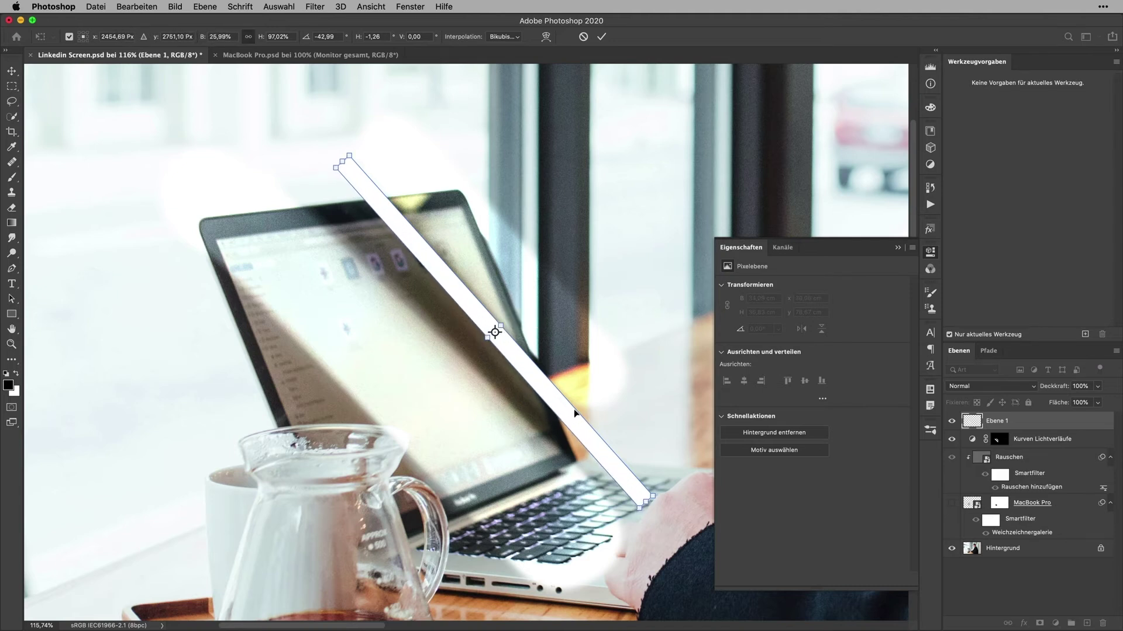
key(Return)
Duplicate the stripe slightly left and down with the Move tool
key(m)
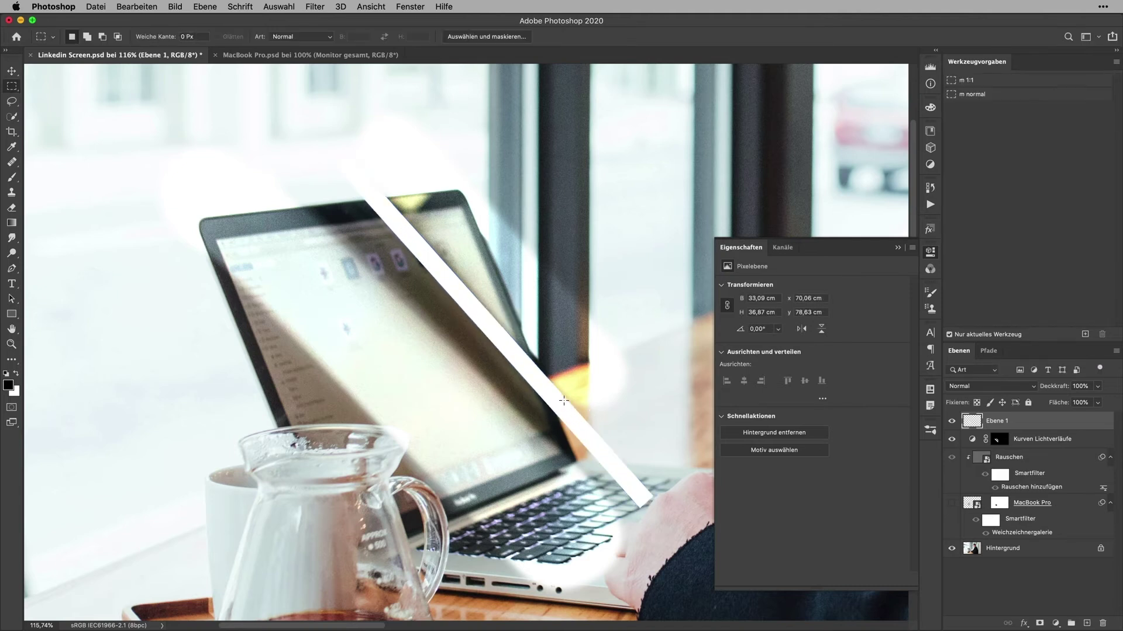
key(v)
mouse_move(561, 405)
alt+mouse_down()
mouse_move(528, 419)
mouse_move(525, 396)
alt+mouse_up()
Shorten the duplicate stripe, merge both stripes into Ebene 1, and open Gaussian Blur at 0,4 px
key(ctrl+t)
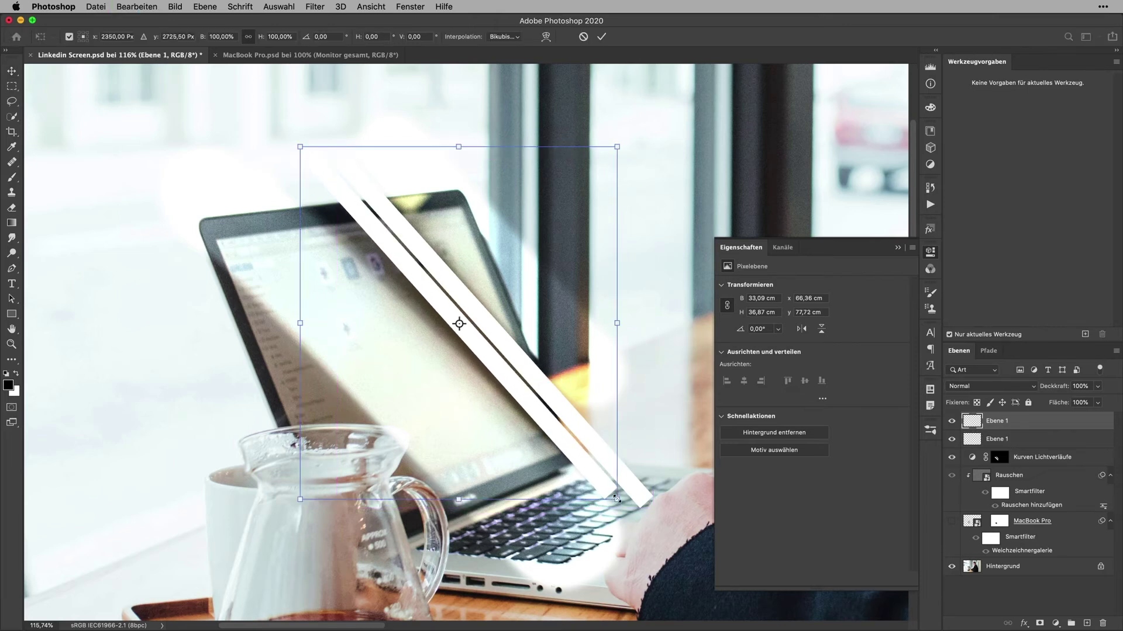
mouse_move(300, 499)
mouse_down()
mouse_move(350, 470)
mouse_move(323, 464)
mouse_up()
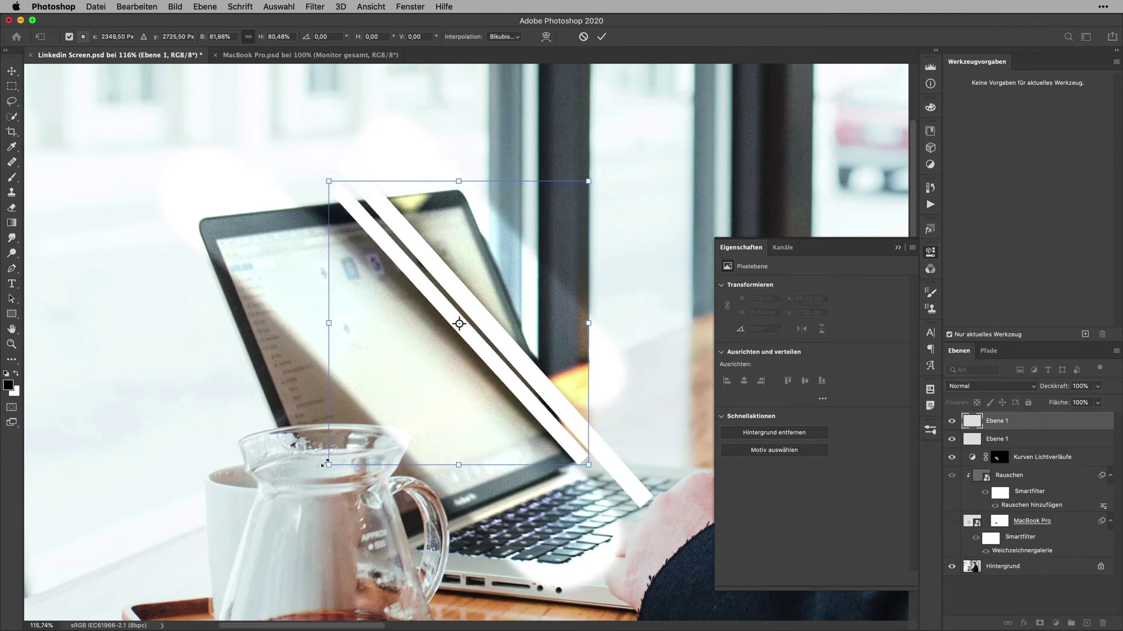
key(Return)
key(ctrl+e)
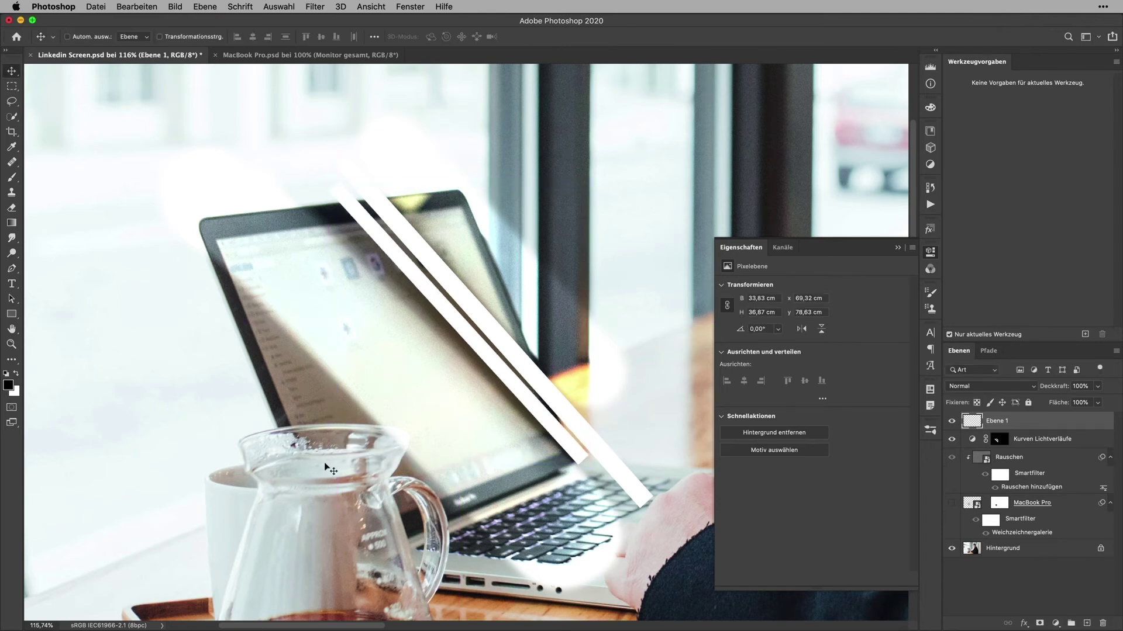
key(ctrl+alt+f)
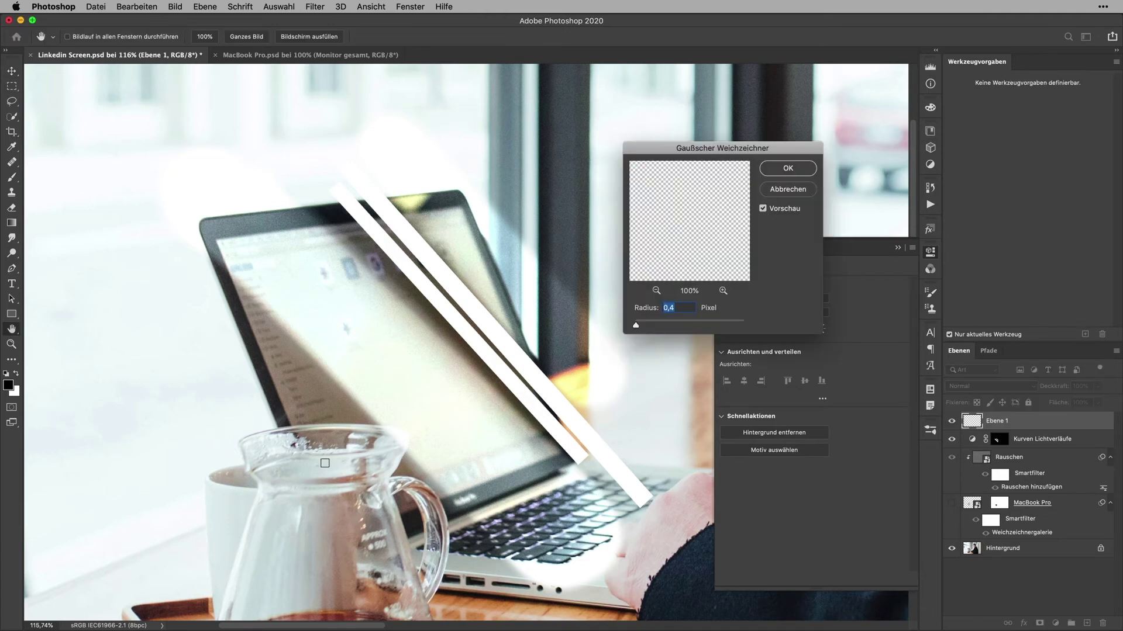
Apply a stronger Gaussian blur to the stripes and toggle their visibility to compare
drag(641, 326, 672, 329)
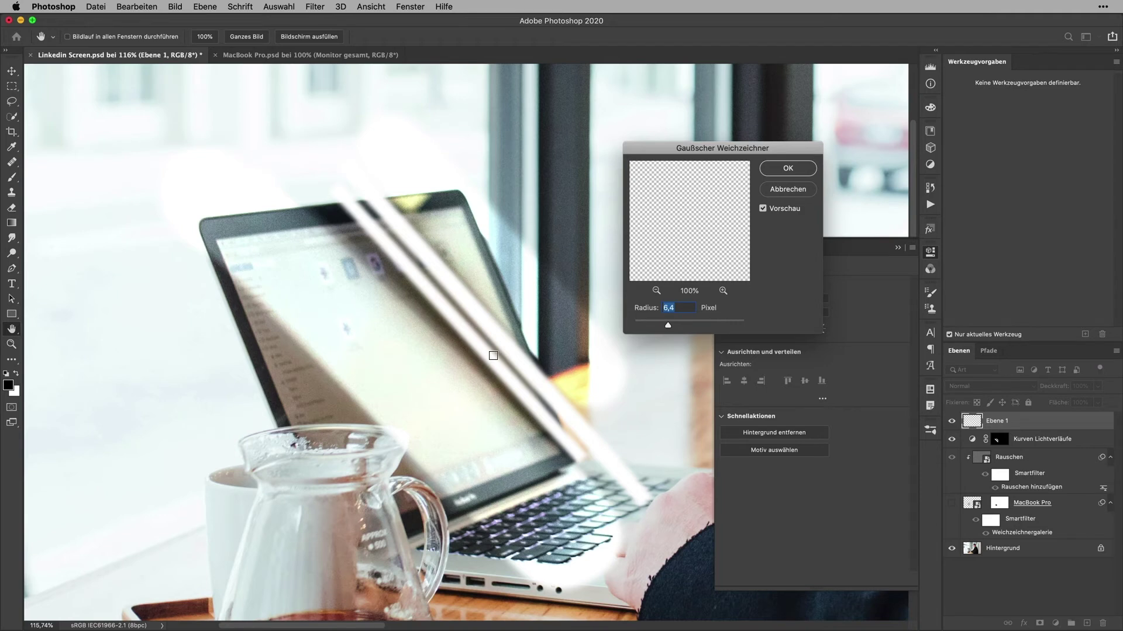
click(795, 168)
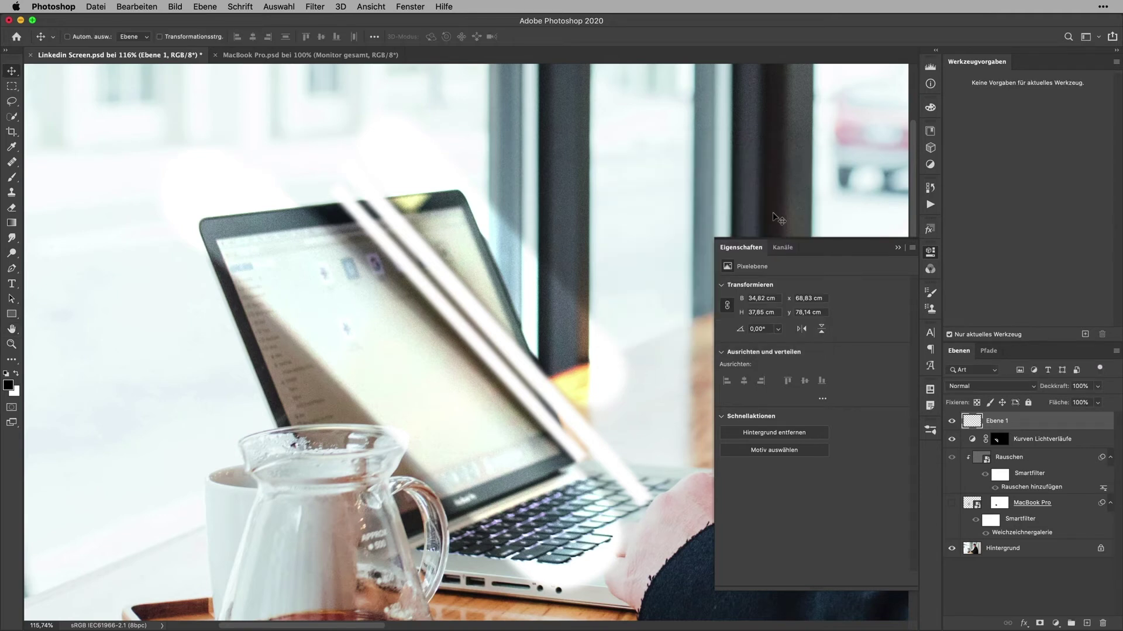
click(951, 421)
click(952, 421)
click(953, 421)
click(953, 421)
click(953, 421)
Distort the stripes' lower-left corner up and right, narrowing them to 33,8 cm
key(ctrl+t)
drag(325, 515, 397, 463)
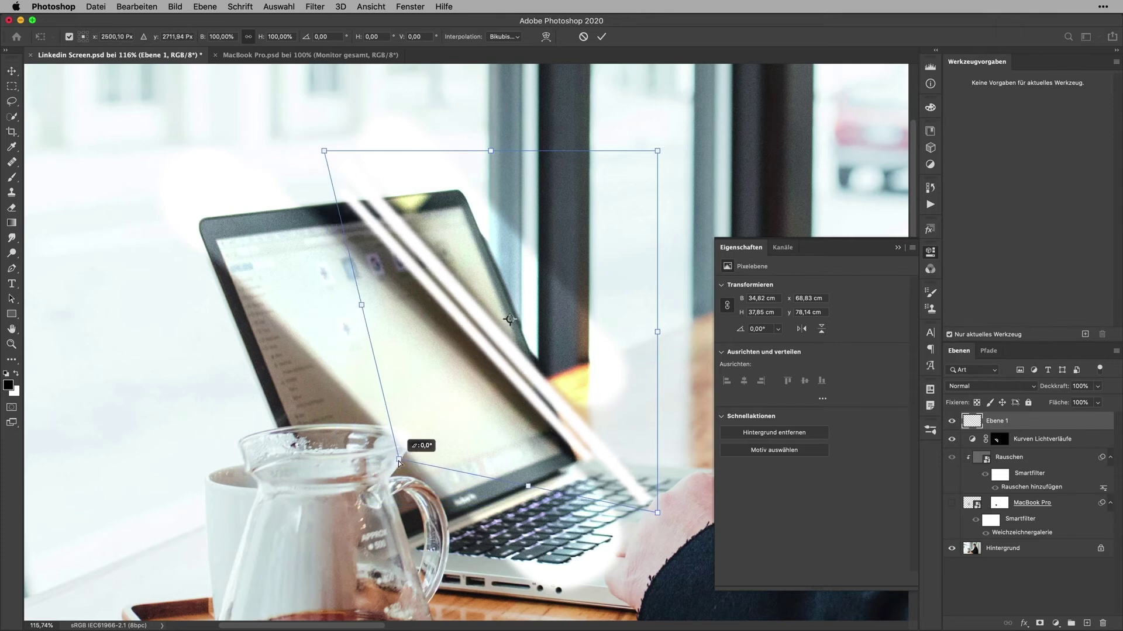
key(Return)
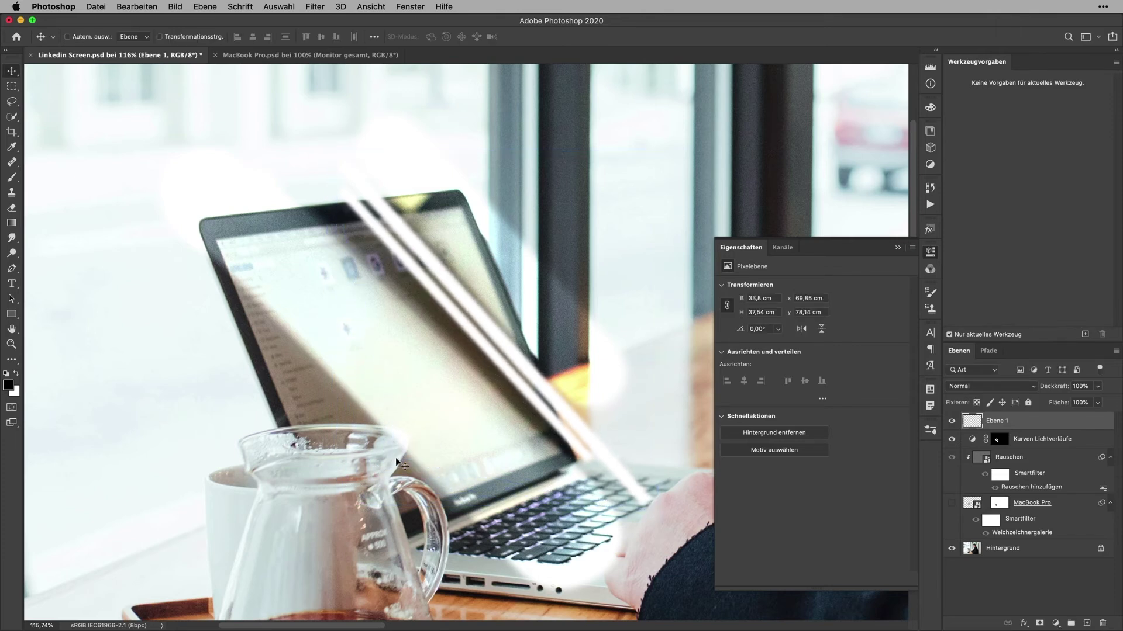
Load the stripes as a selection, hide Ebene 1, and target the Kurven Lichtverläufe mask
click(951, 439)
click(951, 439)
super+click(972, 426)
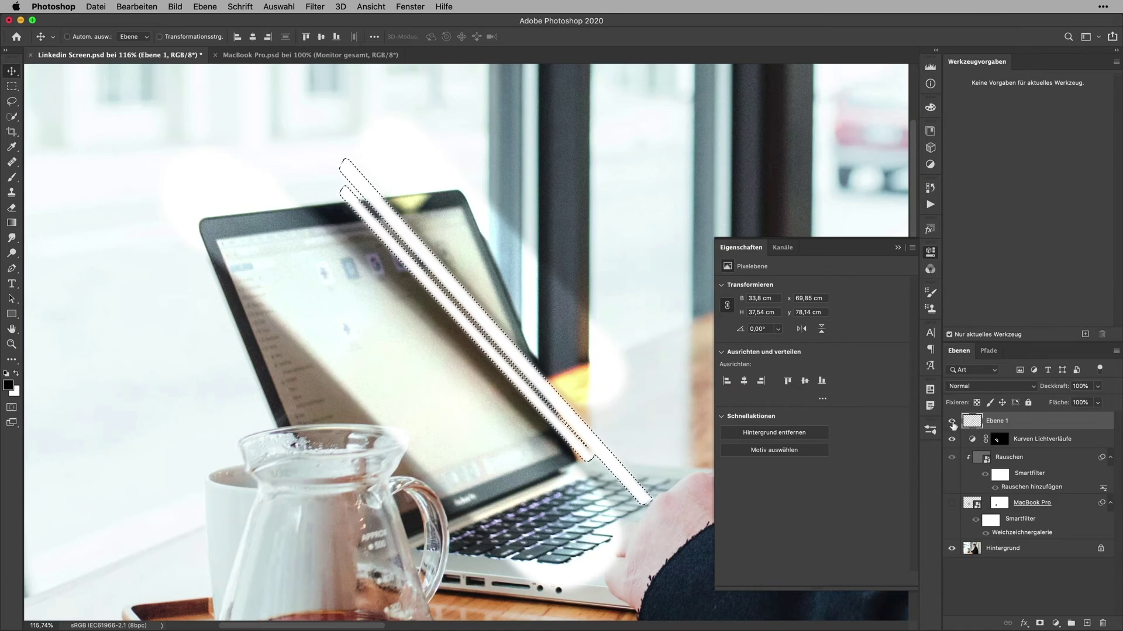
click(951, 421)
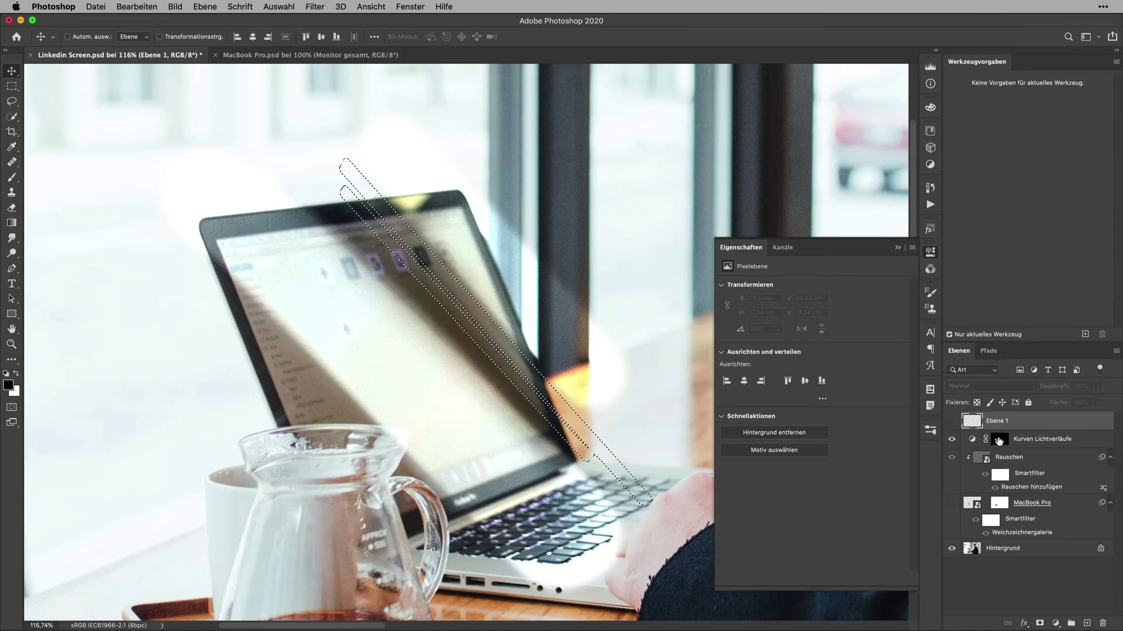
click(1000, 439)
Paint white into the mask with a soft 188 px brush, deselect, and delete Ebene 1
key(b)
key(x)
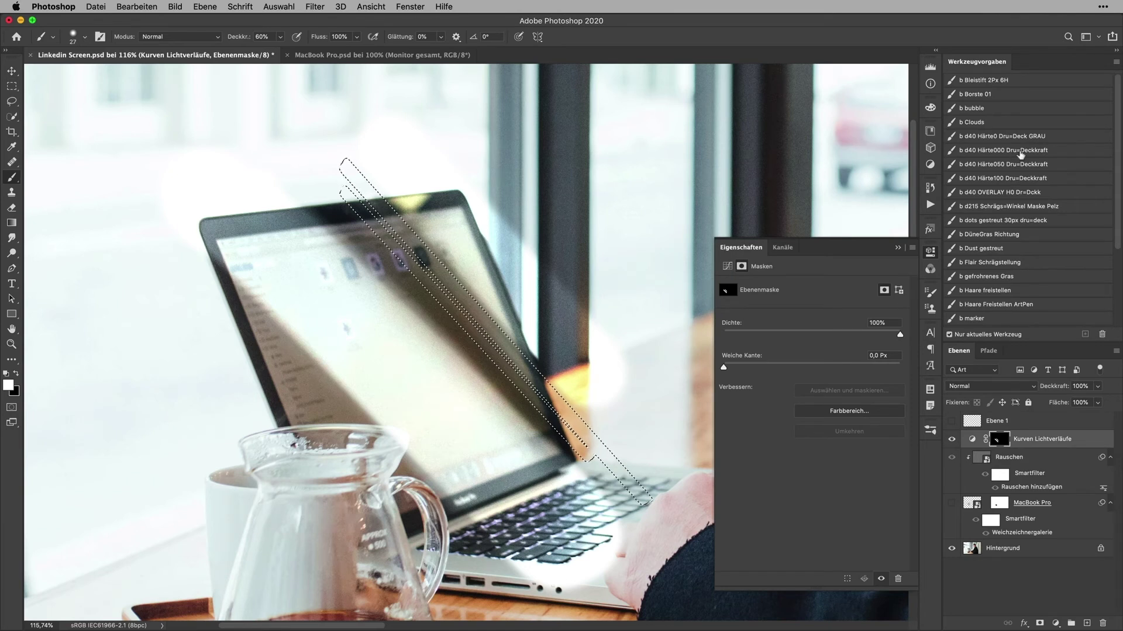
click(1004, 150)
drag(414, 301, 445, 301)
mouse_move(382, 245)
mouse_down()
mouse_move(418, 249)
mouse_move(604, 462)
mouse_up()
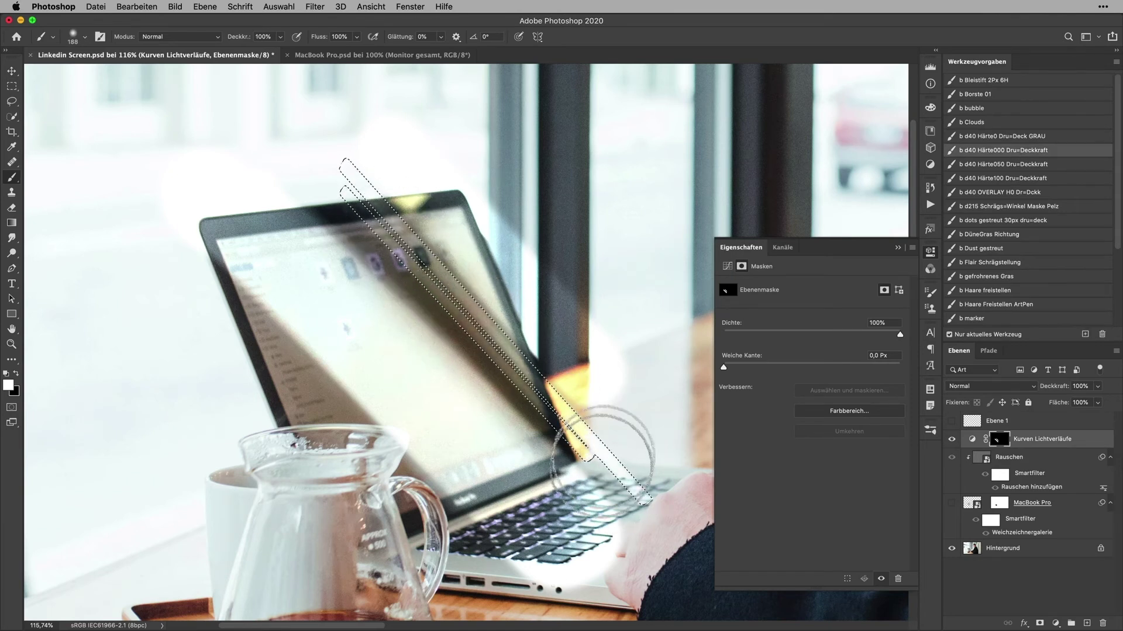
key(super+d)
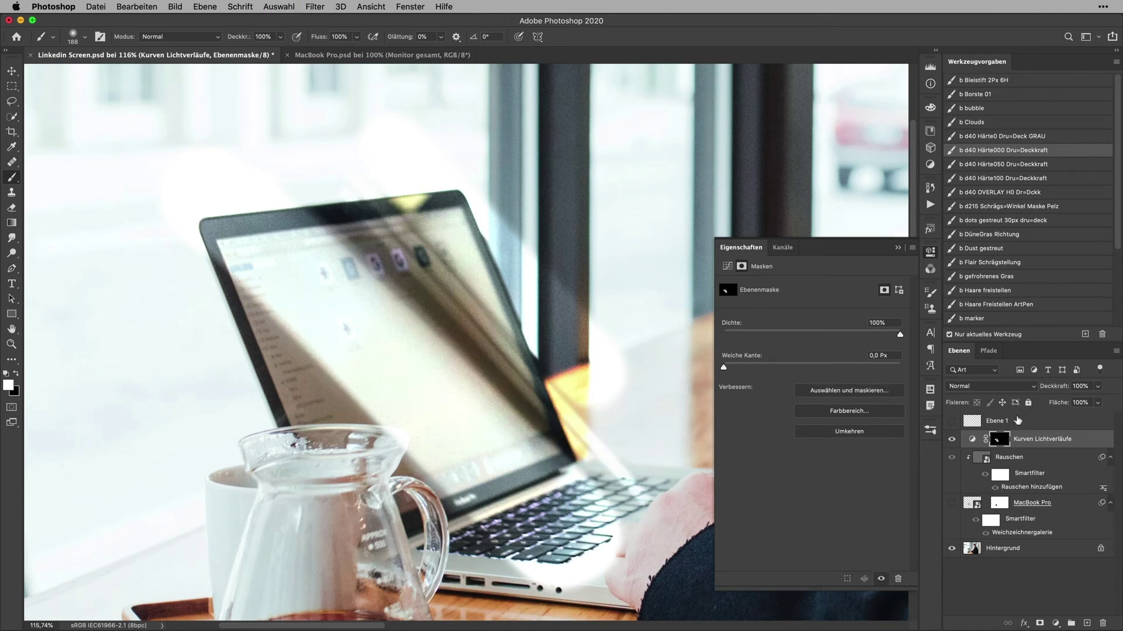
click(1023, 422)
key(BackSpace)
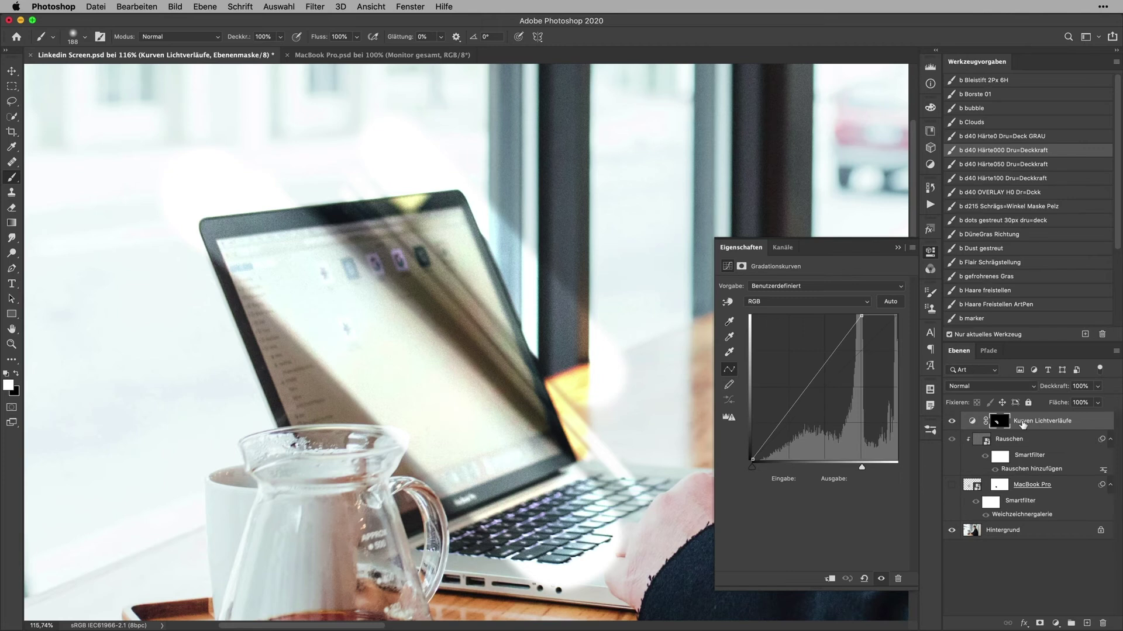
Compare the curves layer on and off, then show the MacBook Pro layer's LinkedIn page
click(950, 423)
click(951, 424)
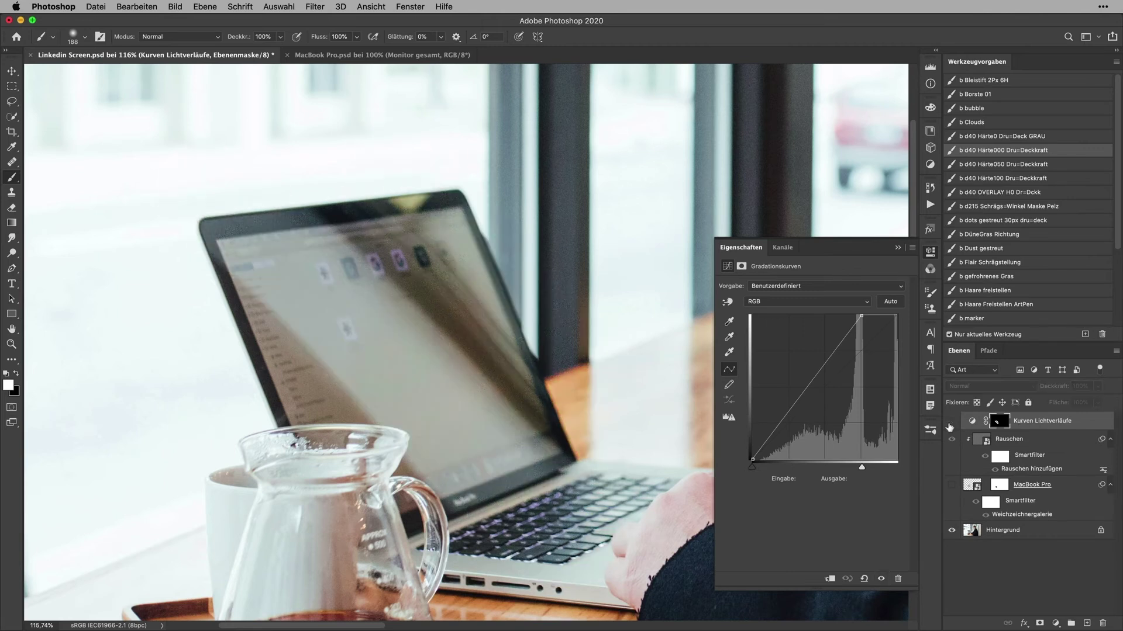
click(950, 424)
right_click(950, 425)
click(1004, 439)
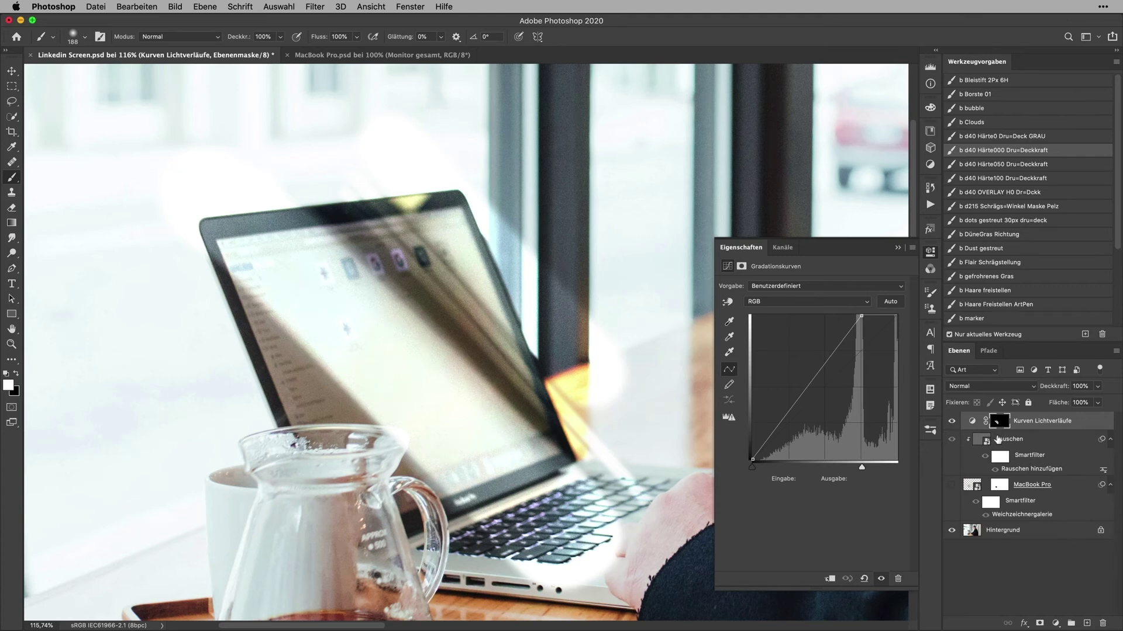
click(950, 486)
Reposition Kurven Lichtverläufe above Rauschen, clip it, and toggle it to compare
drag(973, 423, 967, 476)
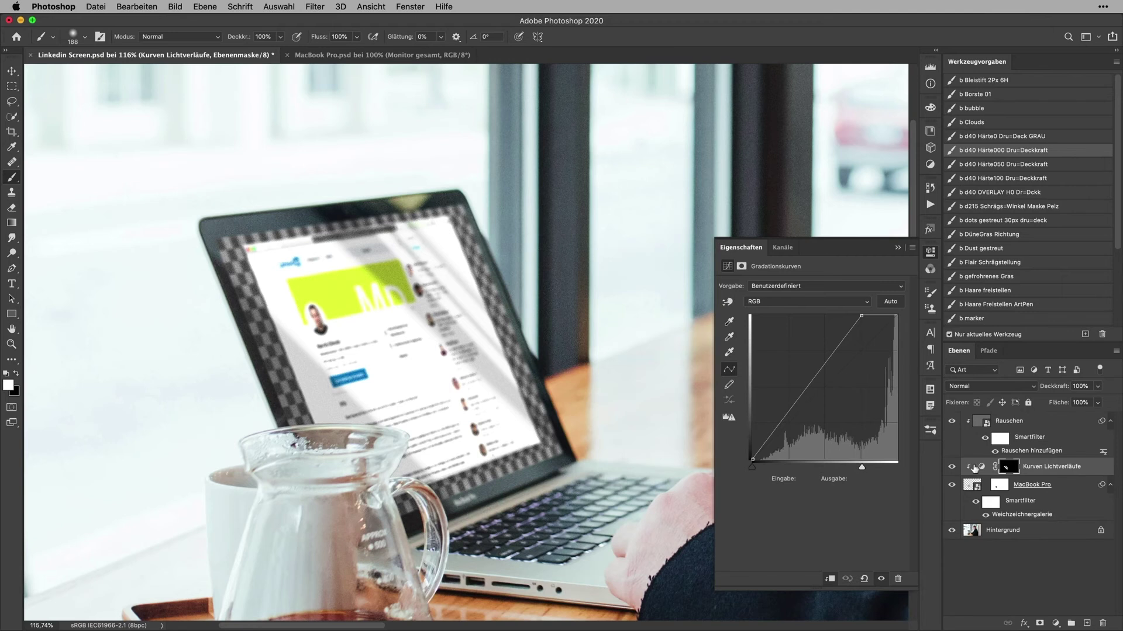
drag(987, 468, 980, 424)
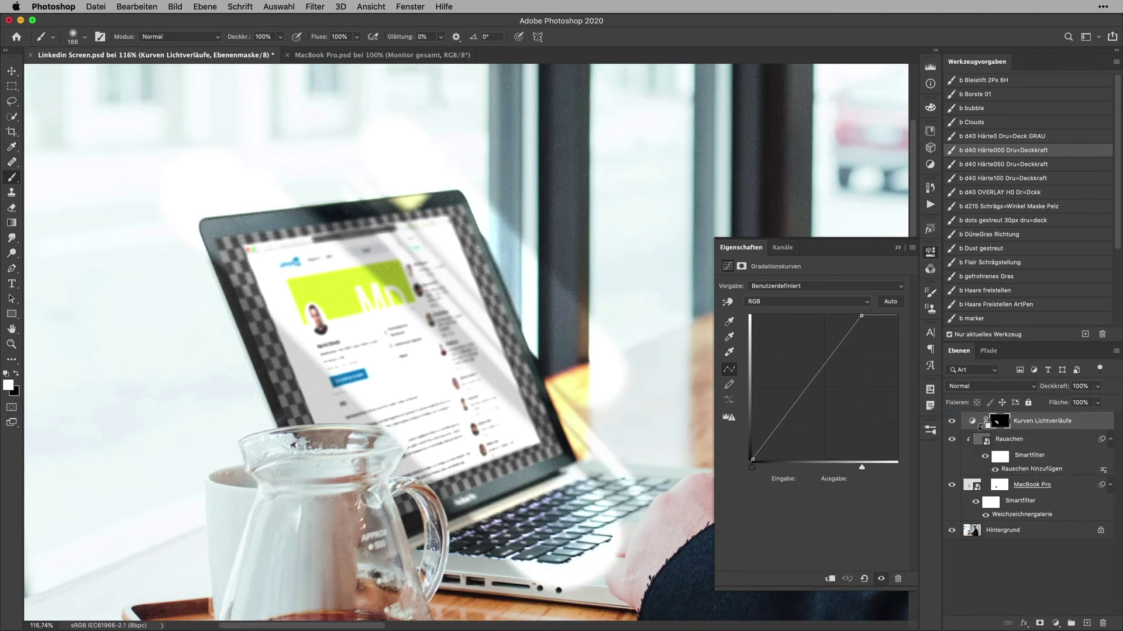
alt+click(981, 431)
alt+click(981, 431)
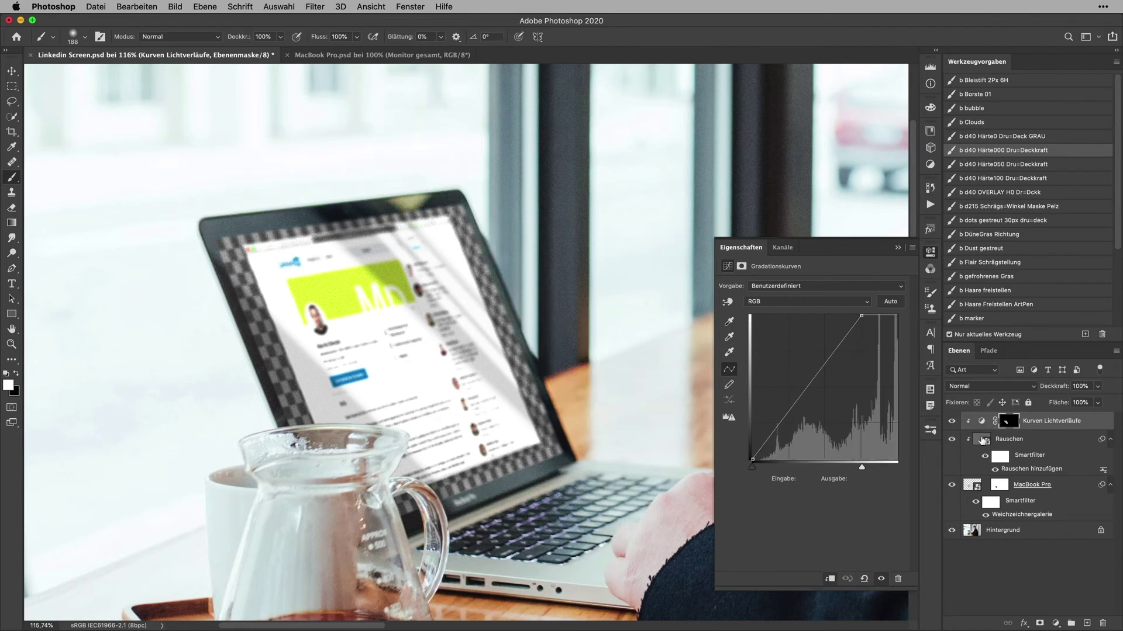
click(951, 422)
click(951, 422)
click(952, 422)
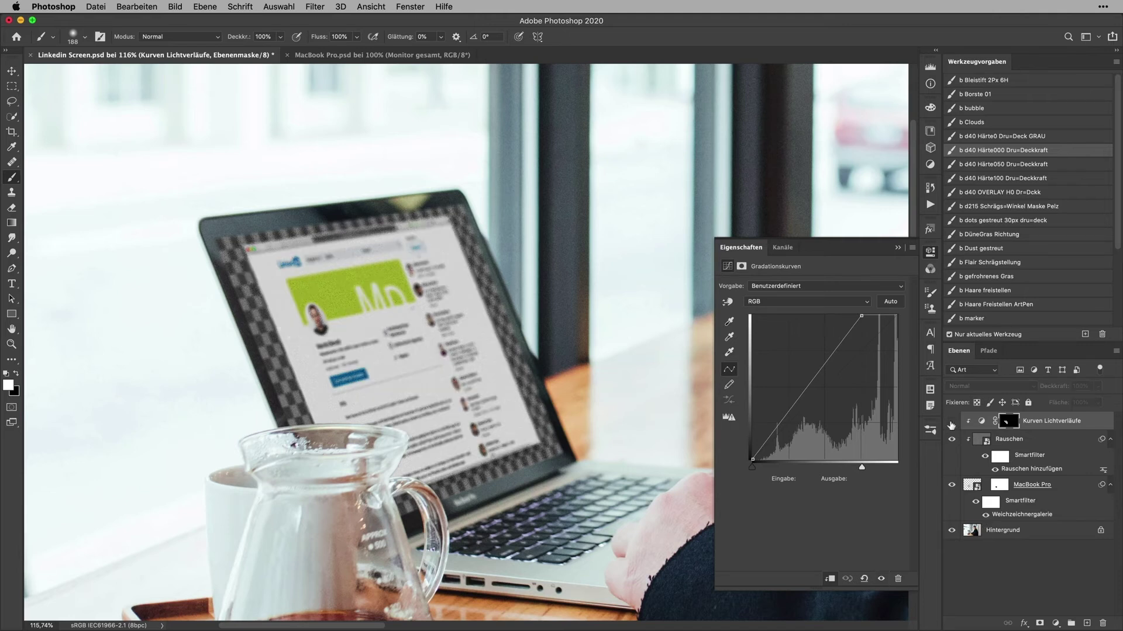
click(951, 422)
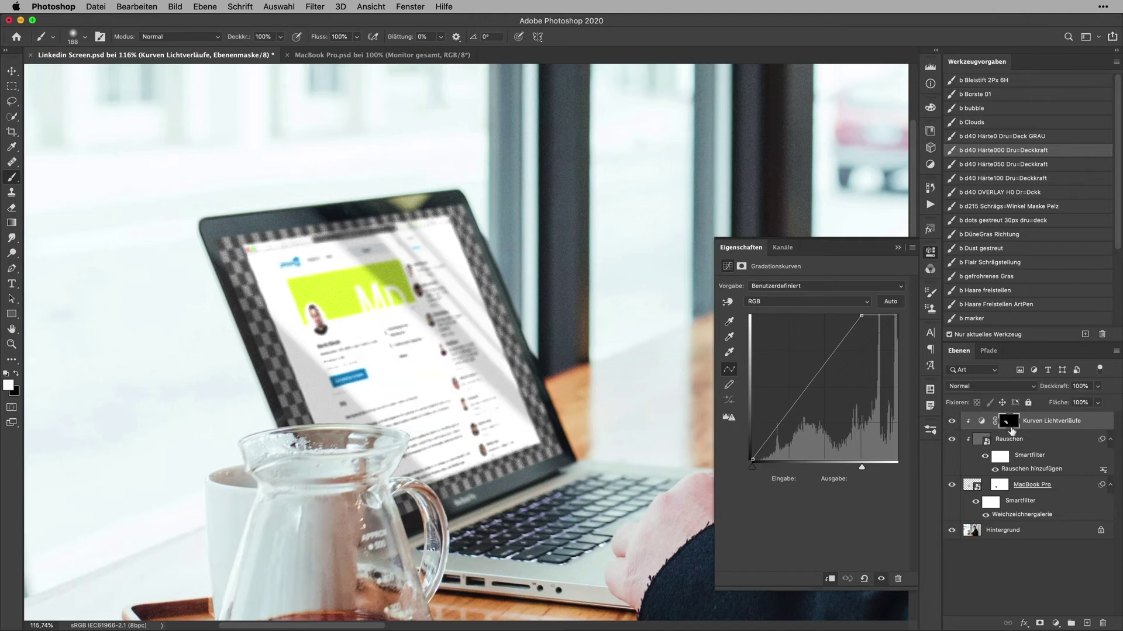
Lift the Kurven Lichtverläufe midtones and set the curve's white point to 231
mouse_move(861, 315)
mouse_down()
mouse_move(896, 316)
mouse_move(876, 314)
mouse_up()
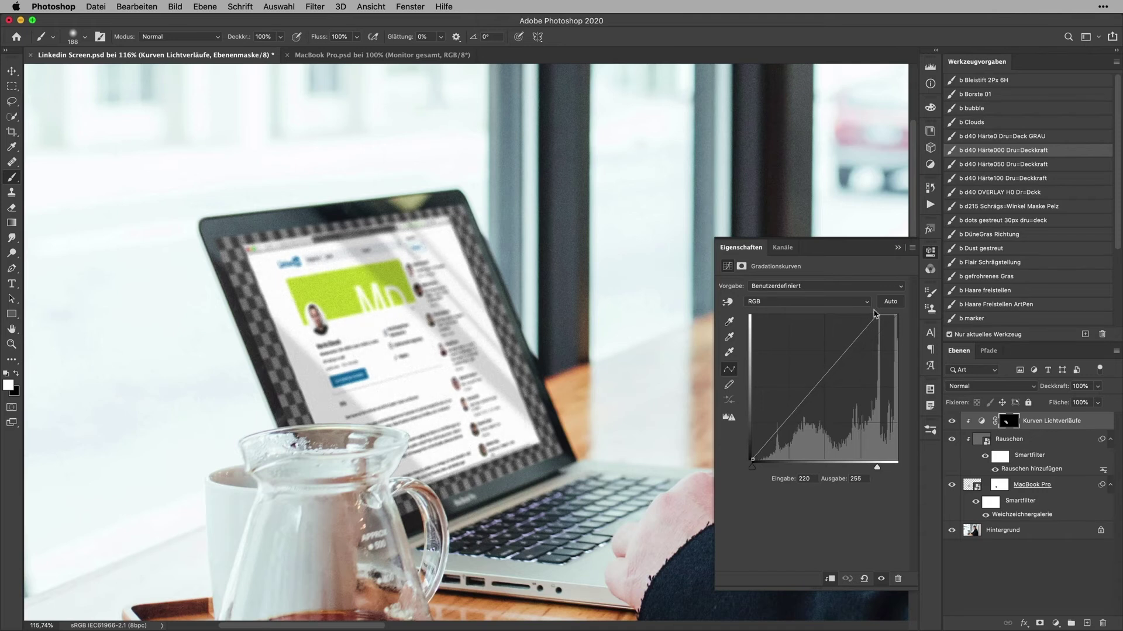
key(v)
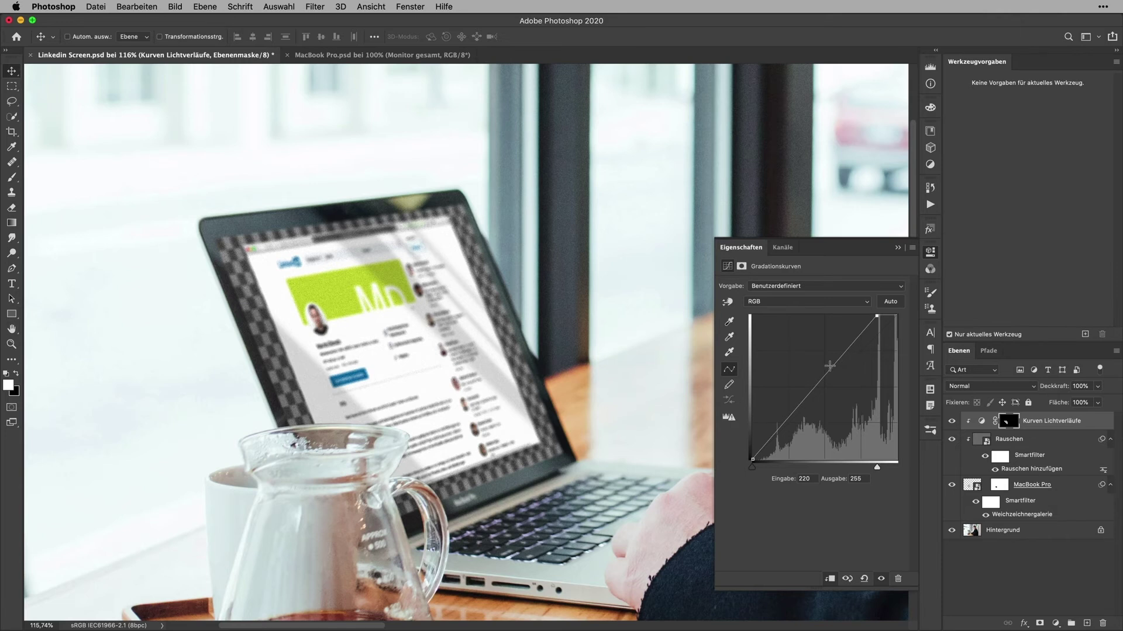
drag(830, 366, 825, 363)
drag(876, 316, 881, 315)
Compare the image with and without the curves and against the original background photo
click(952, 421)
click(952, 421)
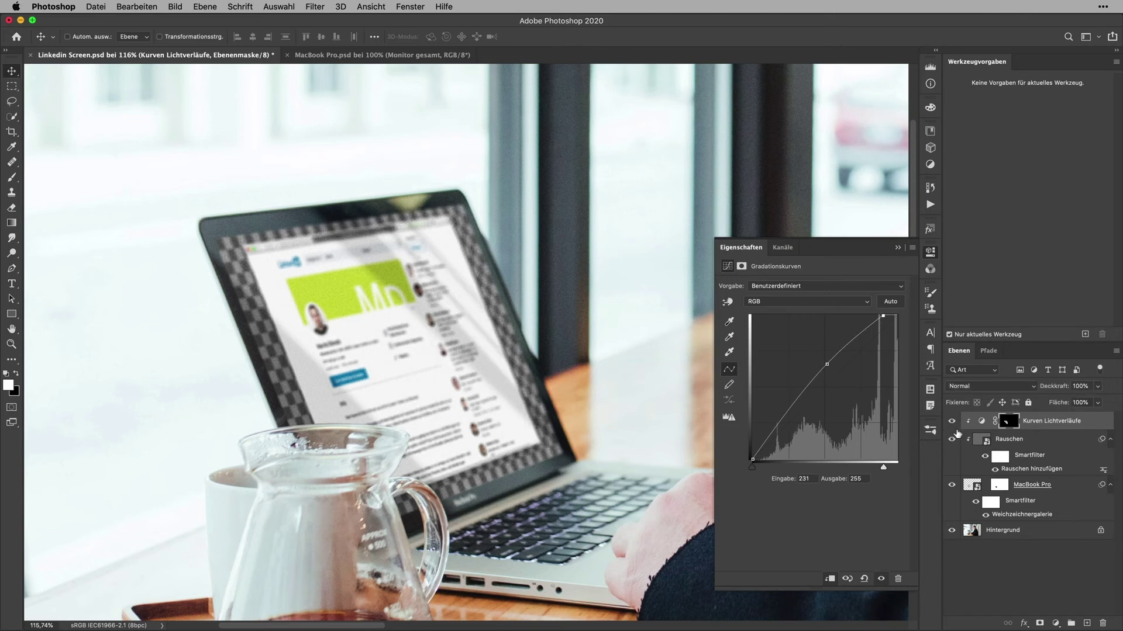
click(952, 422)
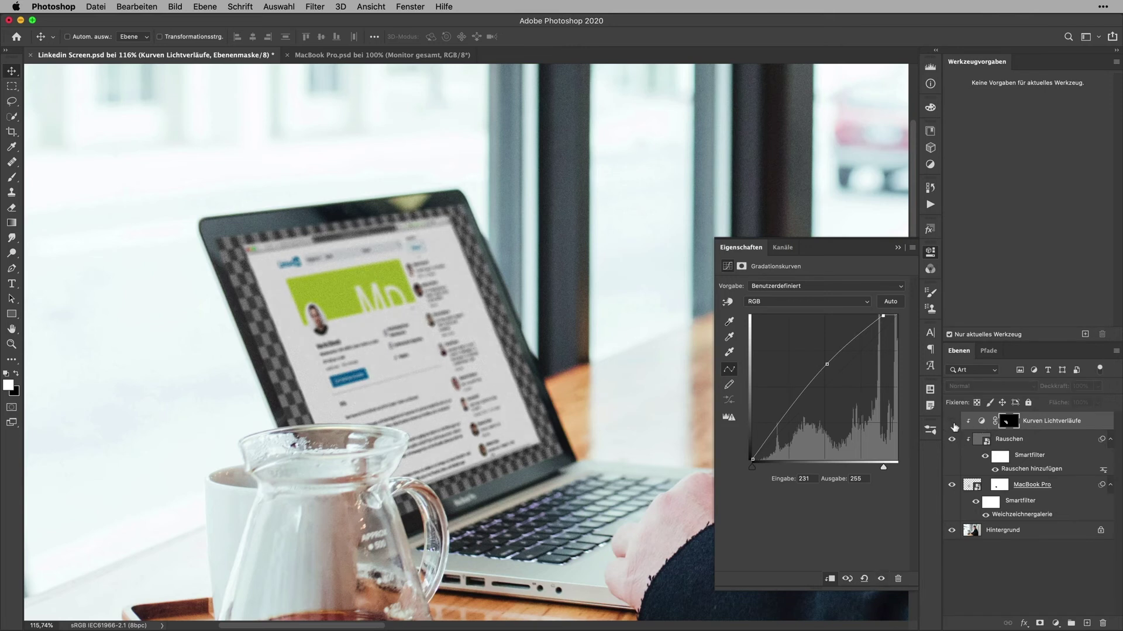
click(951, 424)
click(951, 423)
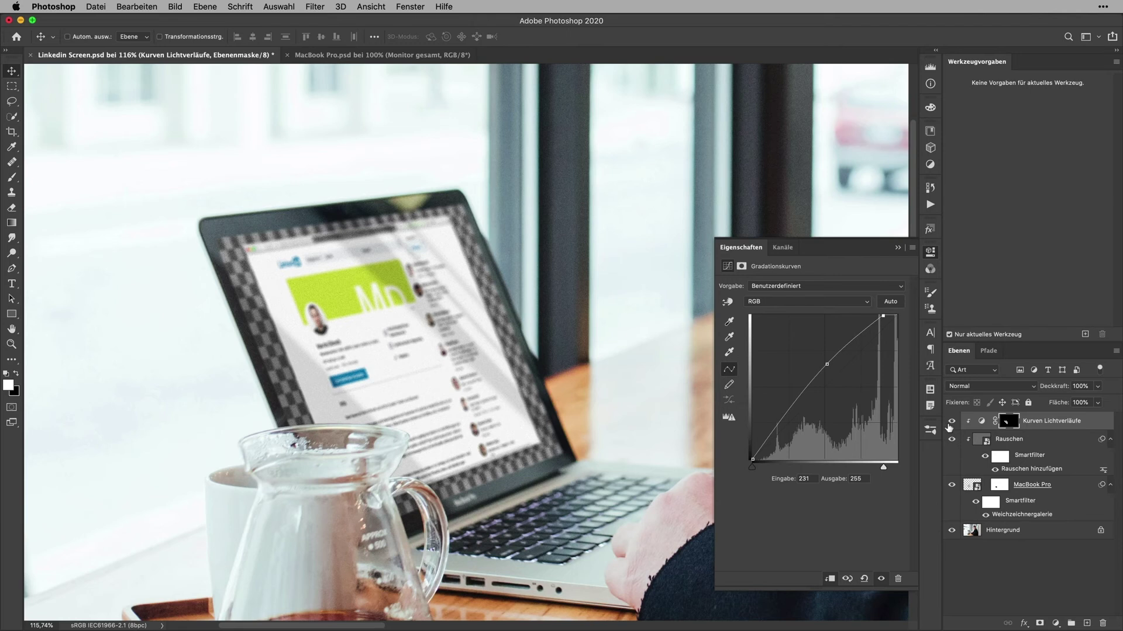
click(952, 423)
alt+click(951, 535)
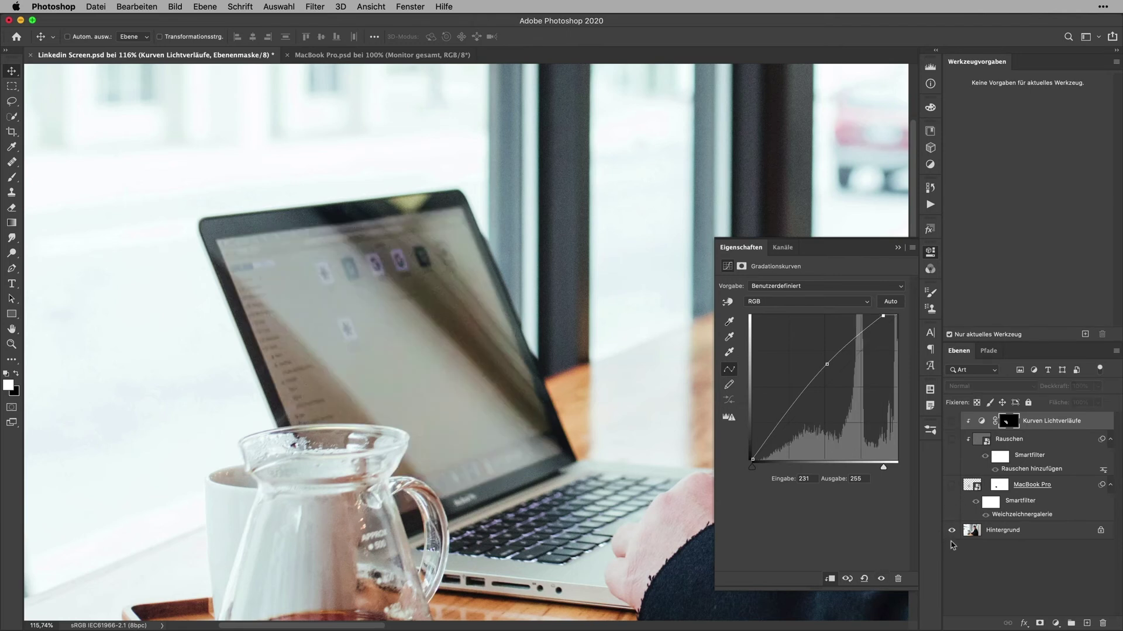
alt+click(951, 534)
alt+click(950, 535)
alt+click(951, 534)
click(826, 363)
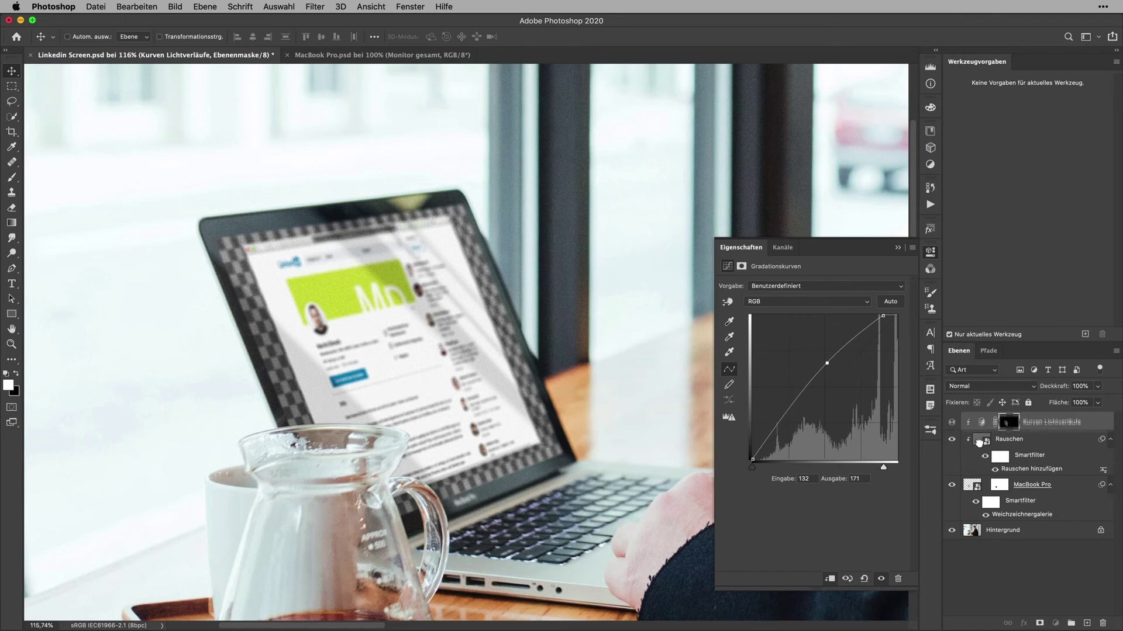
Move Kurven Lichtverläufe below Rauschen and save Linkedin Screen.psd
drag(990, 420, 994, 479)
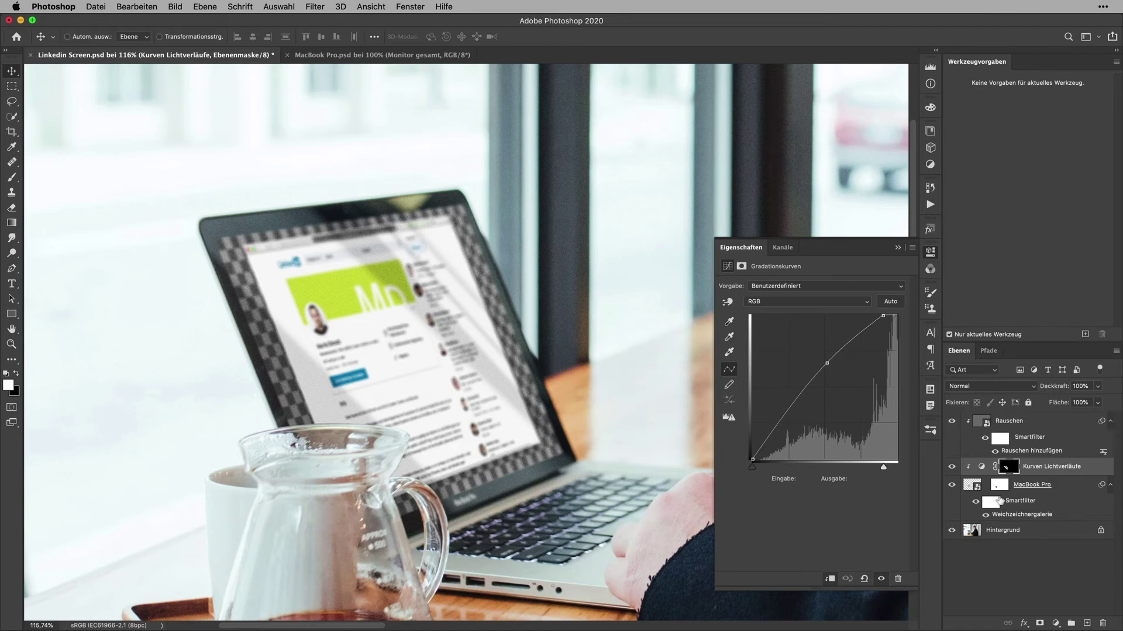
click(931, 254)
key(super+s)
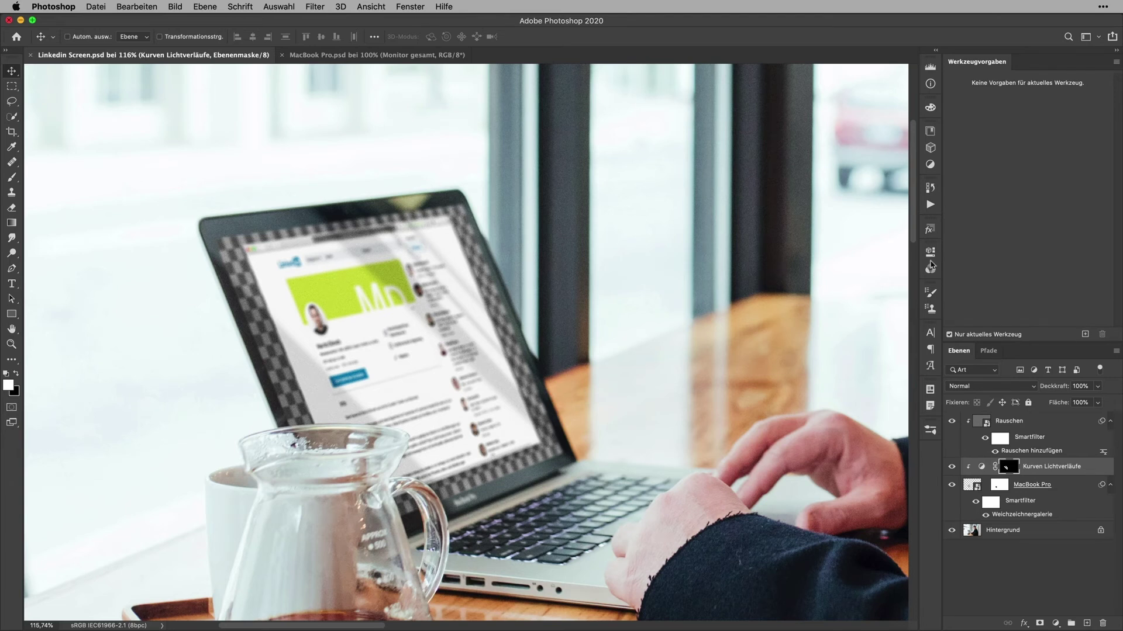
Open the MacBook Pro smart object, hide Musterfüllung 1 and Kurven 1, and select Hintergrund
double_click(968, 487)
click(952, 473)
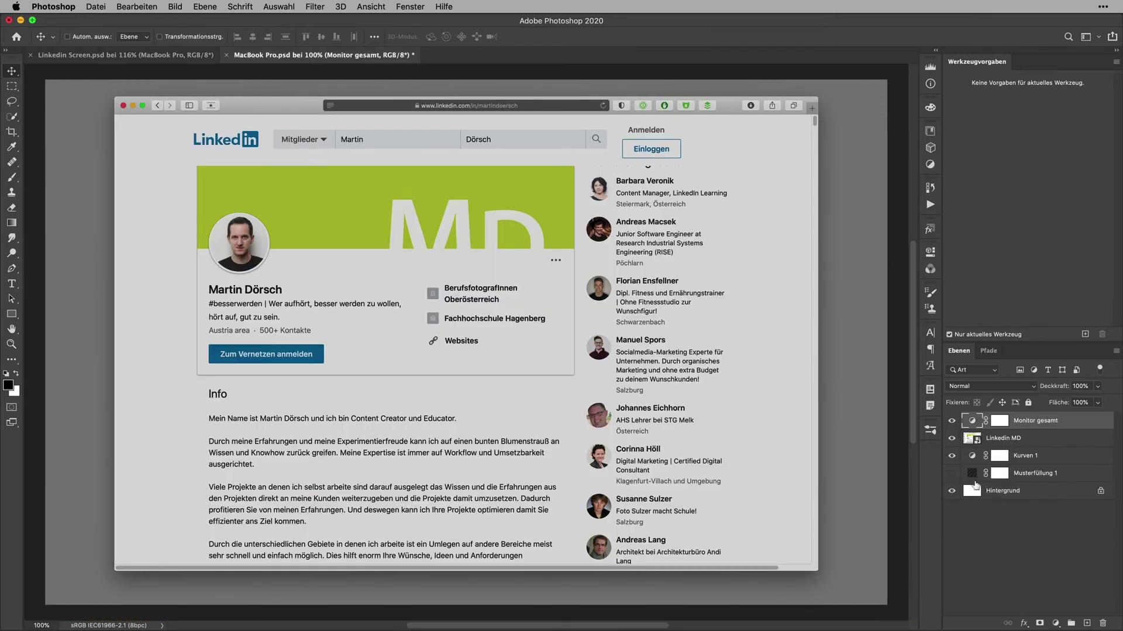
click(951, 457)
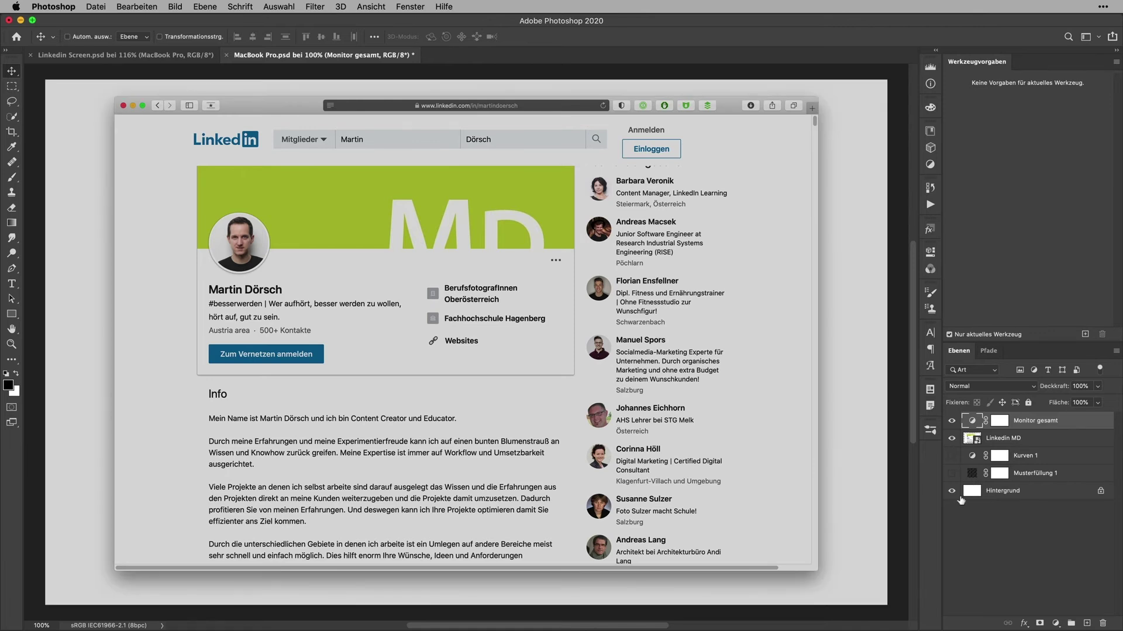
click(970, 495)
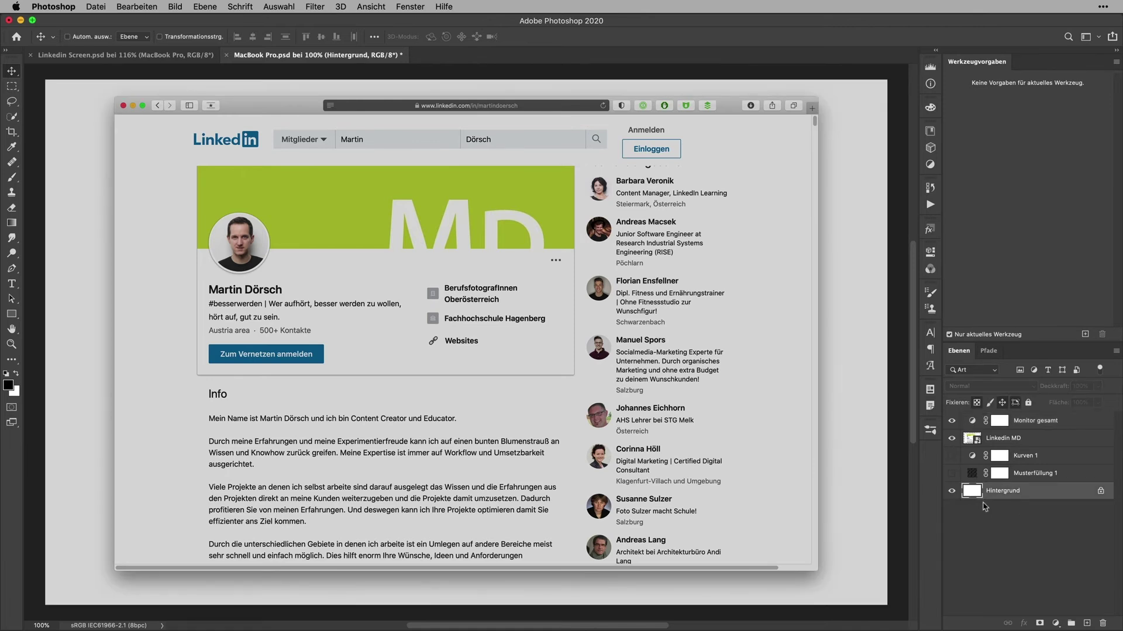
Add a Farbfläche fill layer sampled from the profile button's blue #00659b and save MacBook Pro.psd
click(1055, 624)
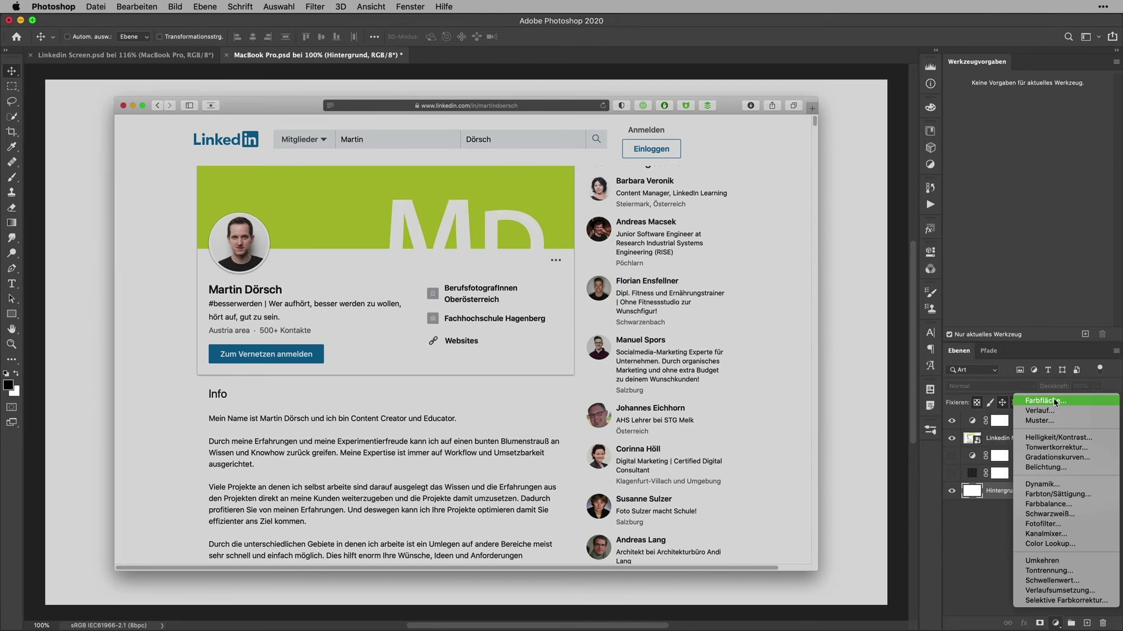
click(1046, 401)
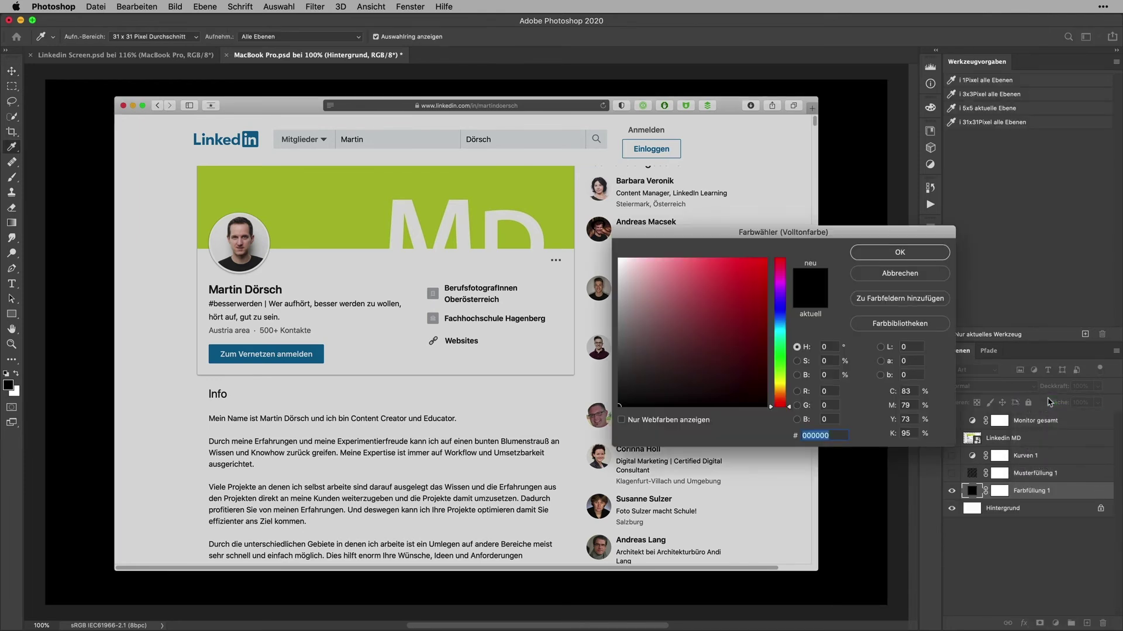
click(319, 350)
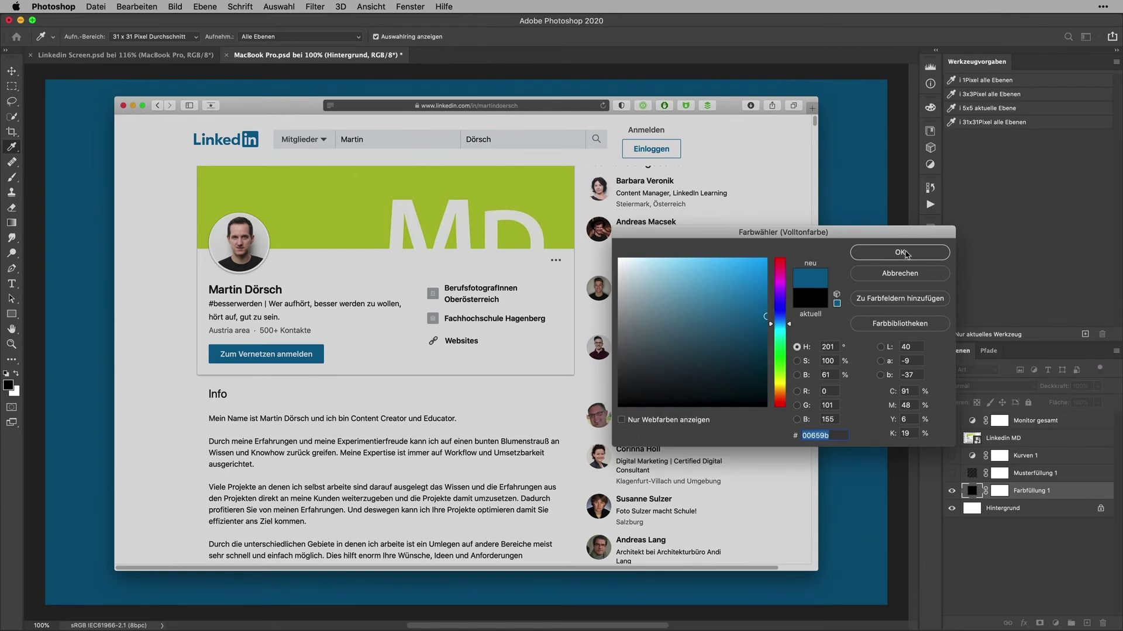
click(901, 252)
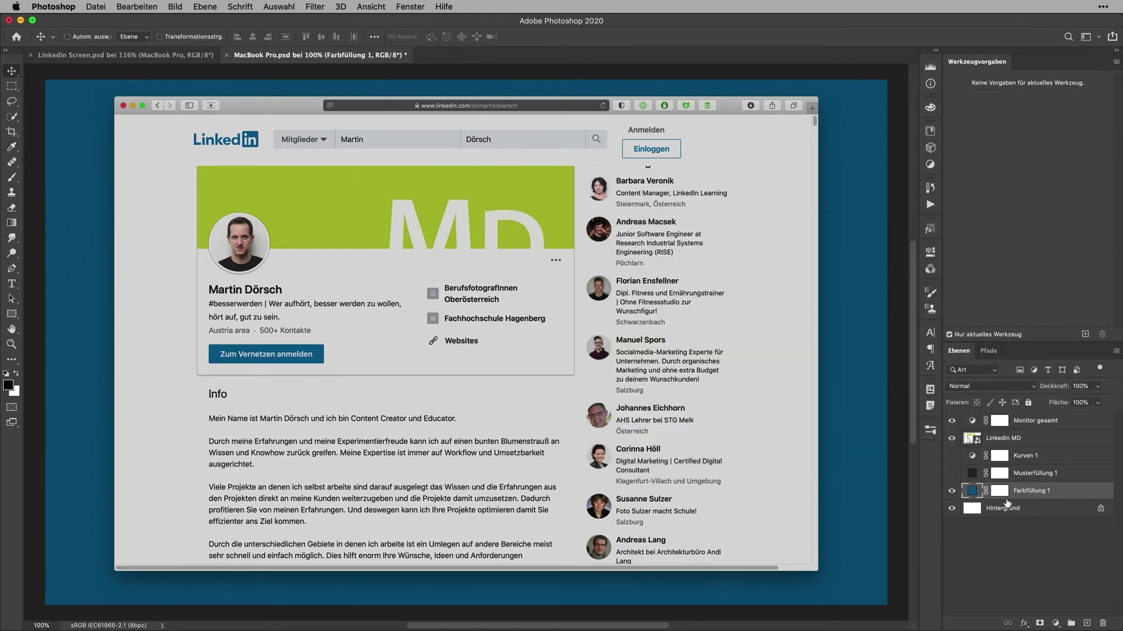
key(ctrl+s)
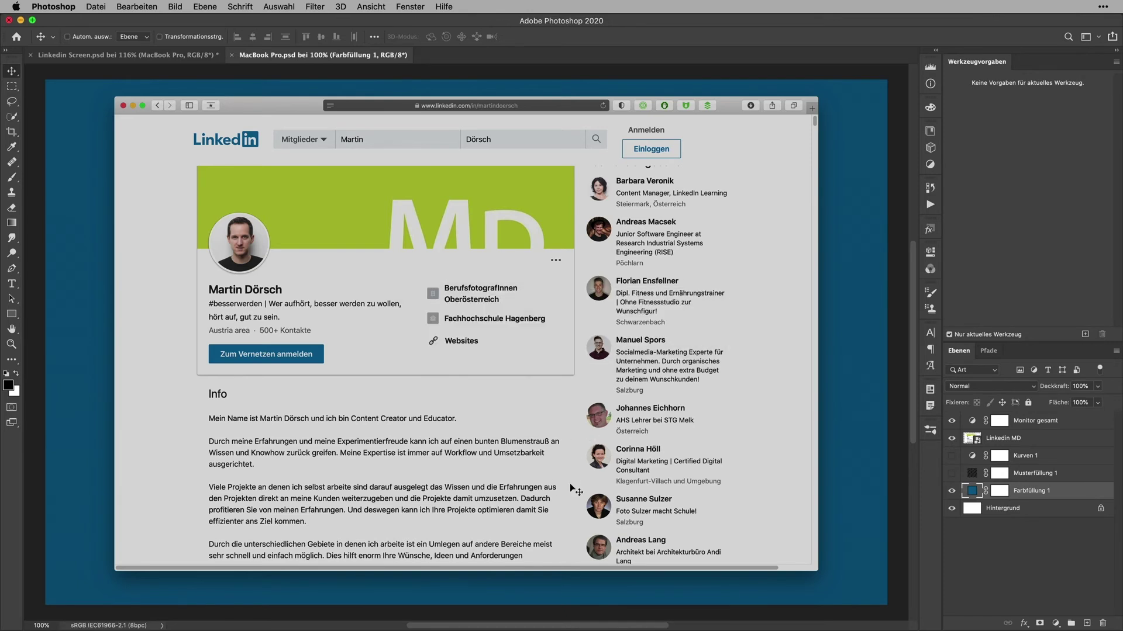
Return to Linkedin Screen.psd and pan around to view the updated laptop screen
click(185, 56)
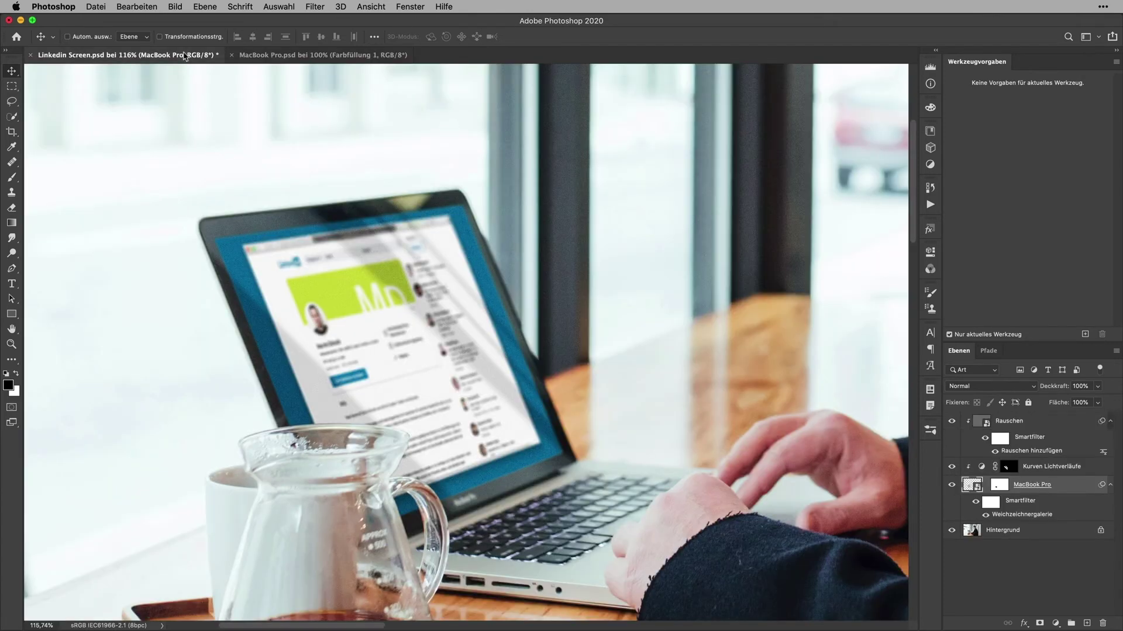
key(h)
scroll(560, 514, down, 3)
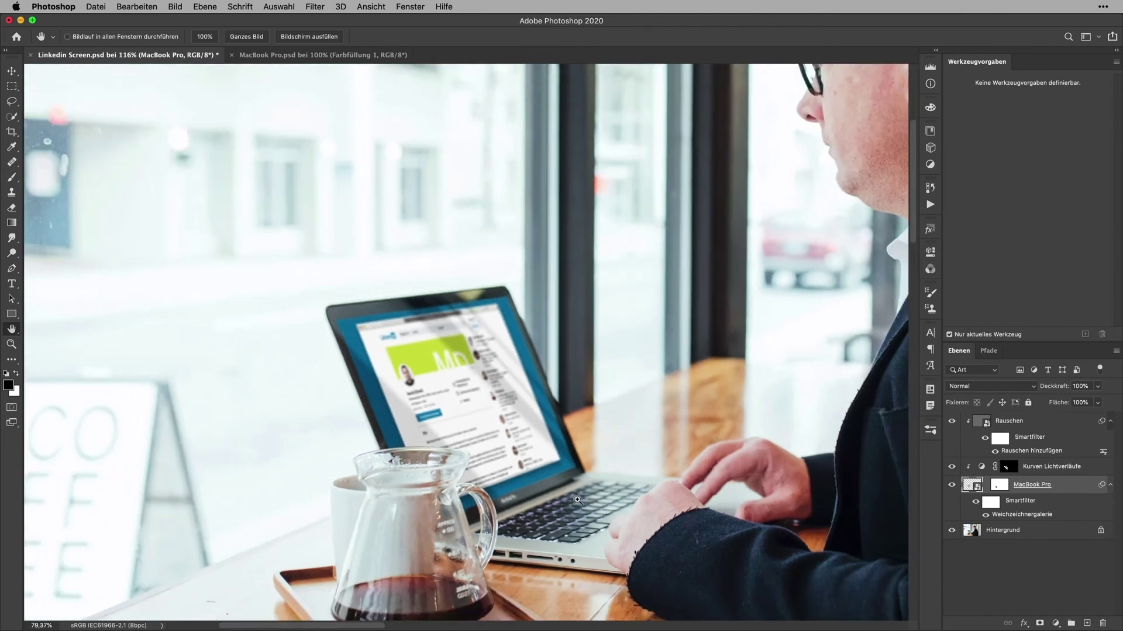
scroll(560, 517, right, 5)
scroll(494, 514, up, 3)
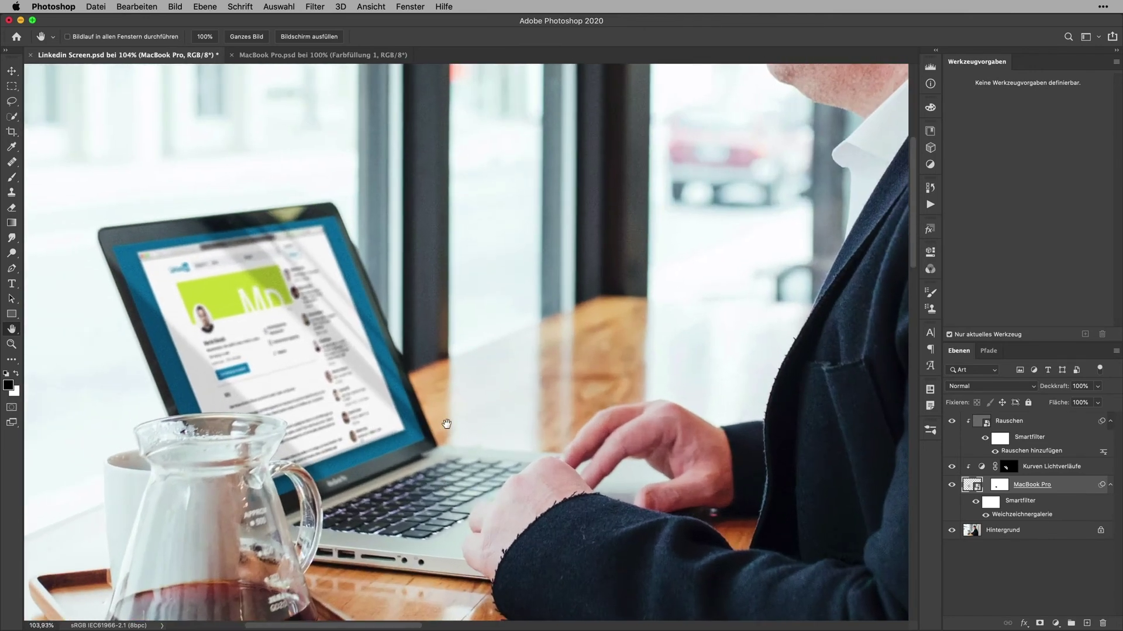
Scale the Linkedin MD layer to 69.63% in MacBook Pro.psd, save, and view it on the laptop
click(310, 56)
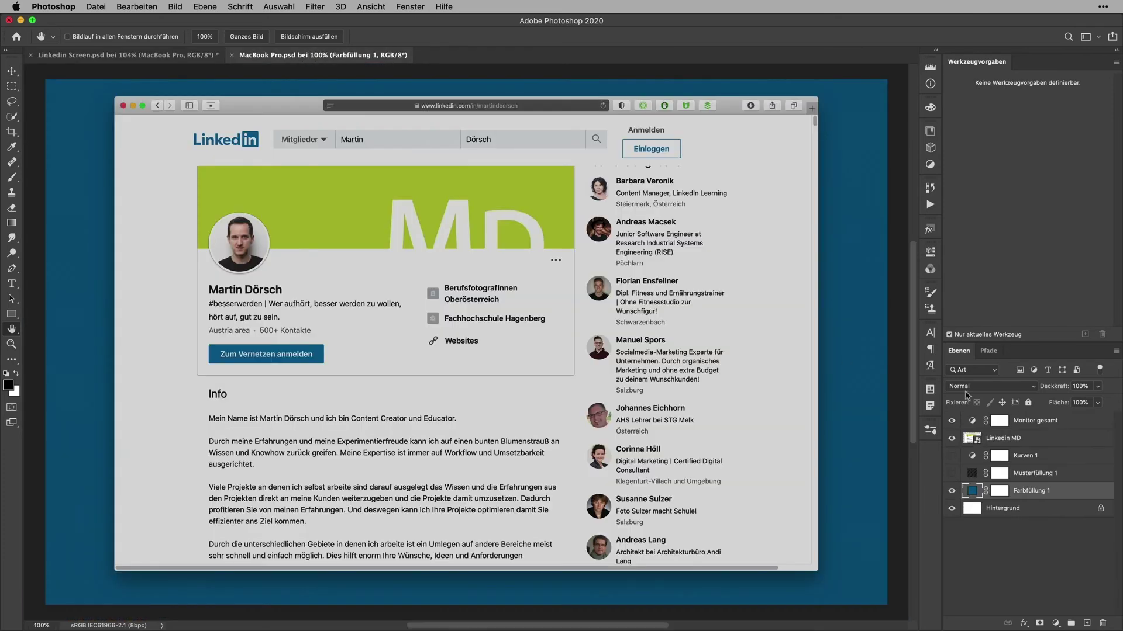
click(972, 439)
key(ctrl+t)
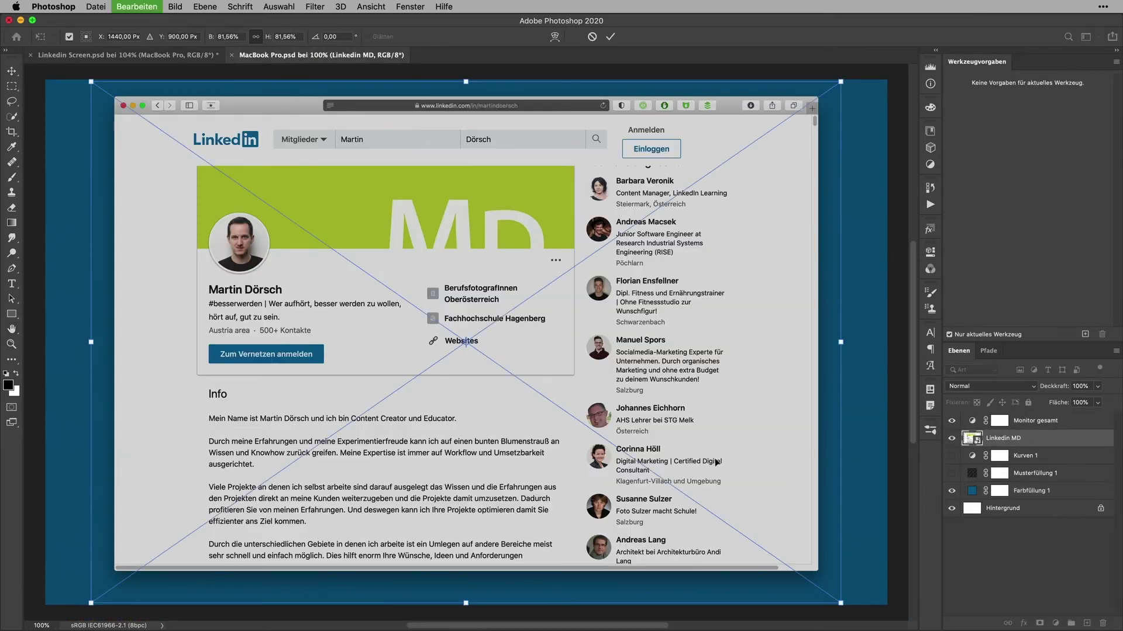
scroll(717, 461, down, 3)
drag(797, 181, 732, 209)
drag(685, 328, 619, 336)
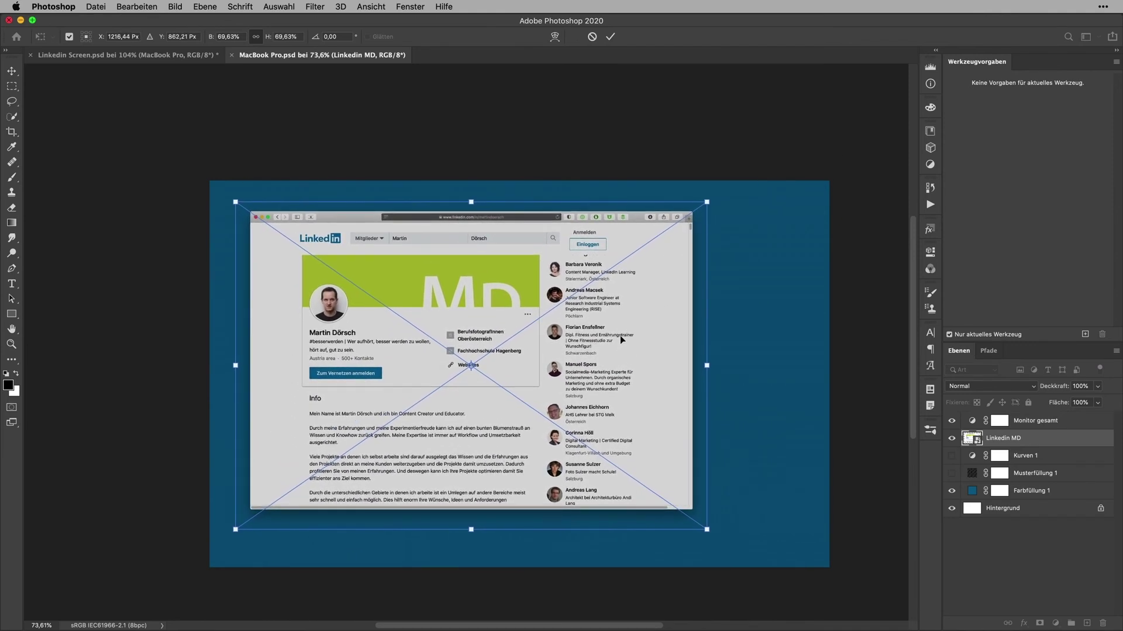
key(Return)
key(space)
key(ctrl+s)
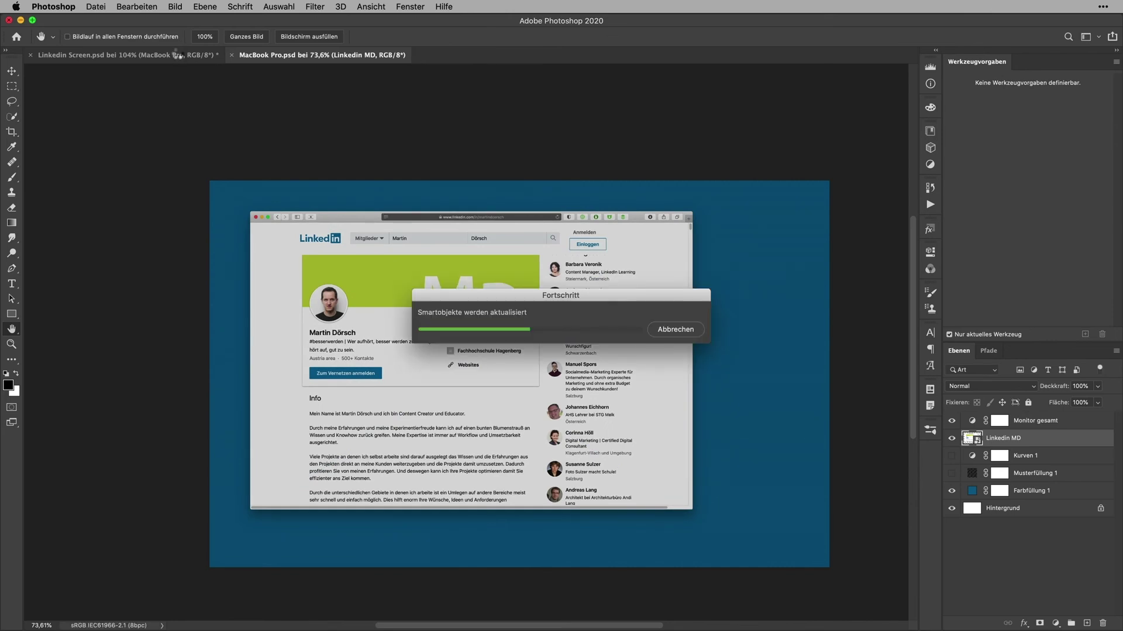
click(179, 55)
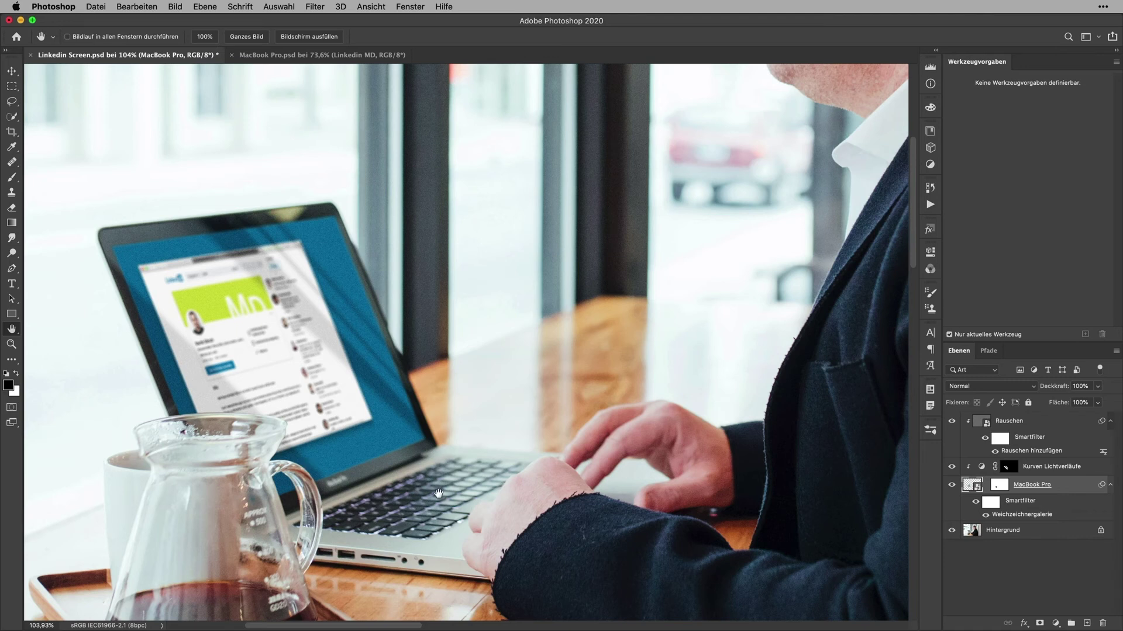
Enlarge the LinkedIn screenshot to about 90% of the blue MacBook Pro canvas and centre it
click(297, 55)
key(ctrl+t)
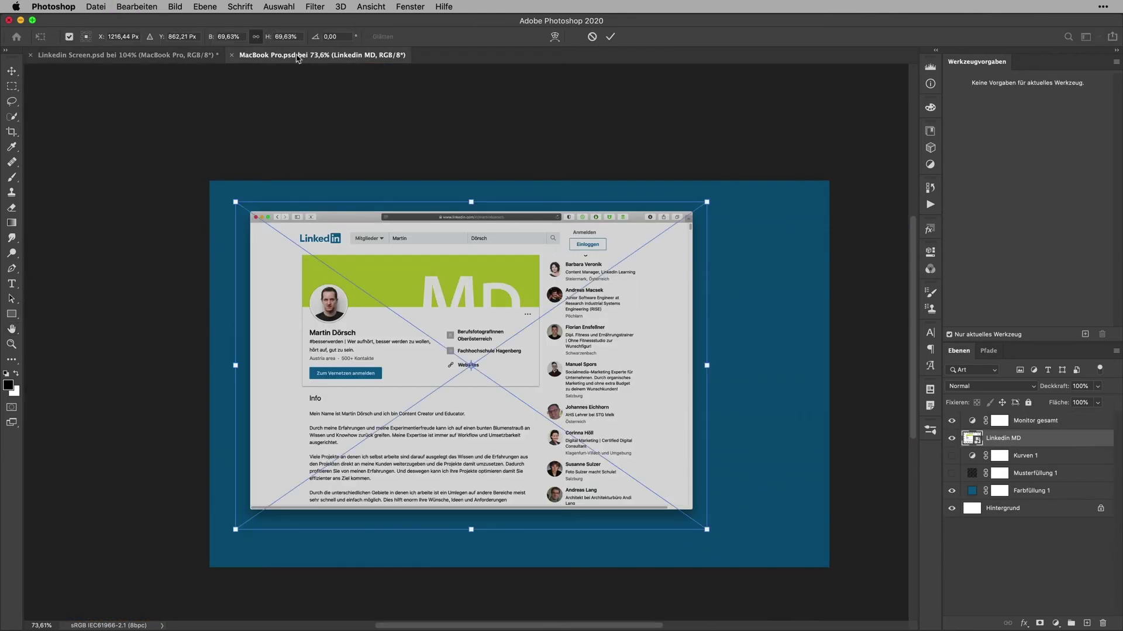
drag(709, 529, 818, 586)
drag(749, 511, 753, 514)
mouse_move(823, 590)
mouse_down()
mouse_move(834, 572)
mouse_move(815, 582)
mouse_move(833, 597)
mouse_up()
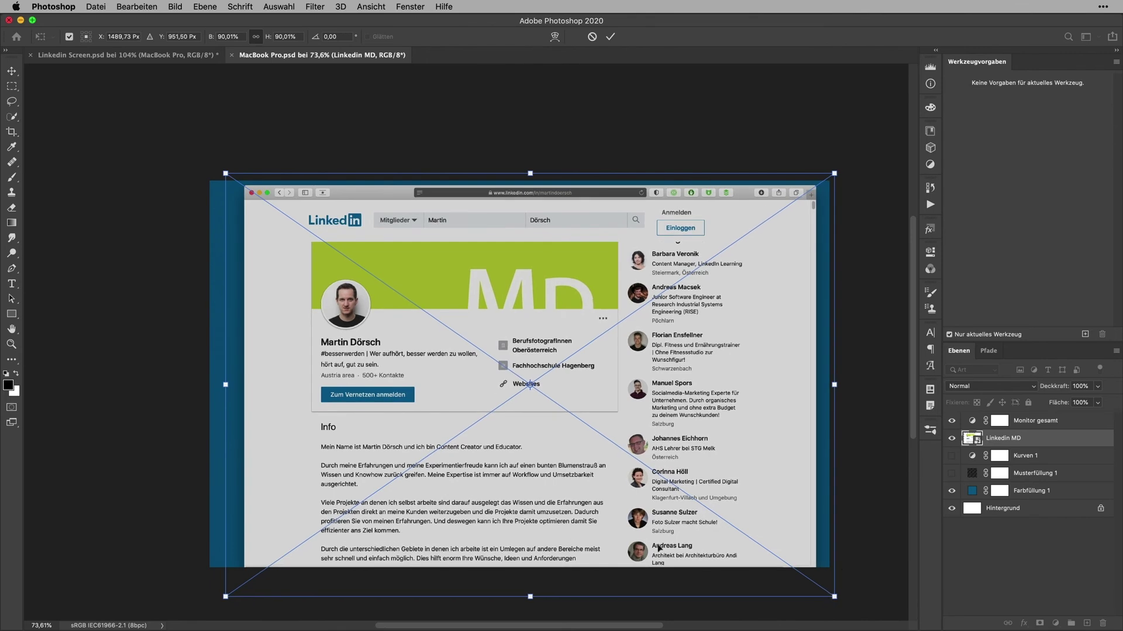
drag(772, 523, 763, 506)
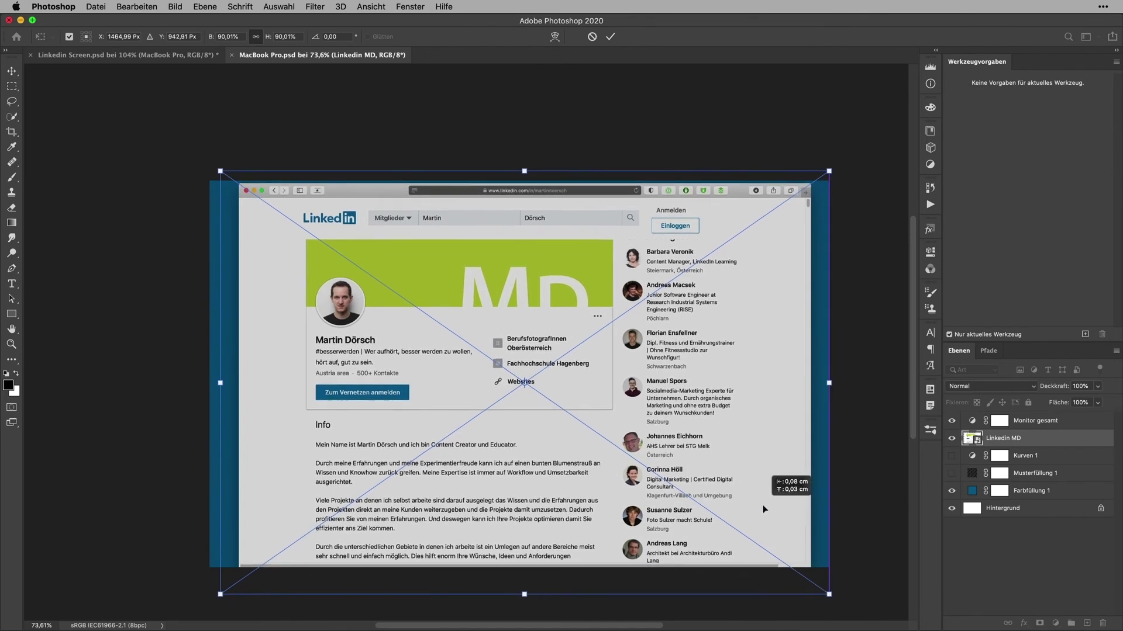
Apply the transform, then save and close MacBook Pro.psd
key(Return)
key(space)
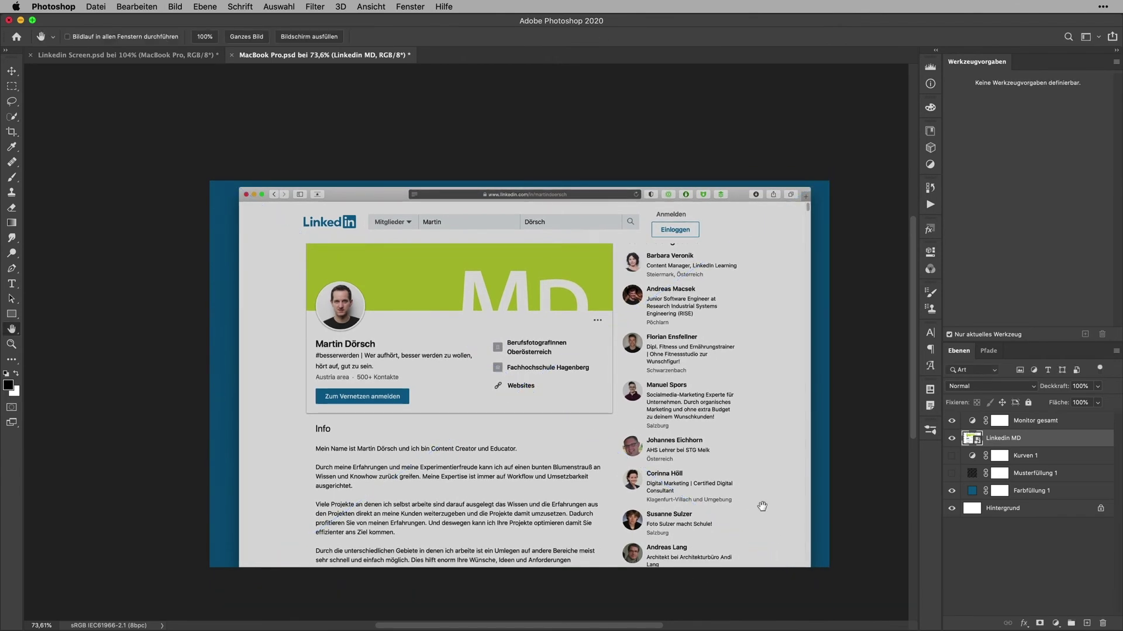
key(super+w)
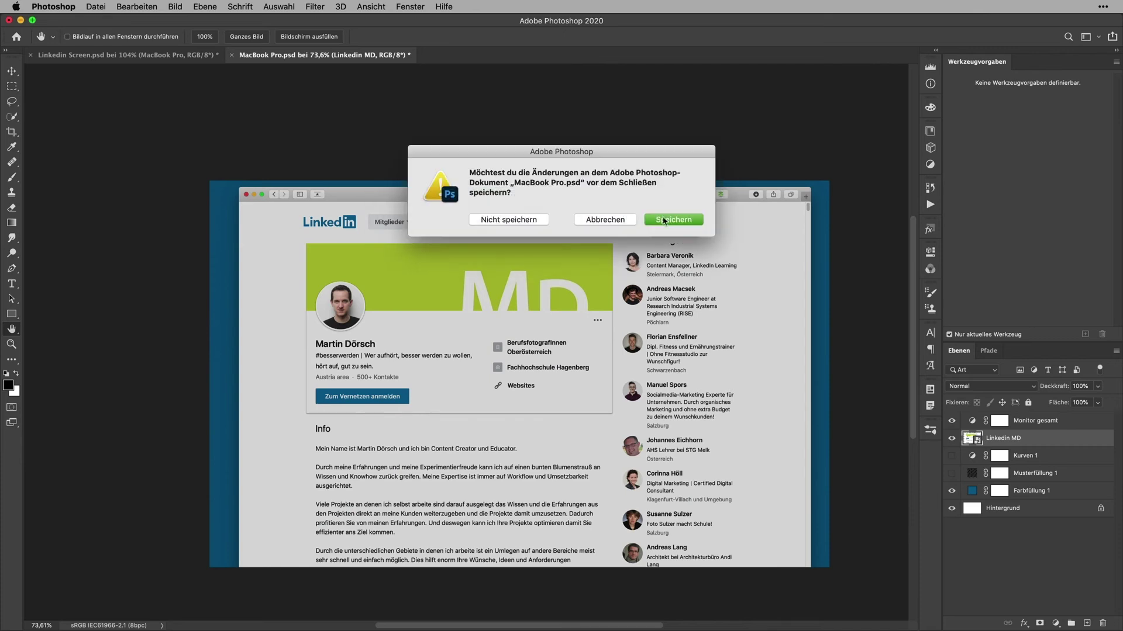
click(667, 217)
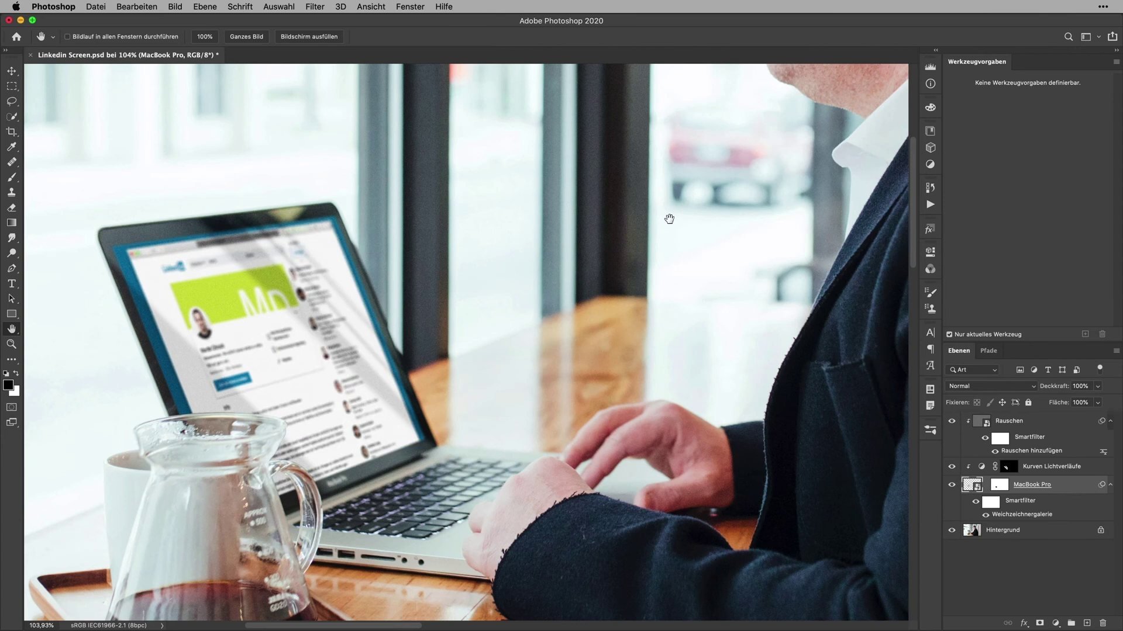
Target the MacBook Pro layer mask with the soft d40 Härte000 brush at 10% opacity
click(999, 484)
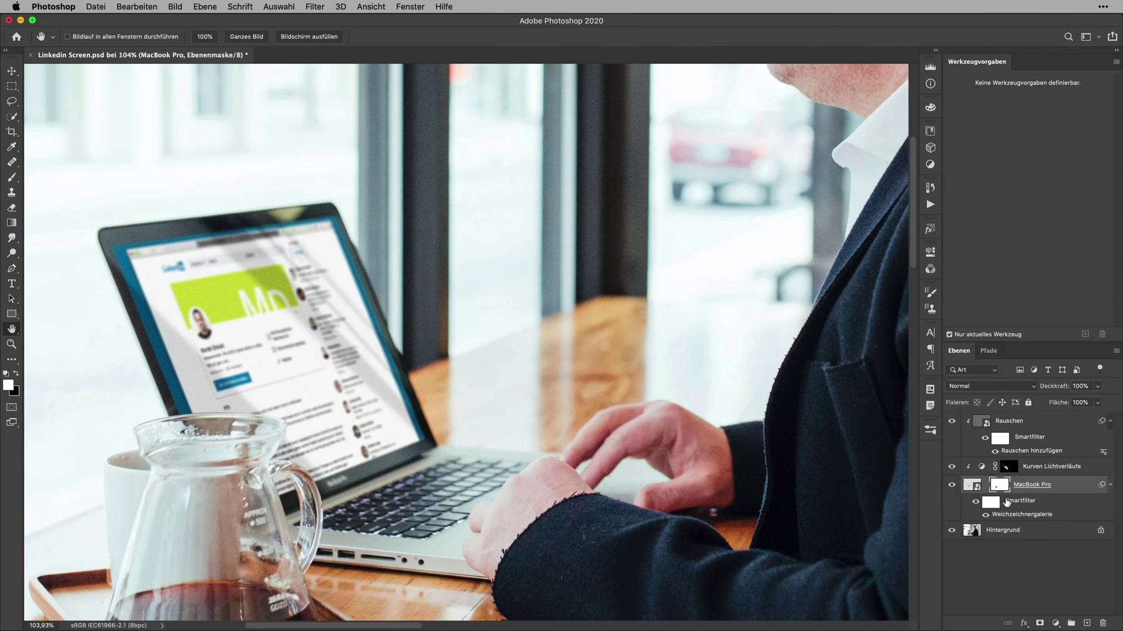
key(b)
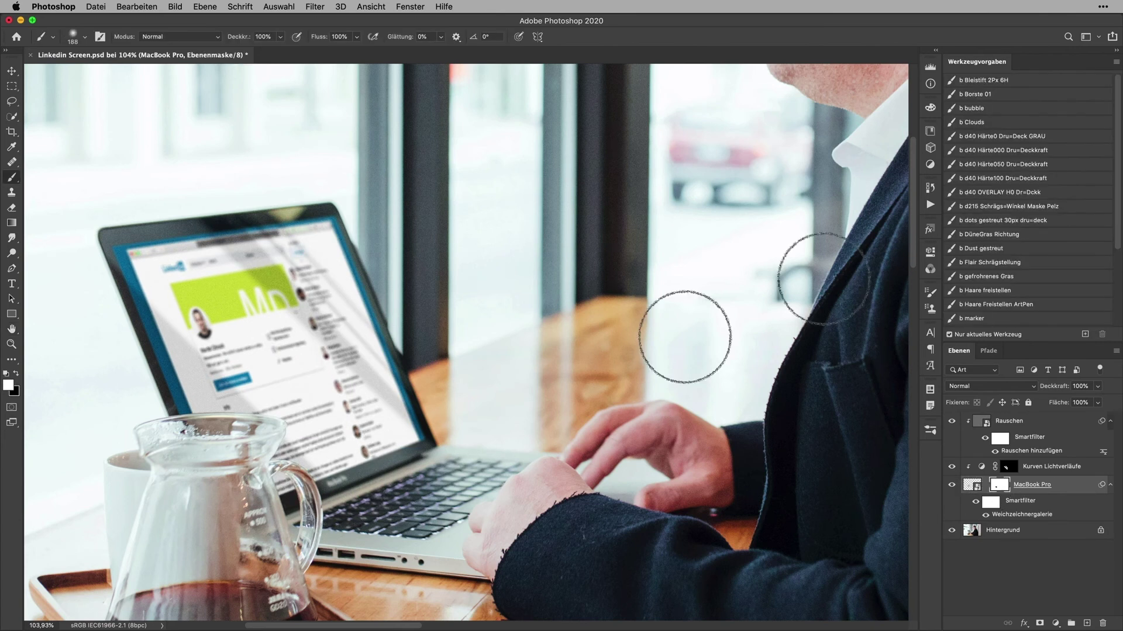
click(1022, 154)
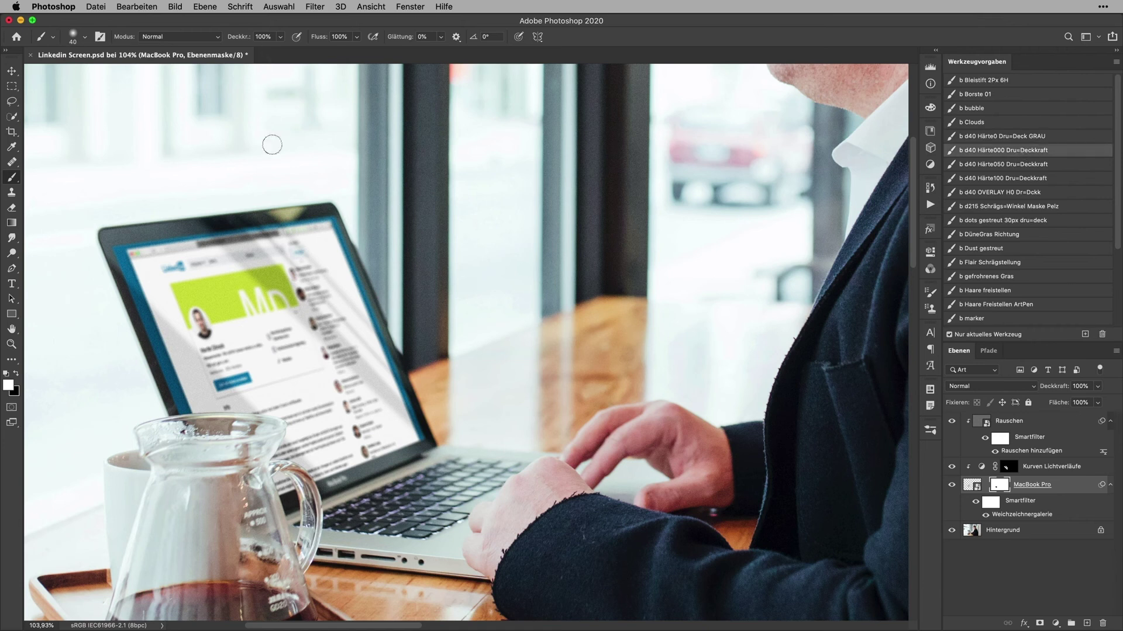
key(1)
scroll(258, 436, up, 1)
scroll(259, 436, up, 3)
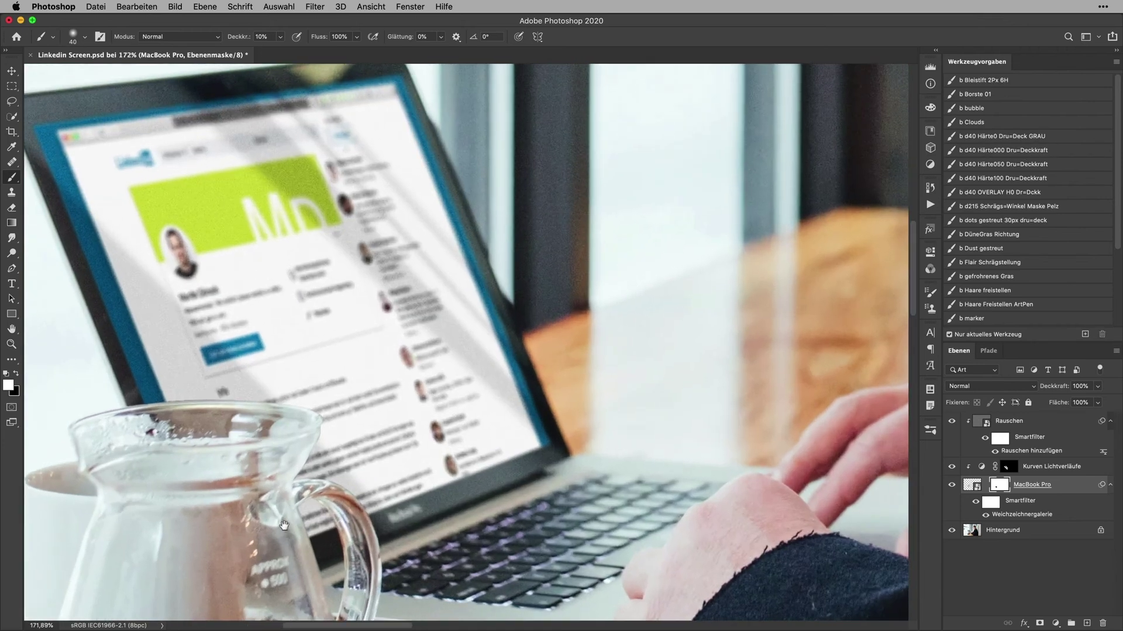
Rotate the view and softly paint the mask along the jug's rim and handle at size 28
key(r)
mouse_move(374, 558)
mouse_down()
mouse_move(466, 585)
mouse_move(499, 516)
mouse_up()
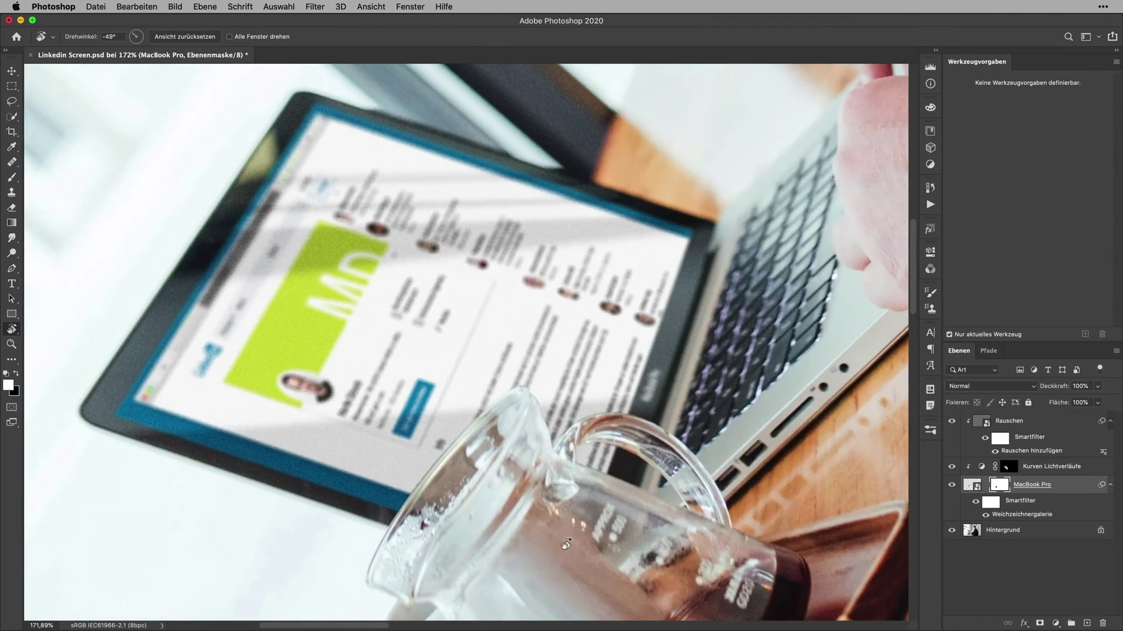
key(b)
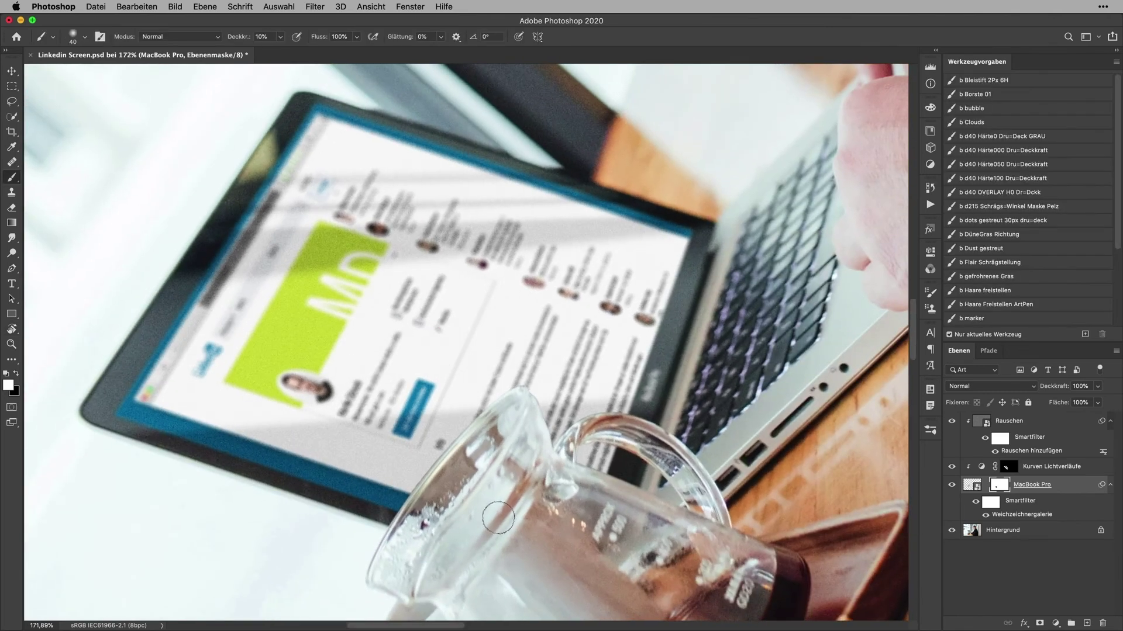
mouse_move(483, 450)
mouse_down()
mouse_move(435, 502)
mouse_move(492, 481)
mouse_move(503, 422)
mouse_up()
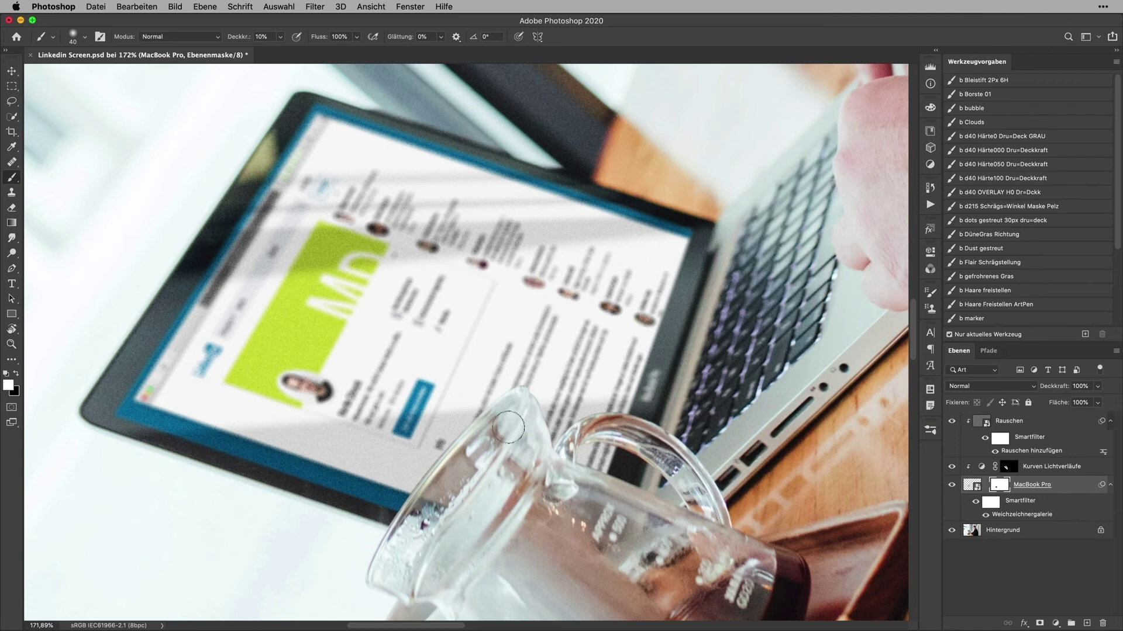
drag(513, 419, 505, 420)
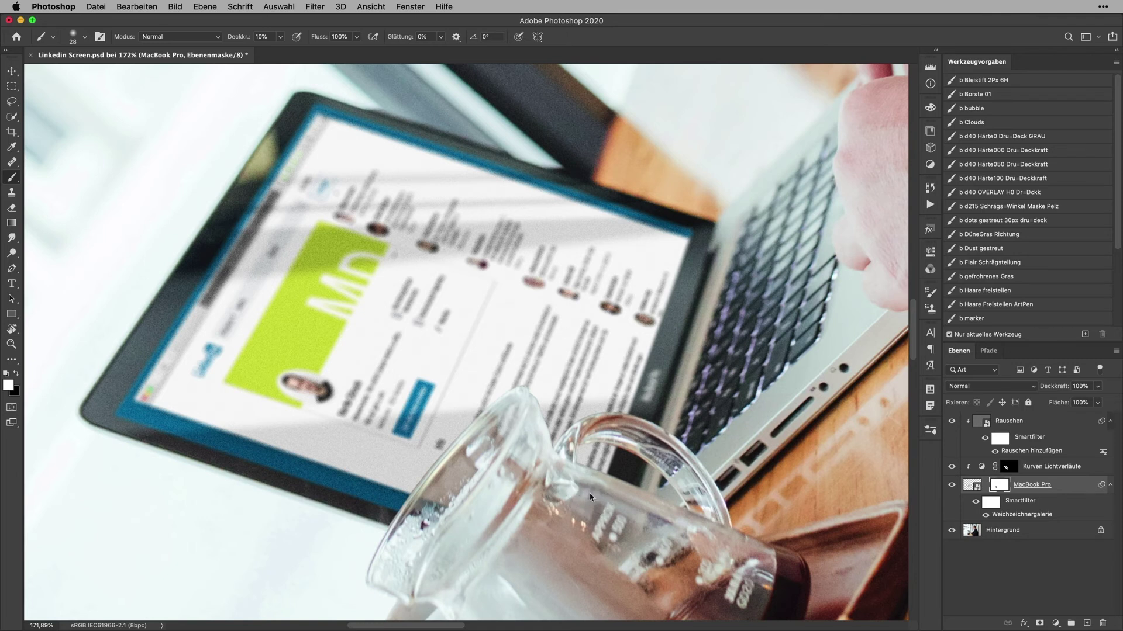
drag(593, 488, 578, 476)
click(13, 239)
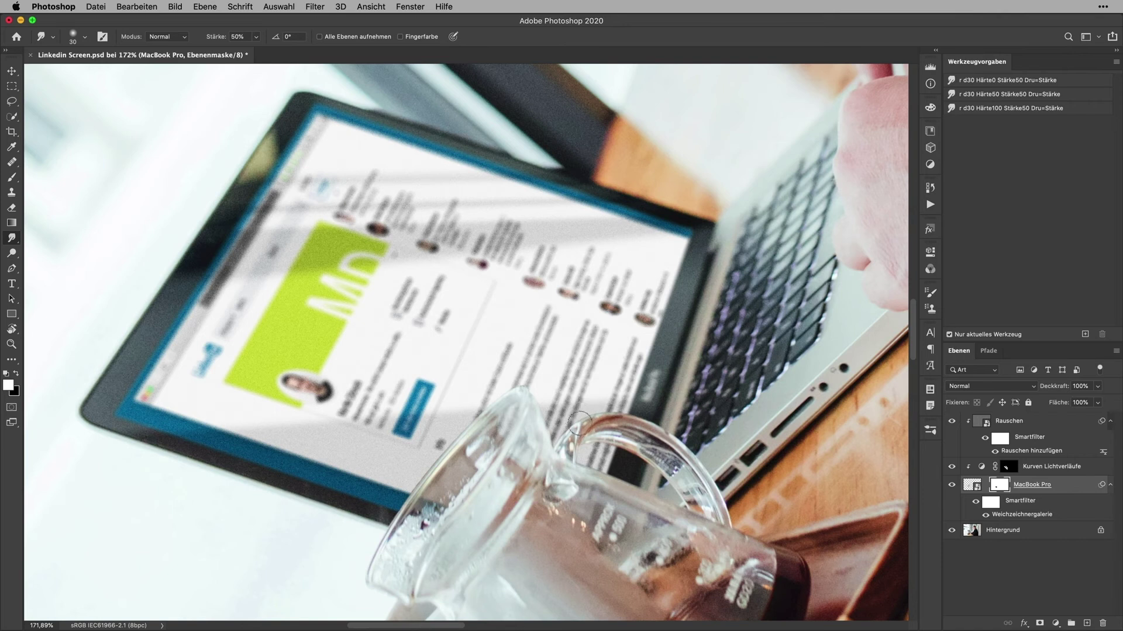
Set the smudge brush to 73, recentre on the jug, and add clipped layer Ebene 1
drag(499, 388, 525, 387)
scroll(591, 479, down, 3)
scroll(497, 450, down, 3)
scroll(402, 416, down, 2)
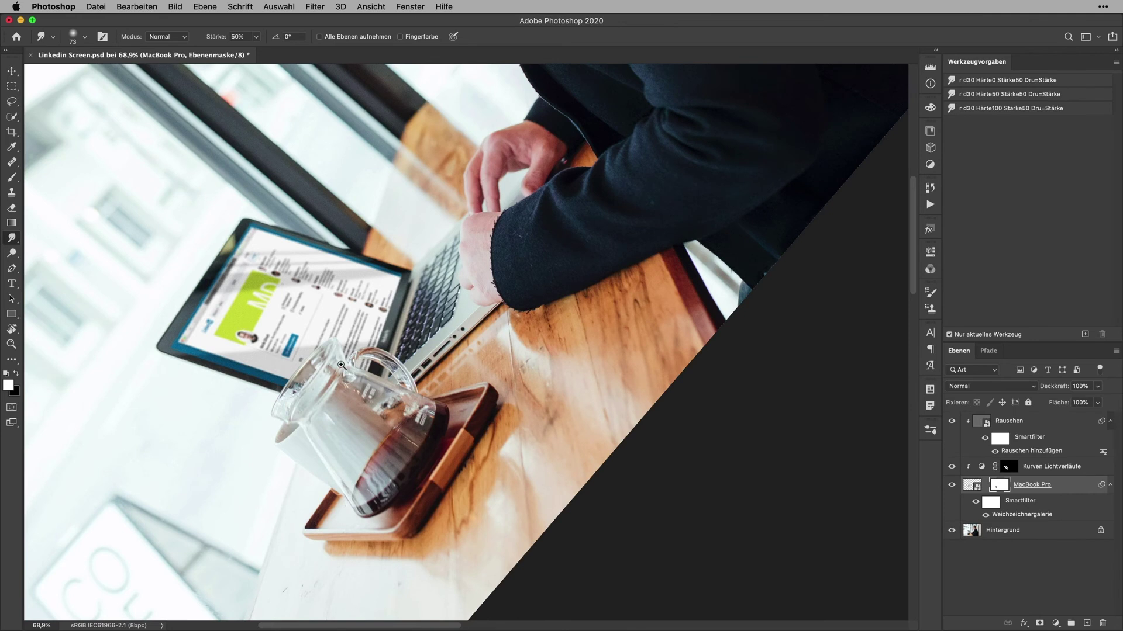
scroll(340, 365, up, 5)
drag(309, 385, 394, 414)
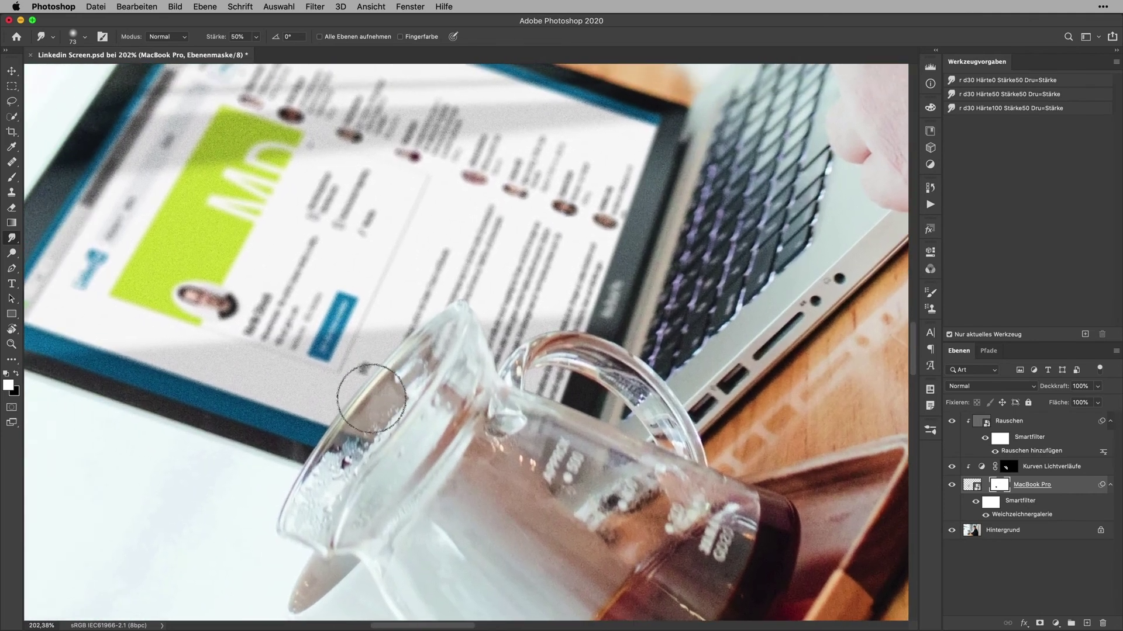
click(1085, 624)
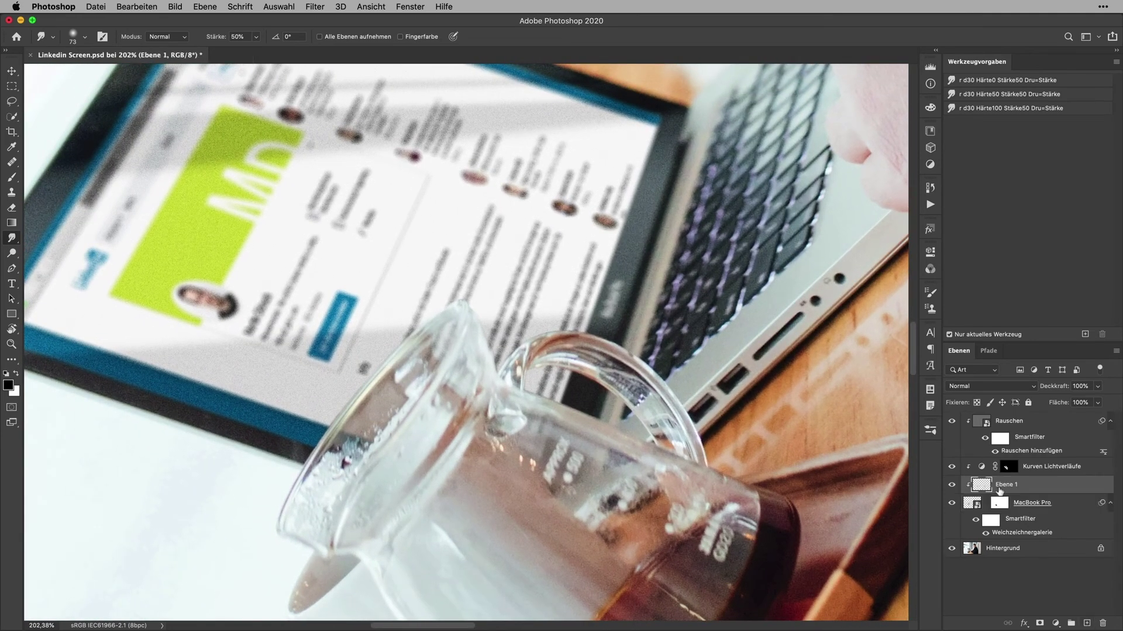
text(Farbe)
Name the layer Farbe in Farbe blend mode and sample light grey with a 64 px, 60% brush
key(Return)
click(997, 390)
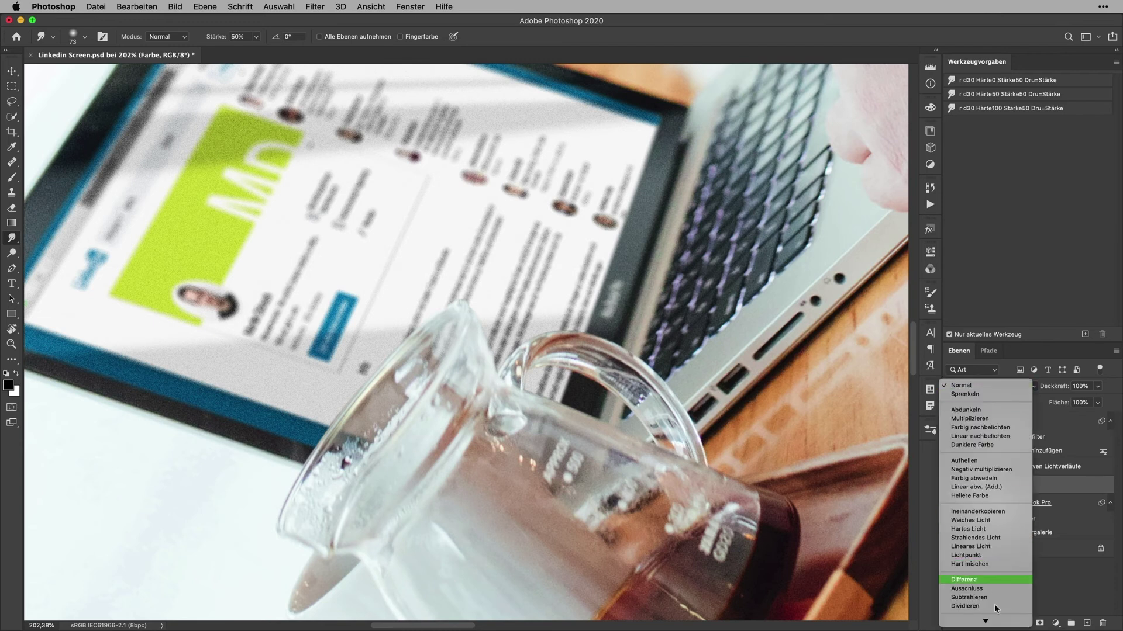
click(981, 612)
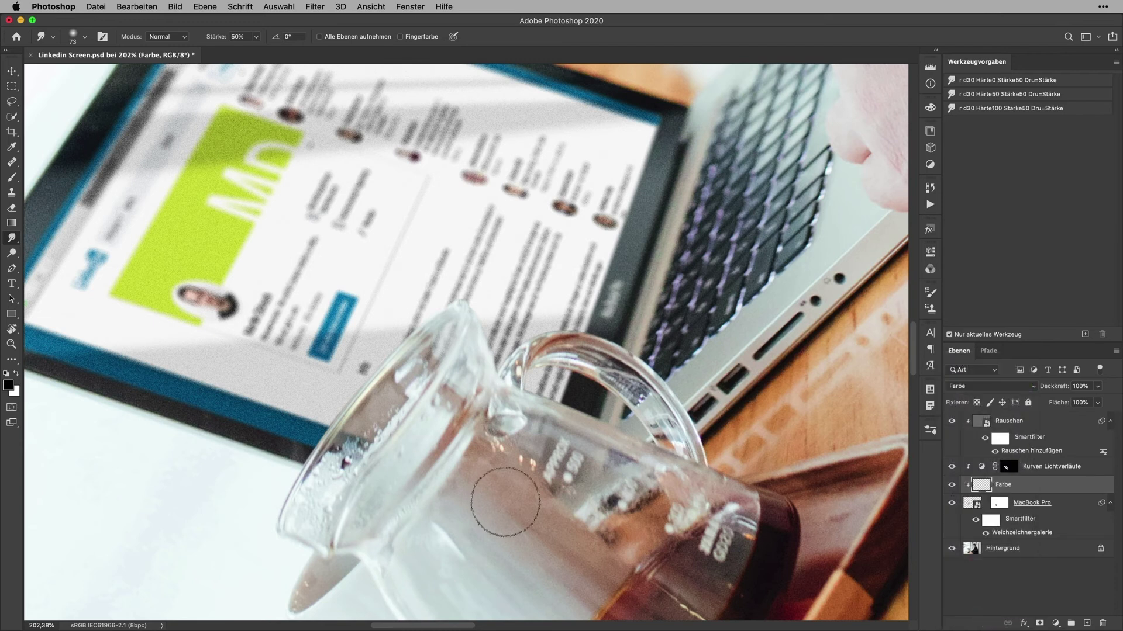
key(b)
alt+click(441, 342)
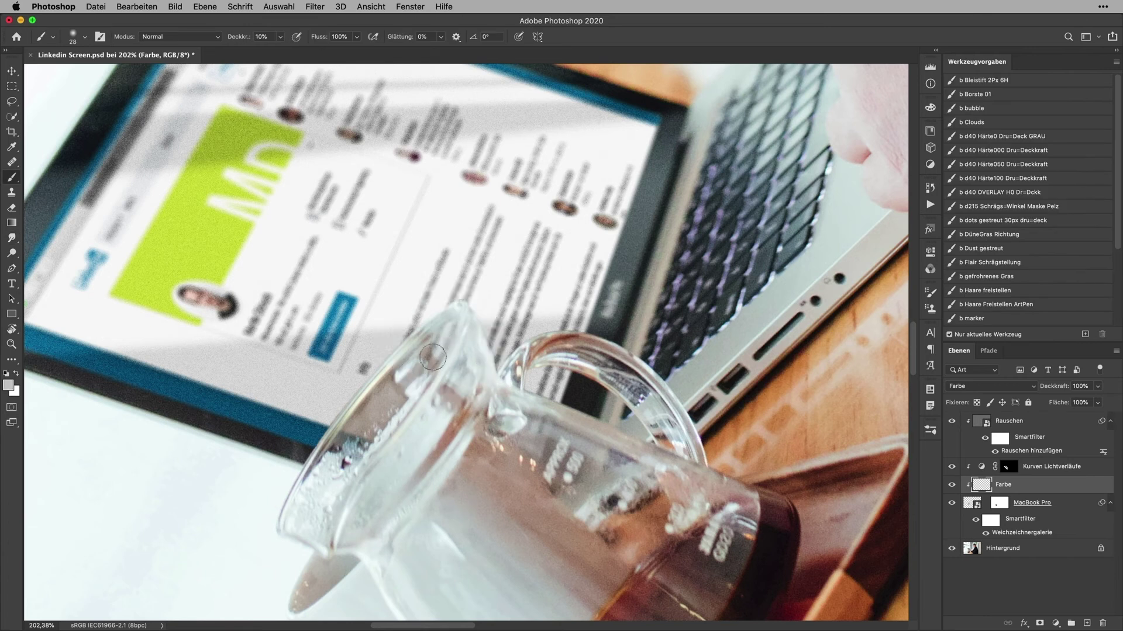
drag(429, 359, 453, 367)
key(6)
Paint grey along the glass rim, neutralise the brownish edge reflection, and compare on/off
mouse_move(391, 386)
mouse_down()
mouse_move(366, 426)
mouse_move(433, 391)
mouse_up()
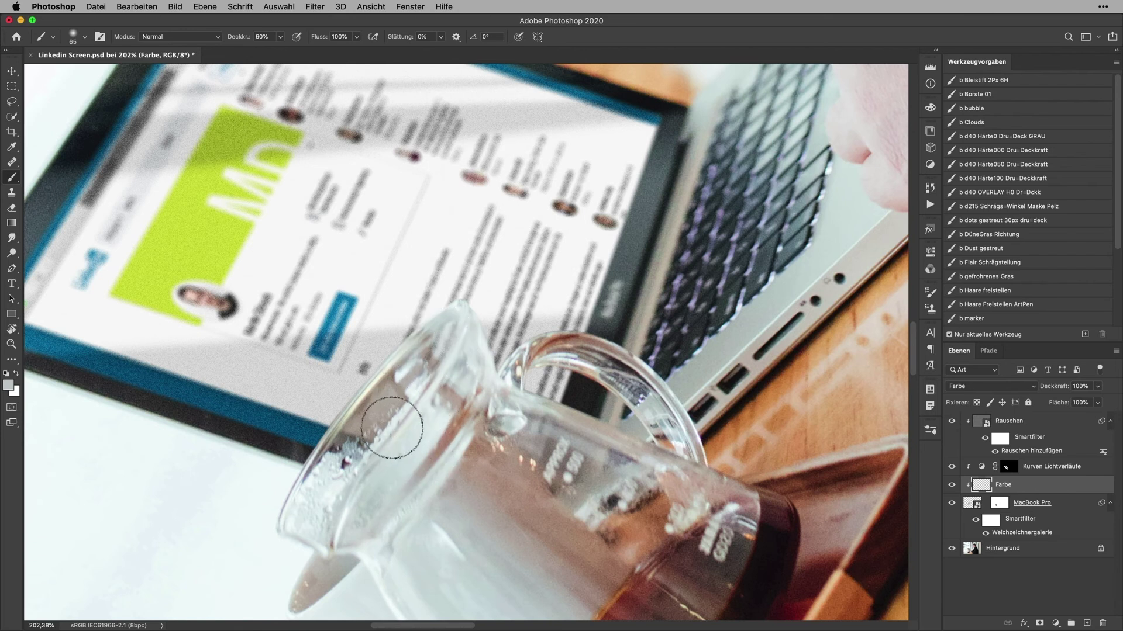
alt+click(400, 291)
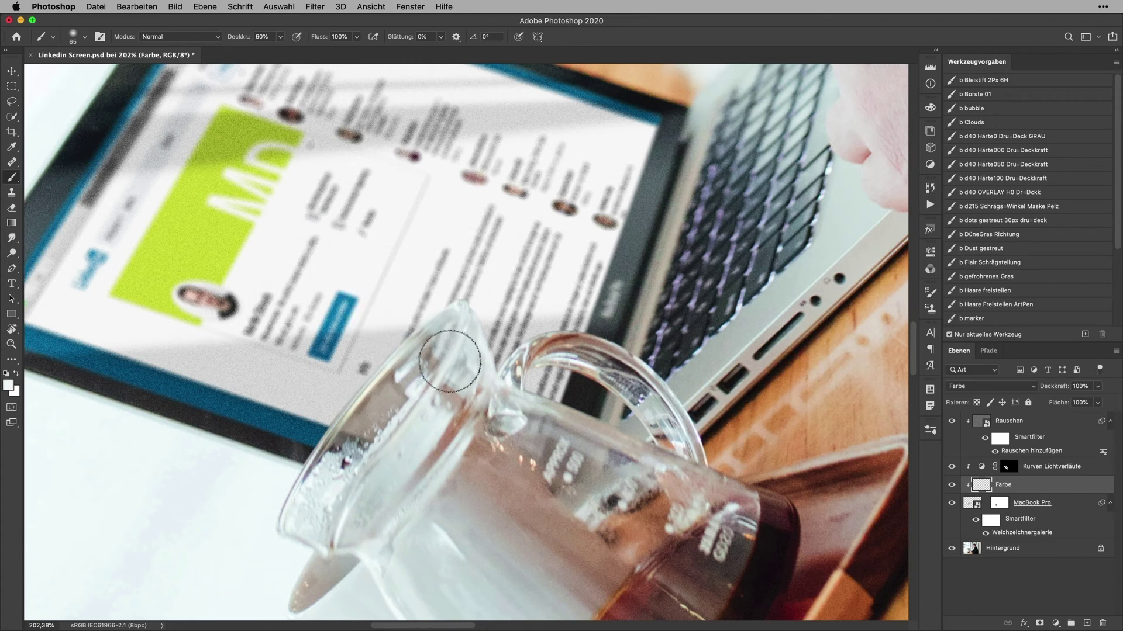
drag(392, 399, 441, 343)
click(953, 487)
click(950, 487)
click(950, 487)
Move the Farbe layer to the top unclipped, compare, and set a 20% opacity eraser
drag(984, 488, 981, 424)
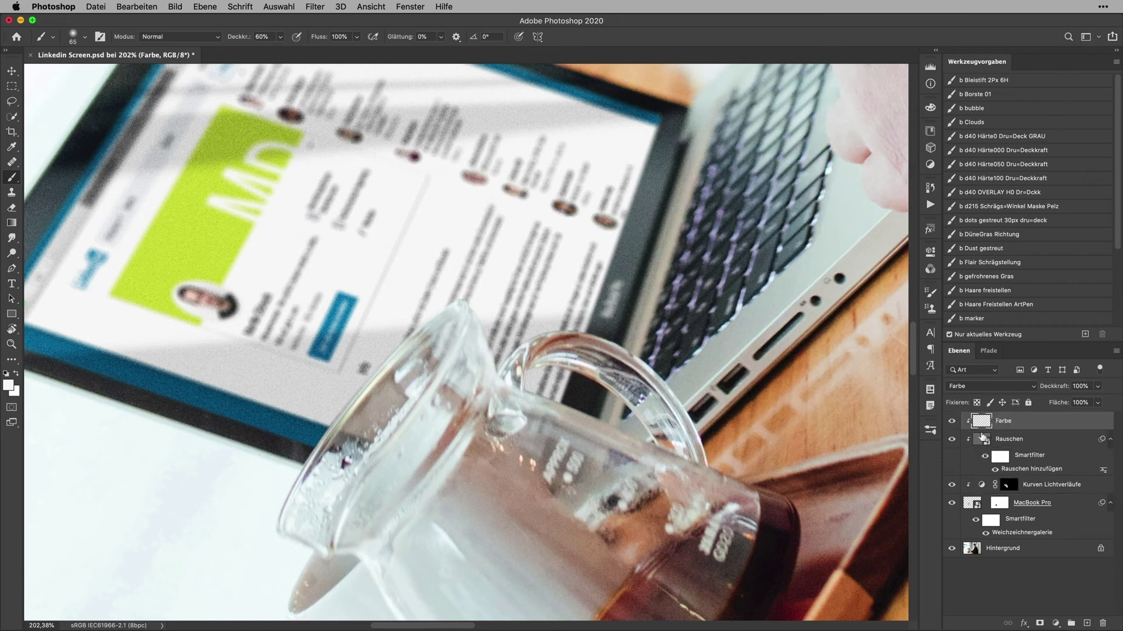
alt+click(981, 430)
click(951, 422)
click(951, 422)
key(e)
mouse_move(321, 459)
mouse_down()
mouse_move(351, 462)
mouse_move(489, 339)
mouse_move(515, 489)
mouse_move(591, 462)
mouse_move(601, 476)
mouse_move(614, 469)
mouse_move(589, 469)
mouse_up()
key(2)
Rename the layer to 'Farbekorrektur lokal' and save the document
double_click(994, 421)
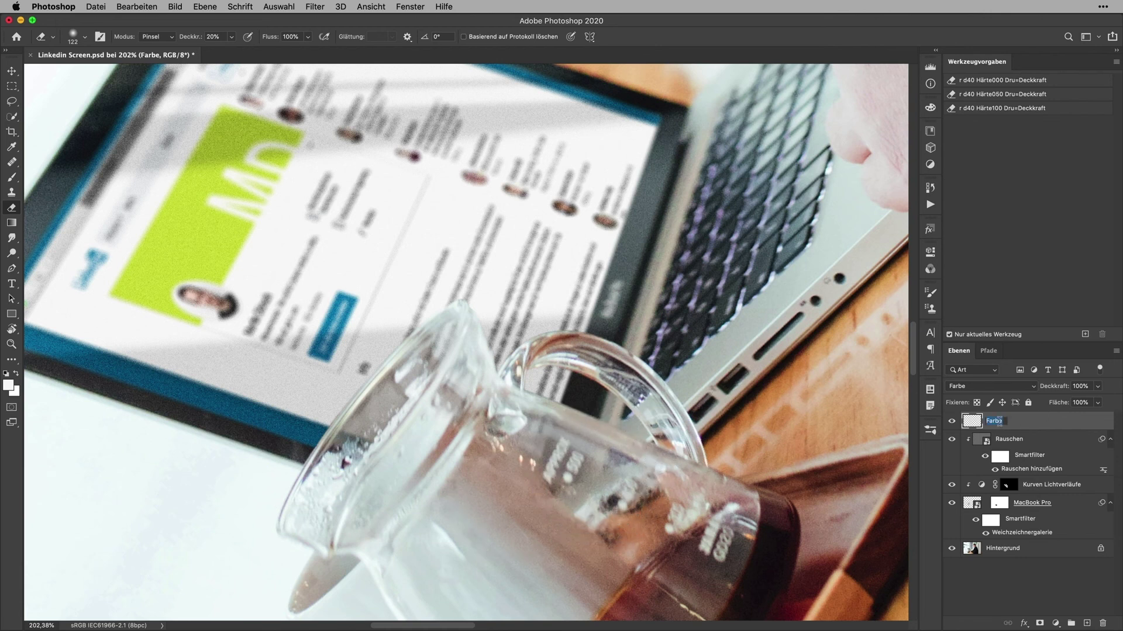
text(korrek)
text(tur lokal)
key(Return)
key(cmd+s)
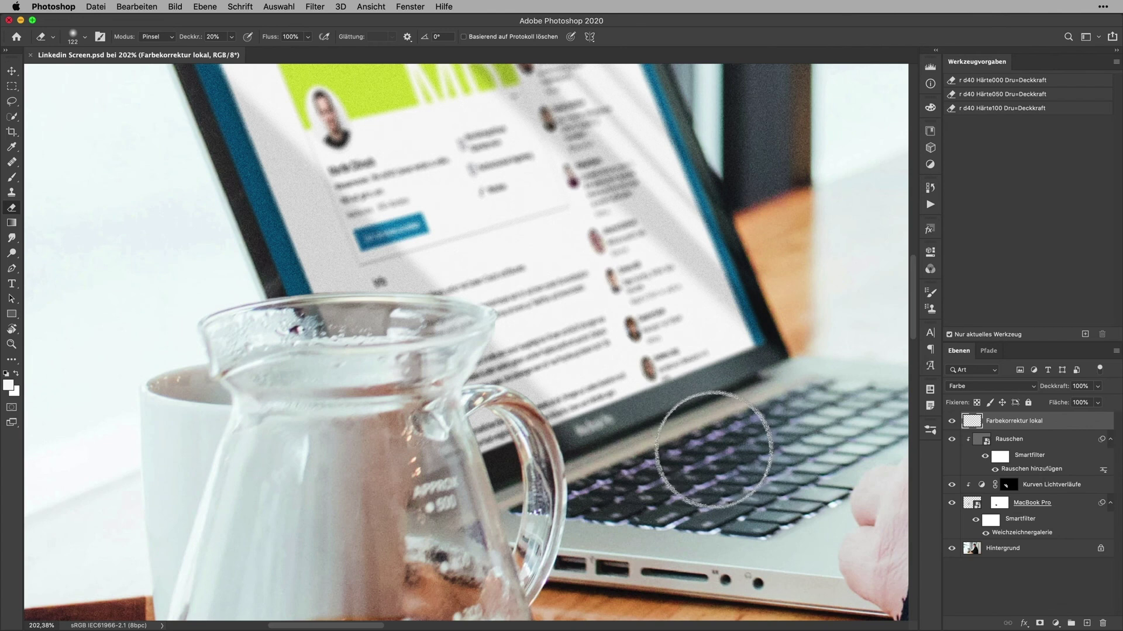
Compare against the Hintergrund layer alone and zoom out to the whole photo
key(h)
drag(684, 485, 427, 475)
alt+click(951, 550)
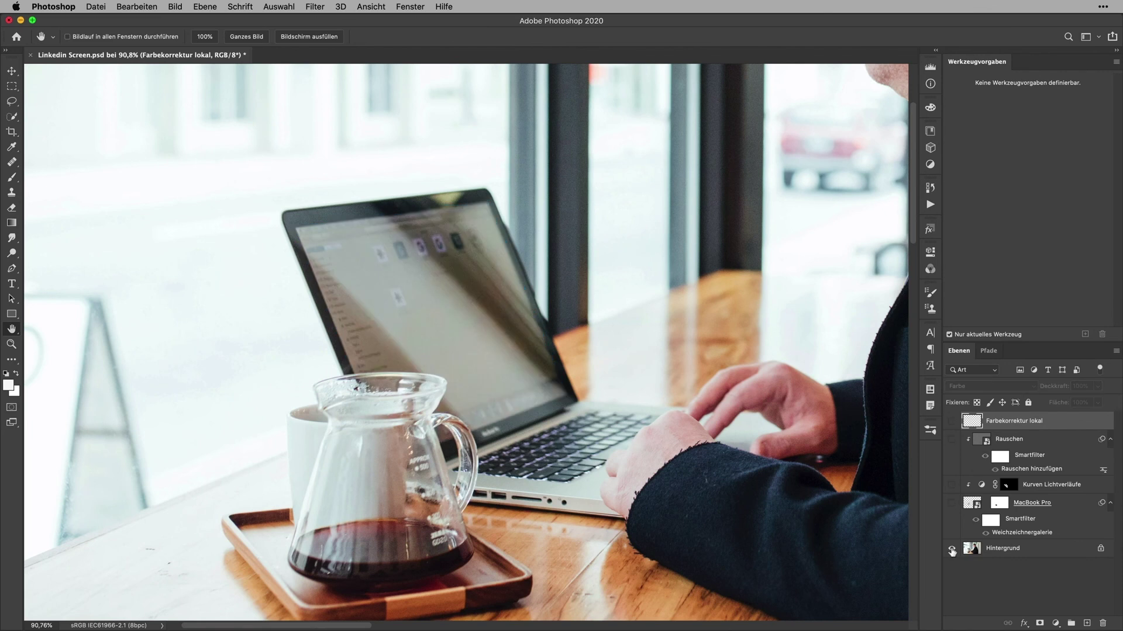
alt+click(952, 549)
alt+click(951, 549)
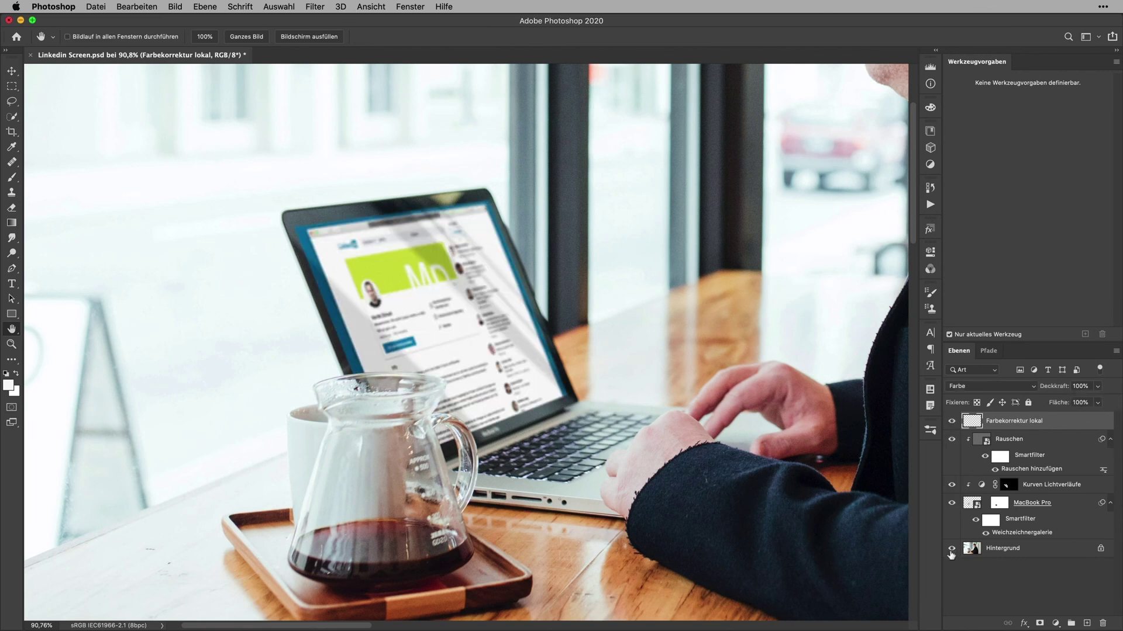
mouse_move(643, 529)
mouse_down()
mouse_move(501, 556)
mouse_move(465, 526)
mouse_up()
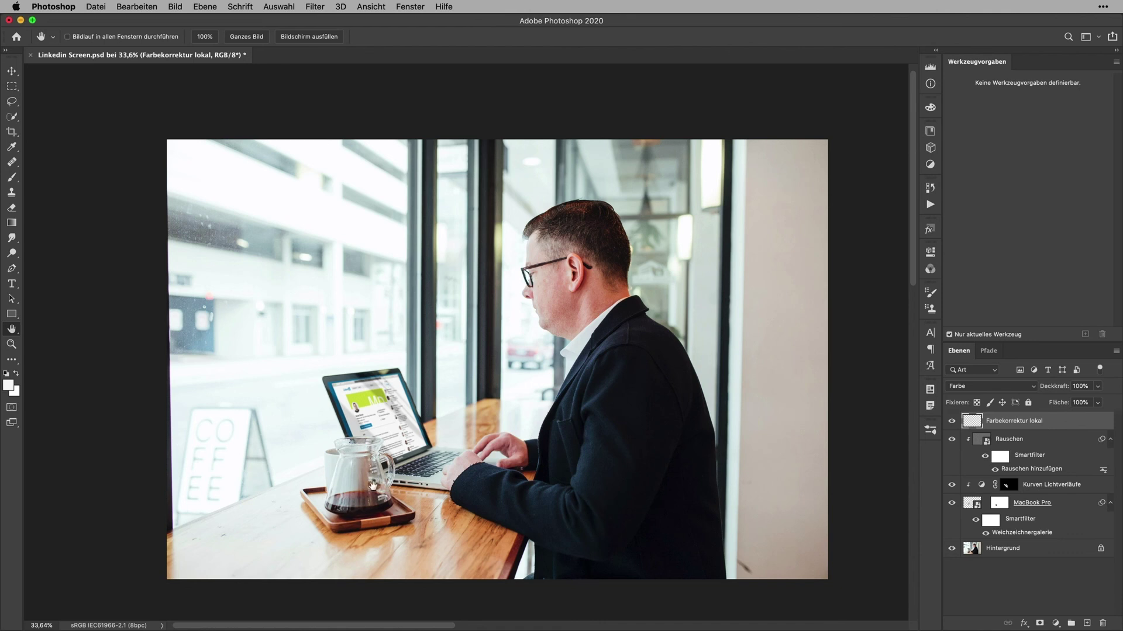
Add a gradient map adjustment layer and set its dark end stop to deep navy
click(1062, 621)
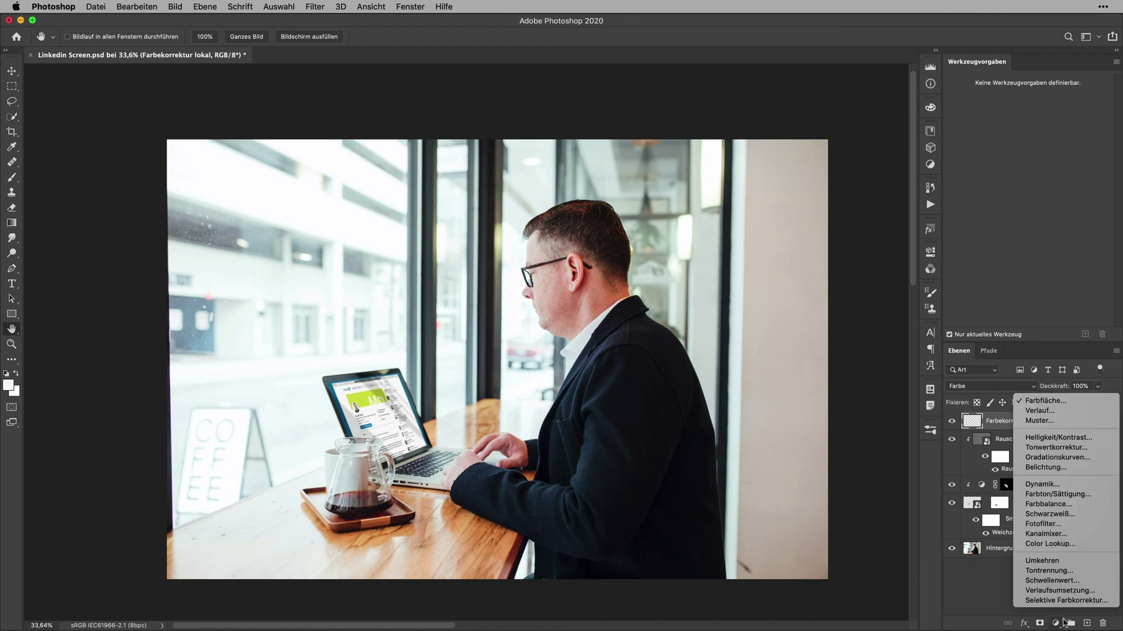
click(1063, 592)
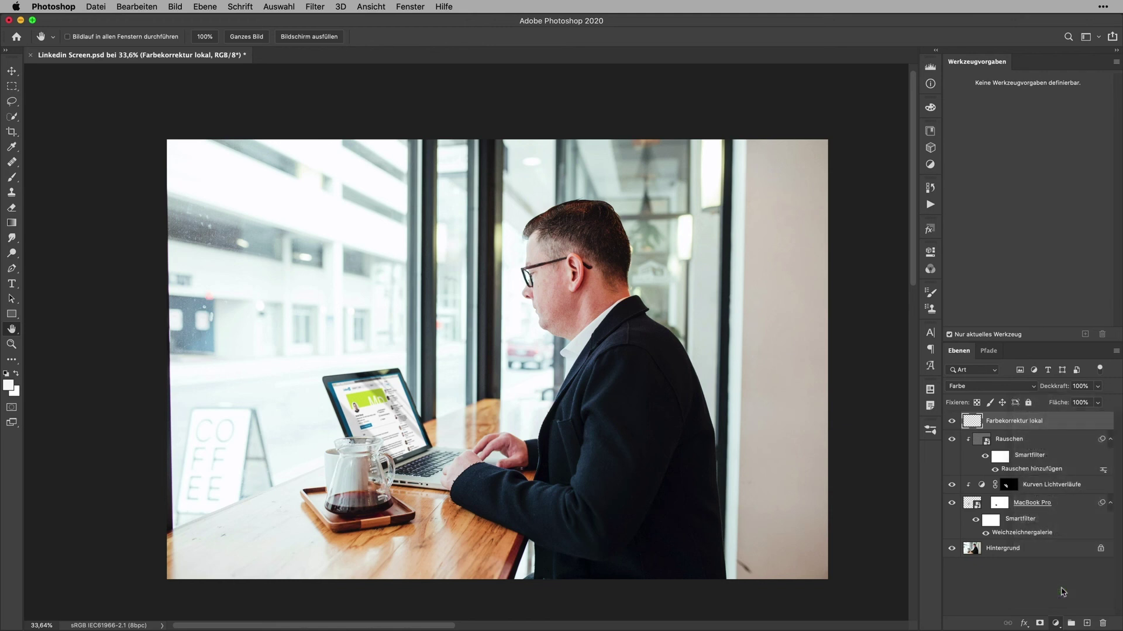
click(827, 294)
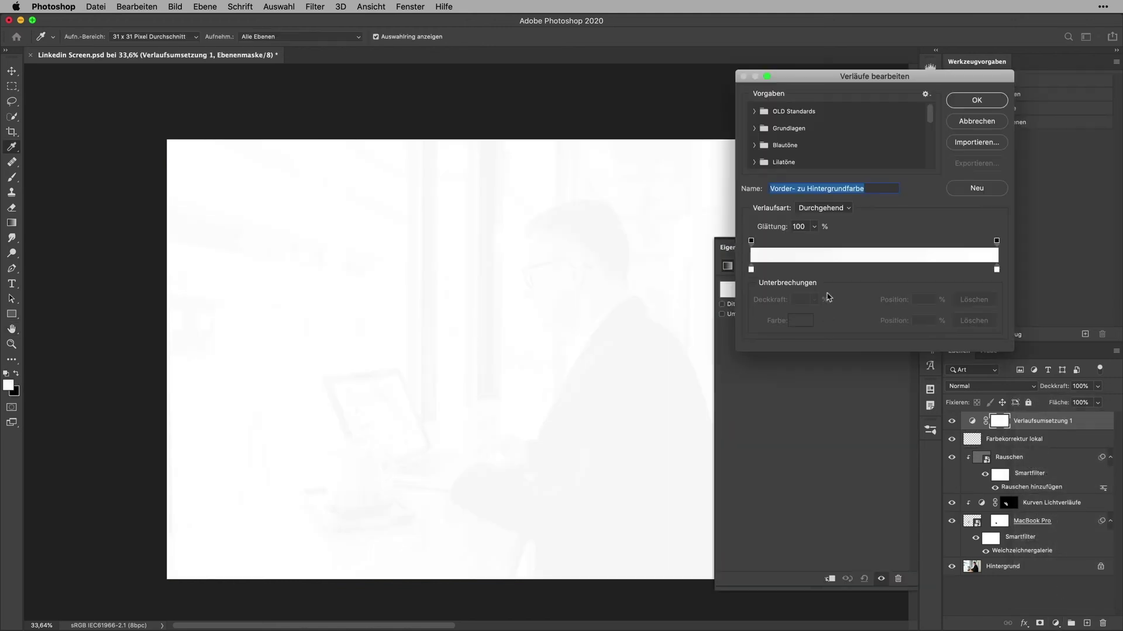
click(751, 270)
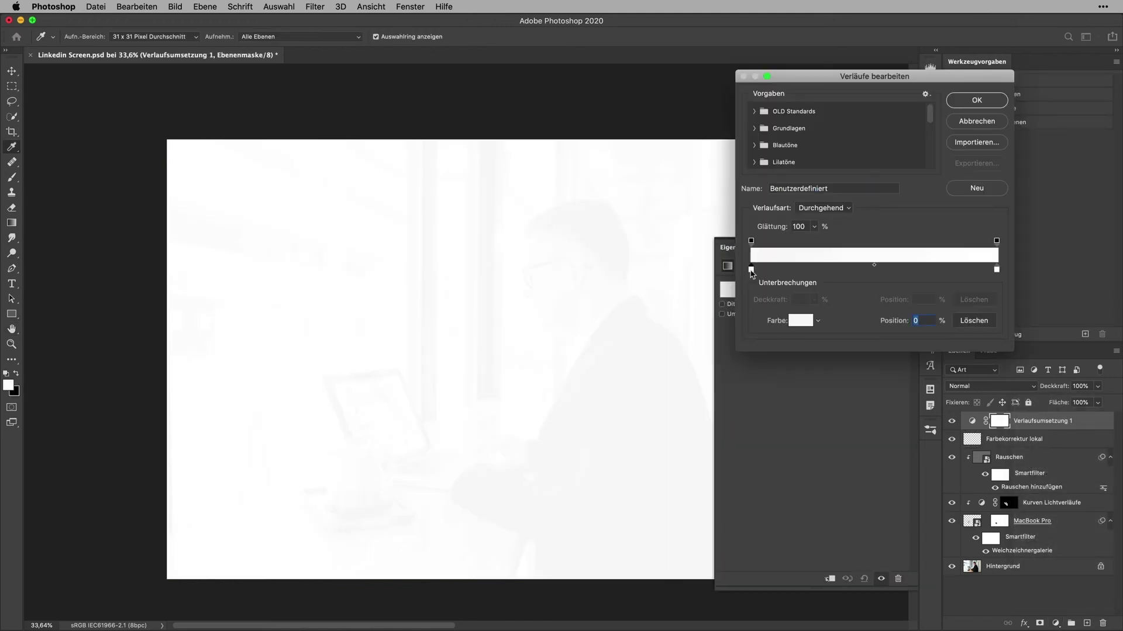
click(800, 320)
click(619, 390)
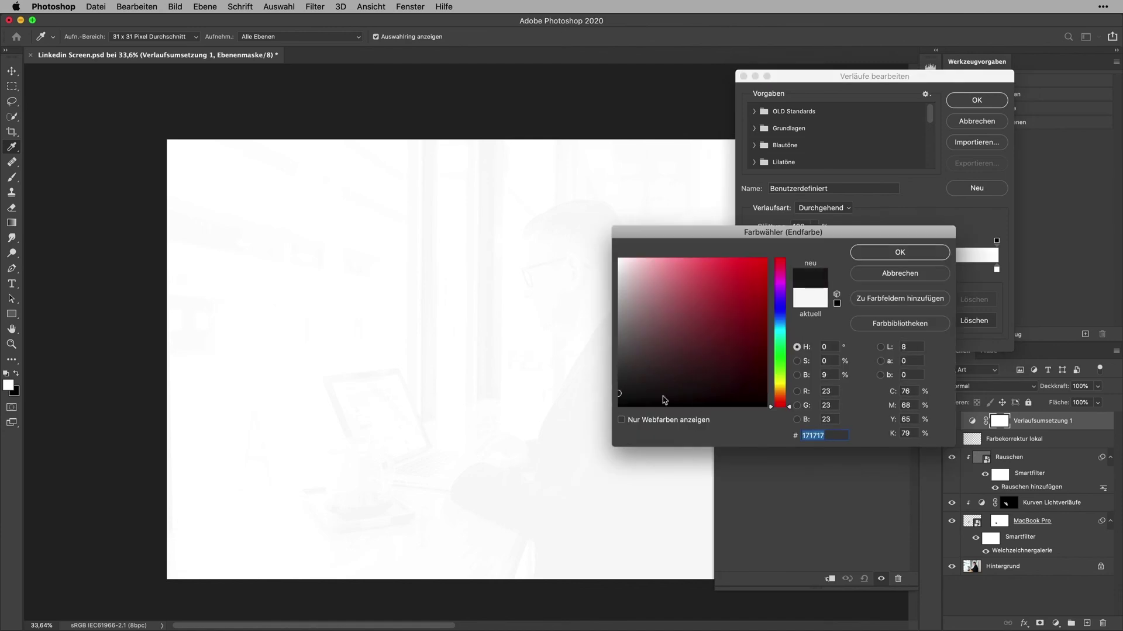
click(680, 366)
click(784, 320)
drag(783, 320, 783, 313)
drag(698, 371, 700, 393)
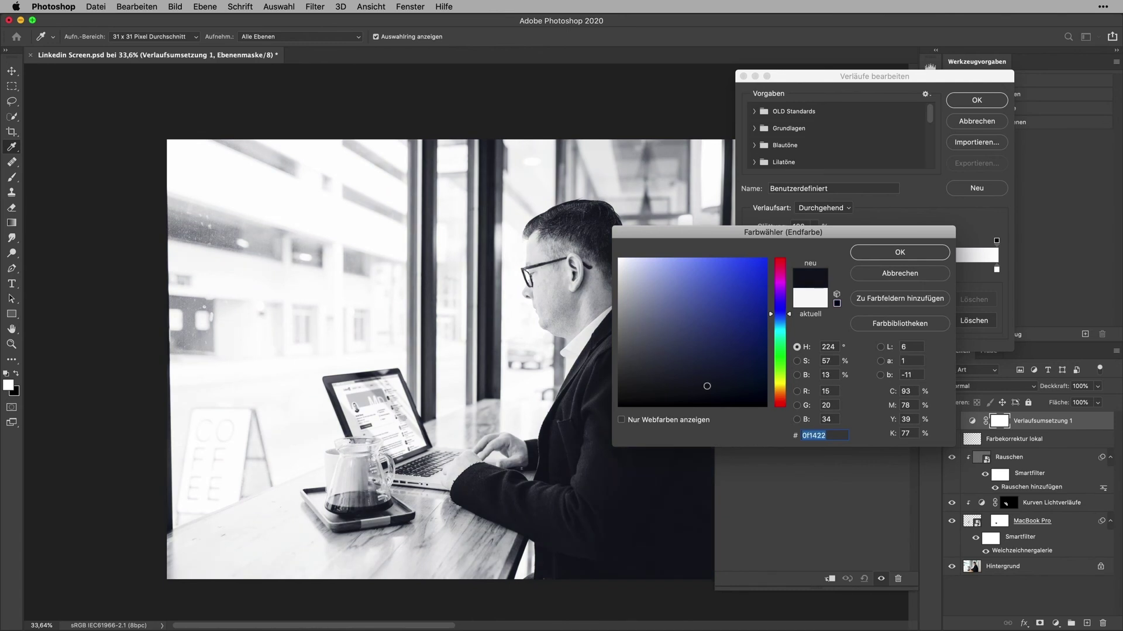
click(900, 253)
Add a pale yellow f7f7ce stop near the light end, apply, and delete the layer's mask
click(997, 269)
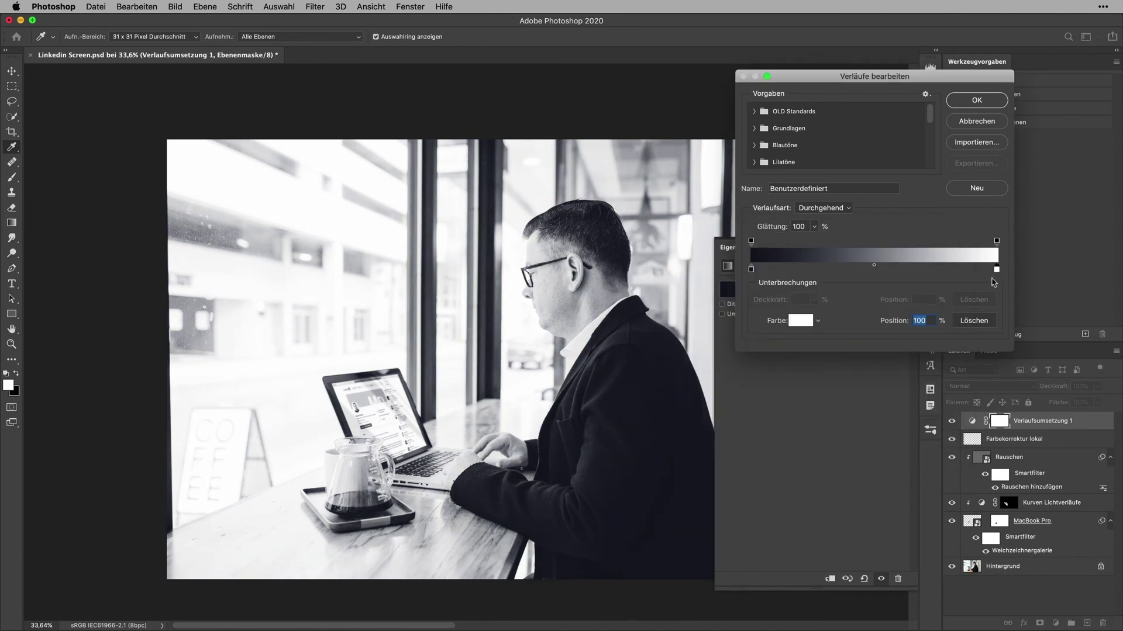
click(959, 270)
click(800, 321)
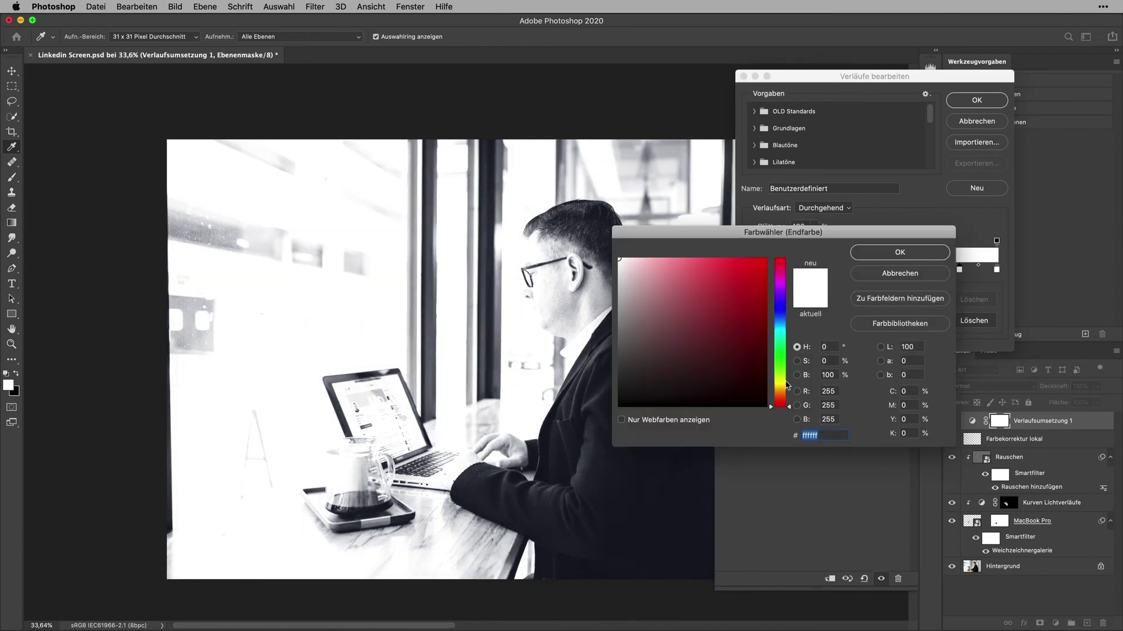
click(781, 381)
click(642, 264)
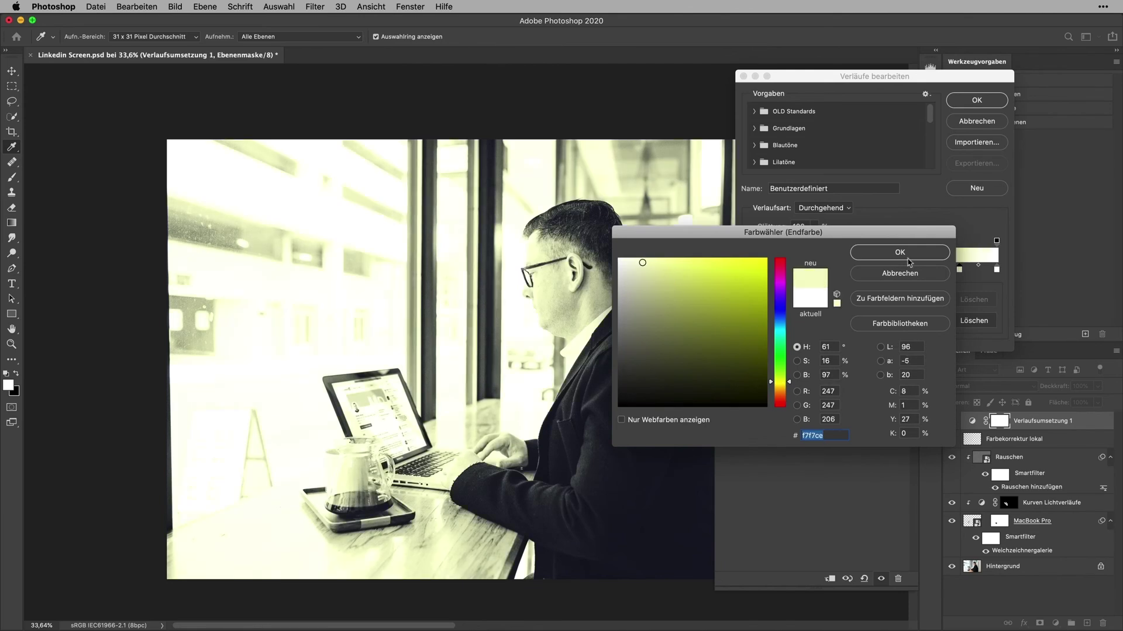
click(900, 252)
click(976, 100)
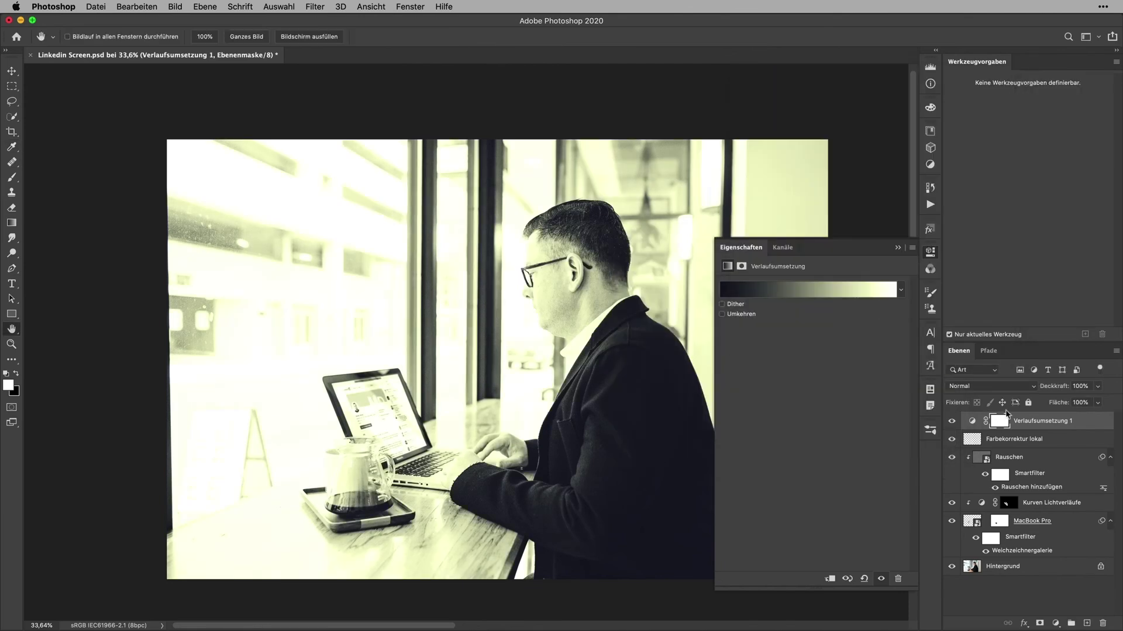
click(1102, 625)
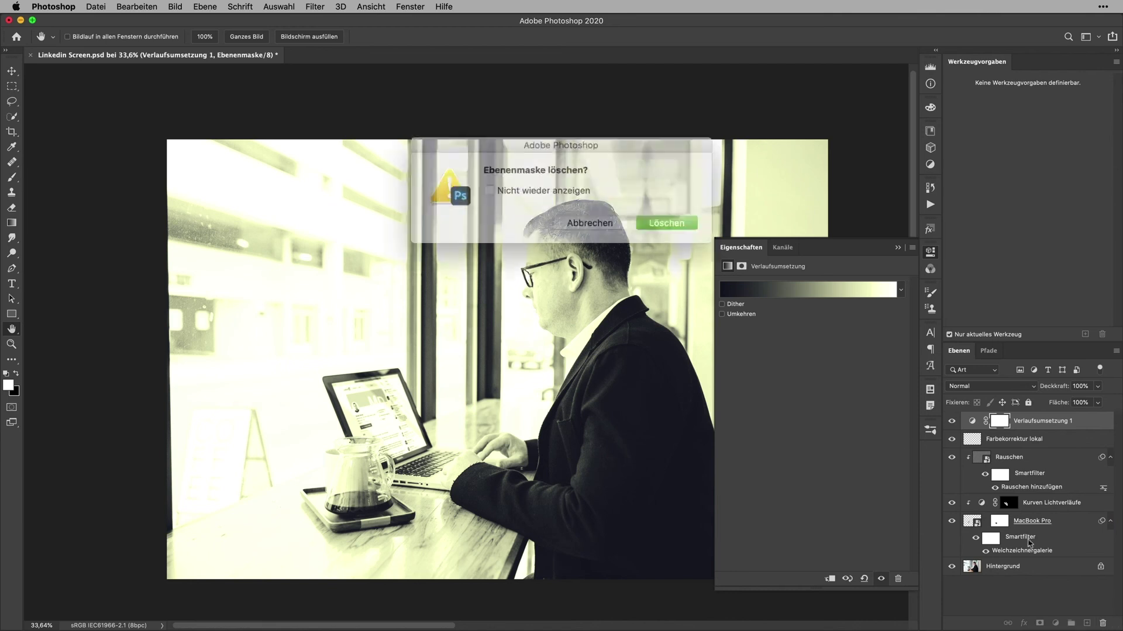
key(Return)
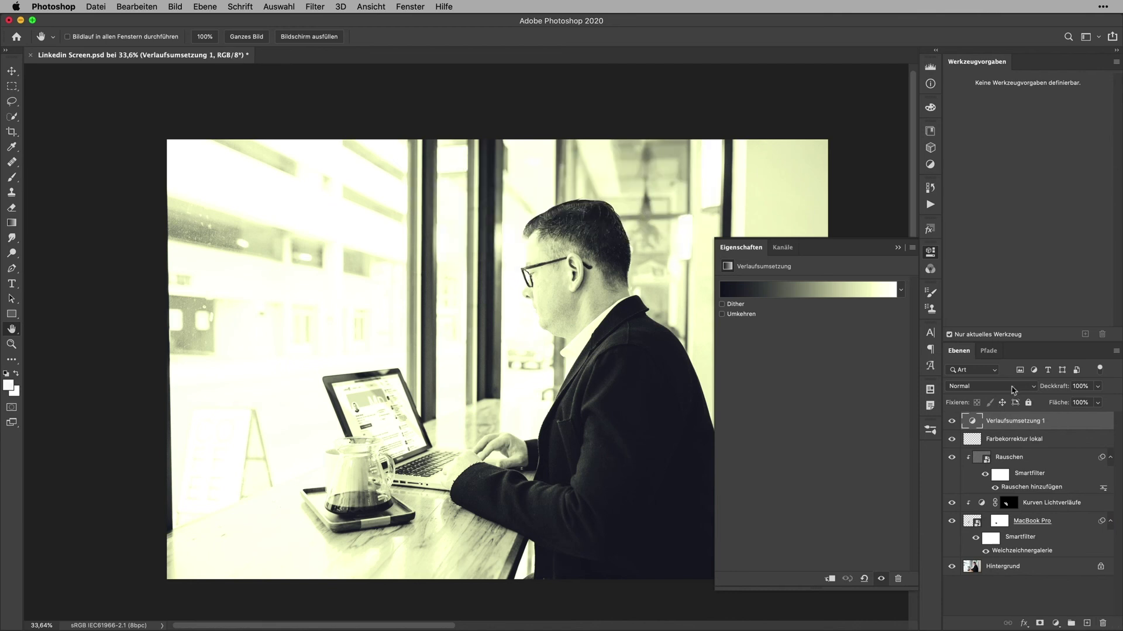
Blend the gradient map in Weiches Licht and compare it on and off
click(991, 385)
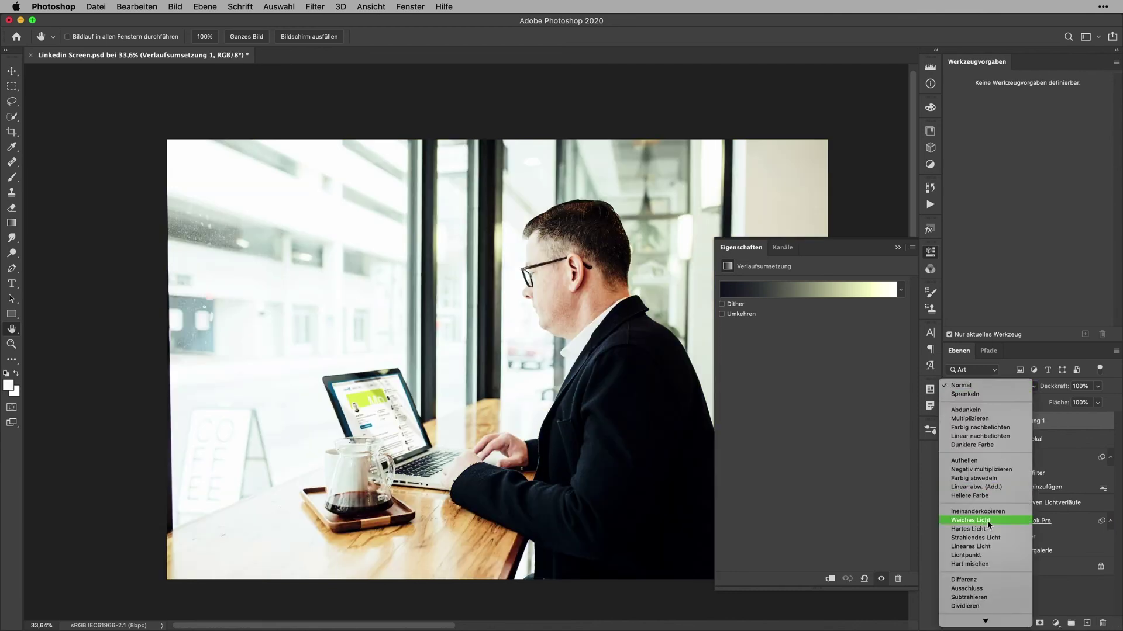
click(986, 521)
click(951, 422)
click(951, 422)
click(952, 422)
Tone the gradient's white end stop down to light grey
click(869, 290)
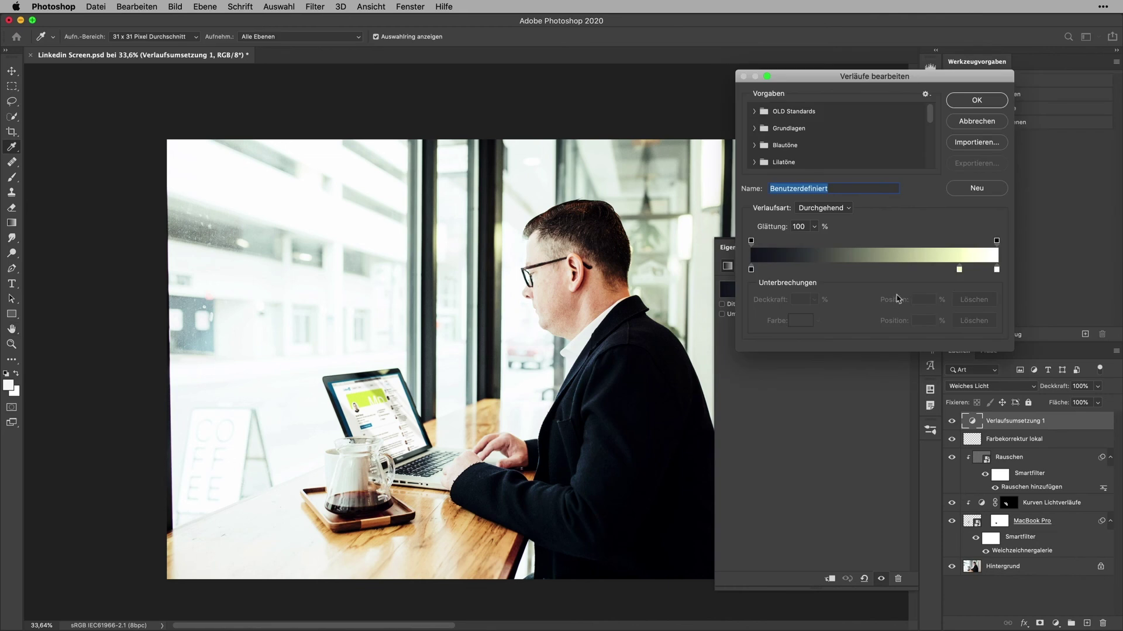
click(959, 271)
click(997, 270)
click(800, 320)
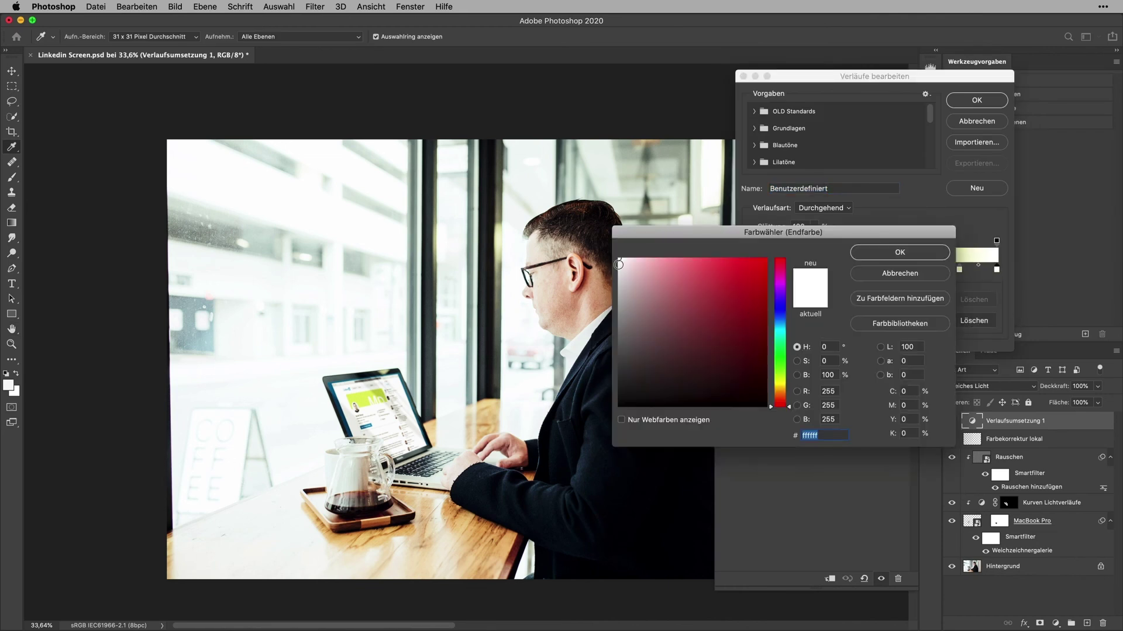
drag(619, 264, 619, 285)
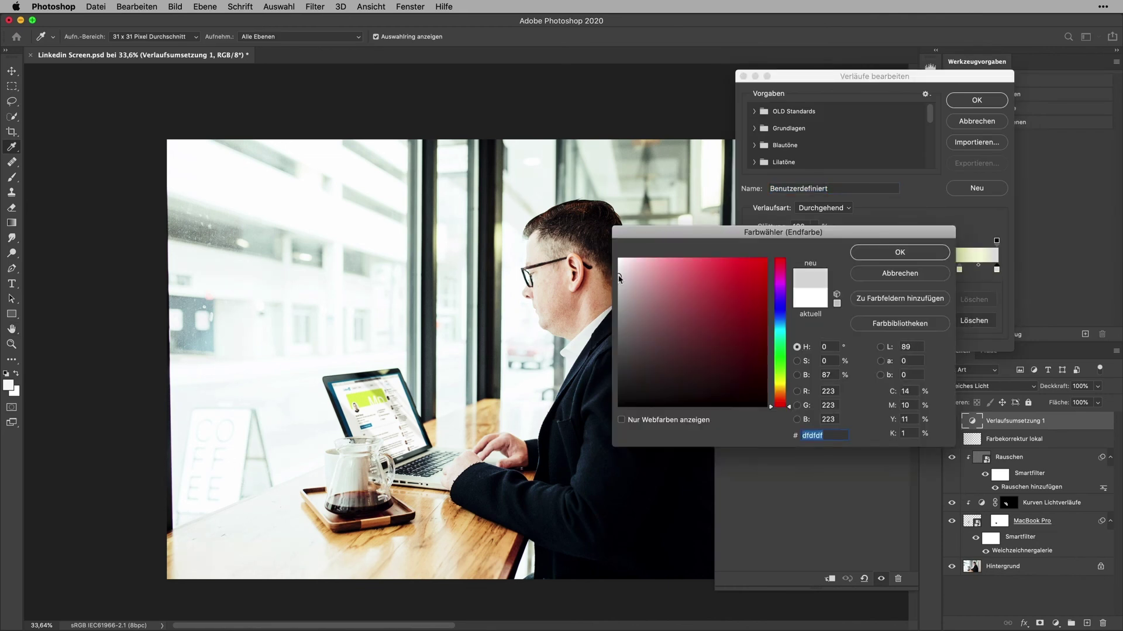
click(923, 252)
Darken the 85% stop to olive grey, set the dark stop to navy 242936, and apply
click(959, 271)
click(790, 323)
drag(639, 264, 641, 326)
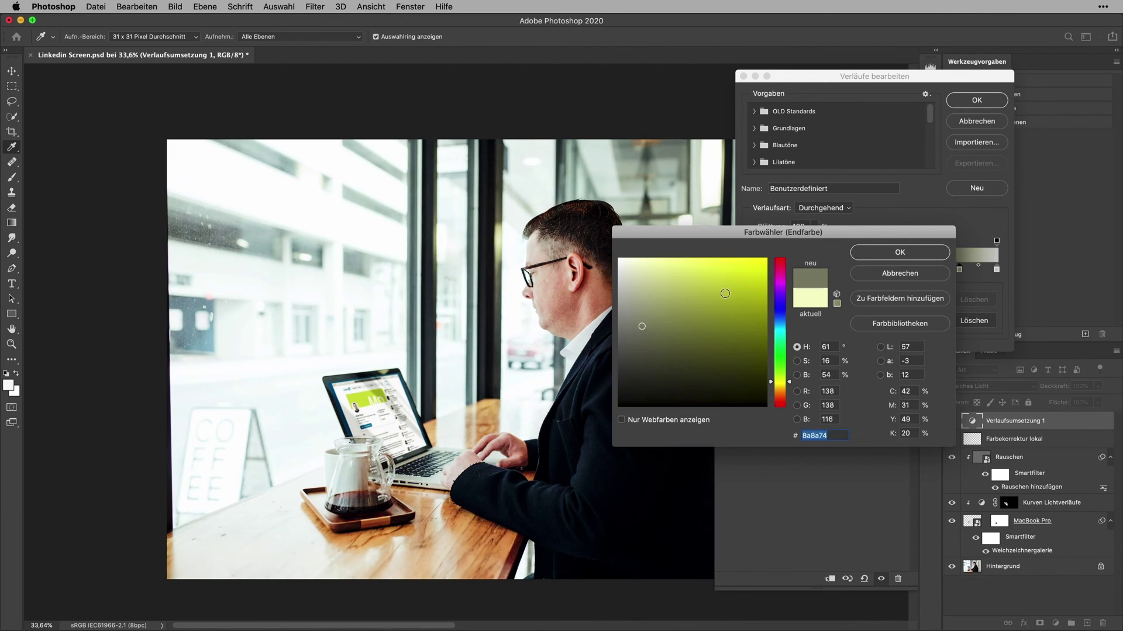
click(899, 252)
click(751, 270)
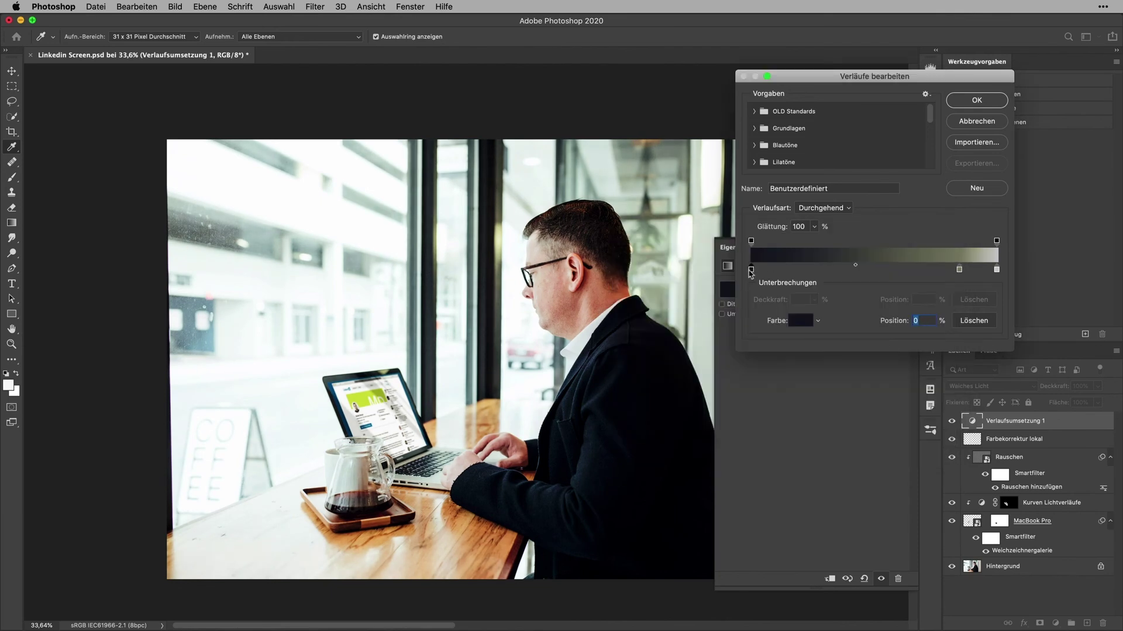
click(801, 321)
mouse_move(706, 387)
mouse_down()
mouse_move(708, 361)
mouse_move(668, 353)
mouse_move(668, 372)
mouse_up()
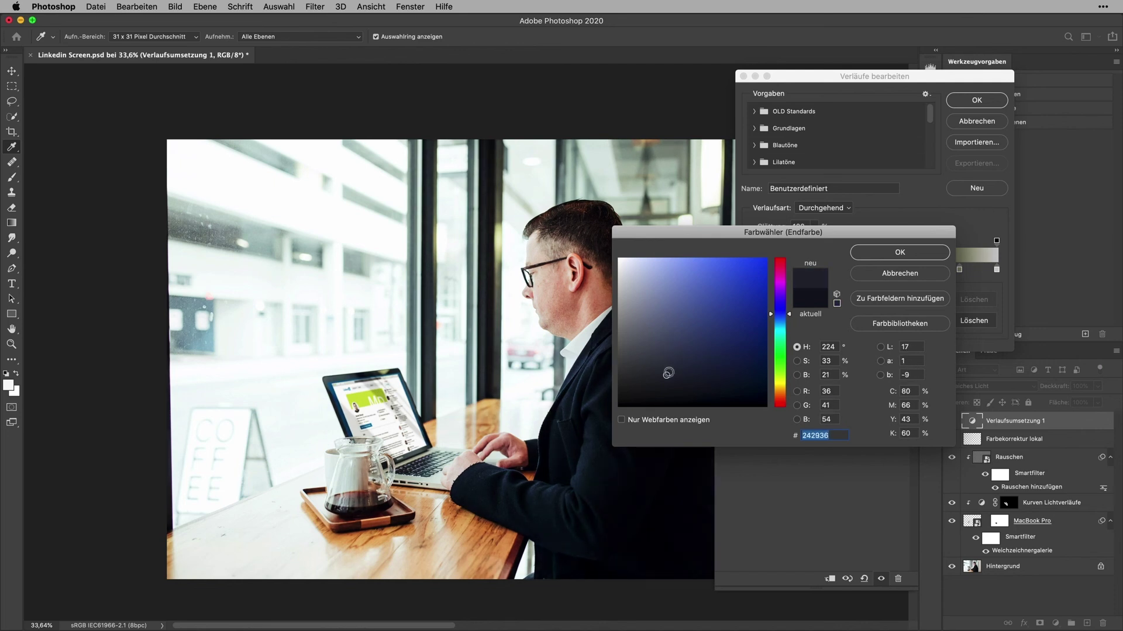
click(899, 252)
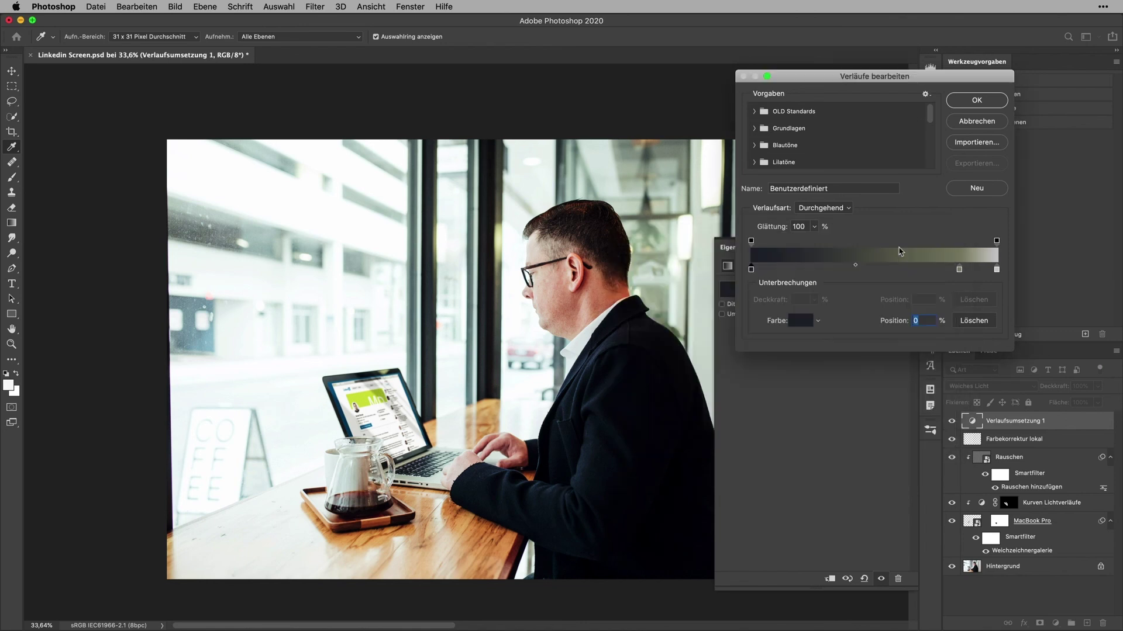
click(976, 100)
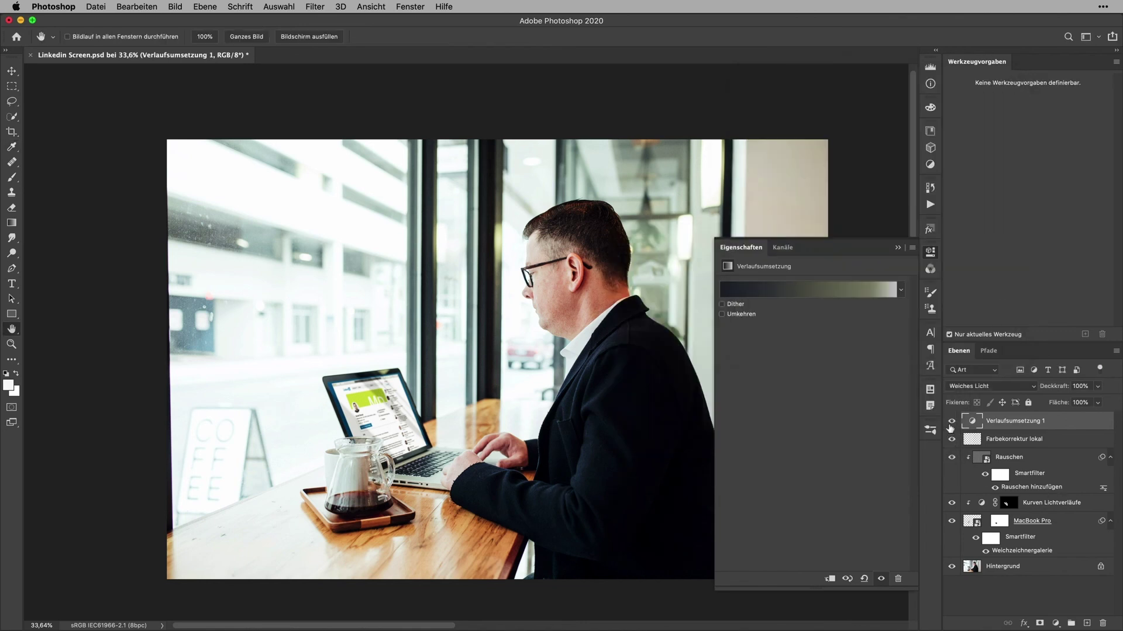
Toggle the soft-light gradient map on and off while zooming in and out to compare
click(930, 252)
click(950, 423)
click(951, 423)
click(951, 422)
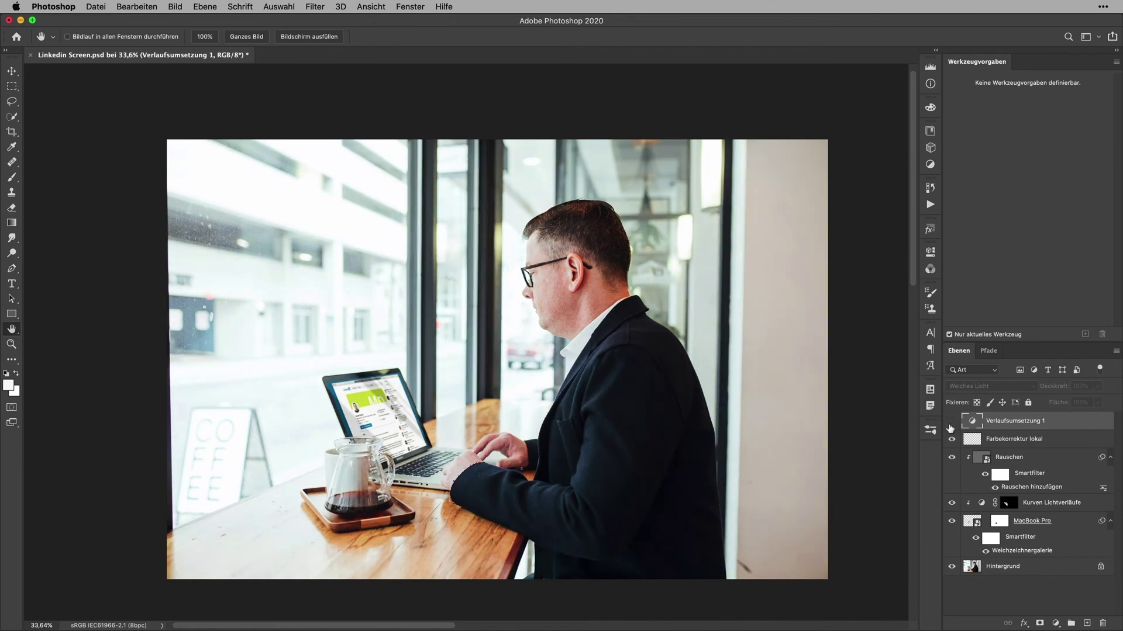
scroll(455, 410, up, 5)
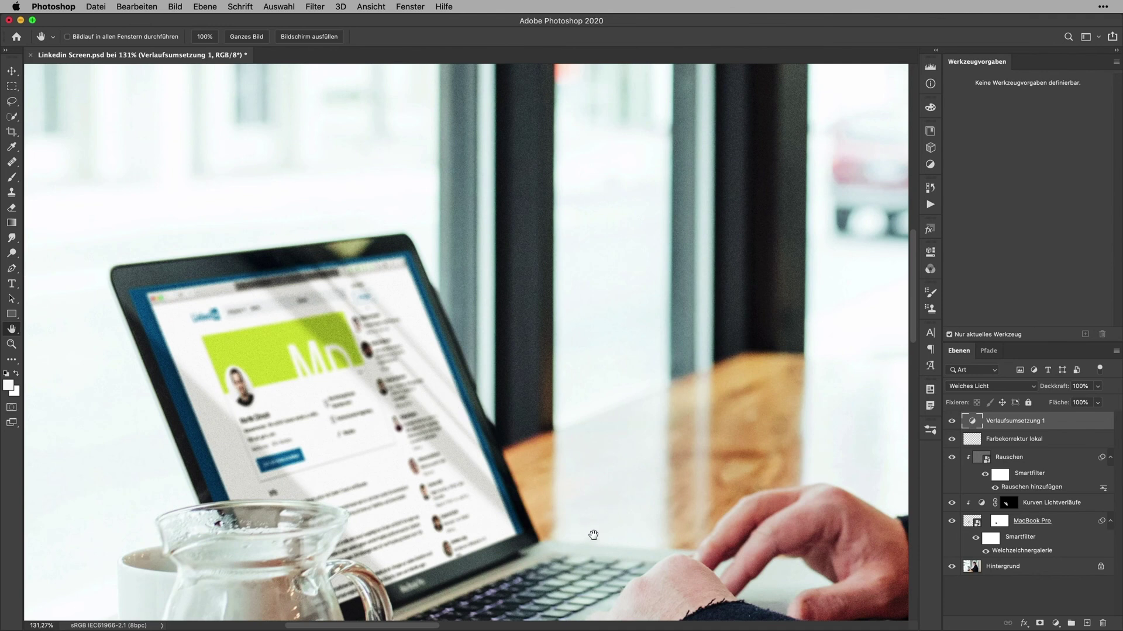
scroll(589, 537, down, 2)
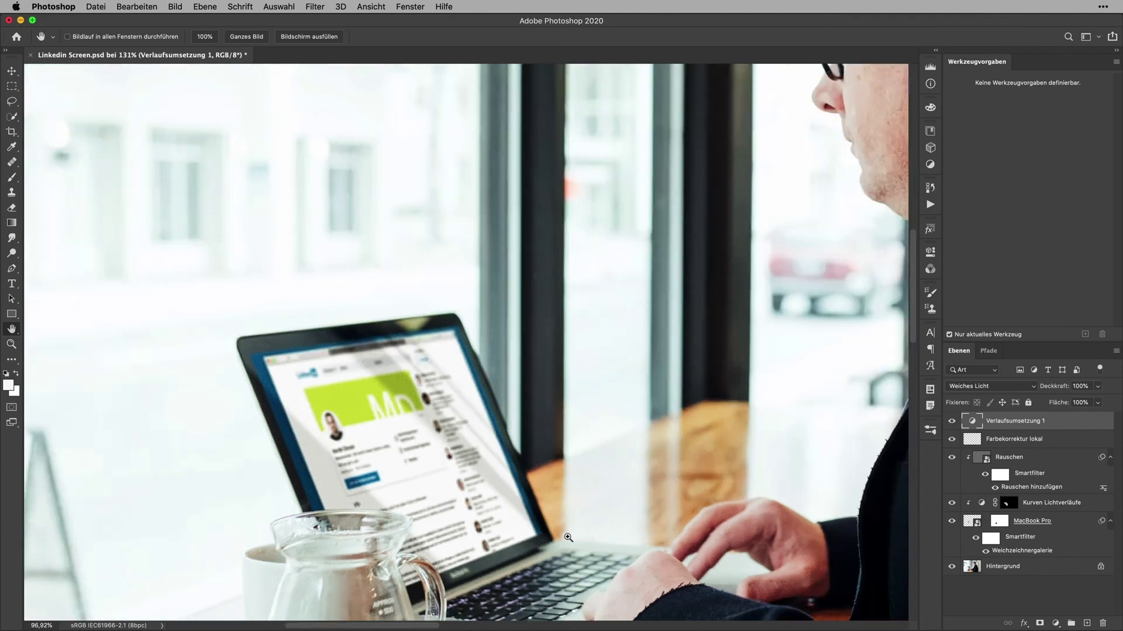
scroll(561, 521, down, 2)
scroll(538, 503, down, 1)
scroll(518, 488, down, 1)
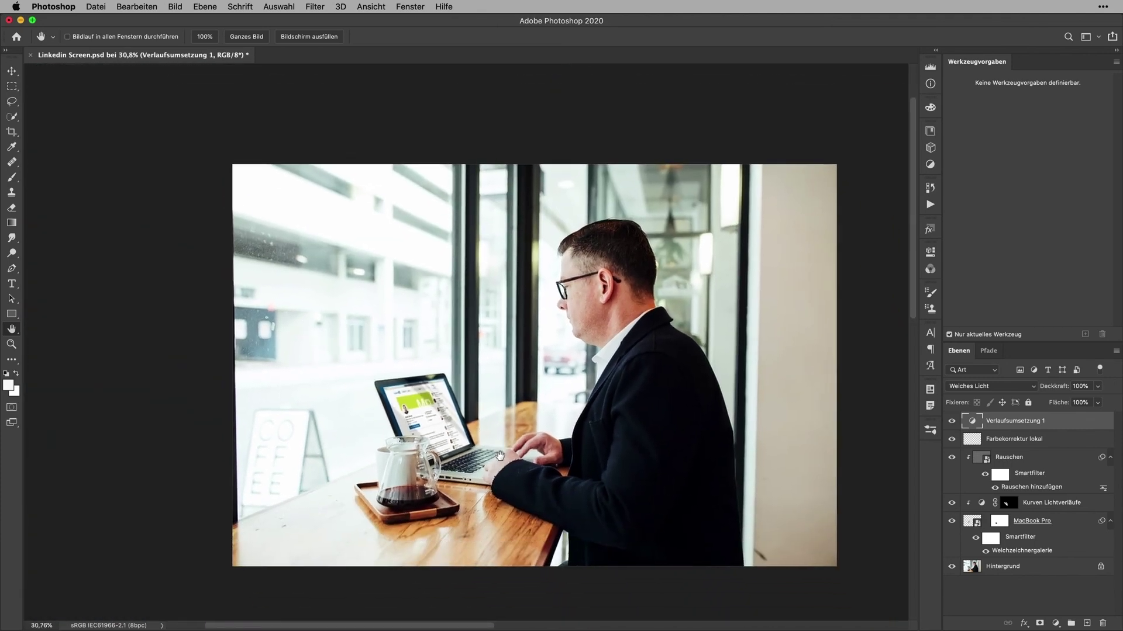
click(951, 421)
click(951, 422)
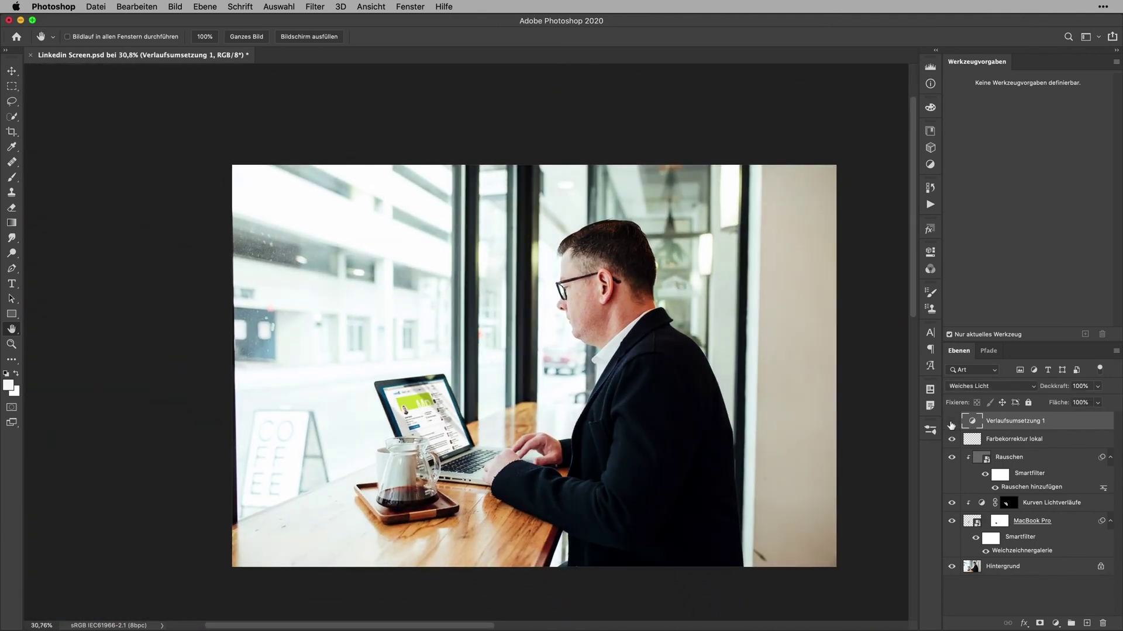
click(951, 422)
Lighten the gradient map's dark stop to slate blue 3f4963 and compare the grade on/off
click(951, 421)
double_click(972, 421)
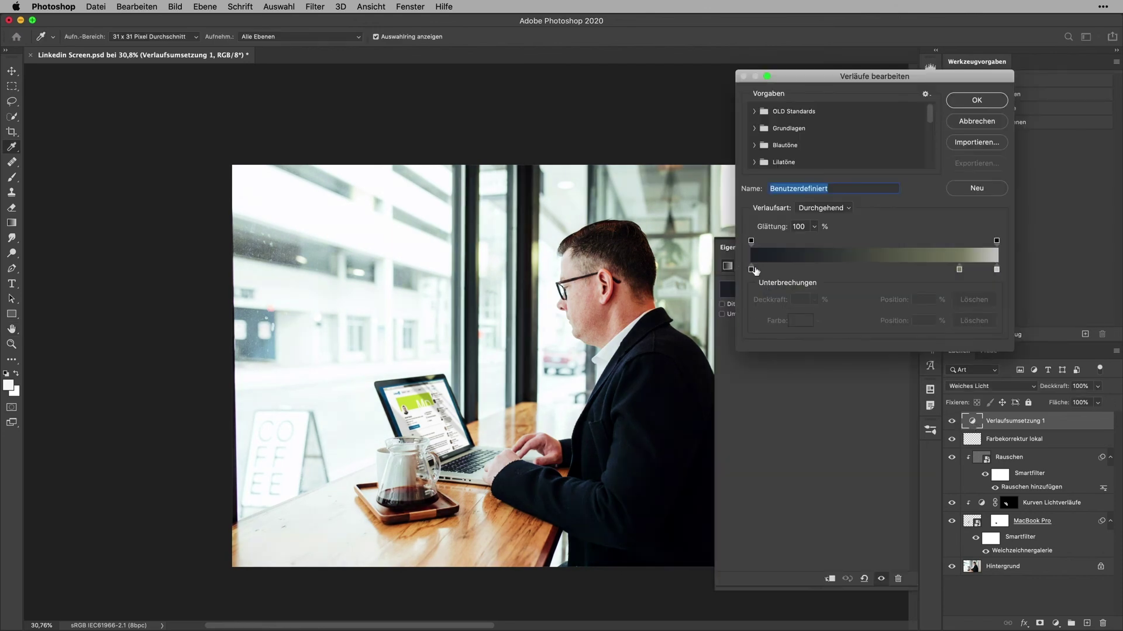
click(752, 270)
click(799, 321)
drag(667, 380, 672, 334)
click(907, 253)
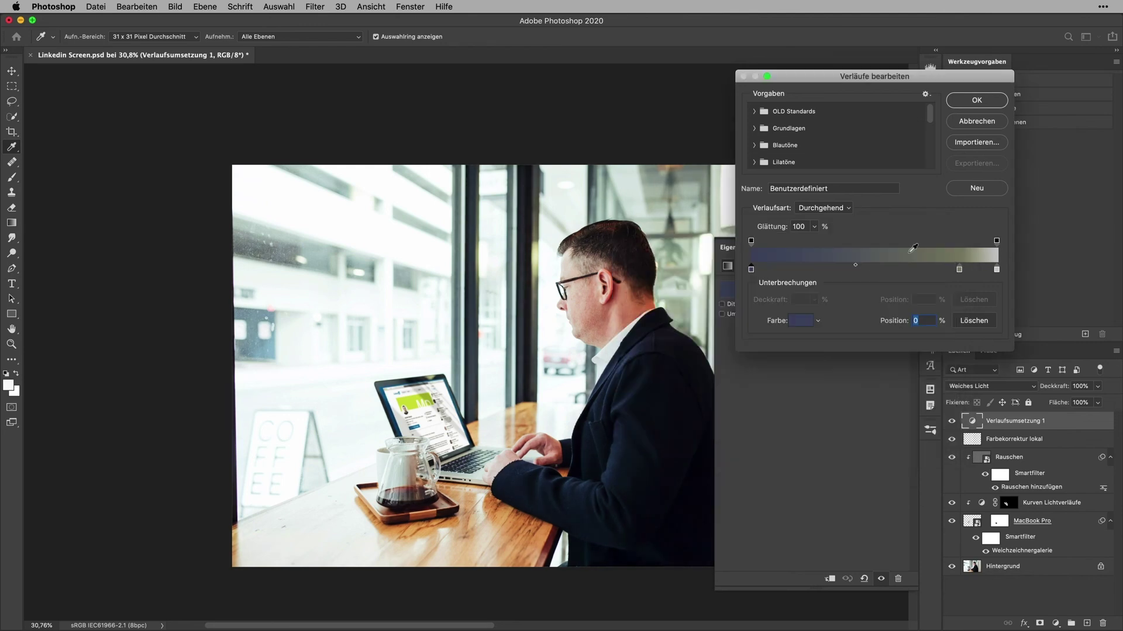
click(981, 100)
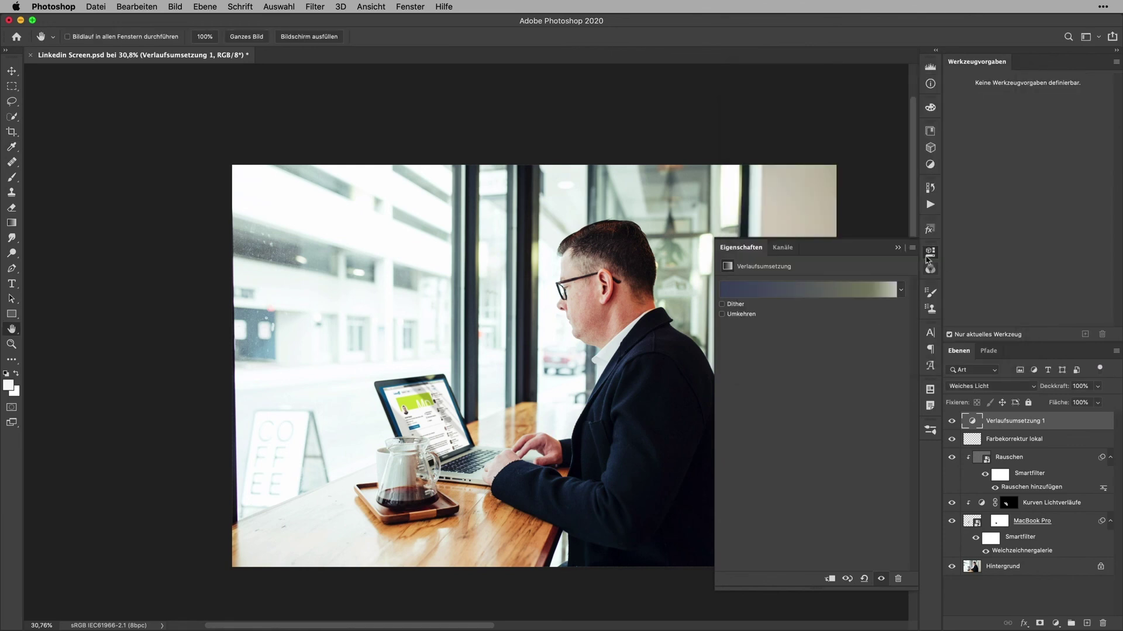
click(930, 253)
click(951, 421)
click(951, 422)
click(952, 422)
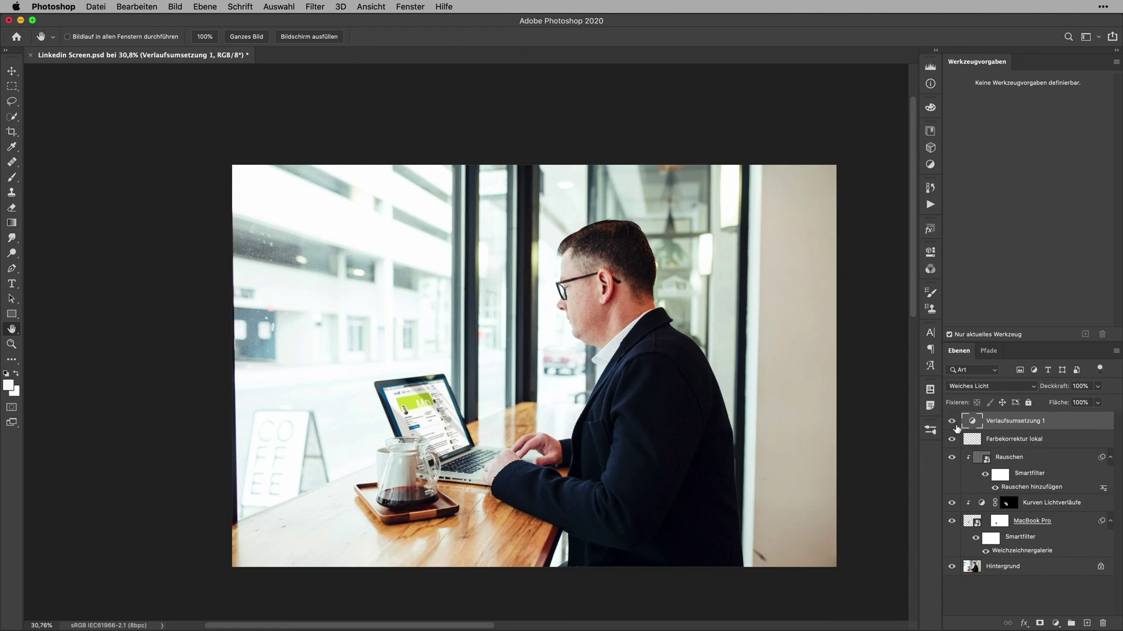
Create an empty layer named Retusche above Hintergrund
click(977, 569)
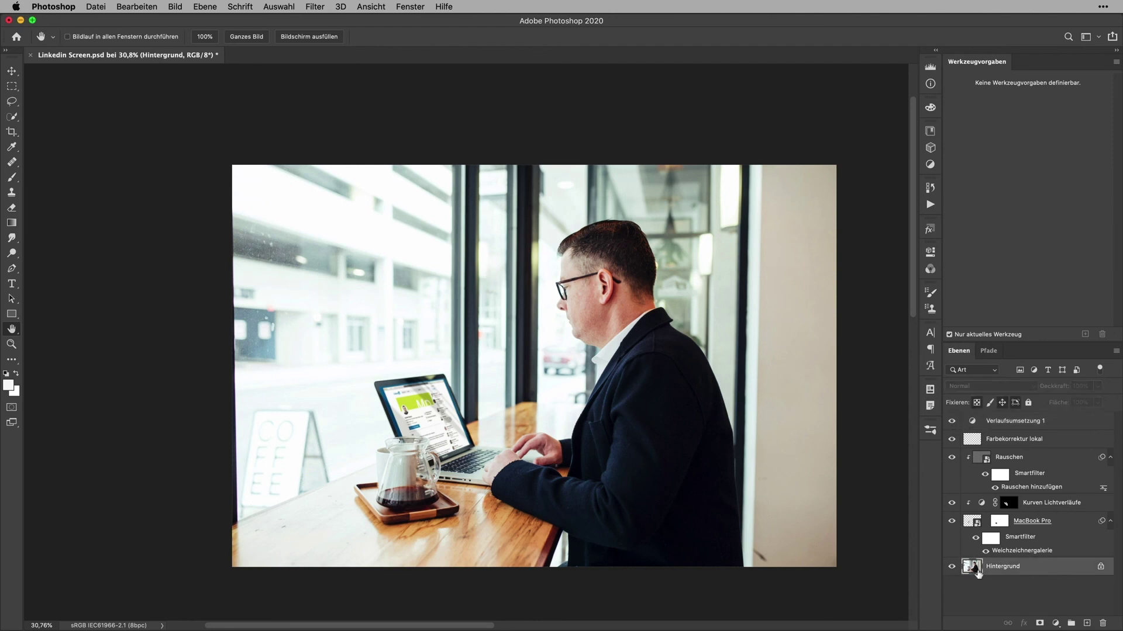
alt+click(1086, 623)
text(Retusche)
key(Return)
Set up the Healing Brush with a hard preset enlarged to 89 px
key(j)
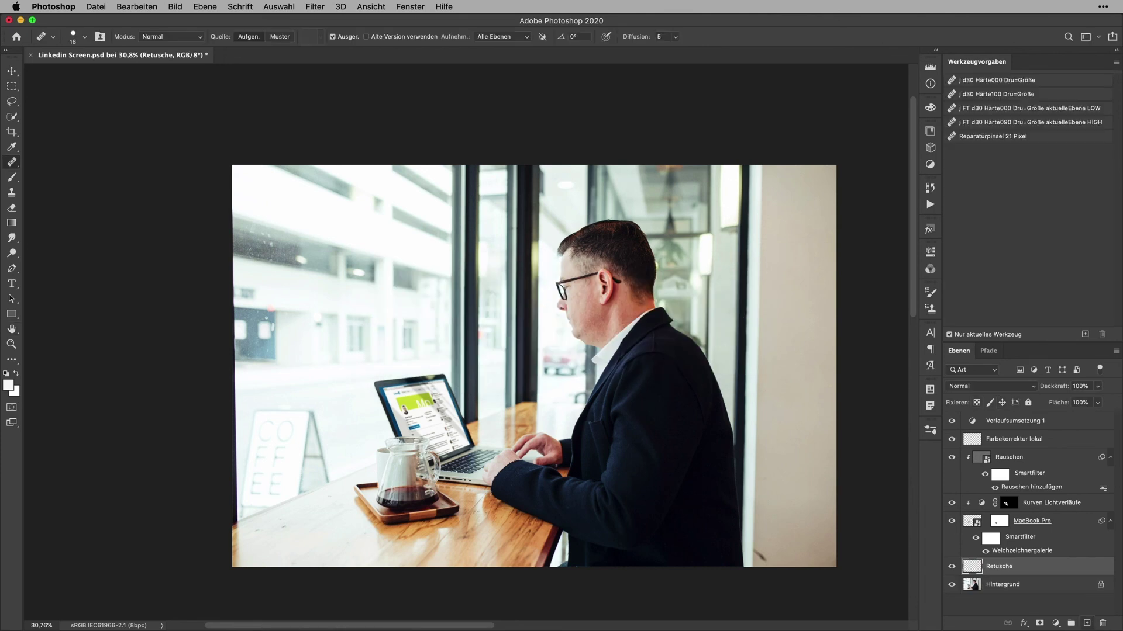
click(1009, 96)
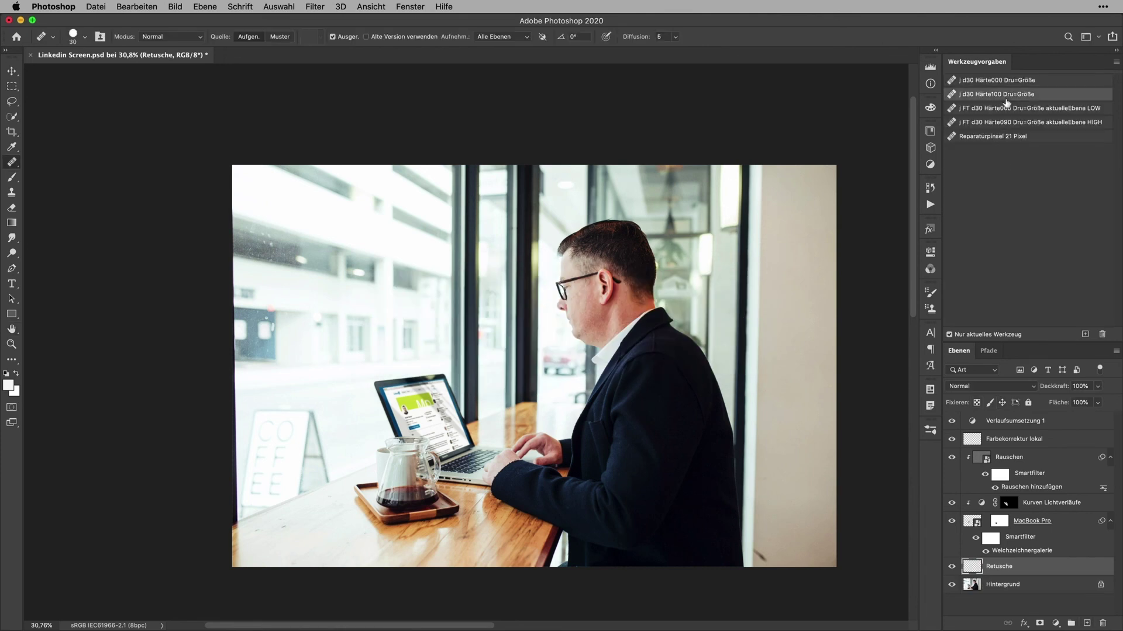
alt+click(755, 520)
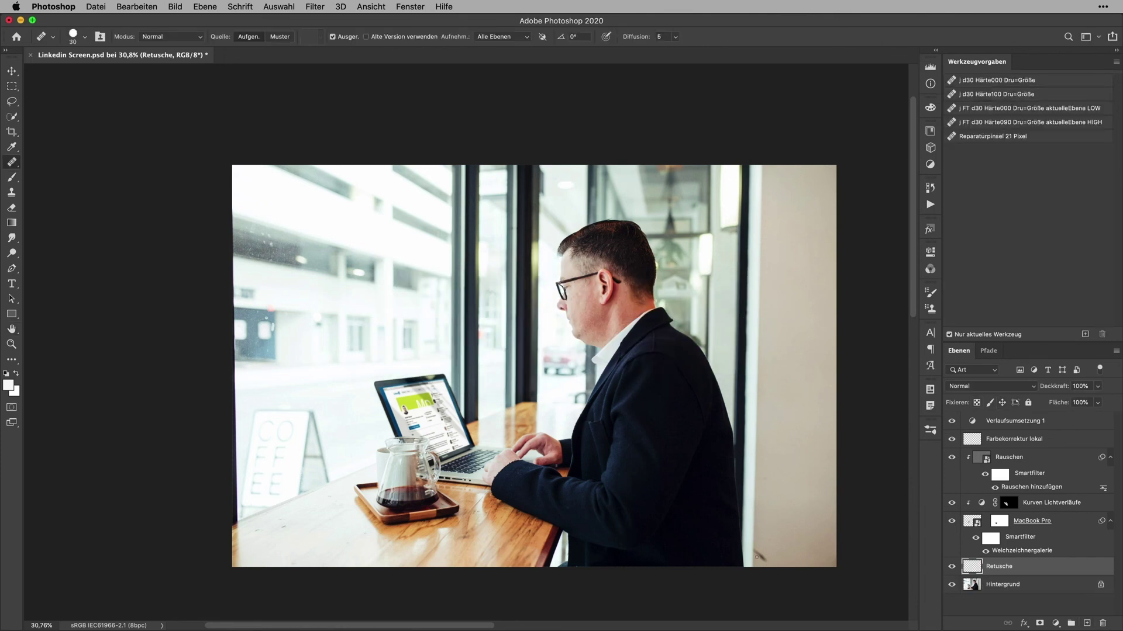
drag(756, 557, 777, 557)
Save Linkedin Screen.psd with Cmd+S, then glance at the File menu's export options and close it
key(h)
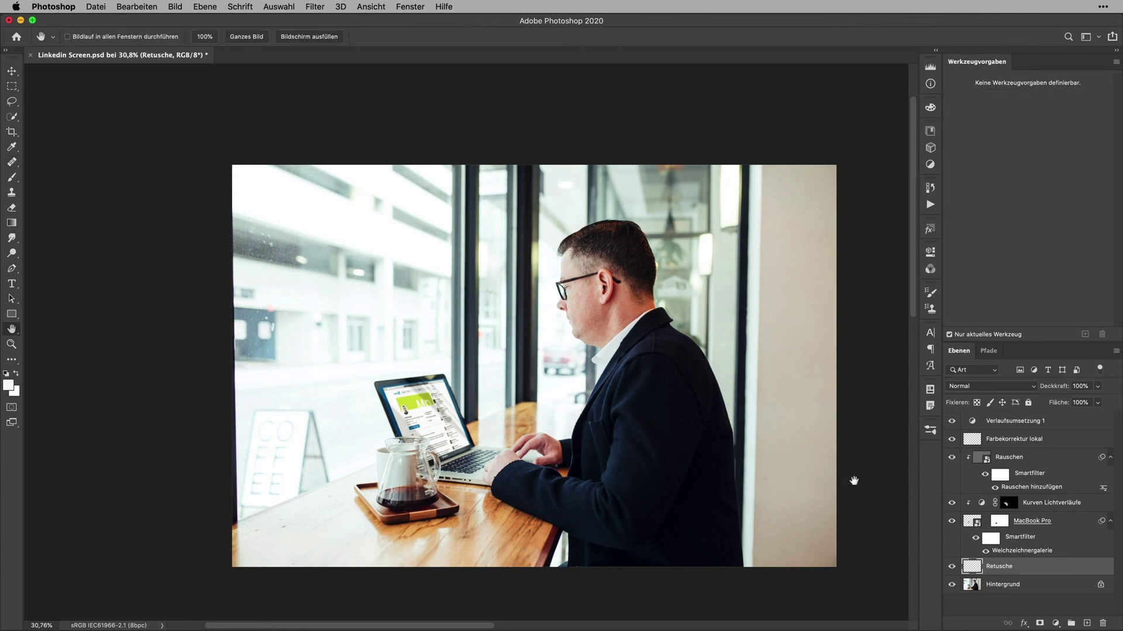
key(ctrl+s)
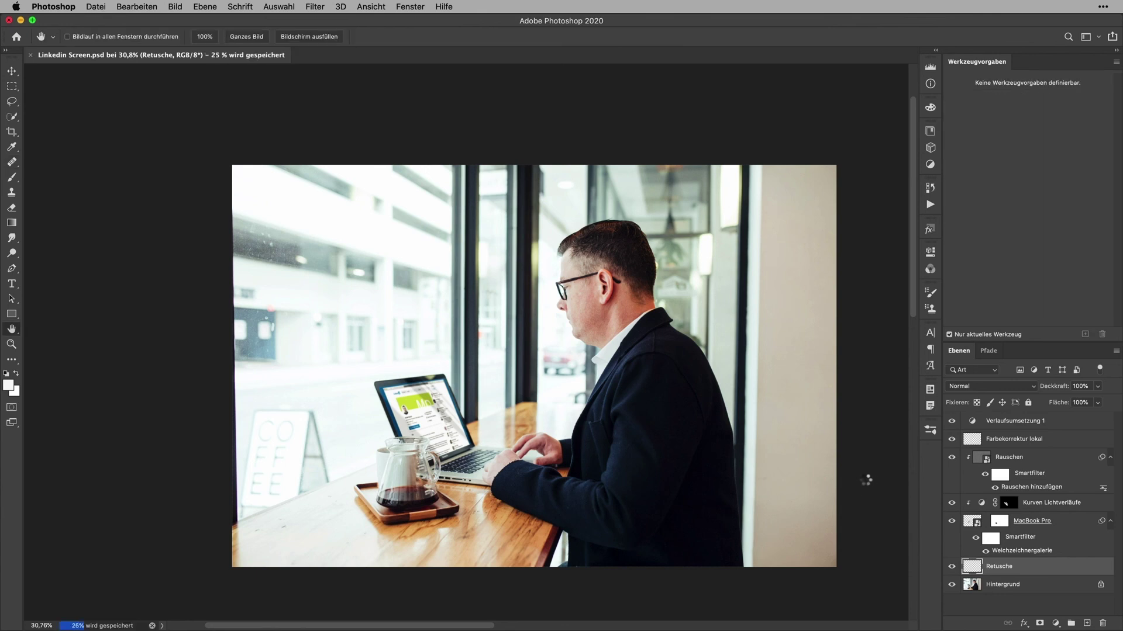
scroll(518, 516, right, 2)
scroll(508, 520, up, 2)
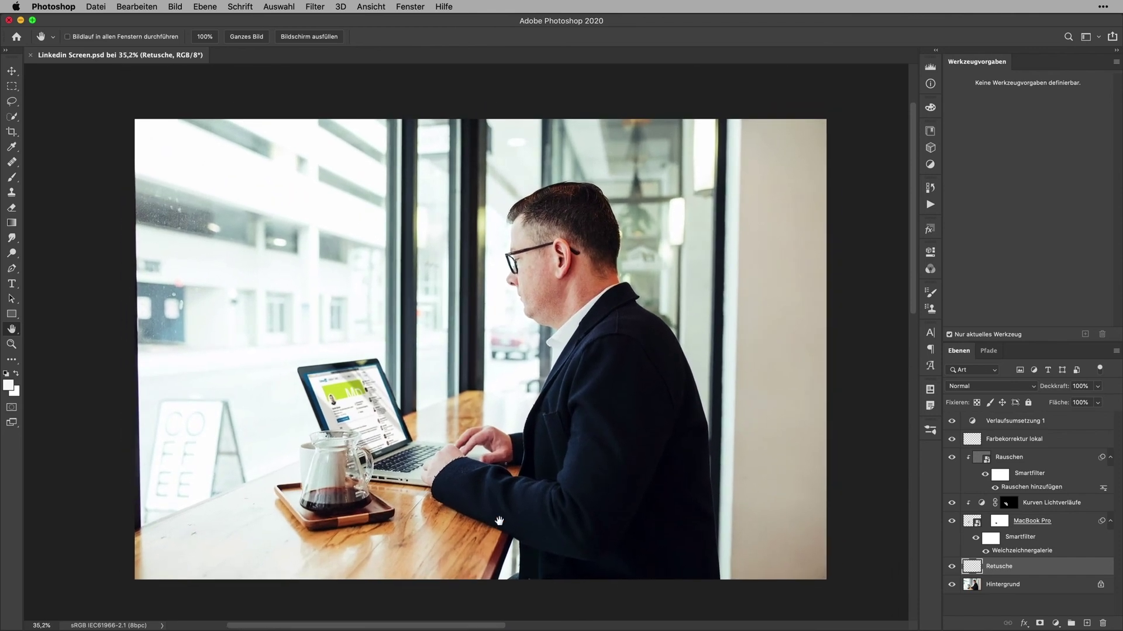
click(96, 7)
mouse_move(114, 167)
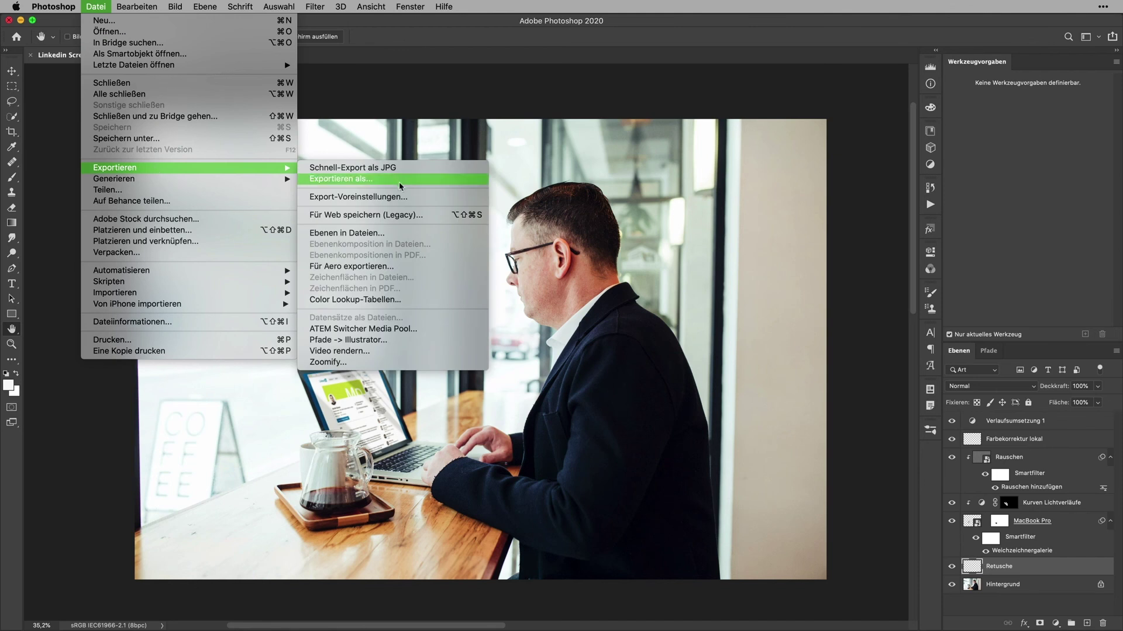
click(400, 181)
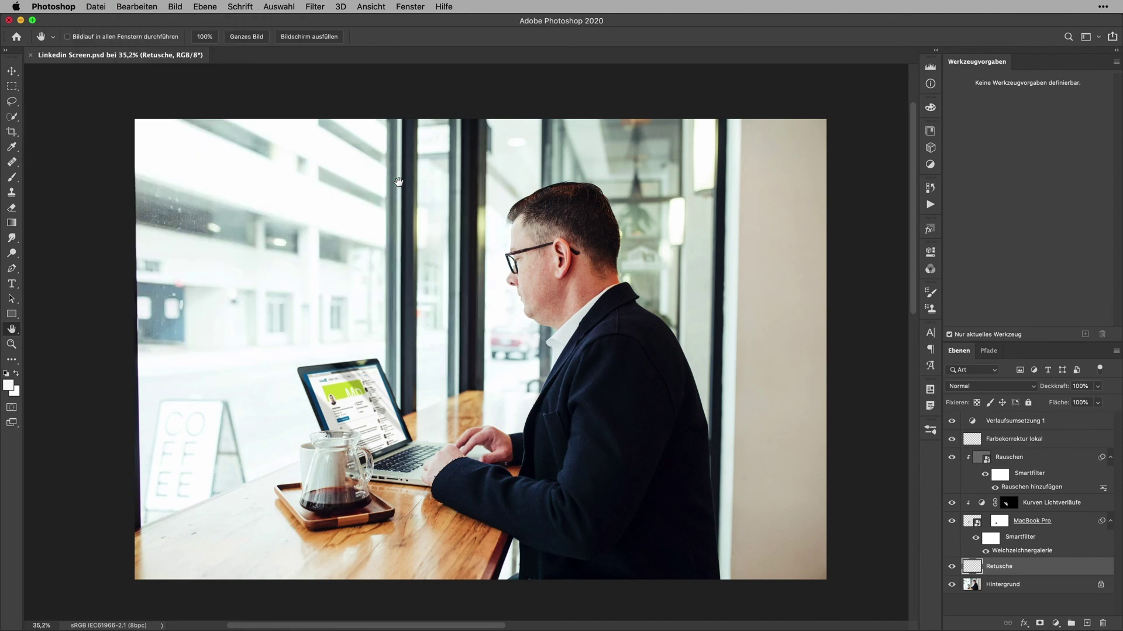